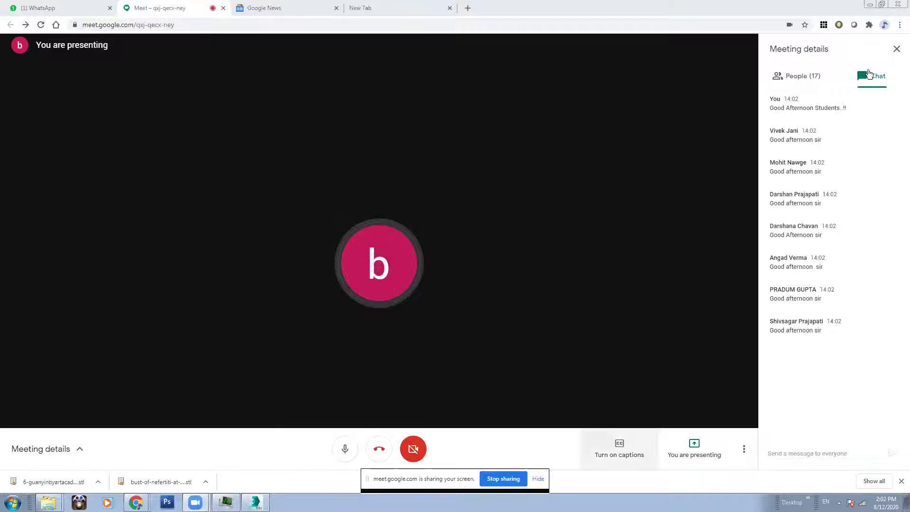
Step: Check the participant list, return to the meeting chat and admit each person waiting to join
click(798, 77)
click(871, 77)
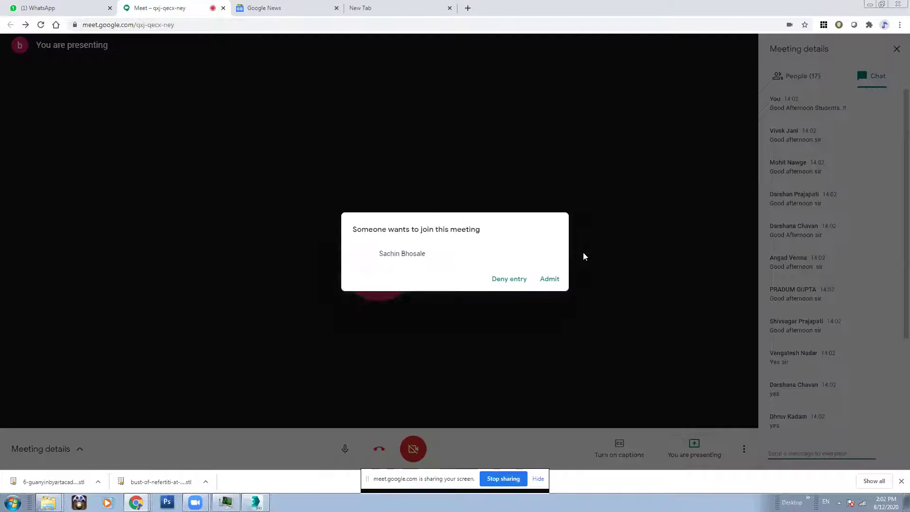
click(550, 279)
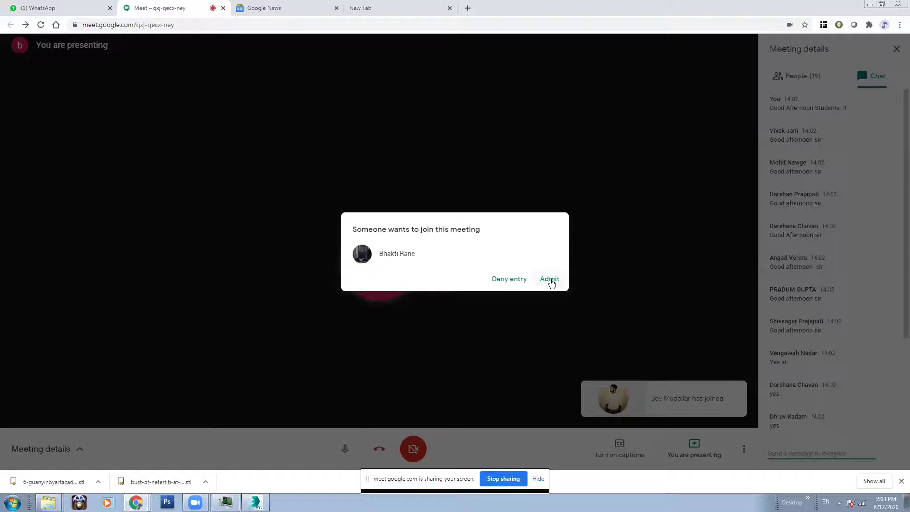
click(550, 279)
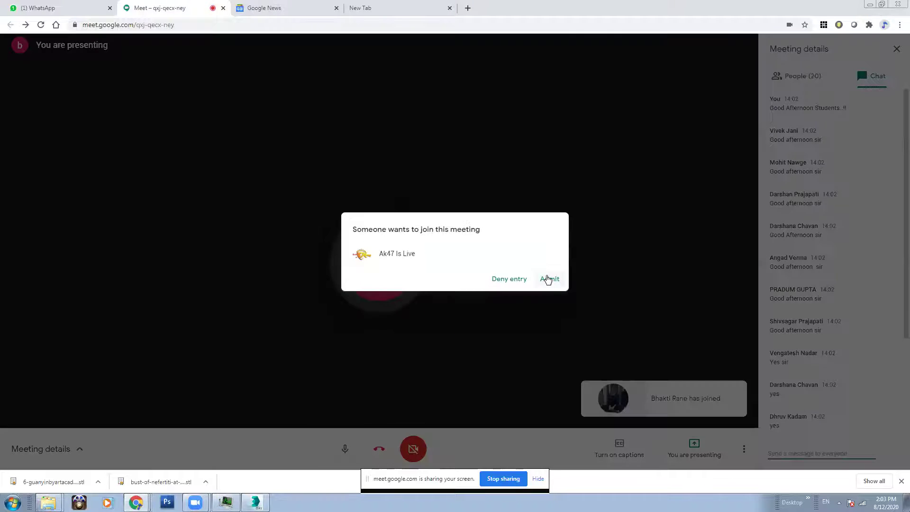
click(548, 278)
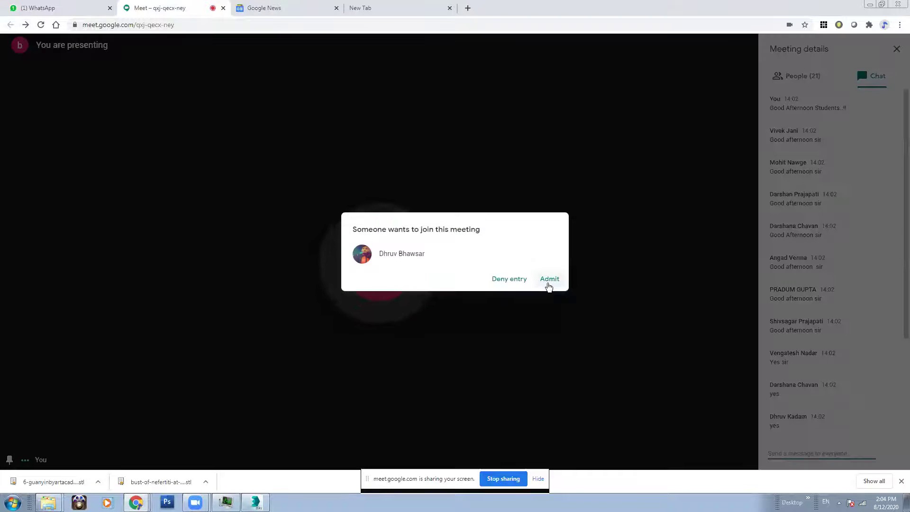
click(549, 285)
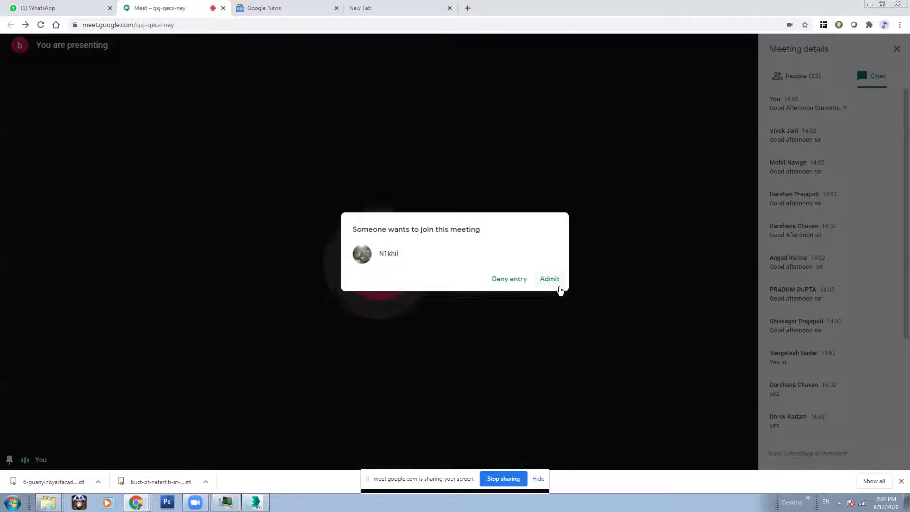
click(557, 283)
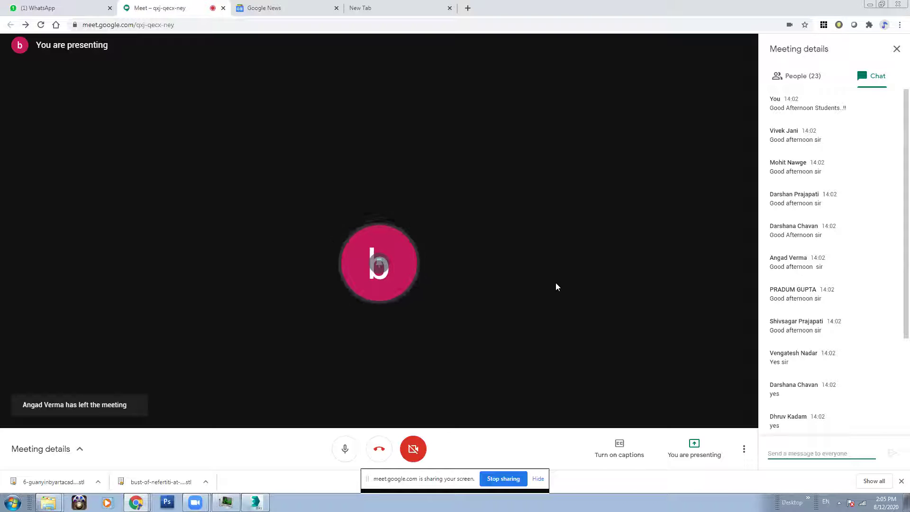
Step: Switch to WhatsApp, search the chats for "3rd" and look back through the "3rd Year Div -(D) 2020-21" group messages
click(78, 9)
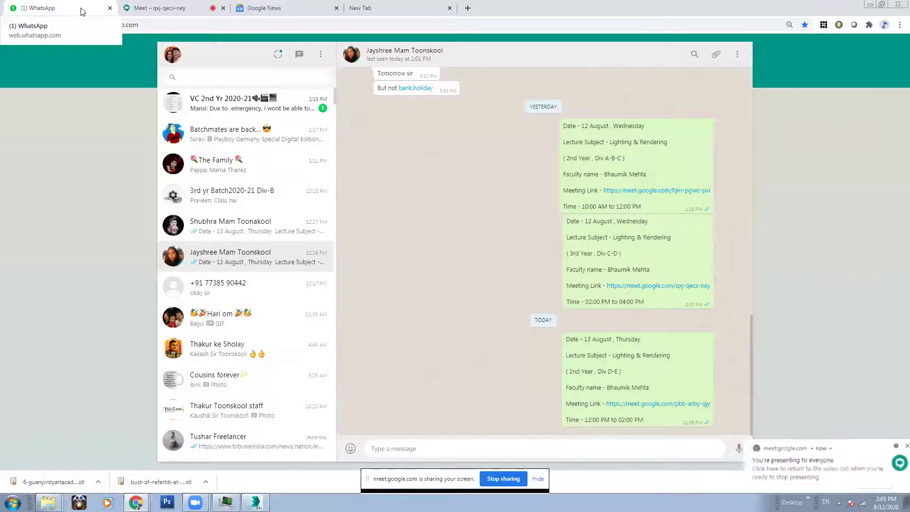
click(260, 78)
text(3rd)
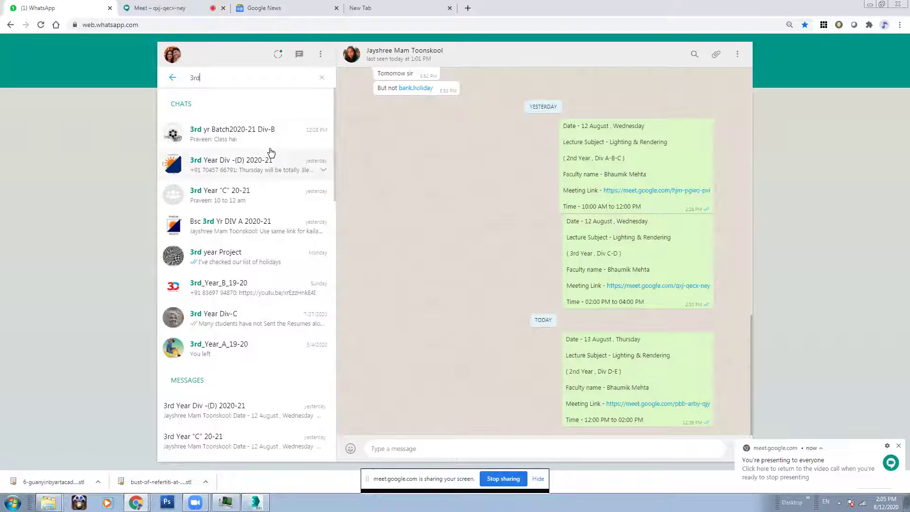
click(271, 139)
click(271, 167)
scroll(529, 324, up, 10)
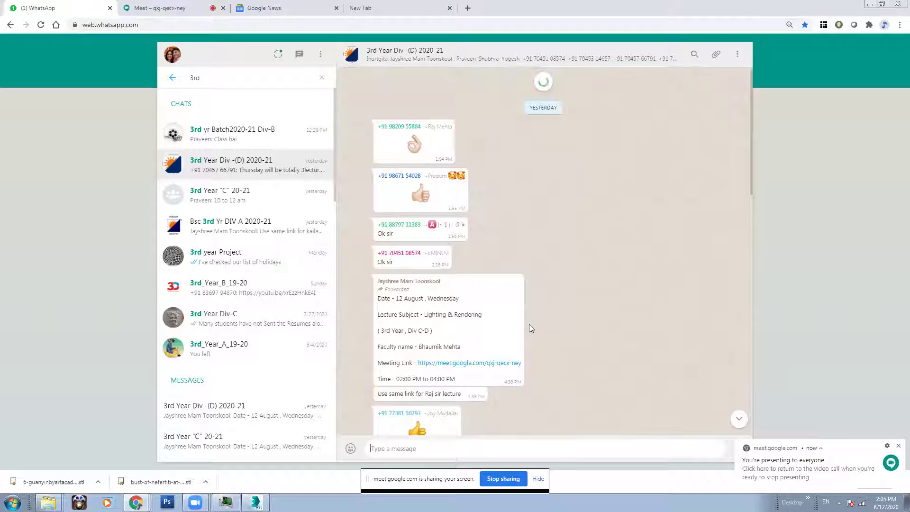
Step: Open the V-Ray 5 Color Mapping link from the "Bsc 3rd Yr DIV A 2020-21" chat and detach the page into its own window
click(270, 228)
scroll(555, 290, up, 10)
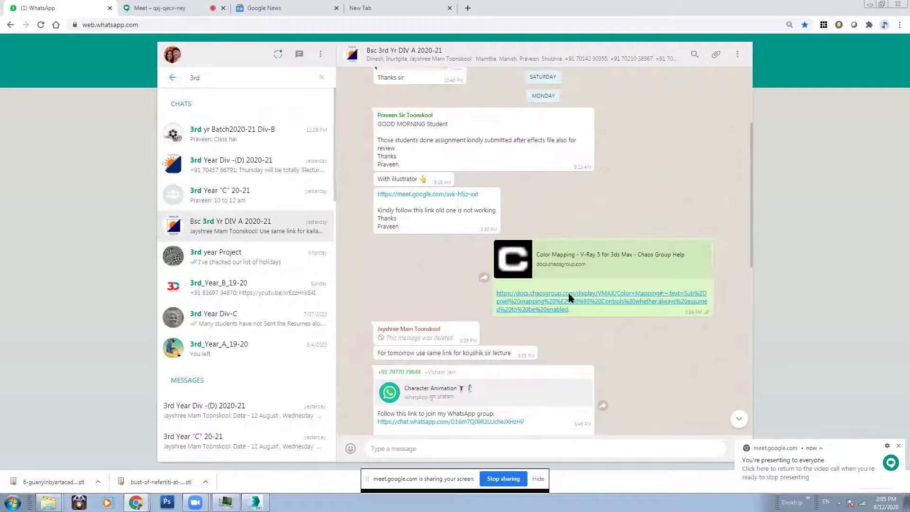
click(564, 300)
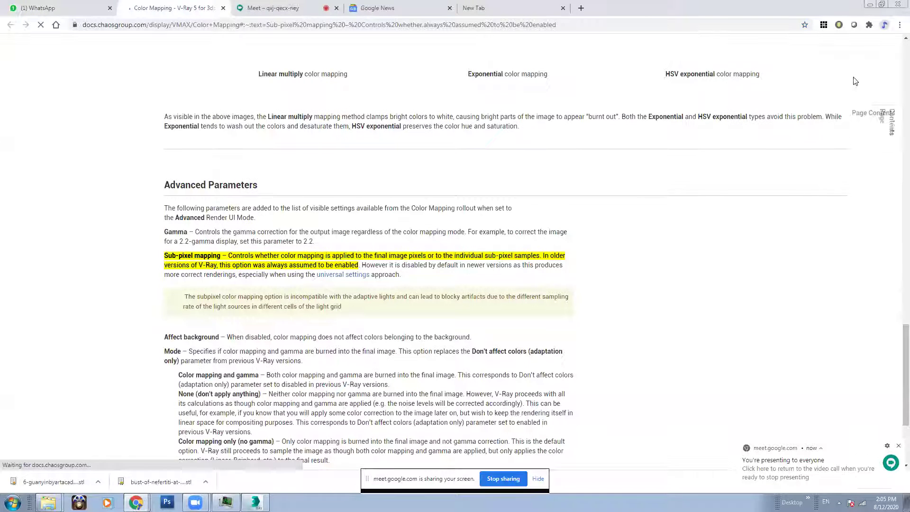
drag(173, 8, 464, 49)
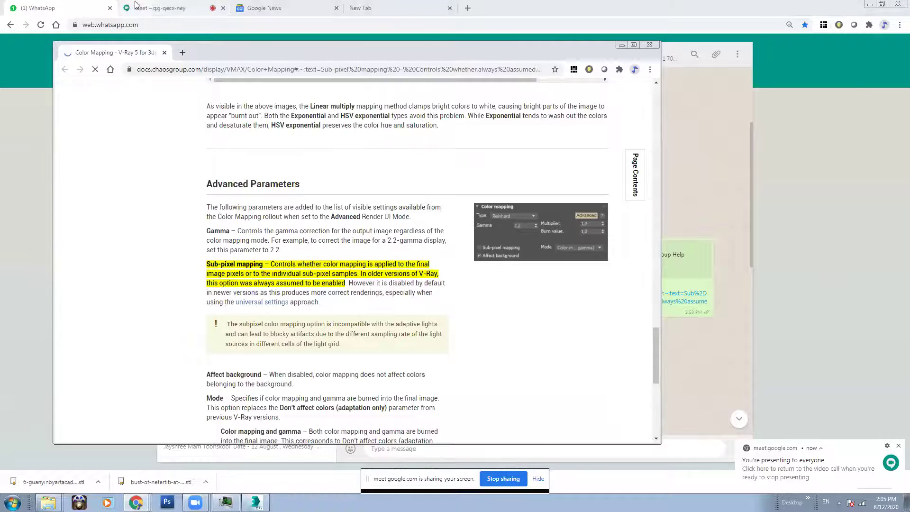
Step: Return to the Google Meet call and admit the people waiting to join
click(152, 8)
click(136, 503)
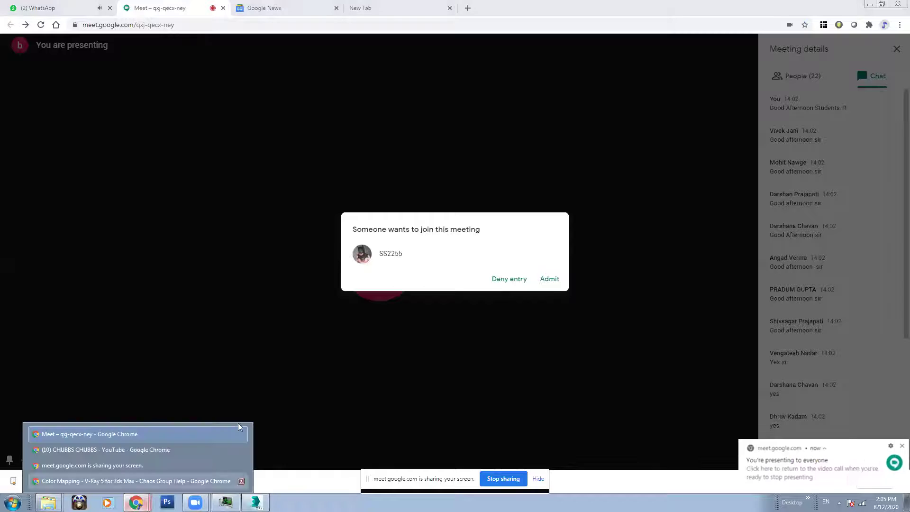
click(560, 280)
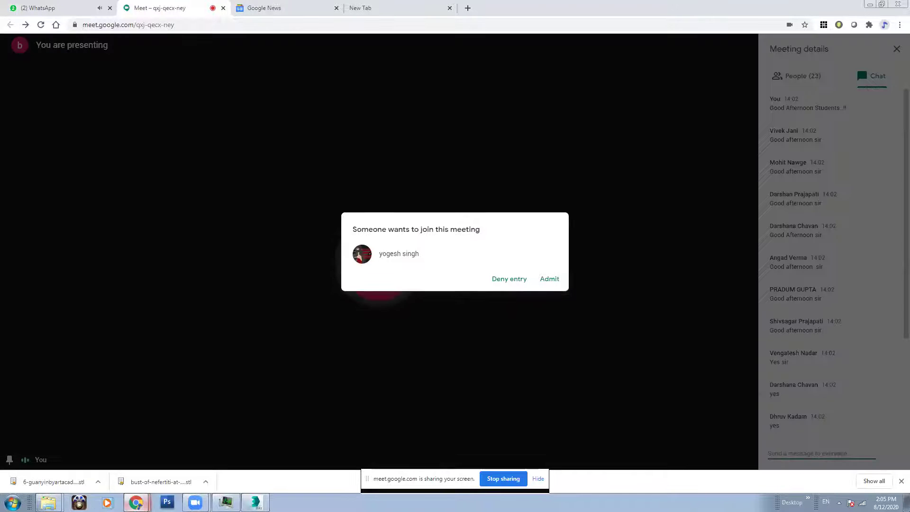
click(545, 281)
click(136, 503)
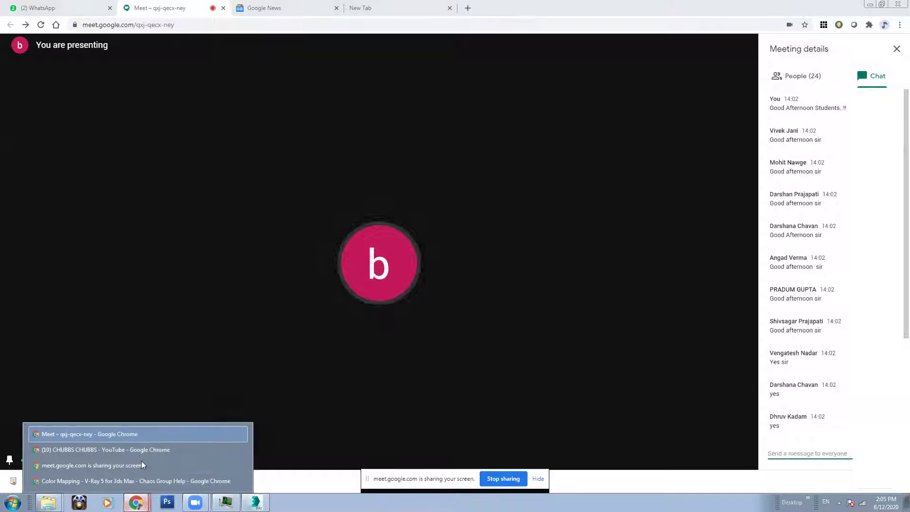
click(552, 281)
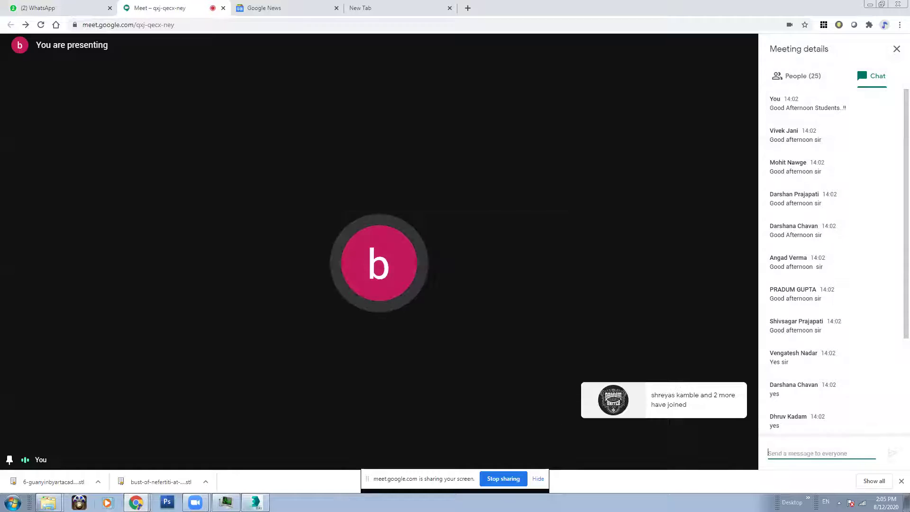
Step: Close the YouTube window, minimize the Color Mapping page and admit the next person waiting to join the meeting
click(136, 502)
click(241, 450)
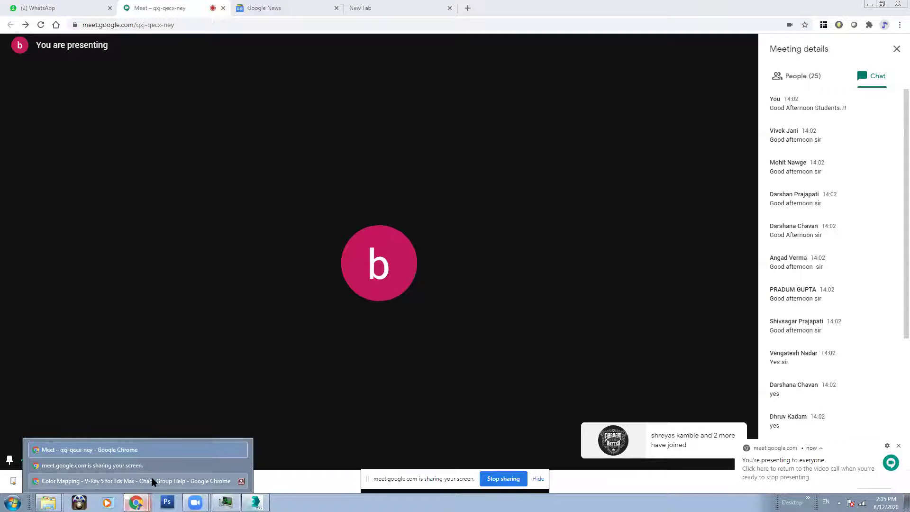
click(150, 477)
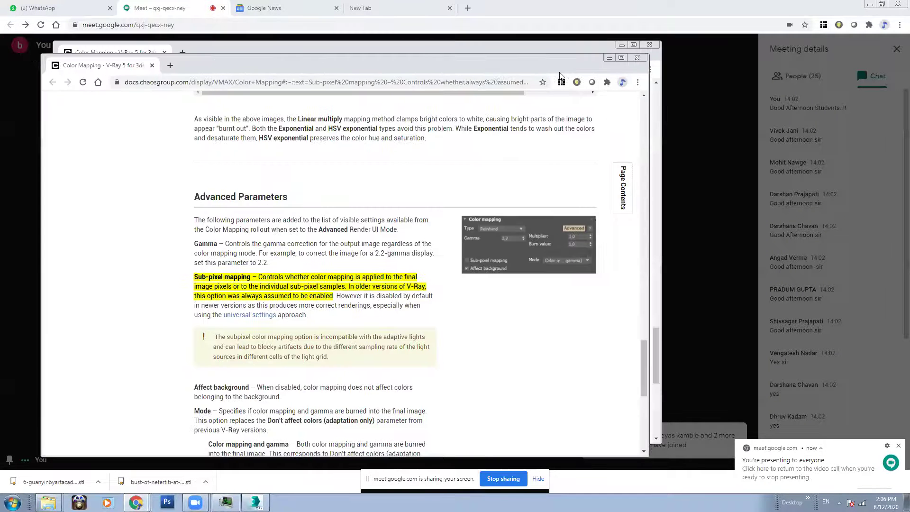
click(622, 45)
click(549, 280)
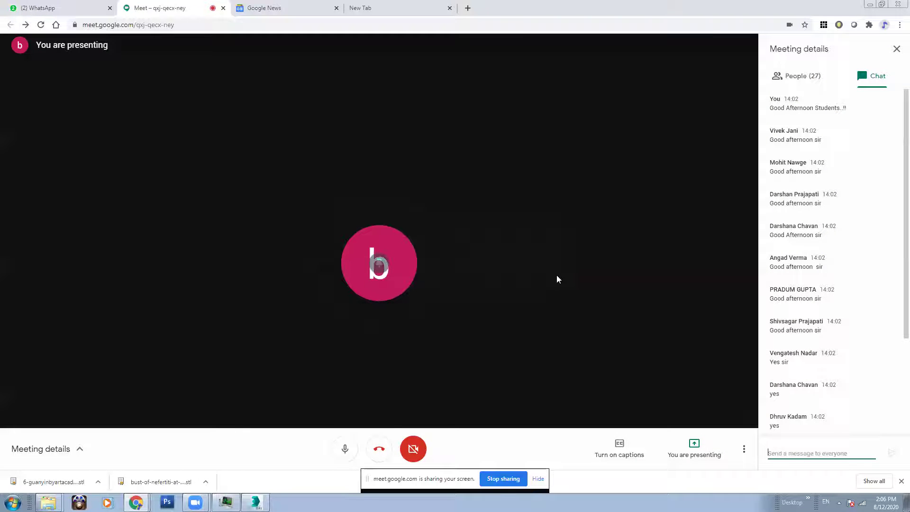
Step: Restore the Color Mapping help page, place its window beside the meeting chat and show the start of the article
mouse_move(136, 501)
click(125, 480)
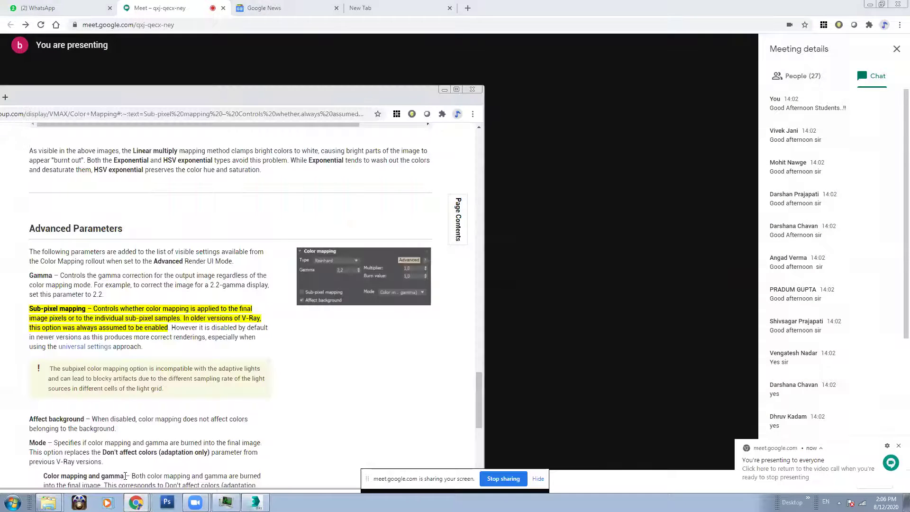
drag(326, 99, 486, 55)
drag(631, 348, 655, 137)
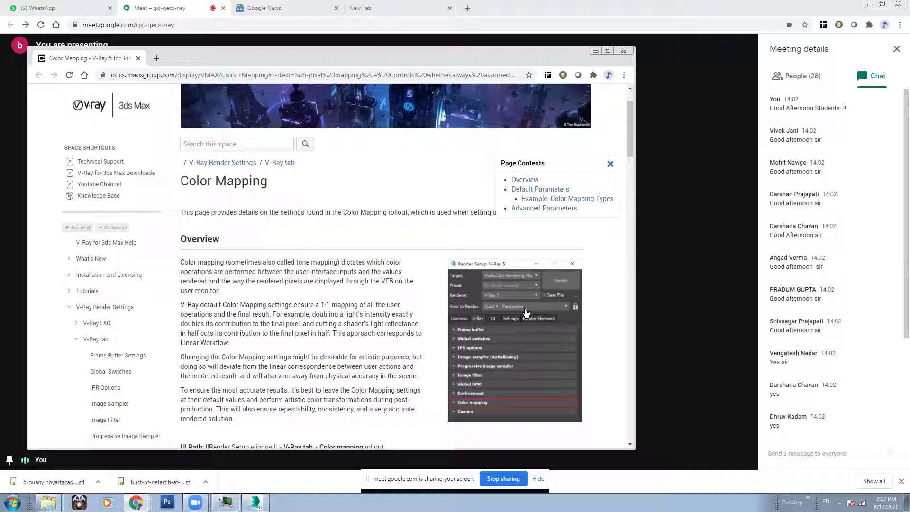
Step: Read through the Overview and Default Parameters sections of the Color Mapping page
scroll(436, 290, down, 1)
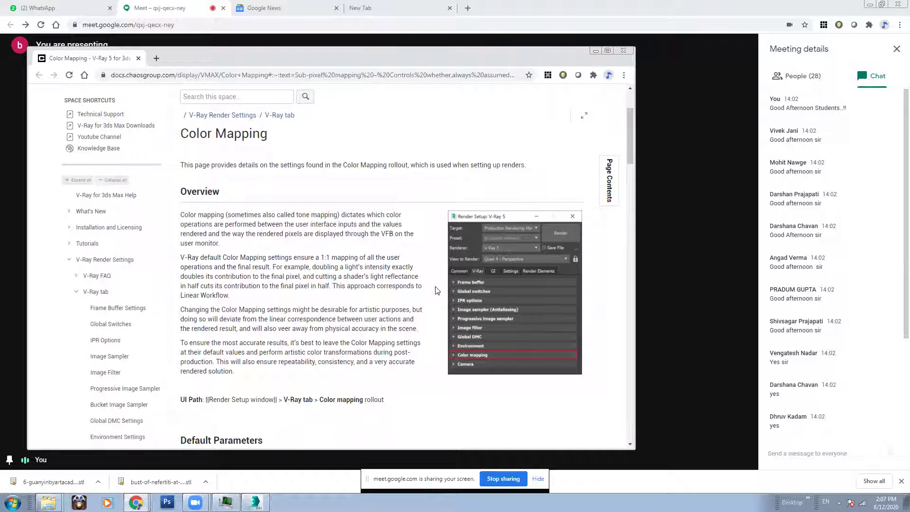
scroll(437, 290, down, 1)
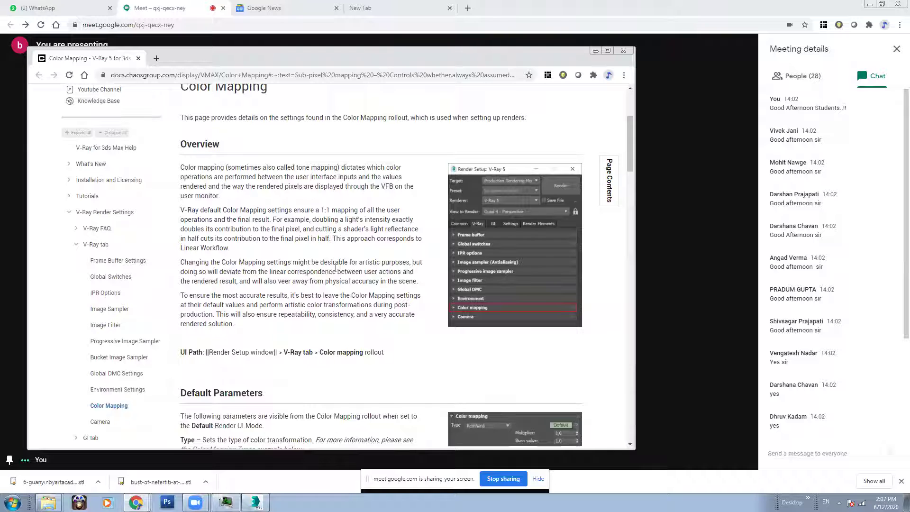
scroll(336, 268, down, 1)
scroll(327, 332, down, 2)
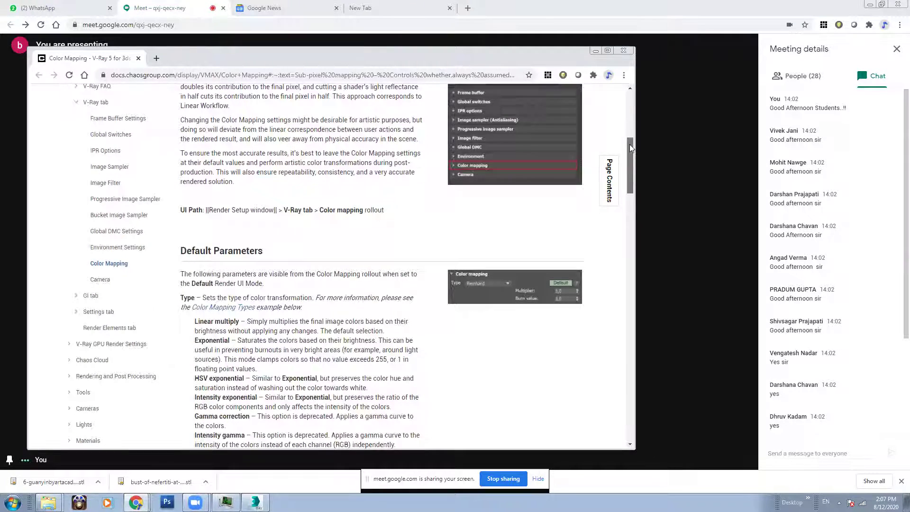
drag(630, 144, 629, 182)
Step: Switch to 3ds Max, open the V-Ray render settings and expand Color mapping in Advanced mode
click(255, 502)
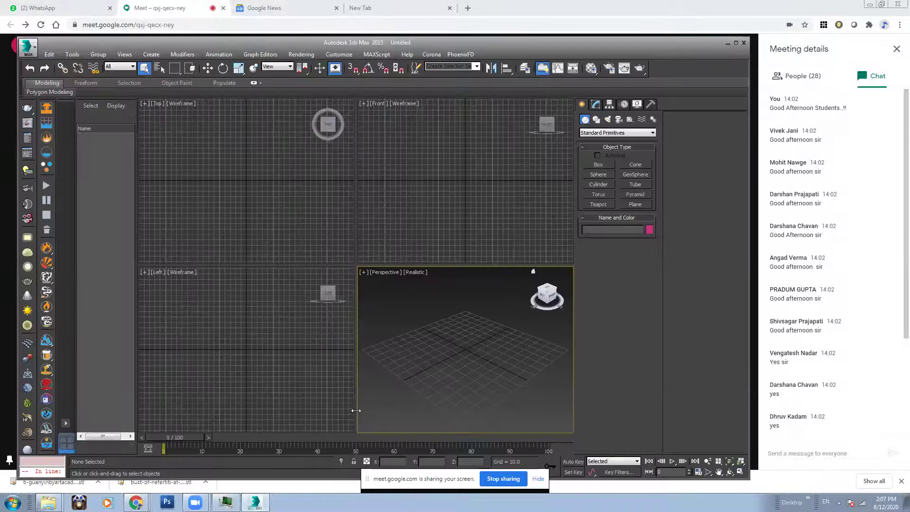
click(608, 68)
click(256, 60)
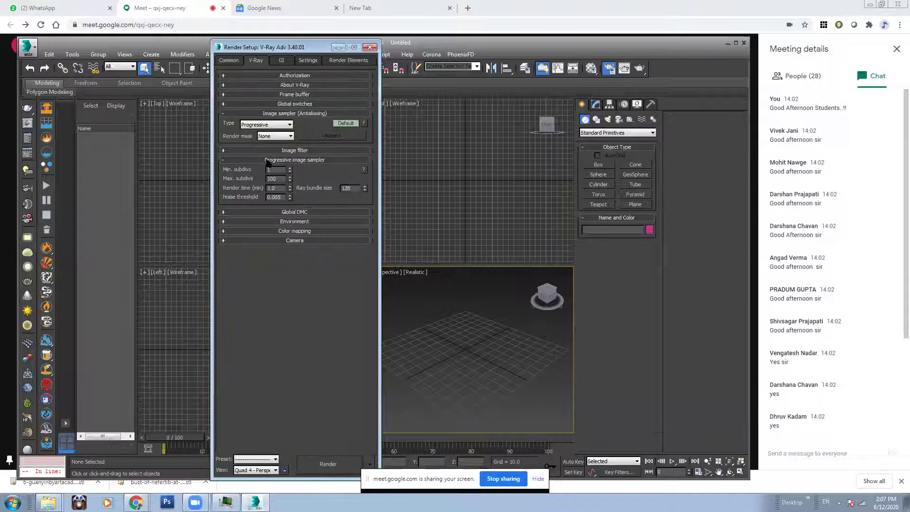
click(291, 230)
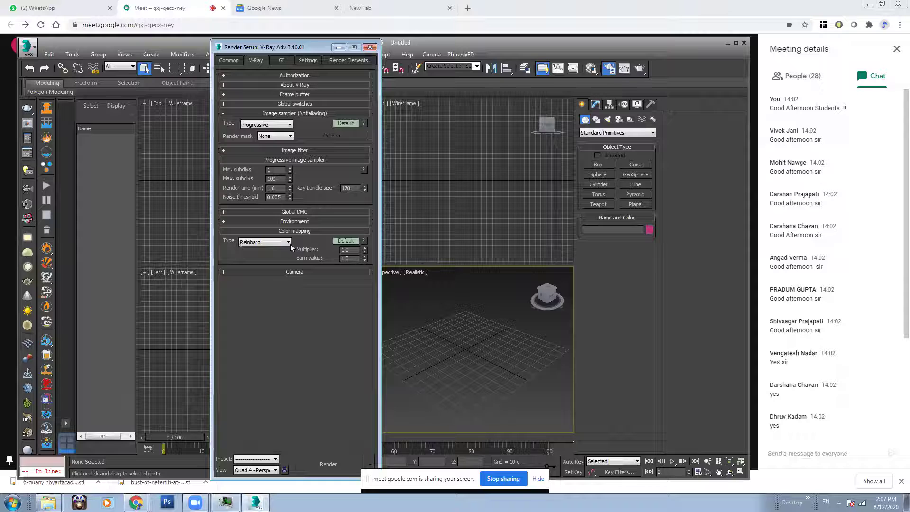
click(346, 241)
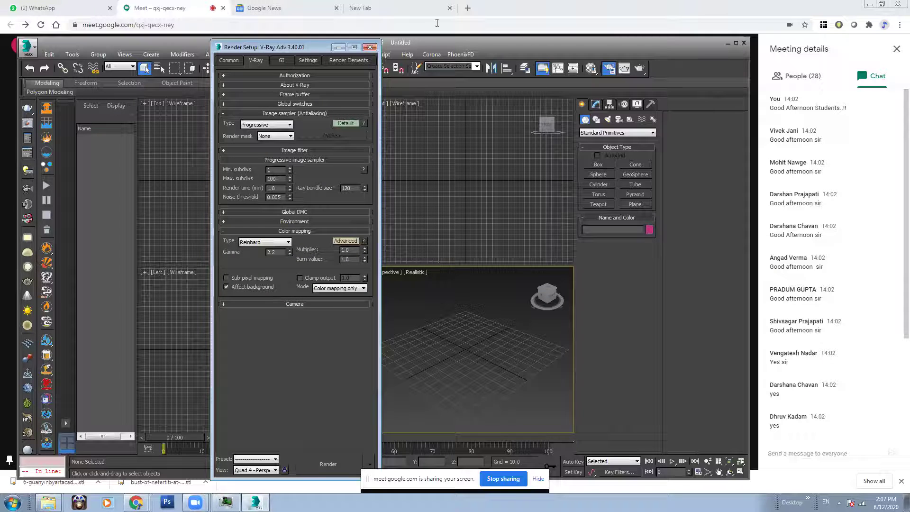
Step: Return to the Color Mapping help page, find the color mapping type examples and widen the window to fit all three comparison columns
mouse_move(136, 502)
click(122, 484)
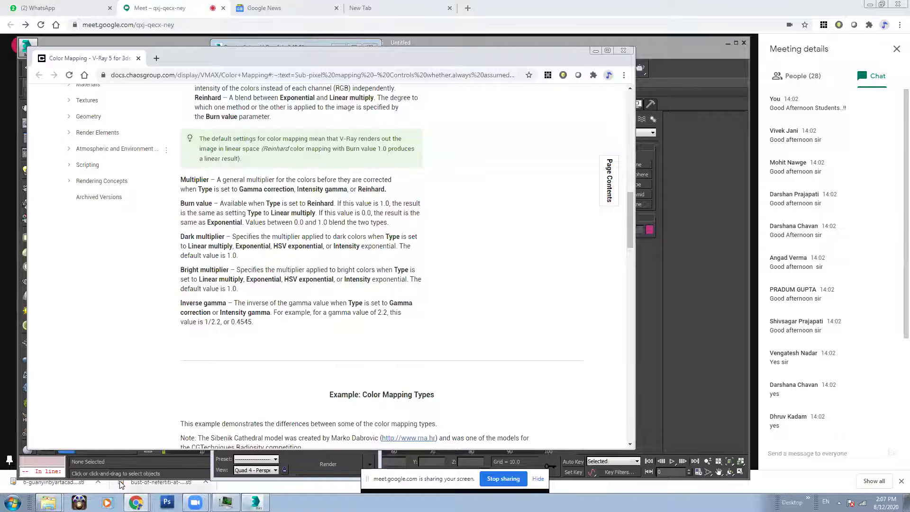
scroll(394, 264, up, 2)
drag(627, 191, 637, 269)
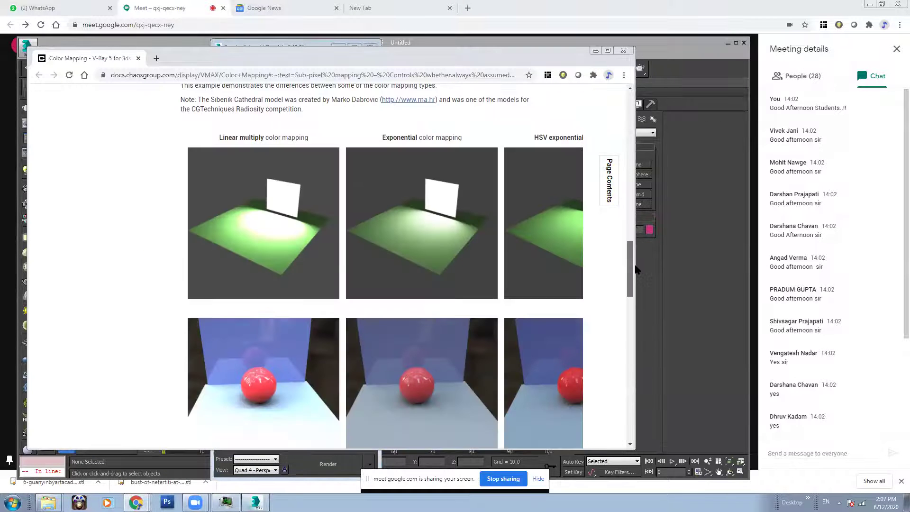
scroll(636, 269, up, 1)
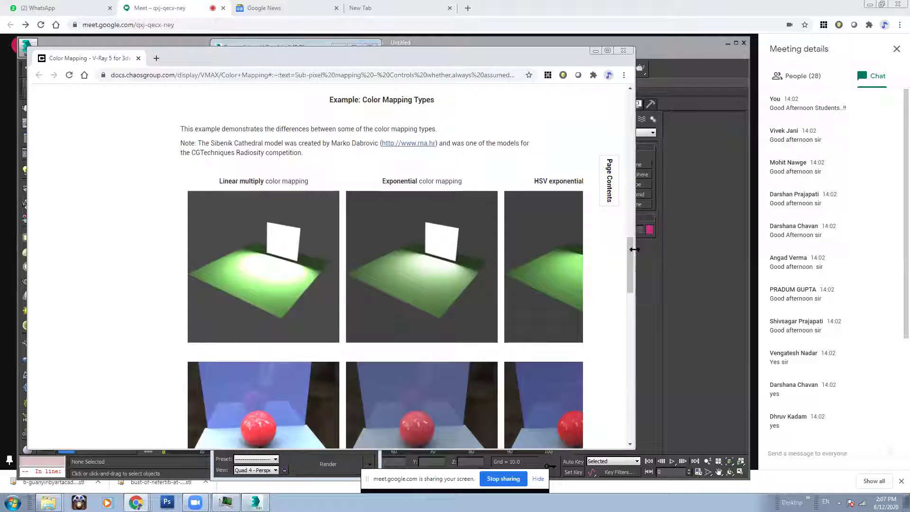
drag(635, 250, 707, 251)
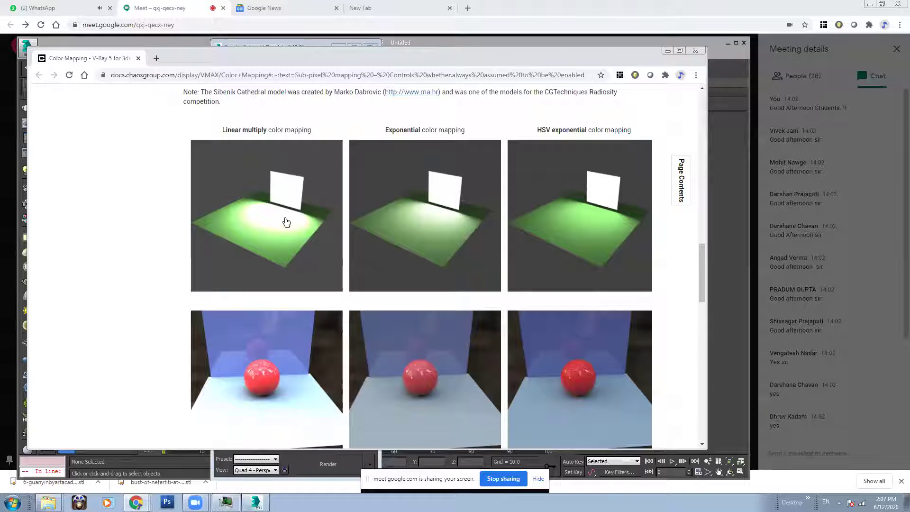
Step: Minimize the help page and 3ds Max, admit the person waiting to join the meeting, and restore the Color Mapping page
click(669, 51)
click(727, 42)
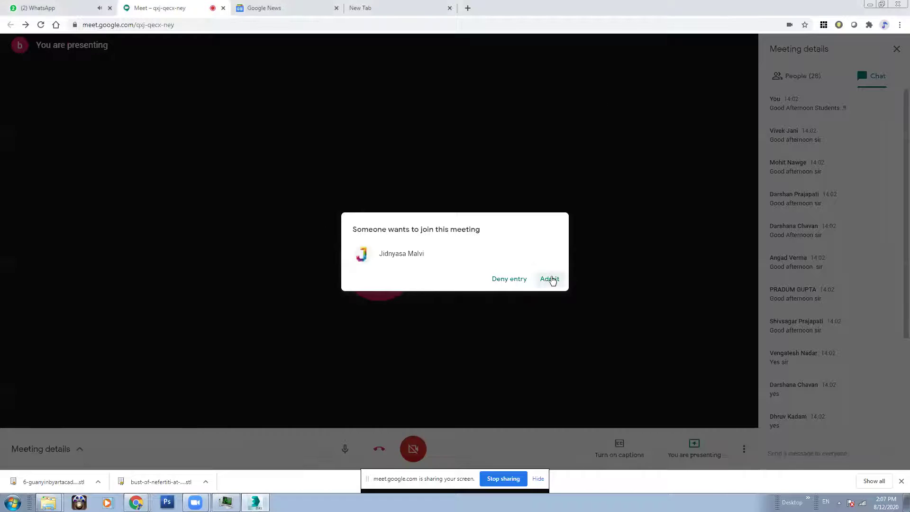
click(551, 278)
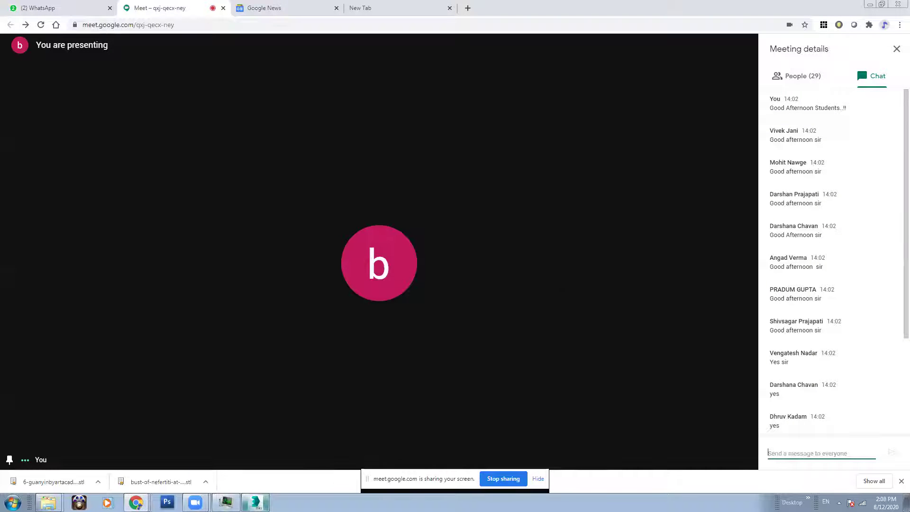
click(136, 502)
click(130, 481)
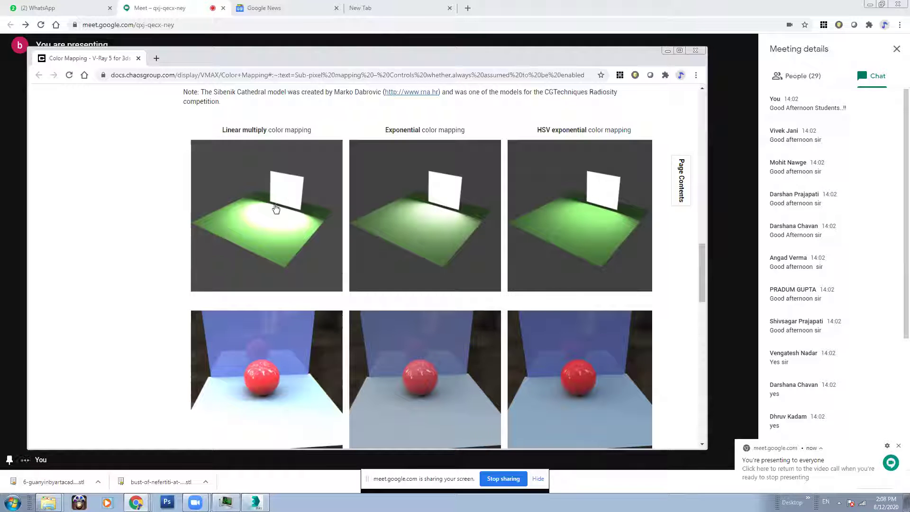
Step: Dismiss the presenting notification, switch to 3ds Max and display the available Color mapping types in the V-Ray render settings
click(896, 448)
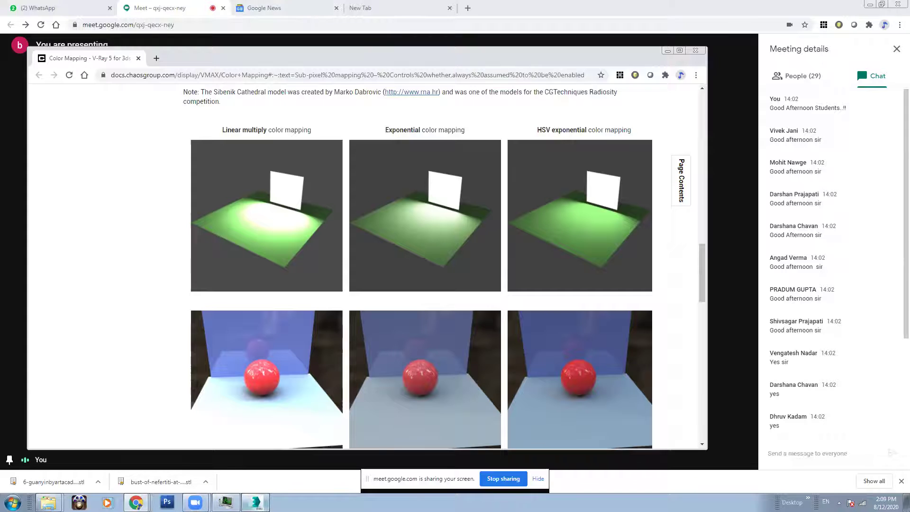
click(255, 503)
click(265, 242)
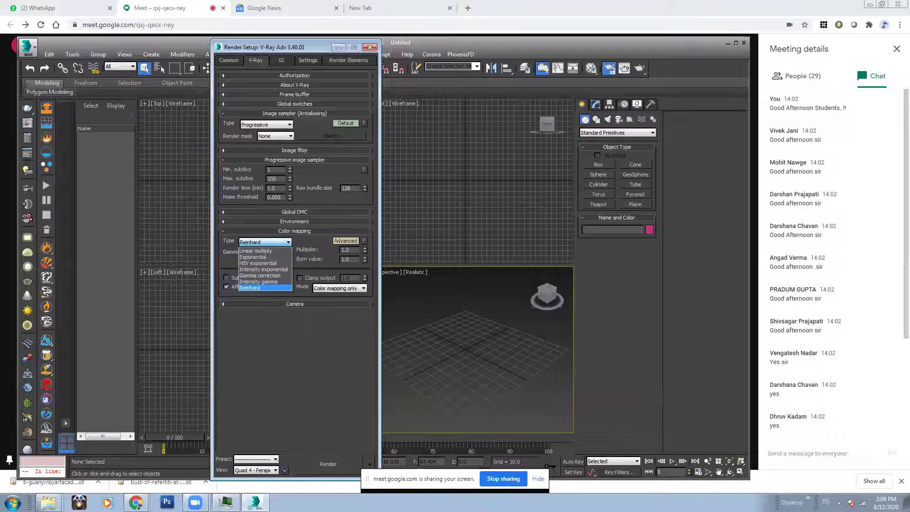
Step: Return to the Color Mapping help page and go back up to its Overview section
click(136, 502)
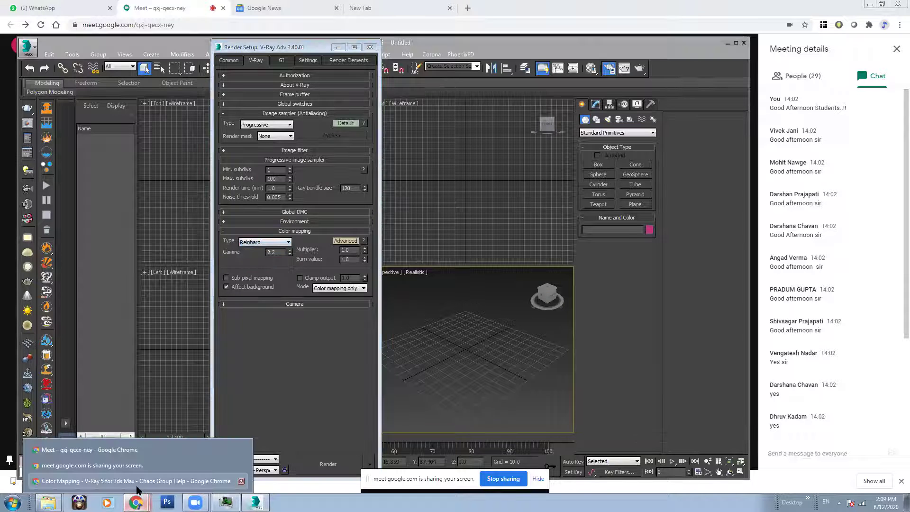
click(95, 479)
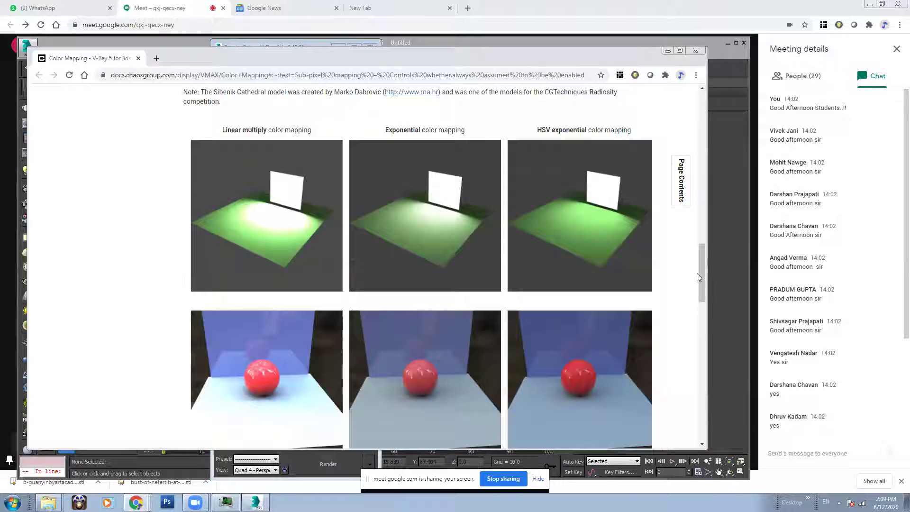
scroll(703, 287, down, 2)
drag(702, 286, 709, 137)
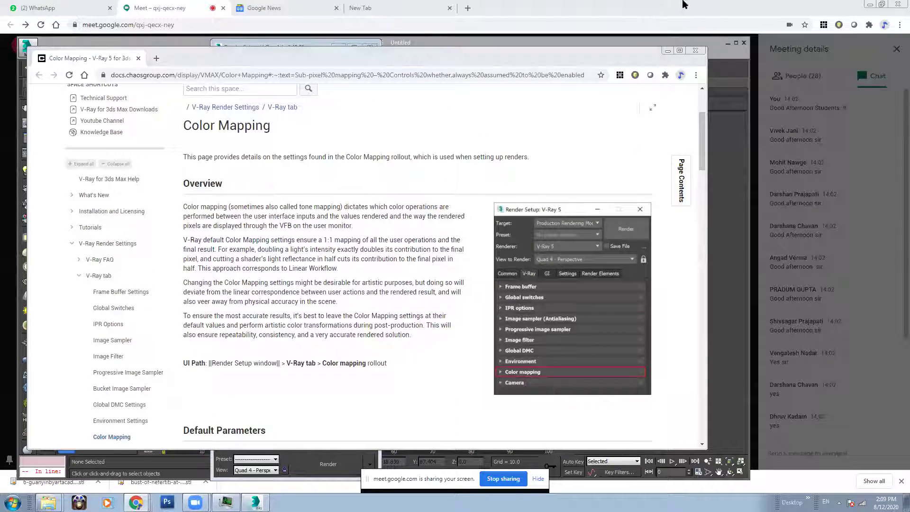
Step: Switch to the Meet window, admit the person waiting to join, and bring back the Color Mapping help page
click(147, 6)
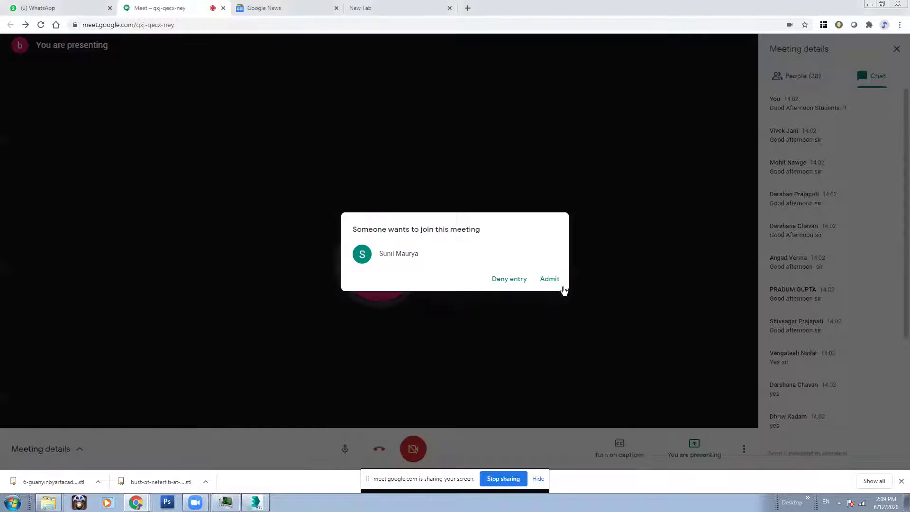
click(550, 279)
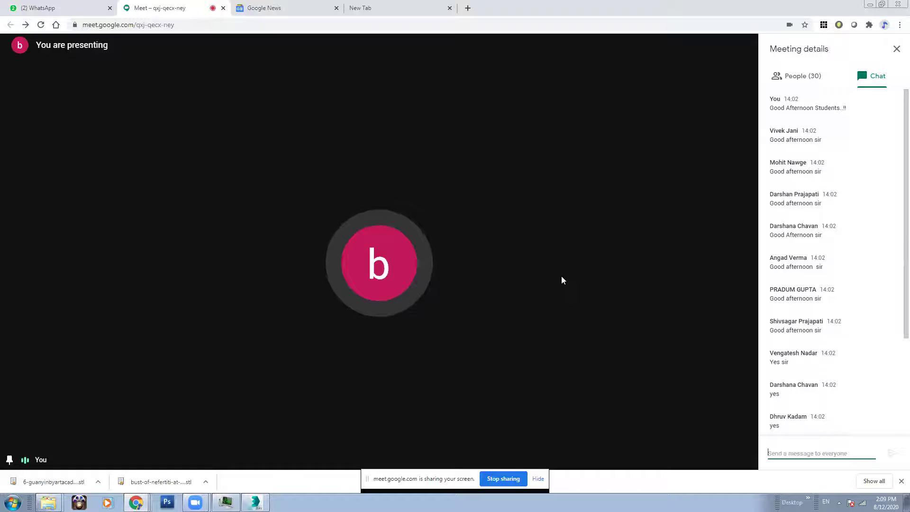
mouse_move(135, 501)
click(135, 482)
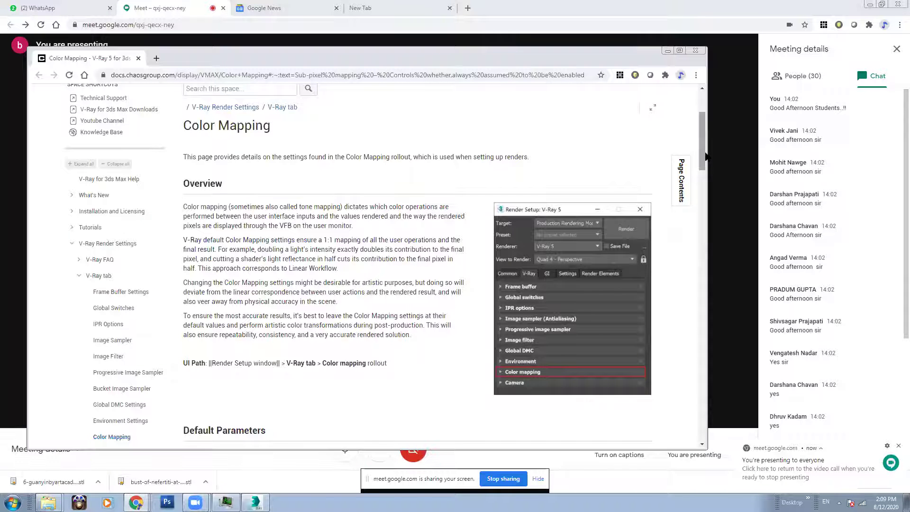
Step: Read the first Overview paragraph on the Color Mapping page, highlighting the phrases that define color mapping
scroll(704, 156, down, 1)
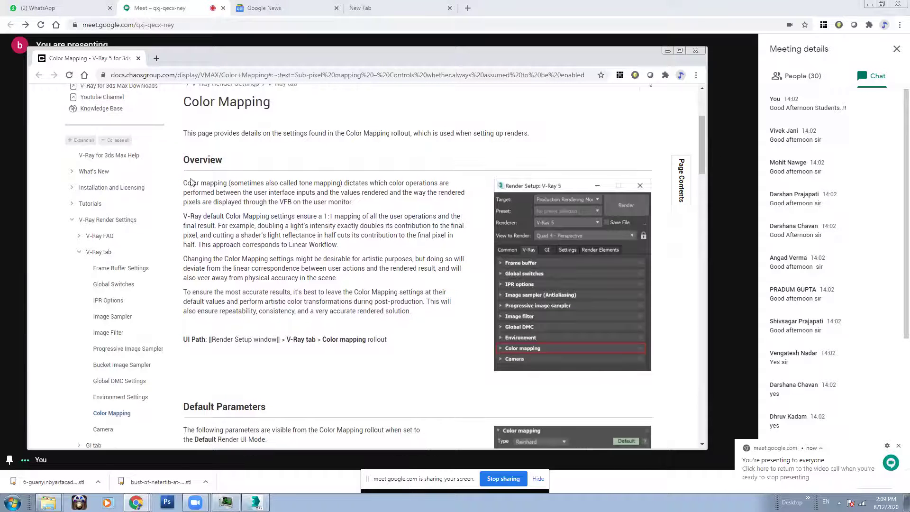
drag(194, 183, 259, 183)
click(298, 192)
drag(344, 183, 454, 196)
click(243, 202)
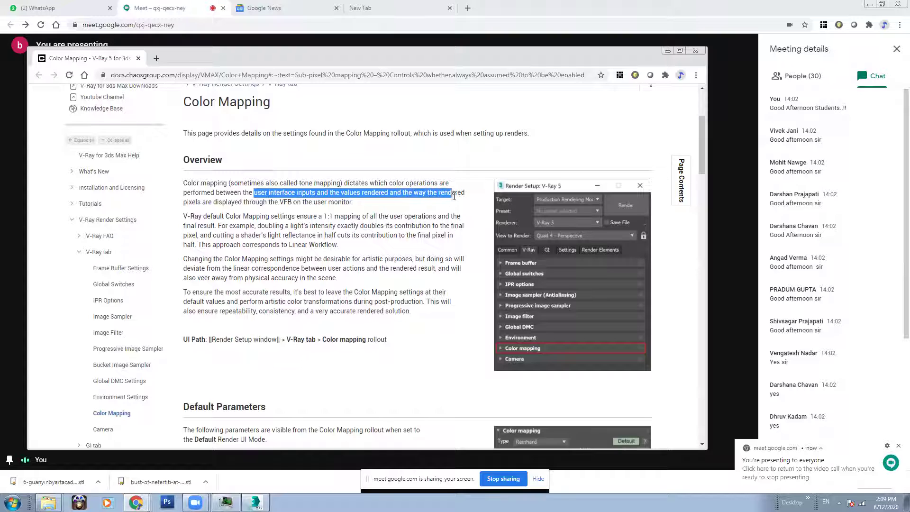
click(247, 206)
drag(203, 202, 357, 203)
click(372, 205)
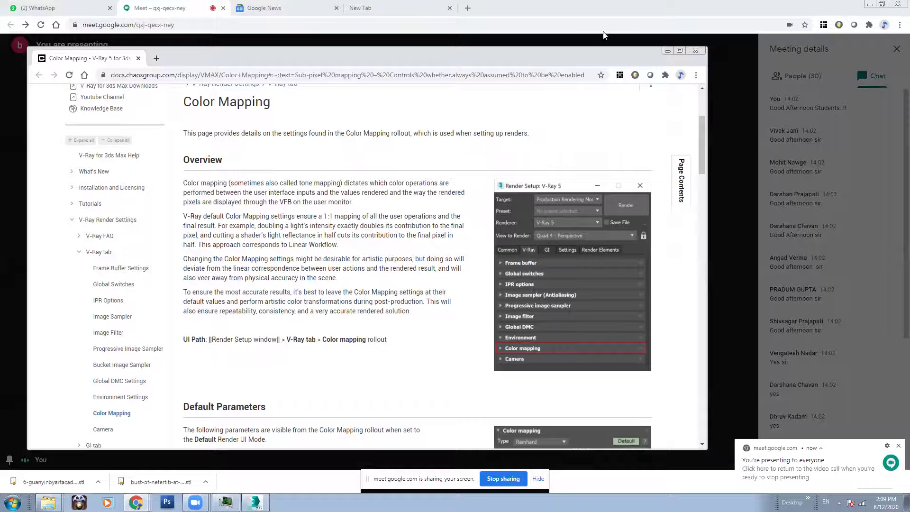
Step: Bring the Meet window forward and admit the two people who ask to join the class
click(603, 35)
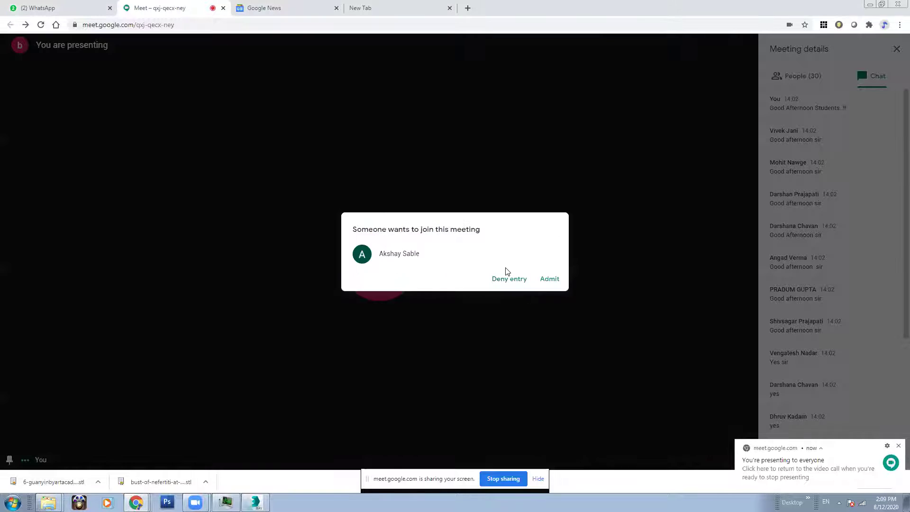
click(547, 279)
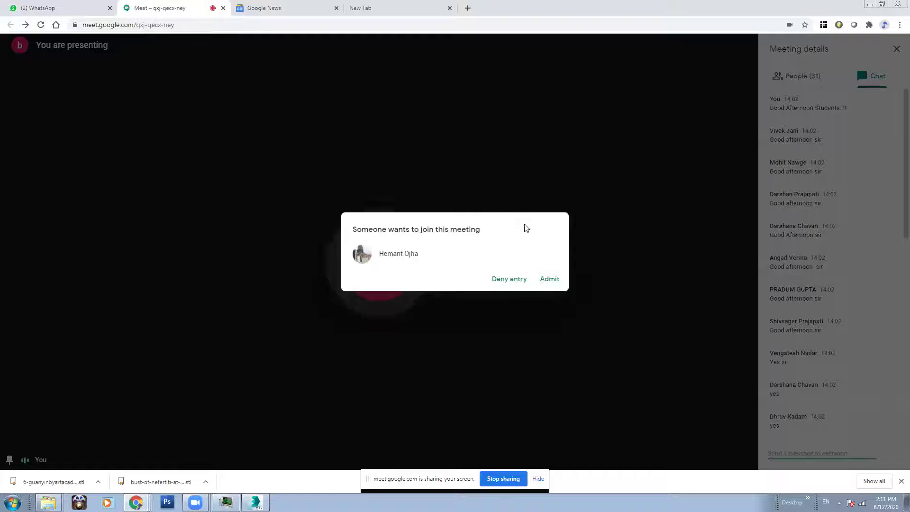
click(549, 279)
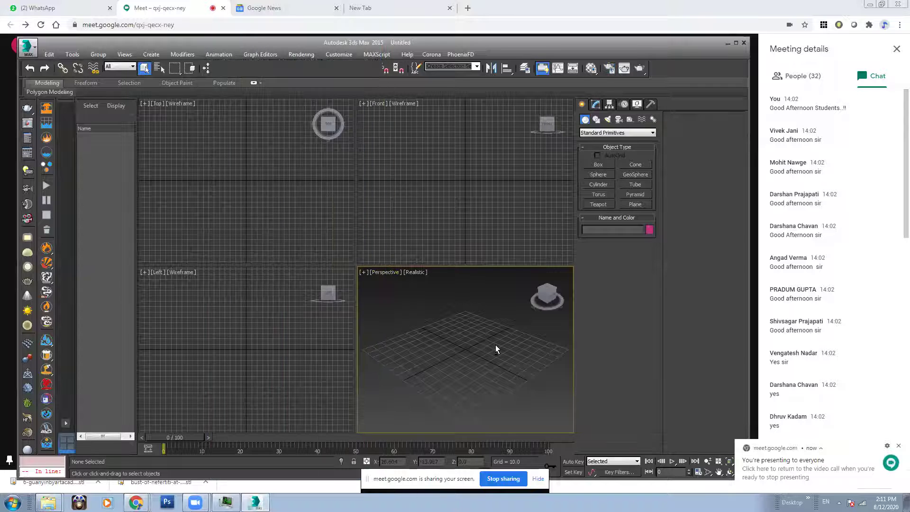
Step: Dismiss the presenting notification, minimize 3ds Max to admit the waiting participant, and restore 3ds Max
alt+middle_drag(495, 345, 463, 337)
click(898, 446)
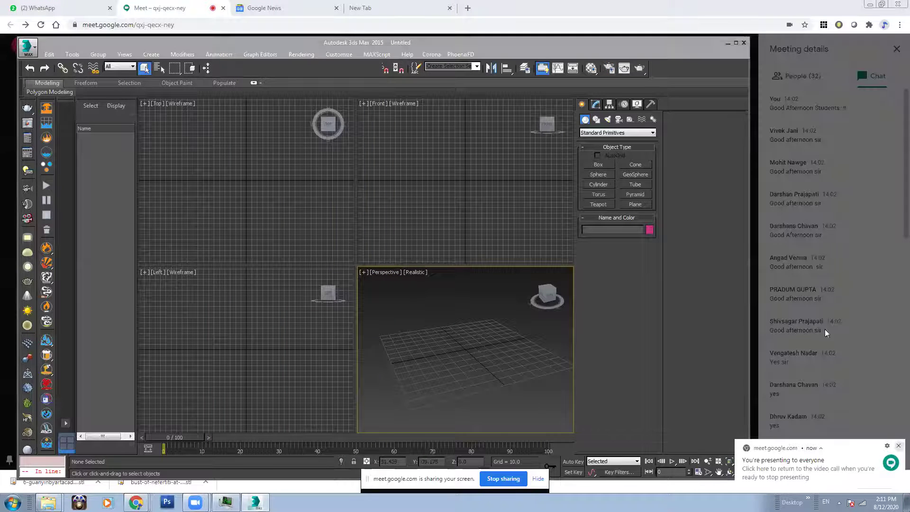
click(728, 43)
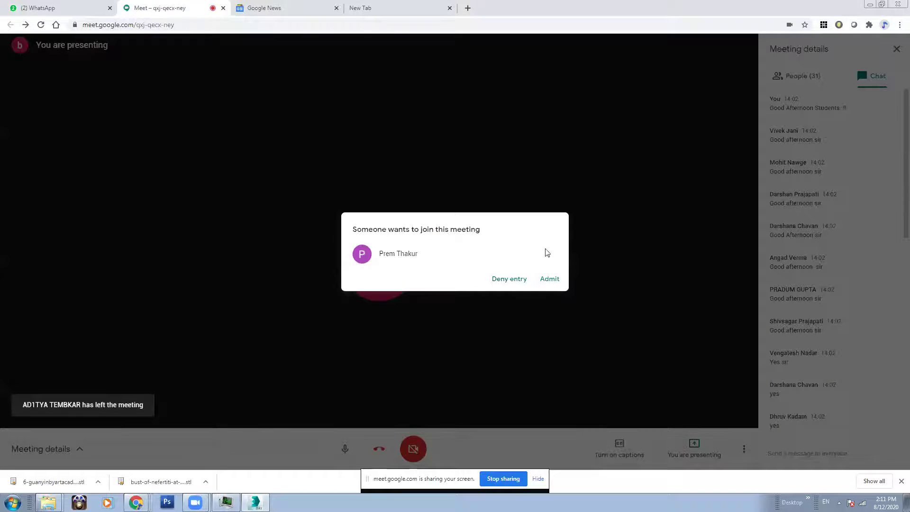
click(561, 280)
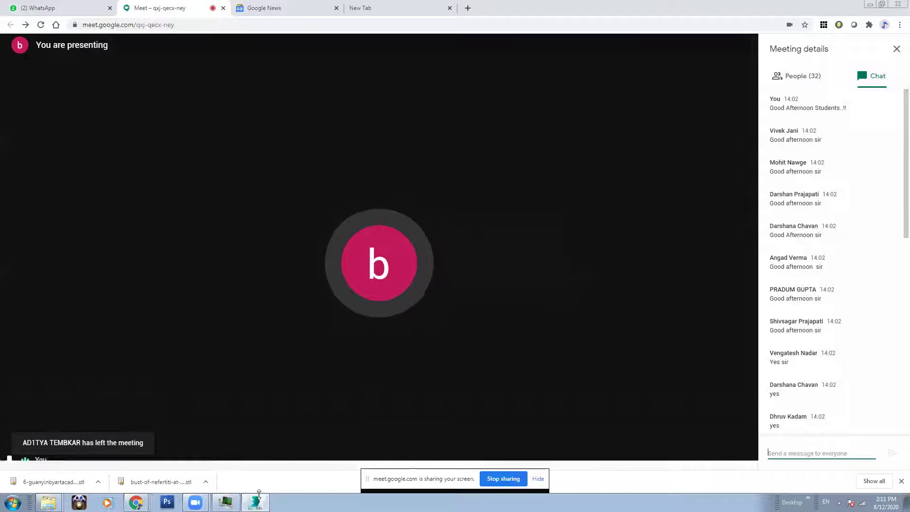
click(255, 502)
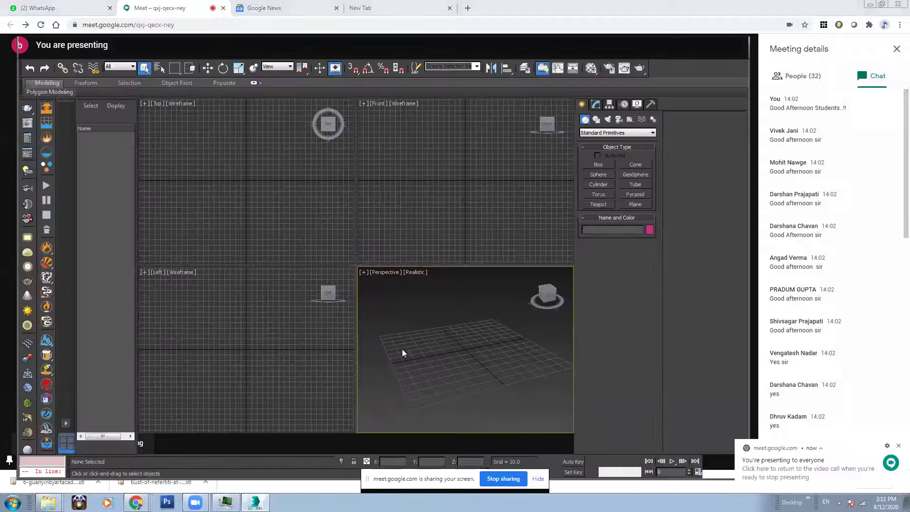
Step: Open Render Setup, expand the V-Ray Global switches and Frame buffer rollouts, and set Global switches and Image sampler to Advanced mode
click(609, 68)
click(294, 104)
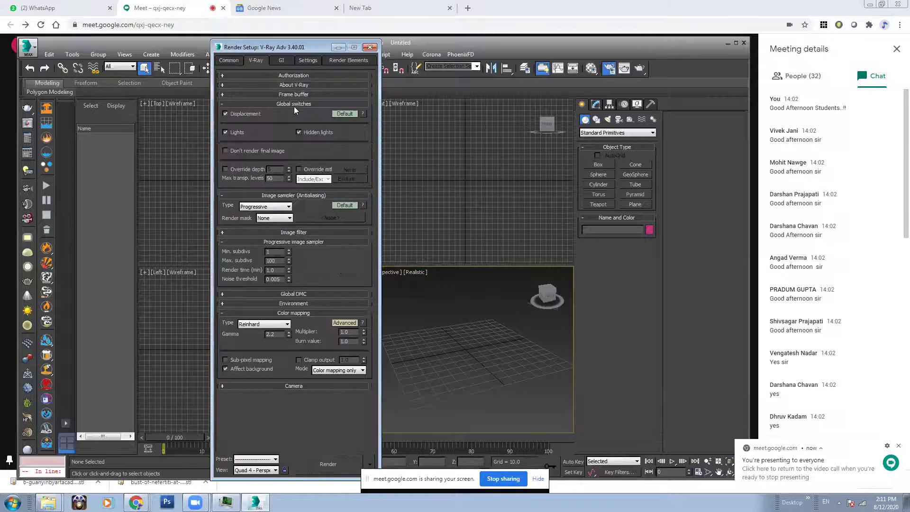
click(293, 94)
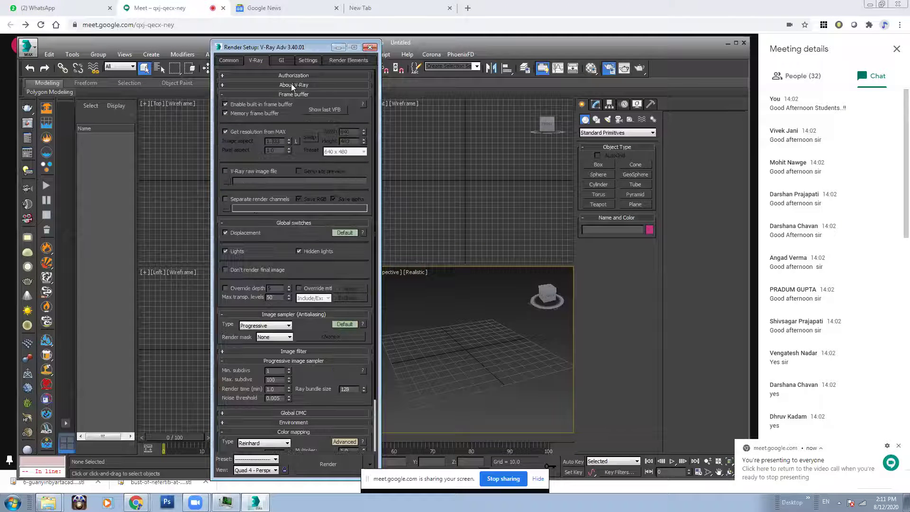
click(345, 232)
click(344, 399)
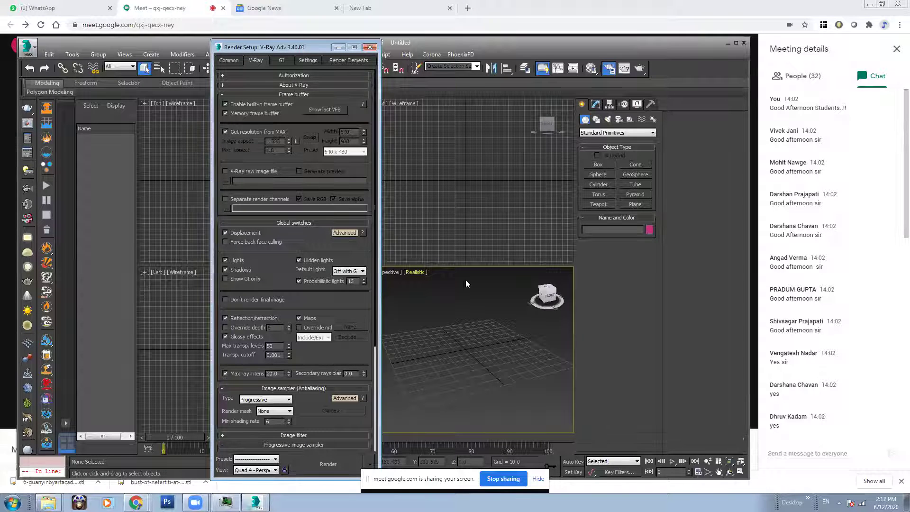
Step: Look through the V-Ray rollouts from Frame buffer to Color mapping and reposition the Render Setup window higher on the screen
scroll(376, 365, down, 5)
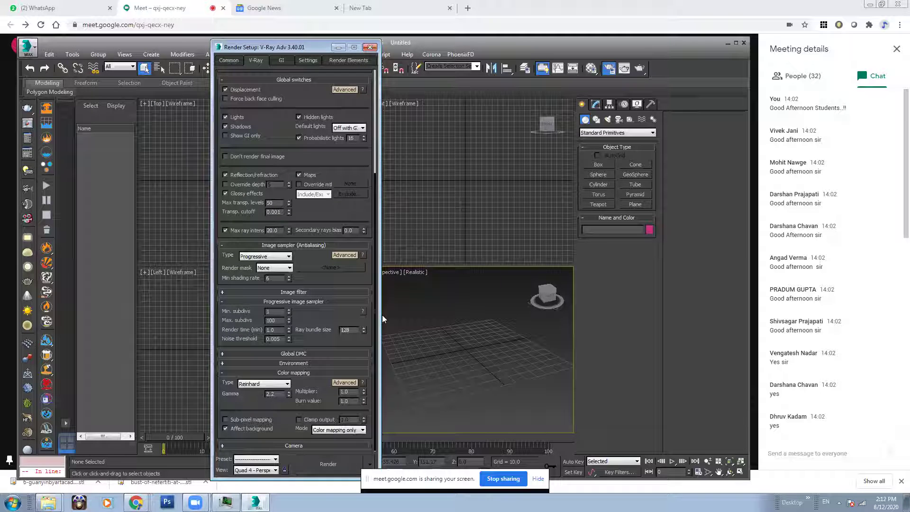
scroll(376, 224, up, 5)
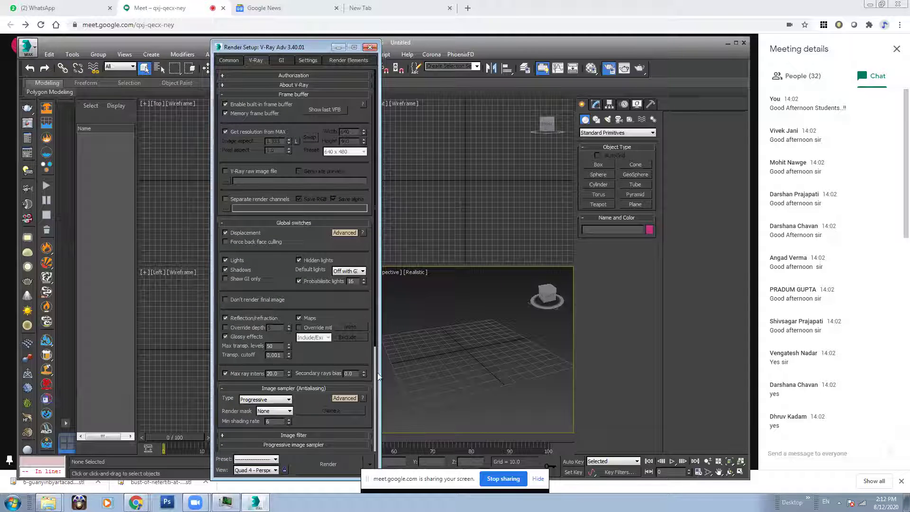
scroll(374, 377, down, 3)
scroll(377, 255, up, 3)
scroll(363, 366, down, 5)
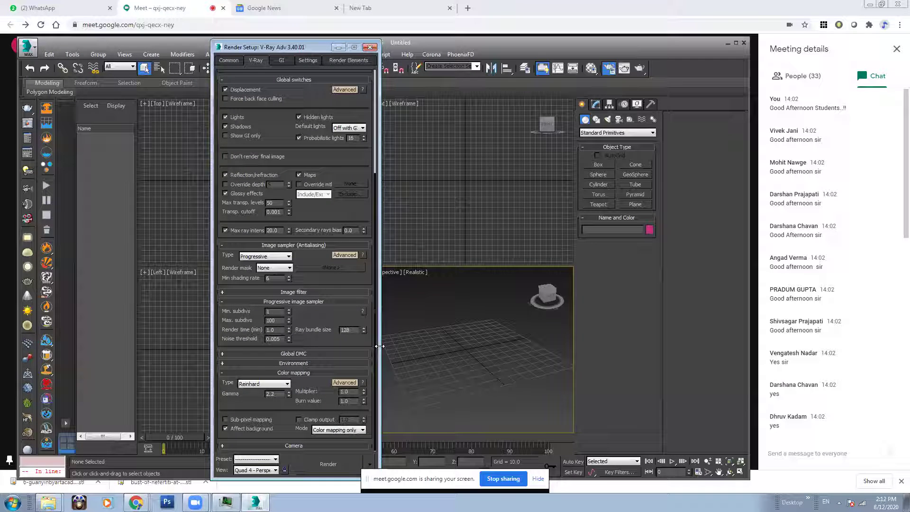
drag(298, 47, 268, 17)
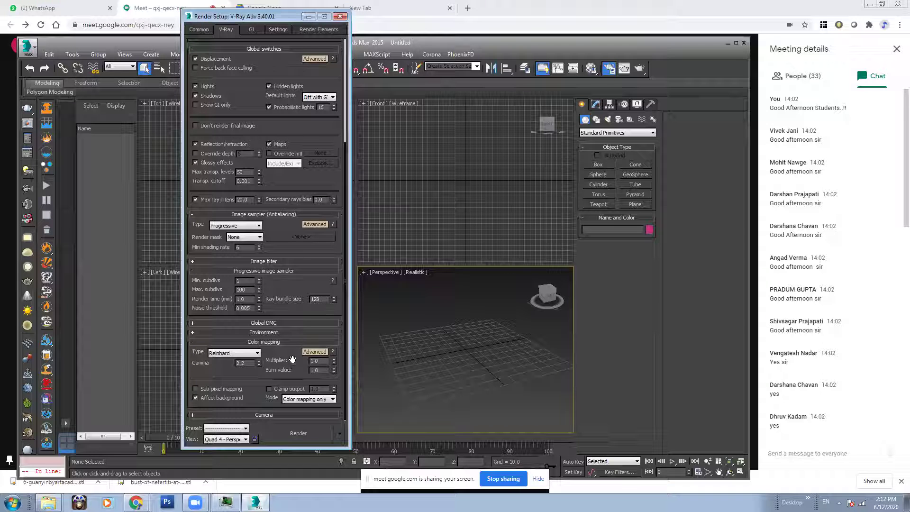
Step: Switch to the meeting, admit the student requesting entry, and return to the render settings in 3ds Max
click(792, 5)
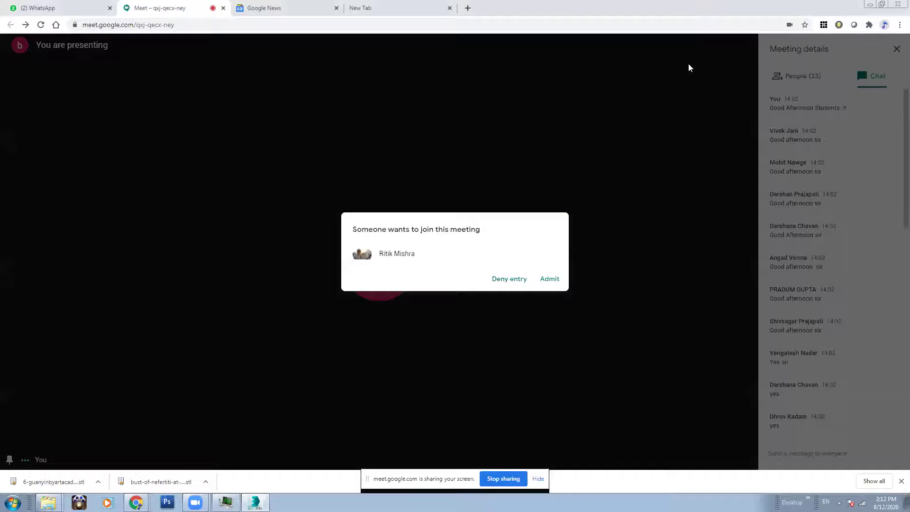
click(551, 280)
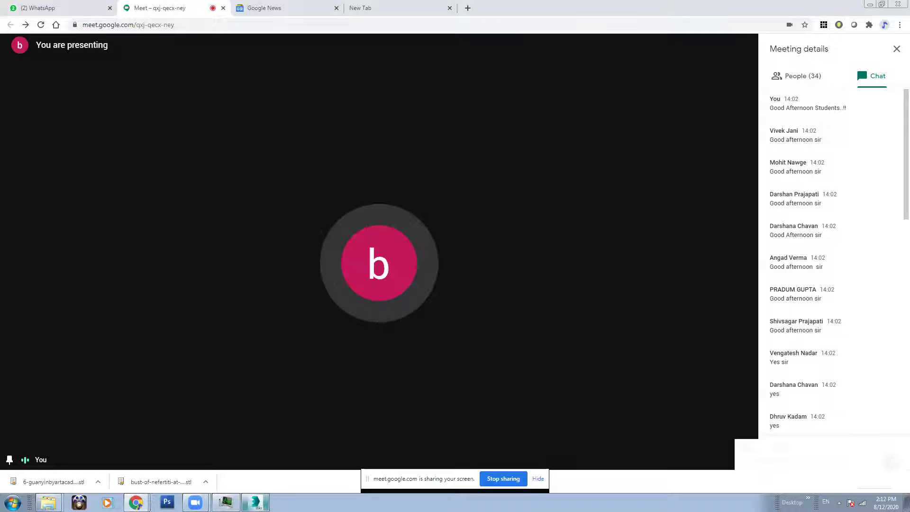
click(255, 503)
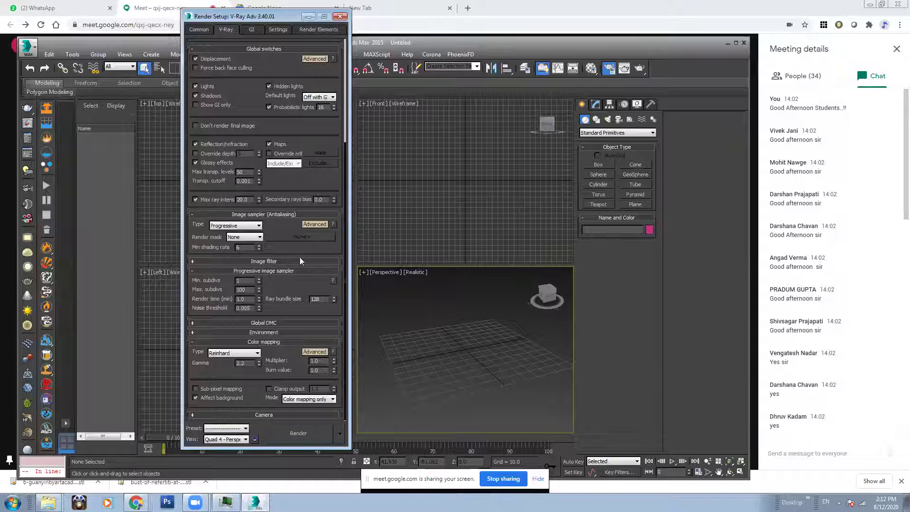
Step: Set the Color mapping type to Linear multiply and show the tooltip describing the mapping types
click(257, 353)
click(254, 359)
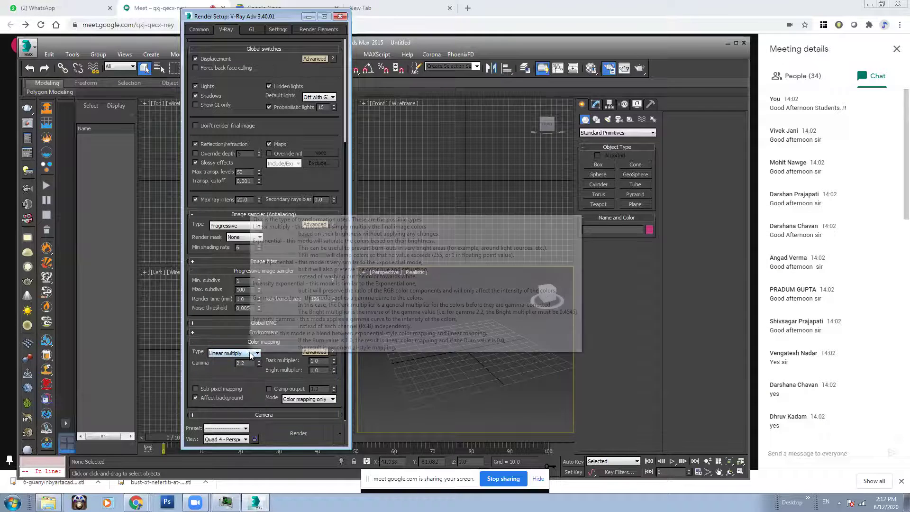
mouse_move(227, 355)
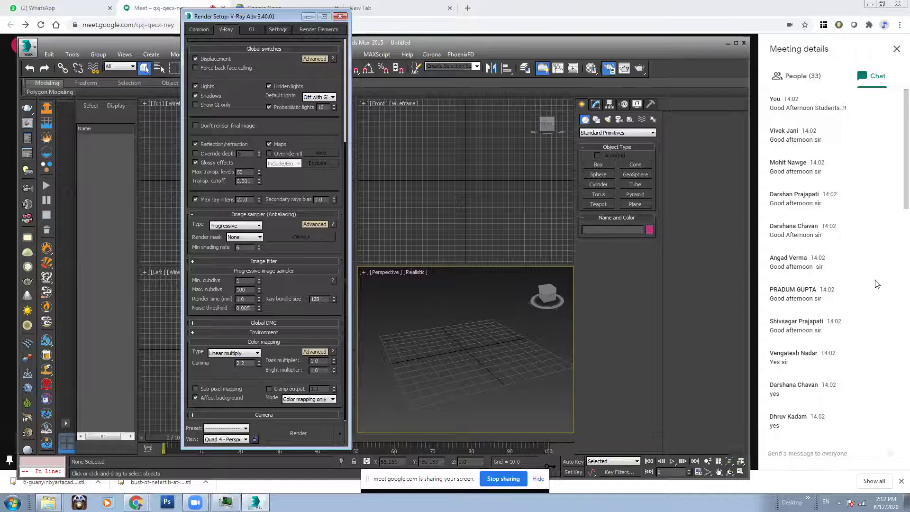
Step: Switch to the Meet window and read the latest student replies in the meeting chat
click(896, 206)
scroll(896, 206, down, 10)
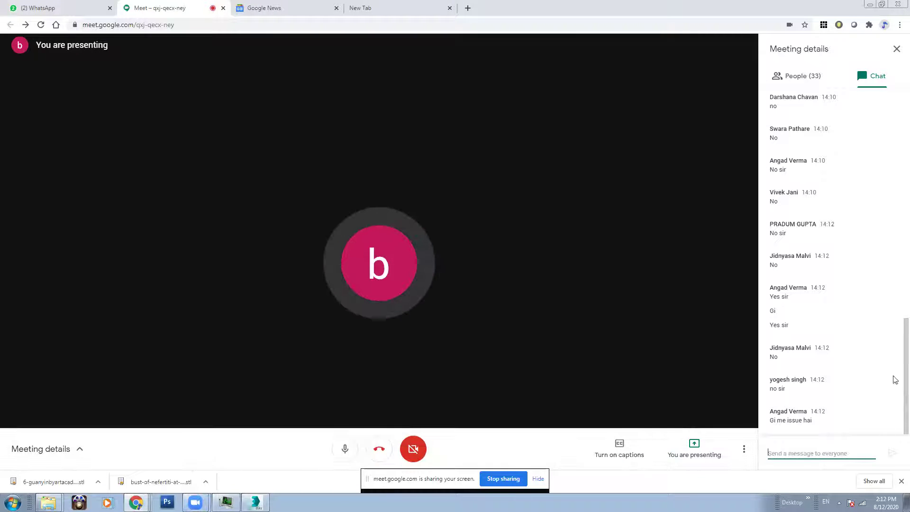
drag(895, 382, 895, 432)
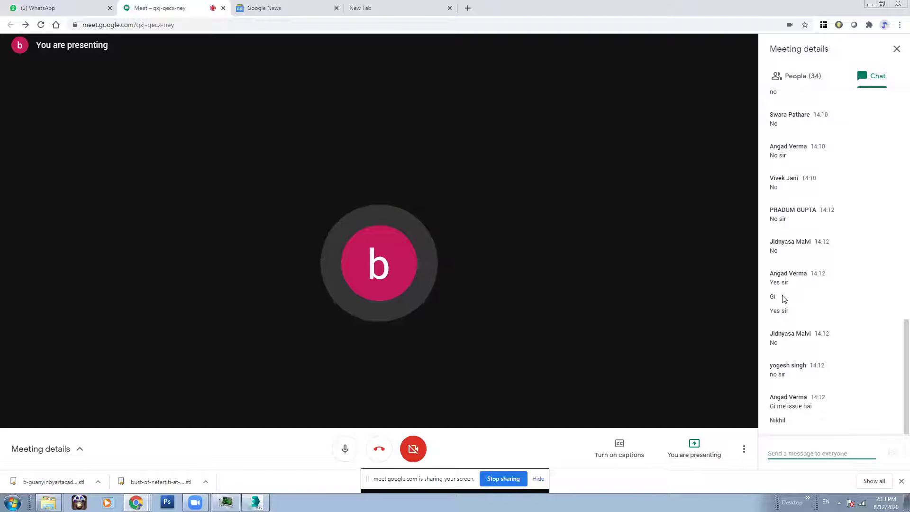
Step: Return to 3ds Max and create a rectangular Plane primitive covering most of the home grid in the Perspective viewport
click(255, 503)
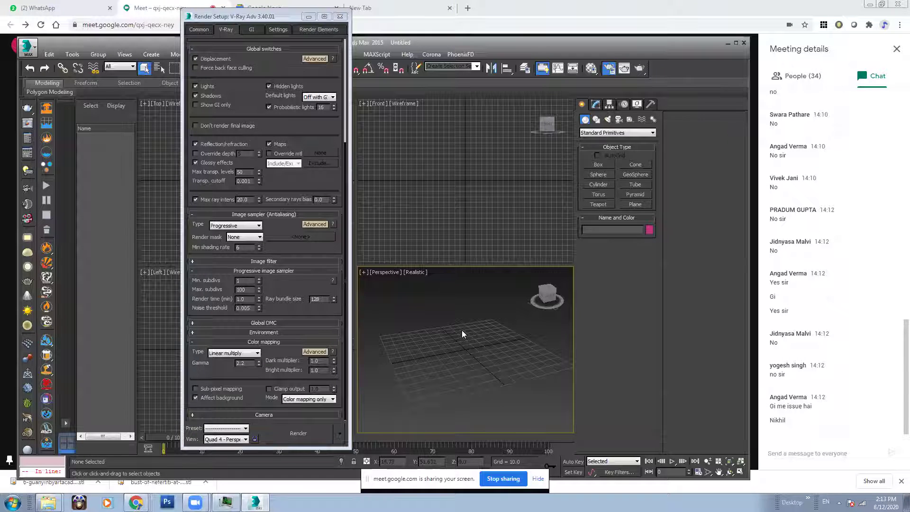
scroll(457, 336, up, 5)
scroll(452, 340, down, 5)
alt+middle_drag(452, 337, 491, 349)
scroll(491, 349, down, 3)
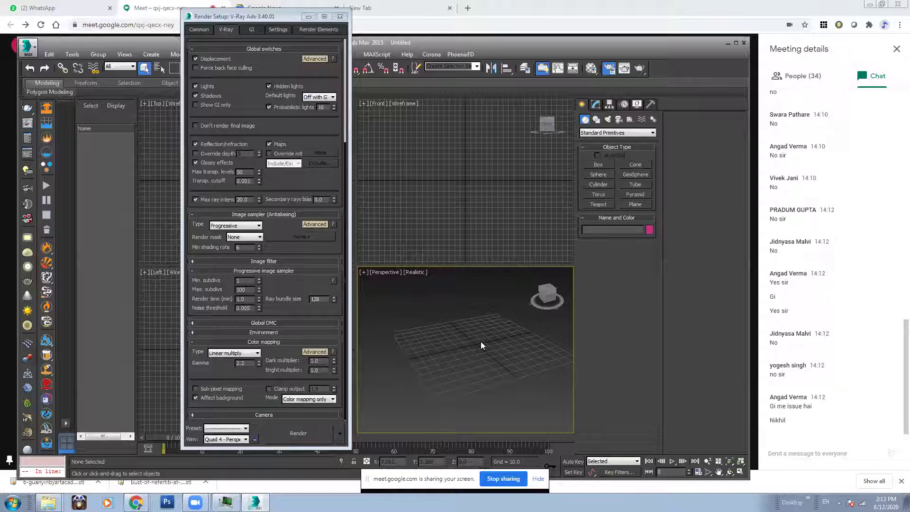
middle_drag(509, 338, 482, 332)
click(625, 205)
drag(473, 309, 415, 415)
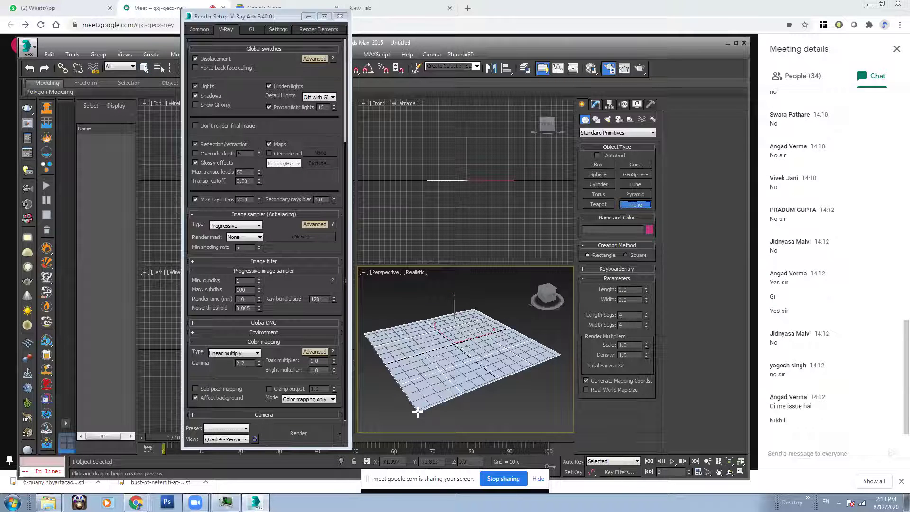
Step: Create a teapot primitive with a radius of about 16 near the centre of the plane in the Perspective viewport
click(598, 205)
drag(453, 339, 476, 341)
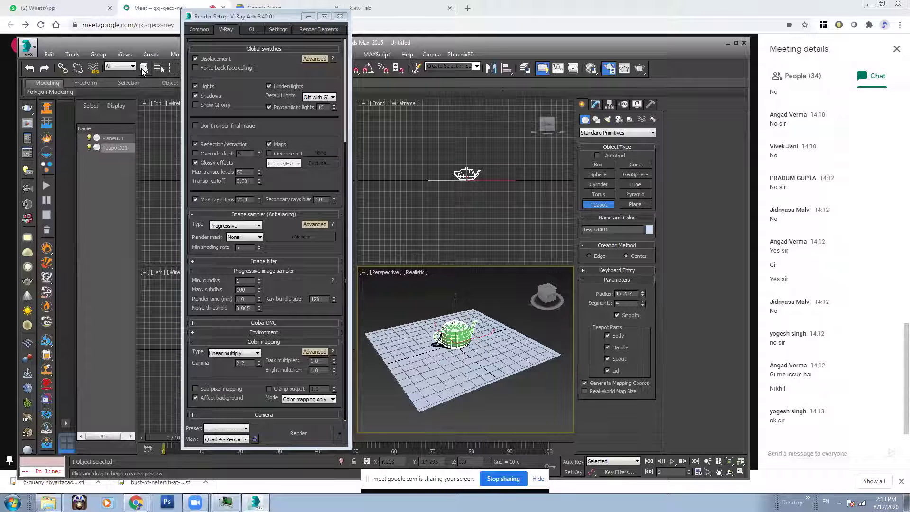
click(144, 69)
Step: Add an Edit Poly modifier to the plane
click(489, 371)
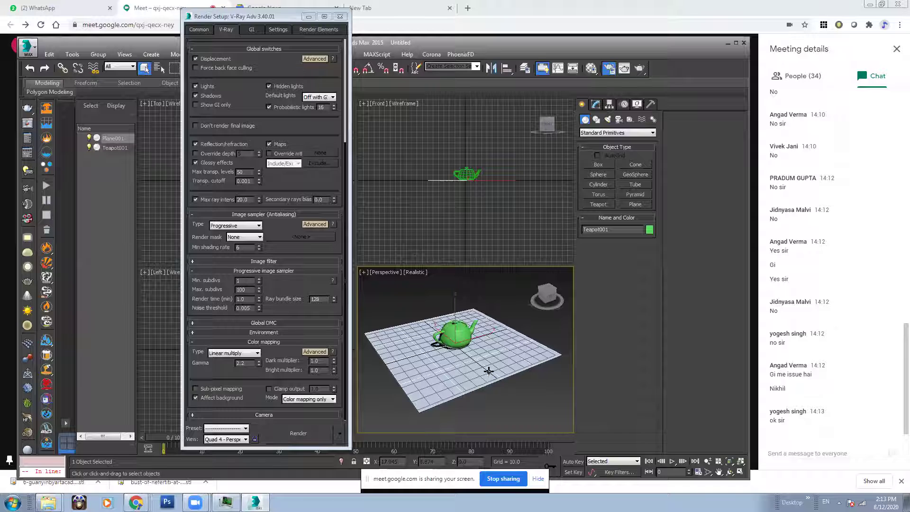
click(595, 104)
click(602, 129)
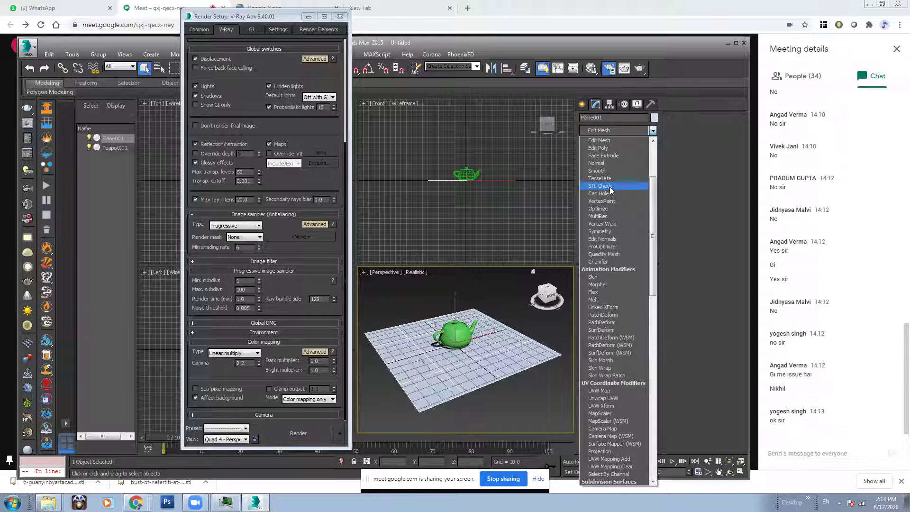
click(606, 148)
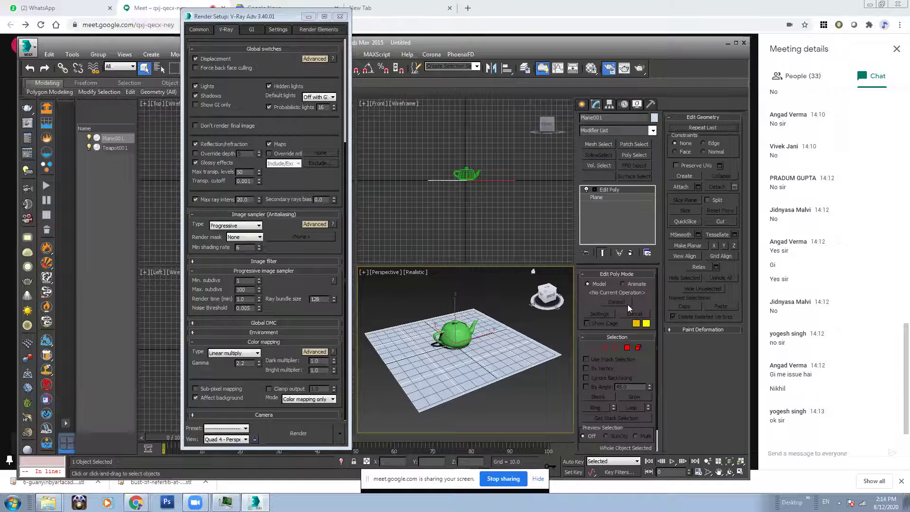
Step: Extrude the edges along two adjoining sides of the plane straight up to form two walls around the teapot
click(603, 349)
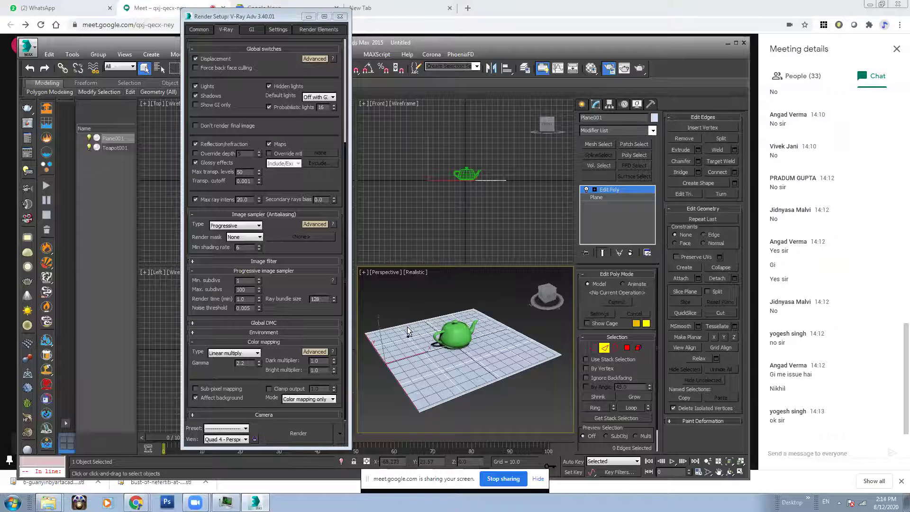
alt+middle_drag(438, 330, 474, 337)
right_click(481, 333)
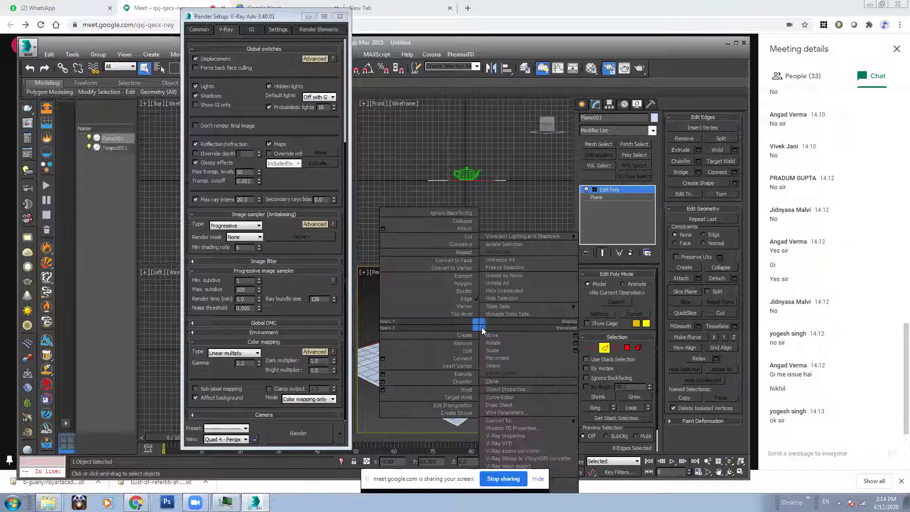
click(397, 376)
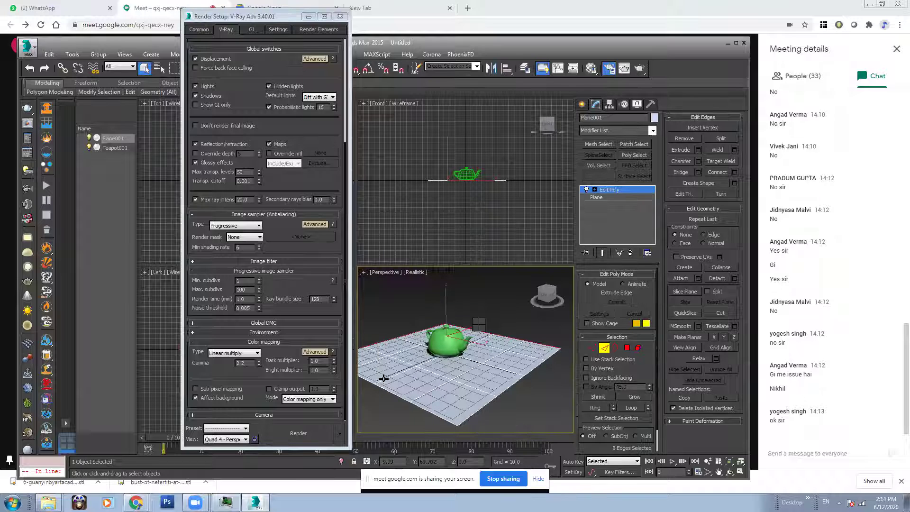
drag(473, 355, 478, 218)
click(470, 381)
alt+middle_drag(520, 401, 576, 335)
Step: Select the vertices along the top of both walls, lower them slightly, and leave vertex editing
click(603, 351)
alt+middle_drag(522, 374, 513, 336)
scroll(518, 358, down, 4)
click(593, 349)
drag(540, 335, 541, 335)
key(w)
mouse_move(473, 275)
mouse_down()
mouse_move(473, 294)
mouse_move(473, 286)
mouse_up()
alt+middle_drag(525, 405, 511, 406)
click(511, 406)
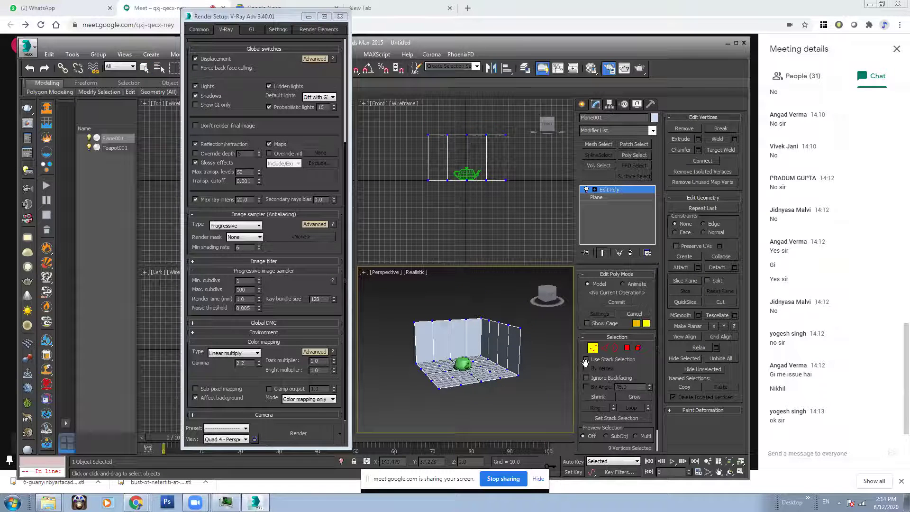
click(593, 348)
click(513, 393)
Step: Select only the back wall's top edges and extend them horizontally over the teapot to form a ceiling
scroll(490, 332, up, 5)
scroll(491, 332, down, 2)
scroll(491, 332, up, 2)
scroll(491, 332, down, 4)
click(509, 310)
alt+middle_drag(509, 310, 439, 335)
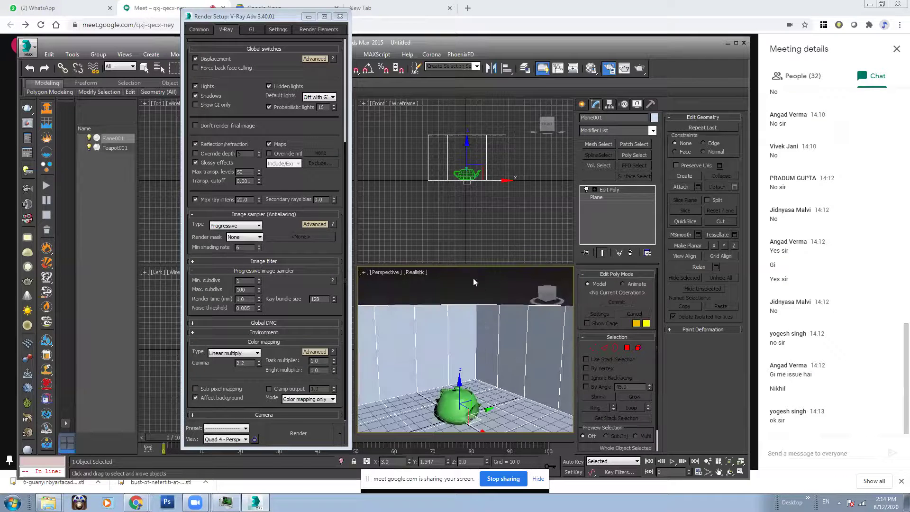
alt+middle_drag(474, 282, 392, 401)
click(627, 348)
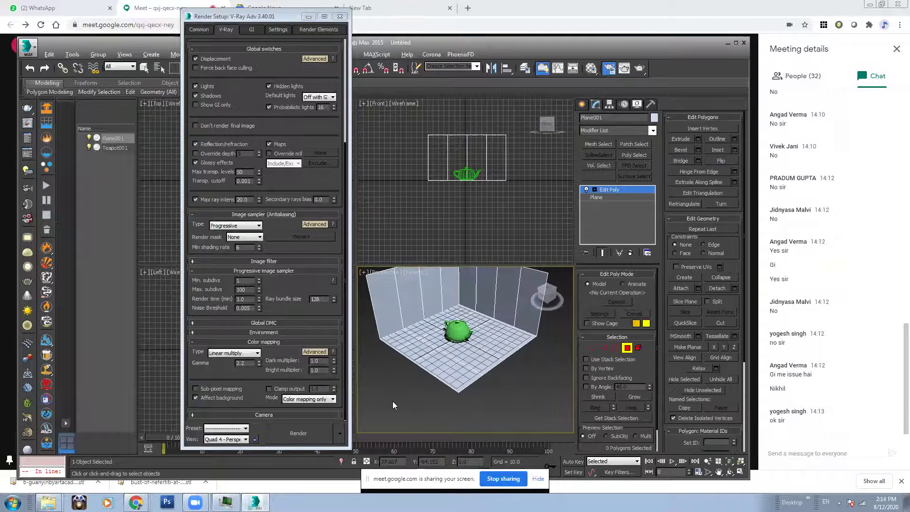
alt+middle_drag(496, 286, 482, 306)
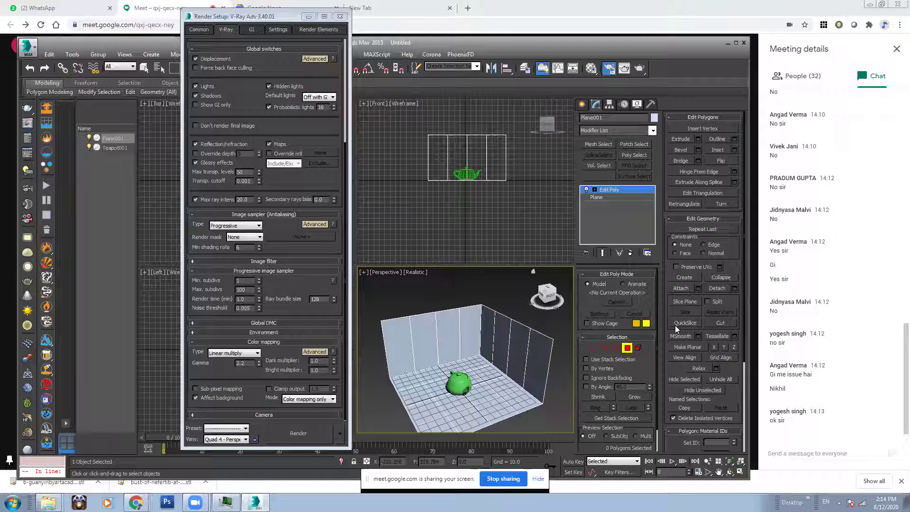
click(606, 348)
double_click(466, 307)
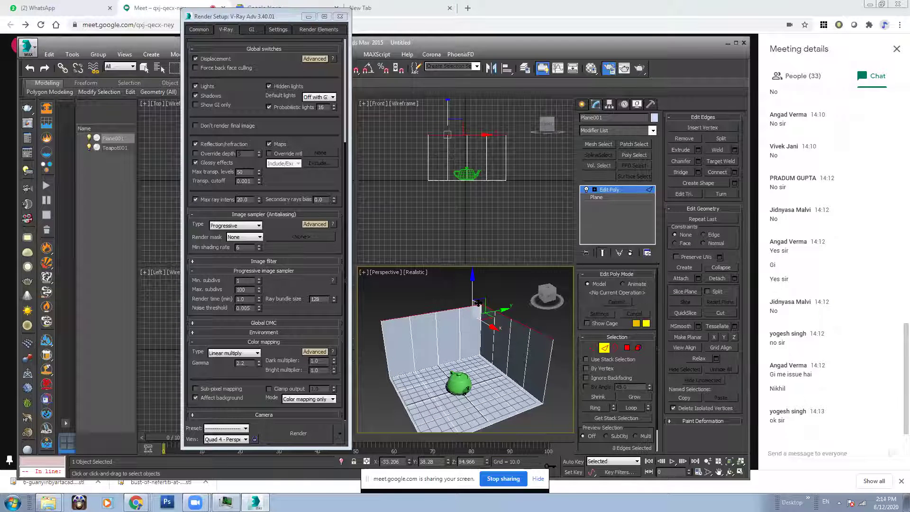
alt+drag(489, 333, 515, 358)
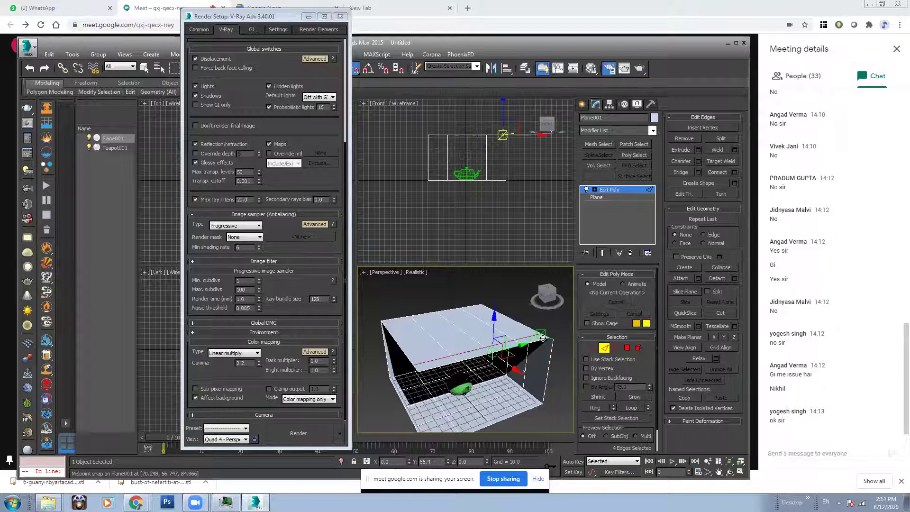
Step: Align the ceiling's open edge with the outer top corner of the side wall using snapping
key(1)
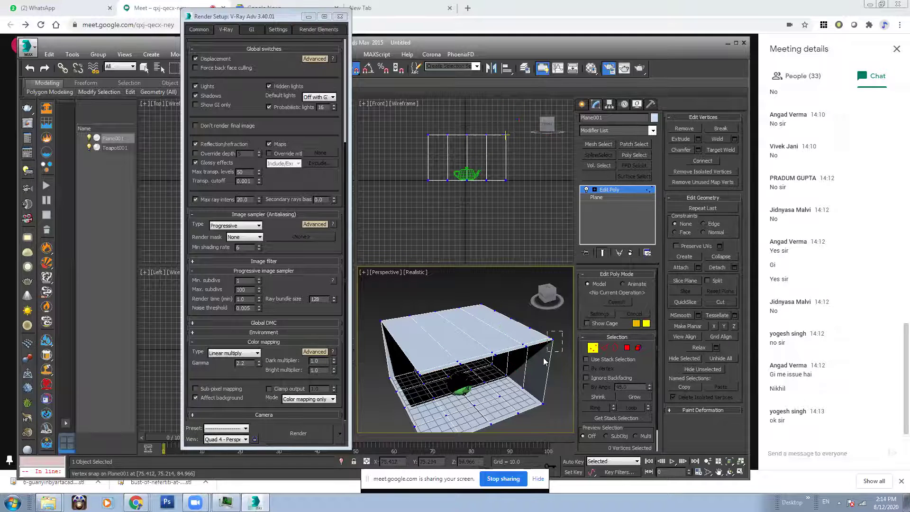
drag(554, 354, 566, 332)
scroll(566, 332, up, 5)
middle_drag(567, 331, 502, 308)
scroll(484, 301, down, 2)
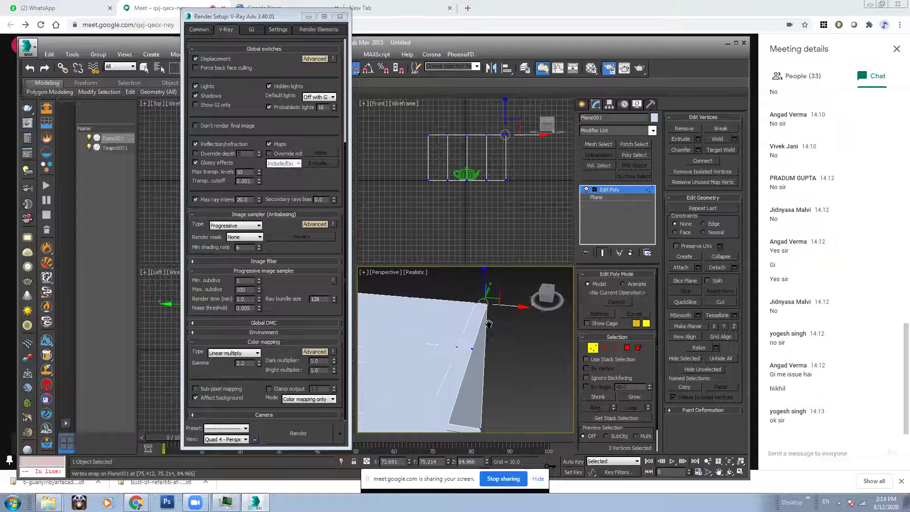
click(603, 348)
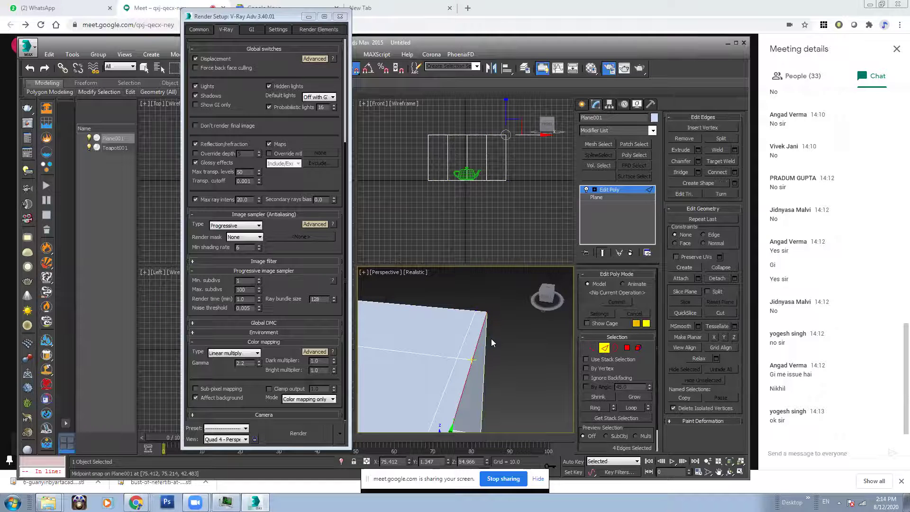
scroll(454, 351, down, 3)
alt+middle_drag(493, 351, 495, 332)
scroll(495, 332, up, 3)
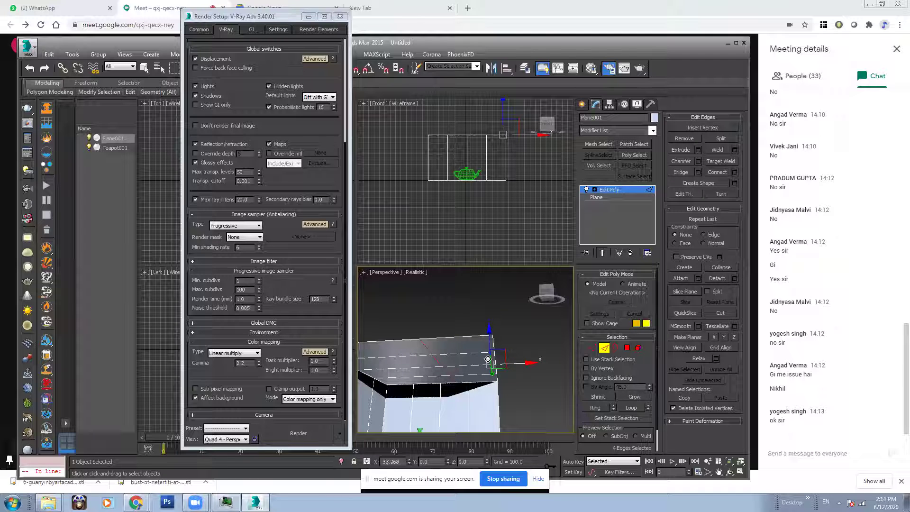
key(q)
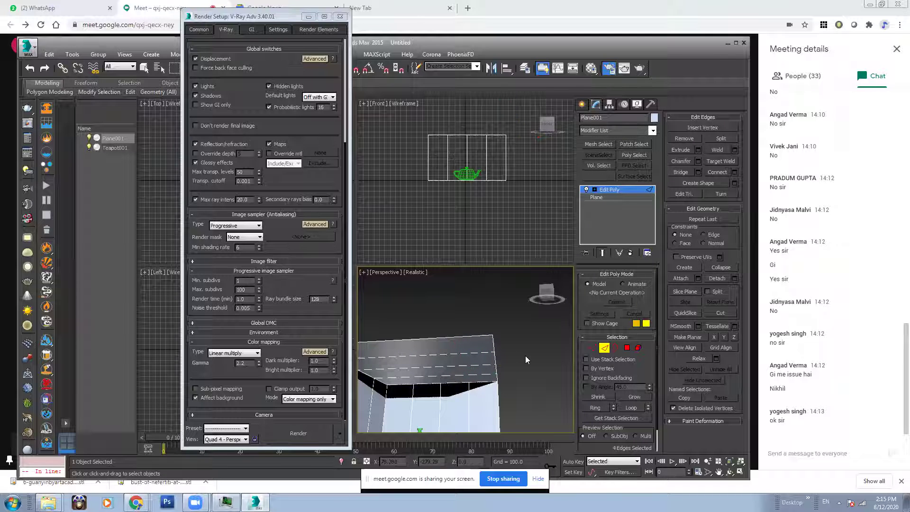
Step: Check the ceiling's corner vertices against the side wall and return to object level
click(602, 346)
click(497, 383)
key(q)
key(w)
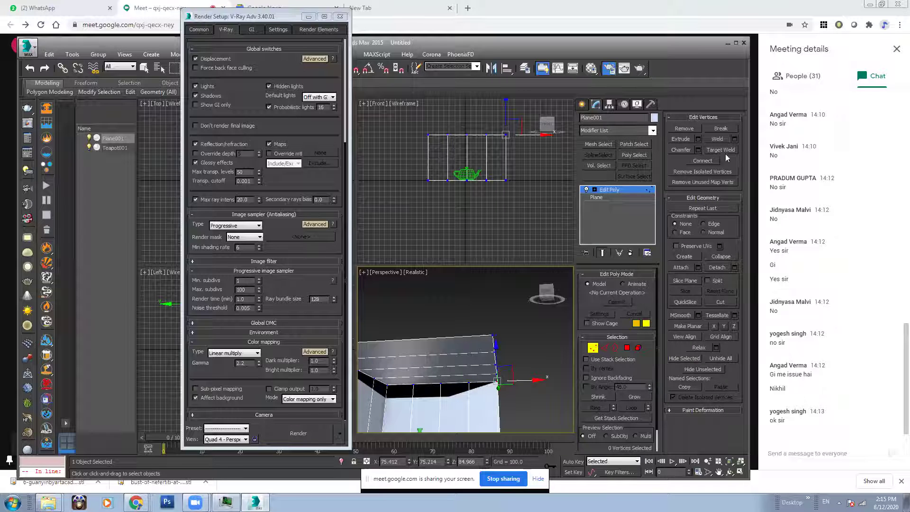
key(1)
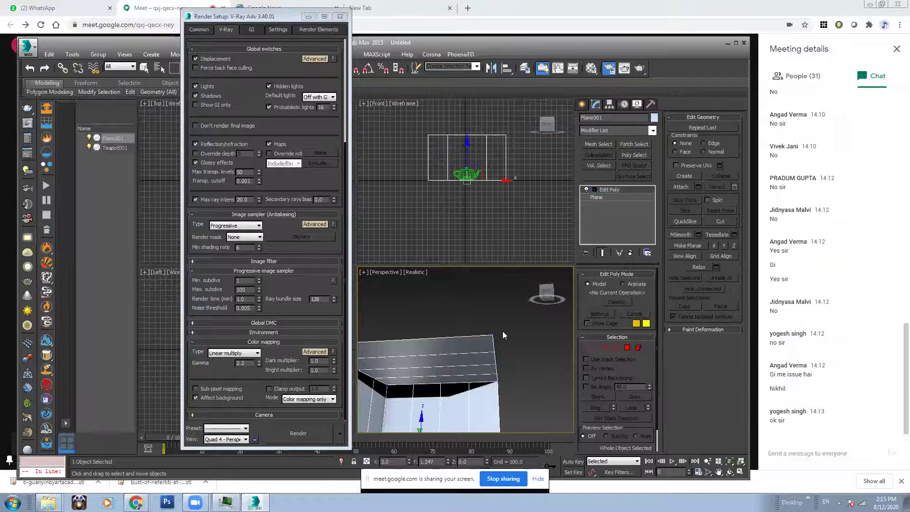
scroll(504, 337, down, 10)
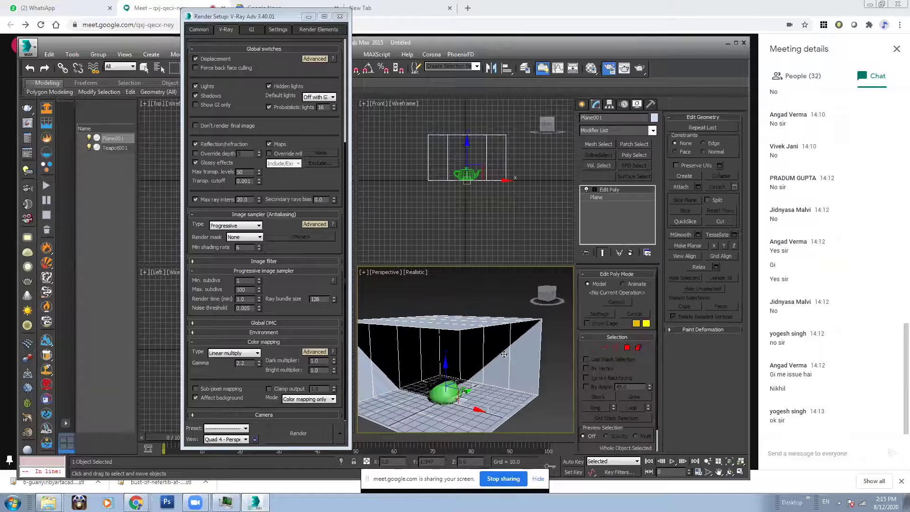
click(593, 348)
key(q)
alt+middle_drag(478, 345, 529, 365)
key(w)
key(1)
scroll(474, 334, down, 4)
scroll(529, 365, up, 7)
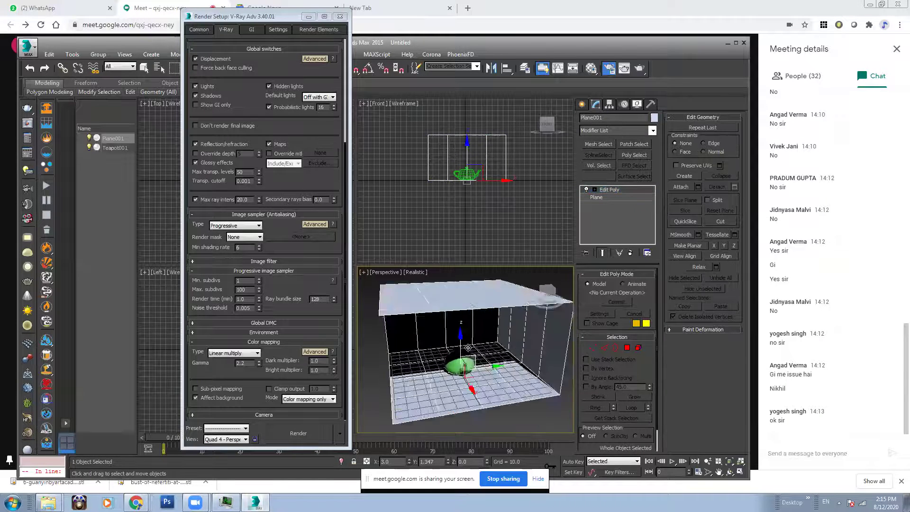
Step: Create a sphere-type VRayLight on the ground in front of the room's open side
click(583, 104)
click(608, 119)
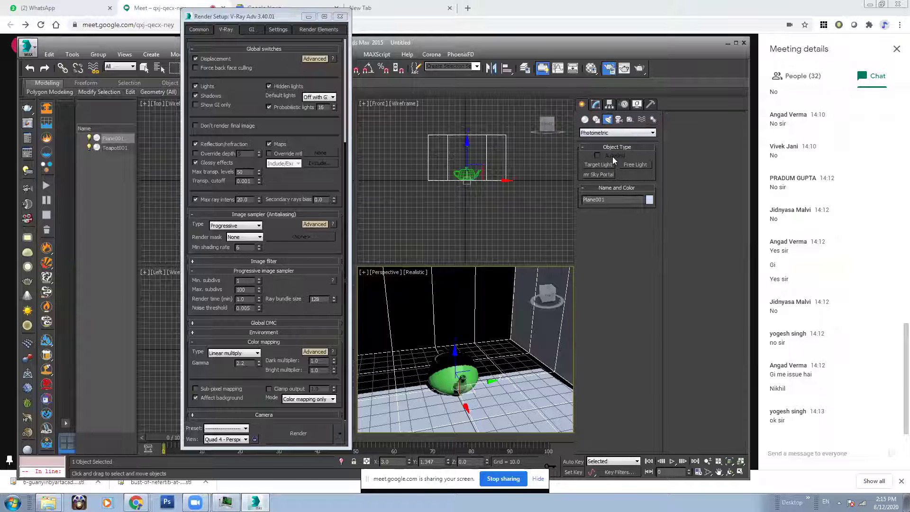
click(616, 133)
click(611, 161)
click(612, 164)
click(638, 226)
click(633, 246)
scroll(462, 323, down, 10)
scroll(429, 334, up, 2)
click(428, 334)
Step: Raise the V-Ray light above the room to a height of about 119 and check its shading on the teapot
key(w)
drag(428, 313, 426, 239)
middle_drag(467, 280, 469, 334)
alt+middle_drag(469, 334, 491, 347)
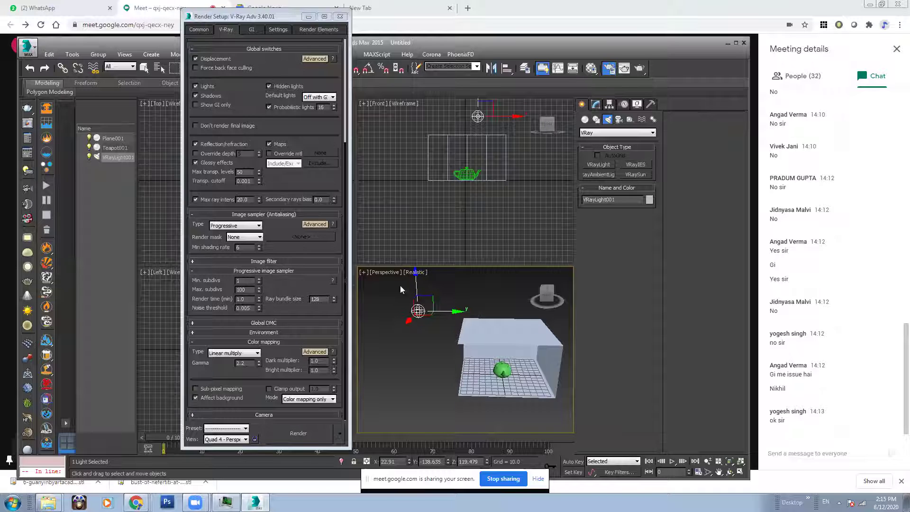
scroll(499, 338, up, 3)
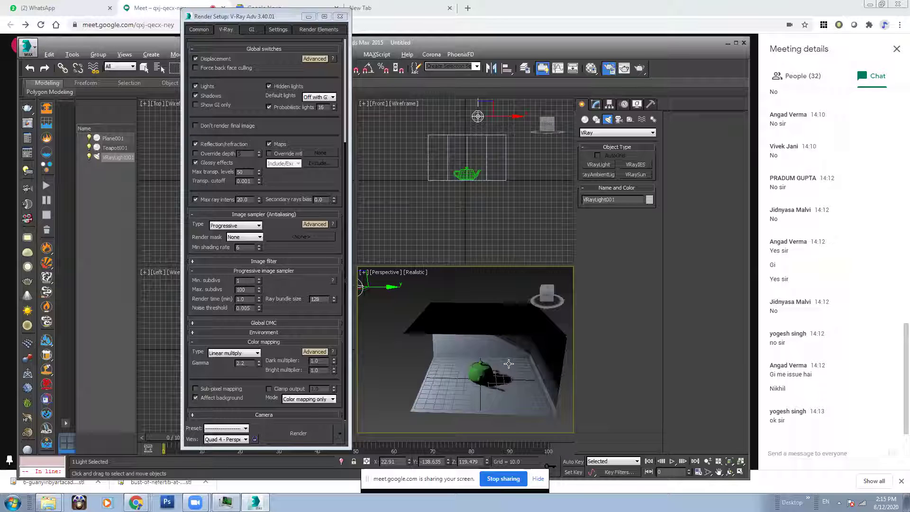
key(alt)
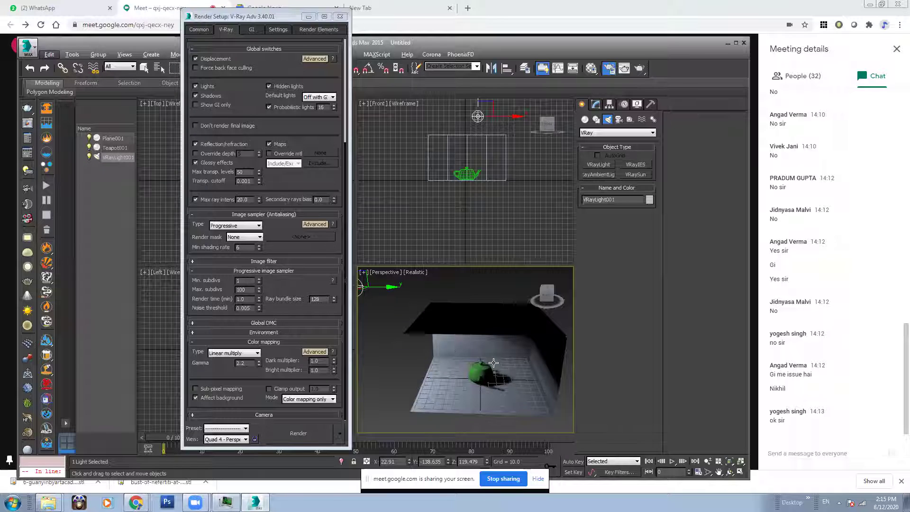
alt+middle_drag(495, 359, 496, 346)
alt+middle_drag(365, 284, 480, 354)
Step: Select the teapot, open the Material Editor, and change the first sample material to VRayMtl
click(459, 347)
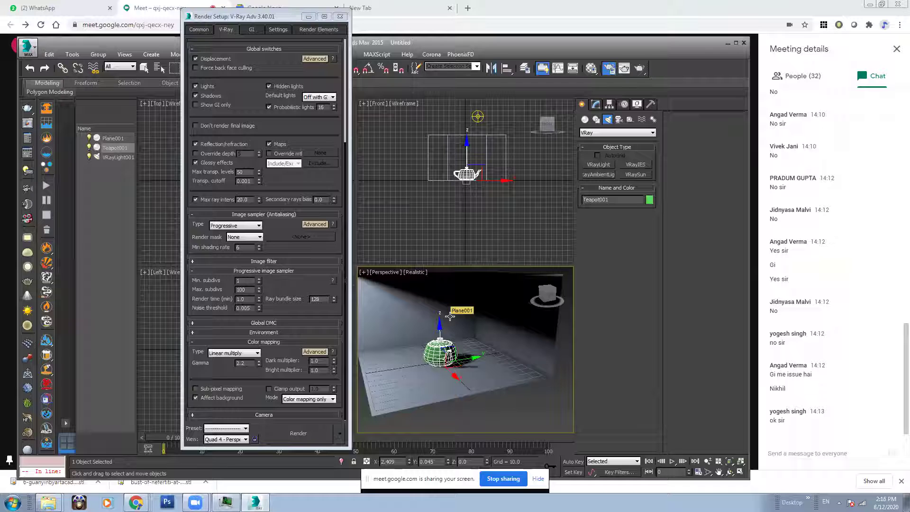
click(590, 69)
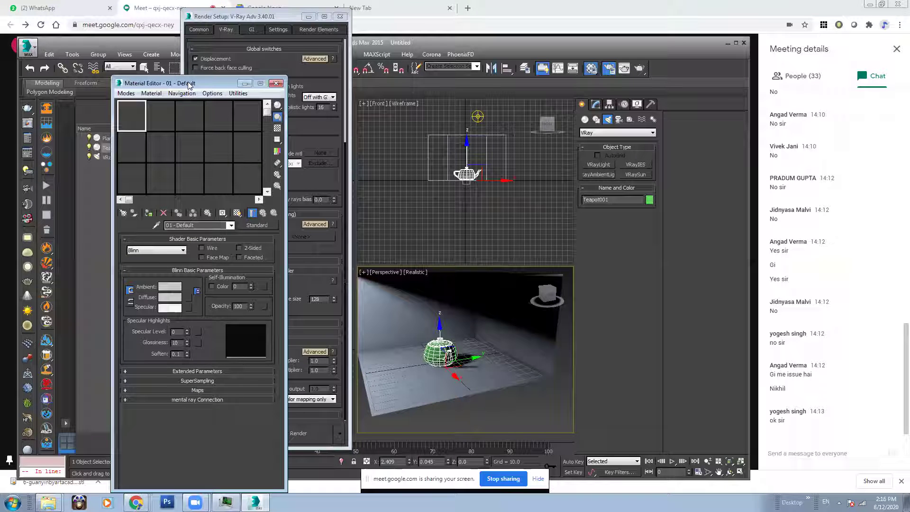
drag(193, 84, 397, 70)
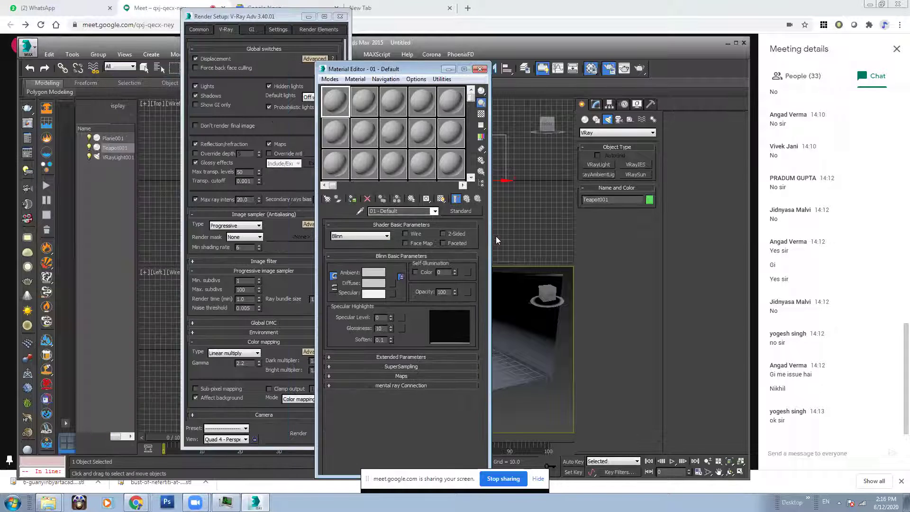
click(461, 211)
click(334, 130)
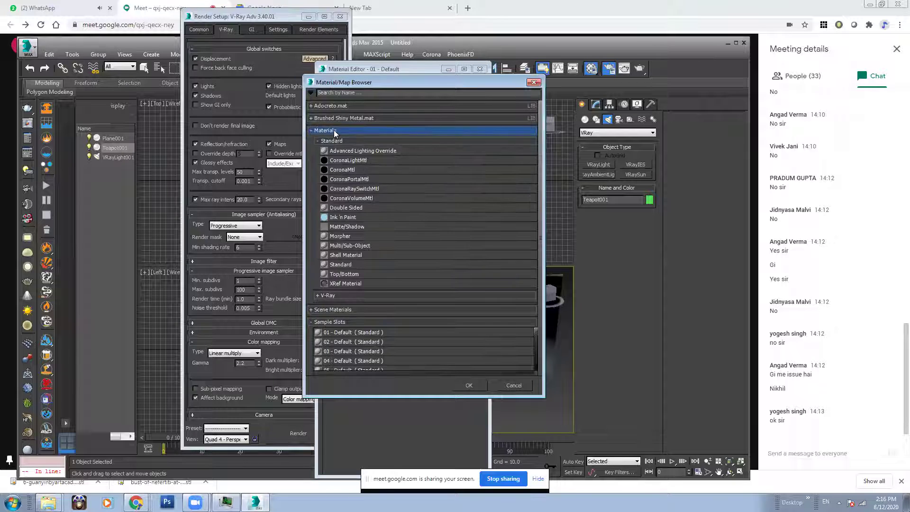
click(356, 296)
scroll(375, 298, down, 2)
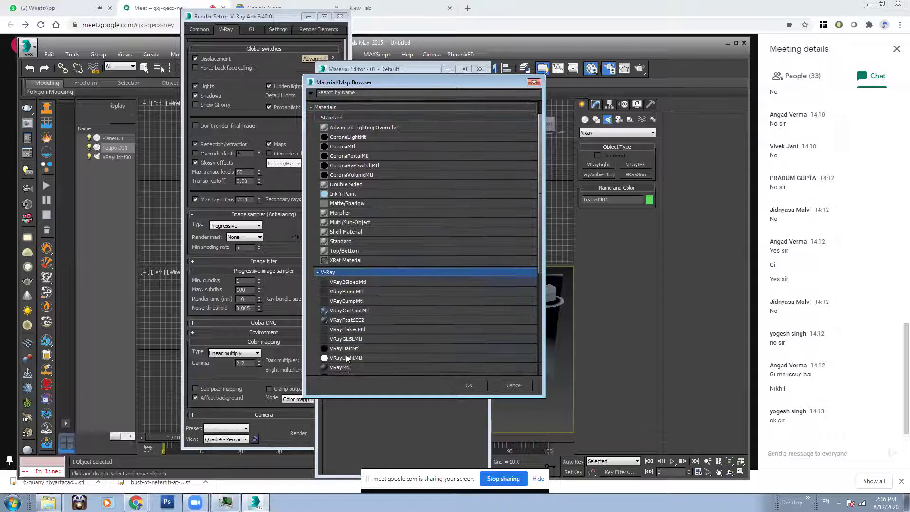
double_click(345, 367)
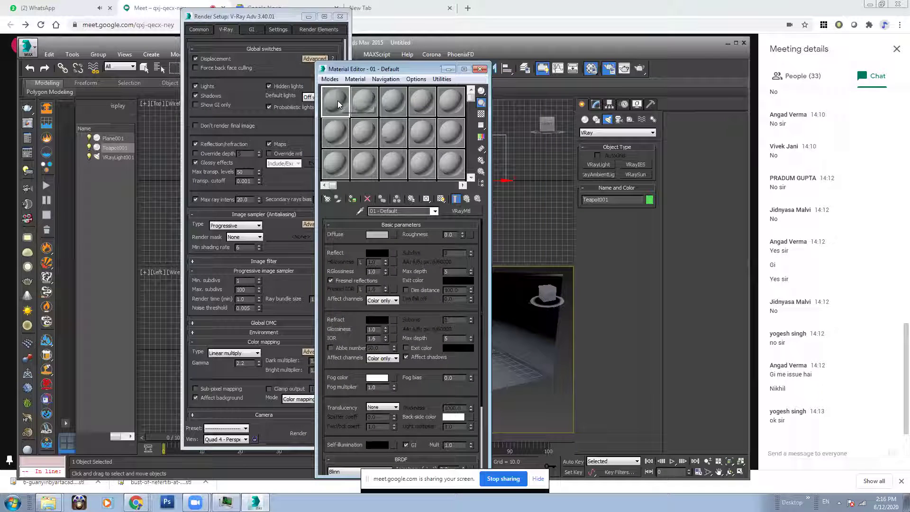
Step: Copy the VRayMtl to the second sample slot and assign the first slot's material to the teapot
click(364, 109)
drag(393, 68, 267, 70)
click(440, 352)
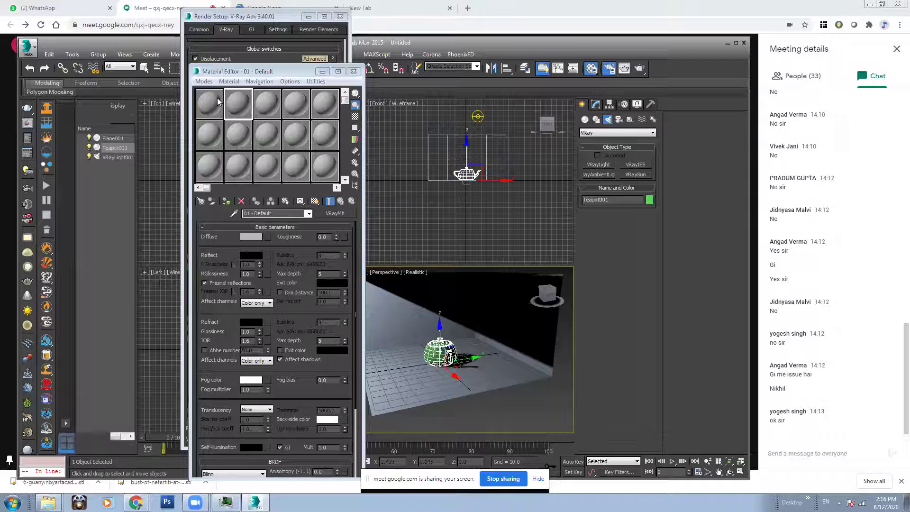
click(226, 202)
Step: Assign the second sample slot's material to the room, renaming it Wall instead of replacing the existing material
click(474, 314)
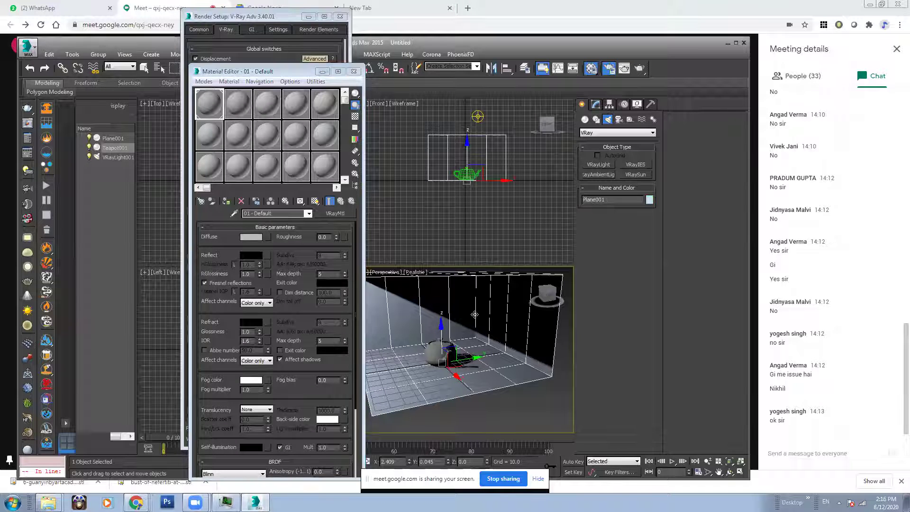
drag(209, 103, 237, 103)
click(226, 202)
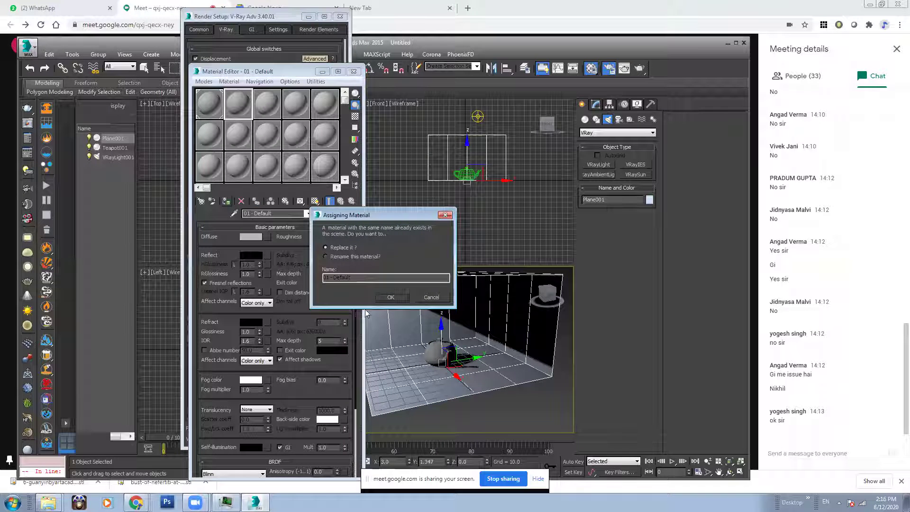
click(354, 258)
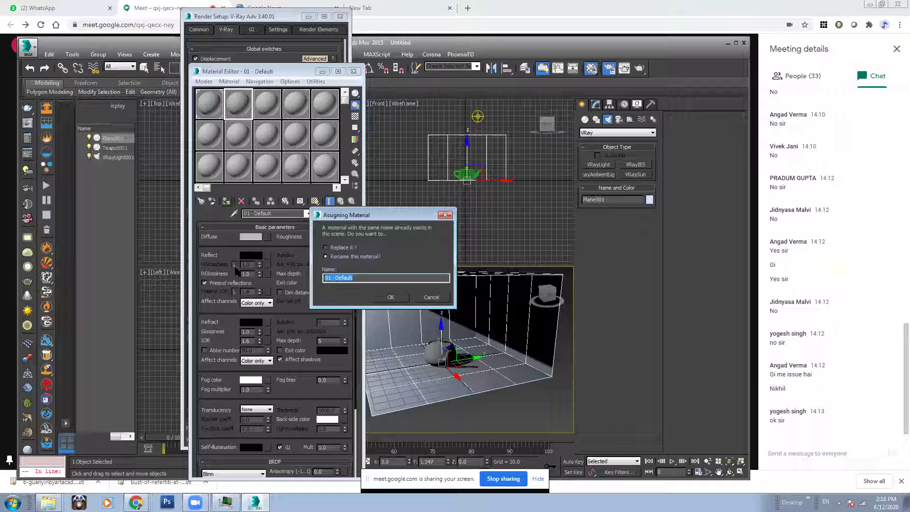
key(Return)
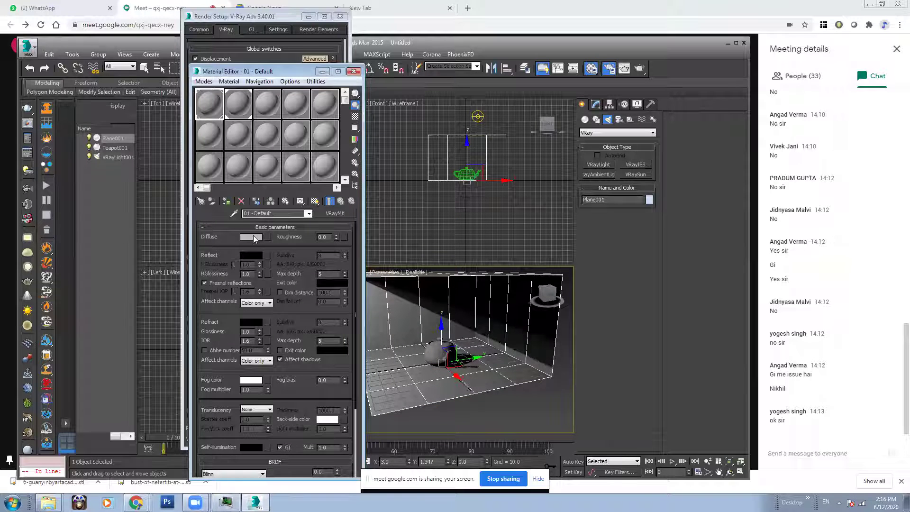
Step: Set the diffuse color of the teapot's material to pink
click(254, 238)
click(253, 63)
click(273, 83)
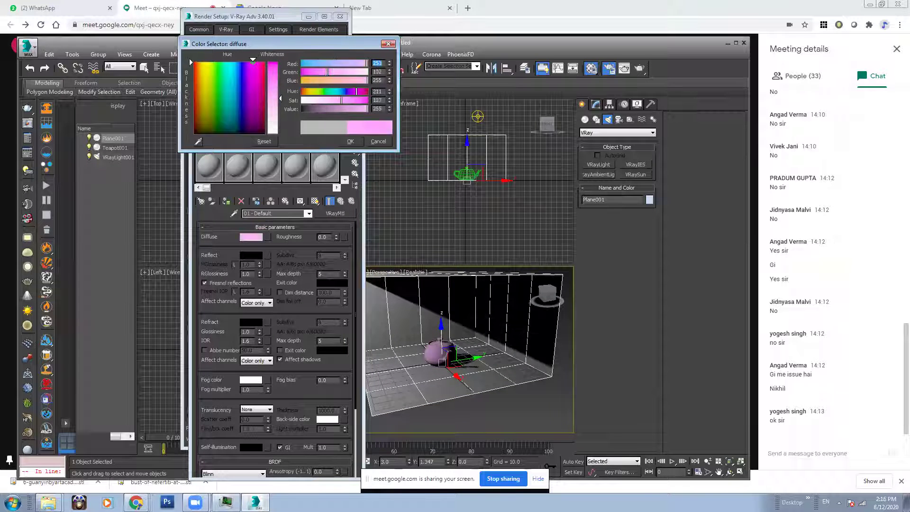
click(348, 141)
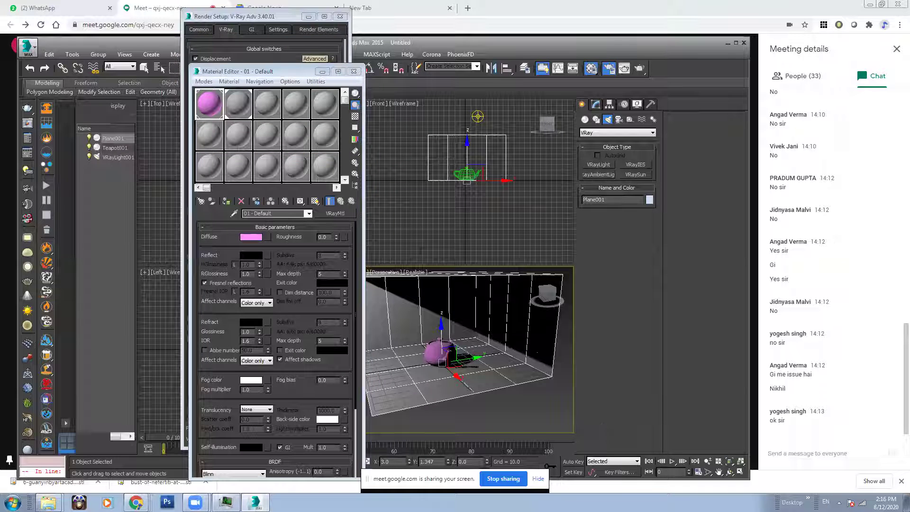
Step: Set the diffuse color of the Wall material to pure red (255, 0, 0)
click(239, 97)
click(251, 237)
click(214, 63)
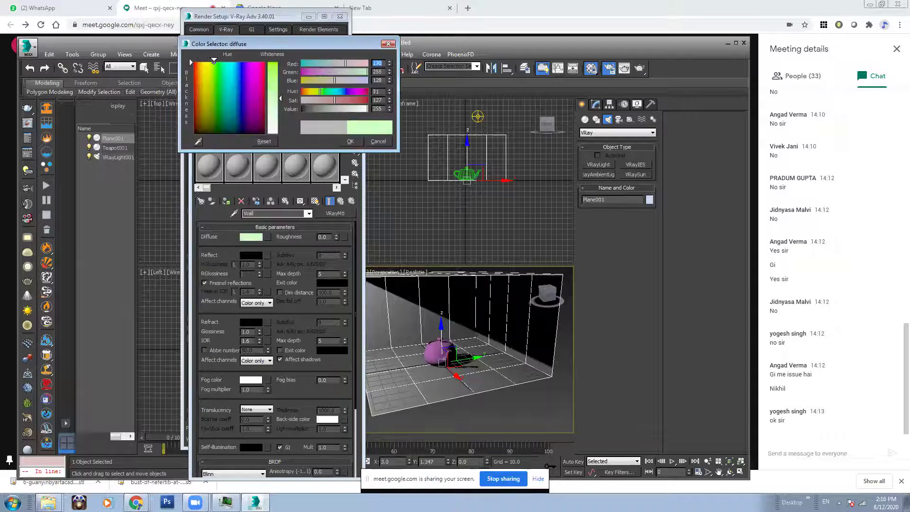
drag(272, 98, 273, 62)
click(217, 62)
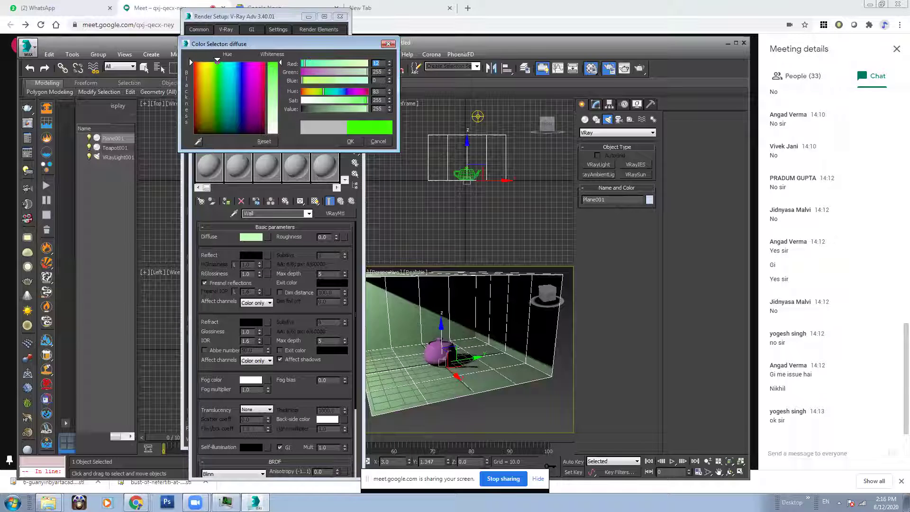
click(192, 62)
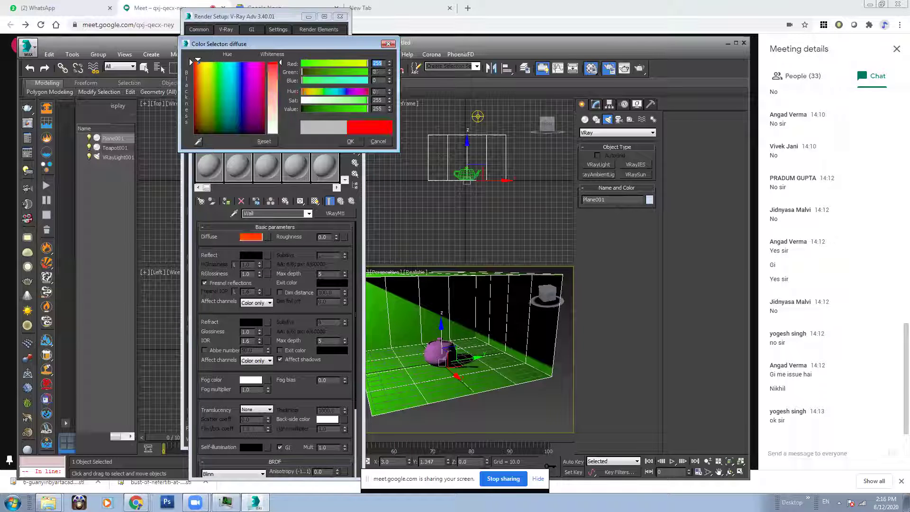
click(354, 144)
Step: Select the teapot and change its material's diffuse color to light blue (97, 197, 255)
click(440, 353)
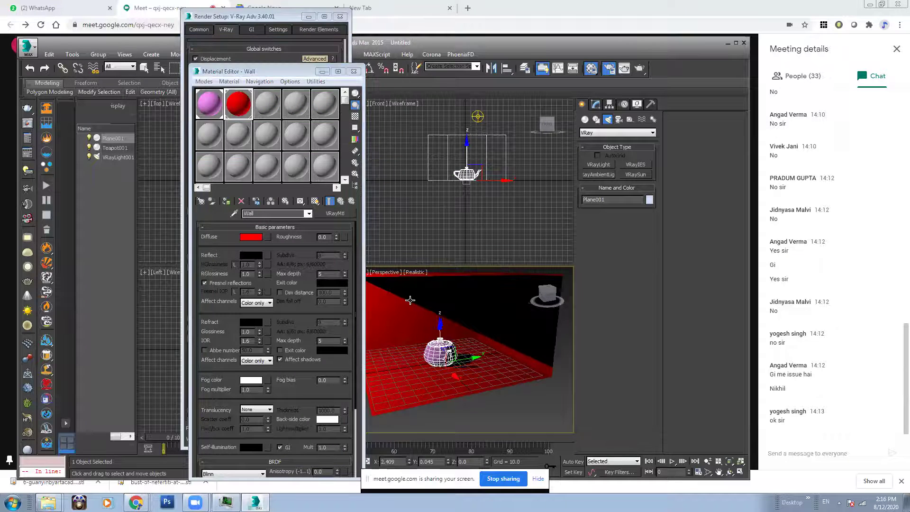
click(209, 103)
click(251, 236)
click(223, 62)
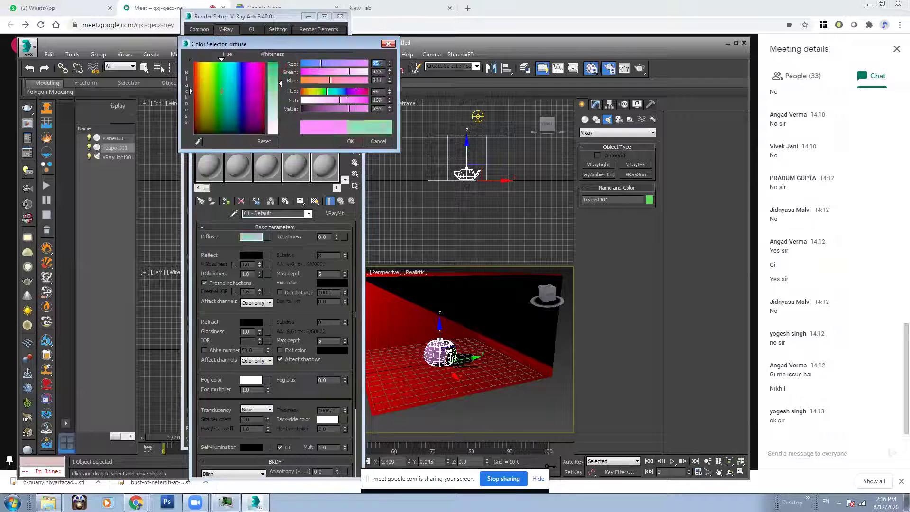
drag(223, 62, 233, 62)
drag(280, 84, 280, 108)
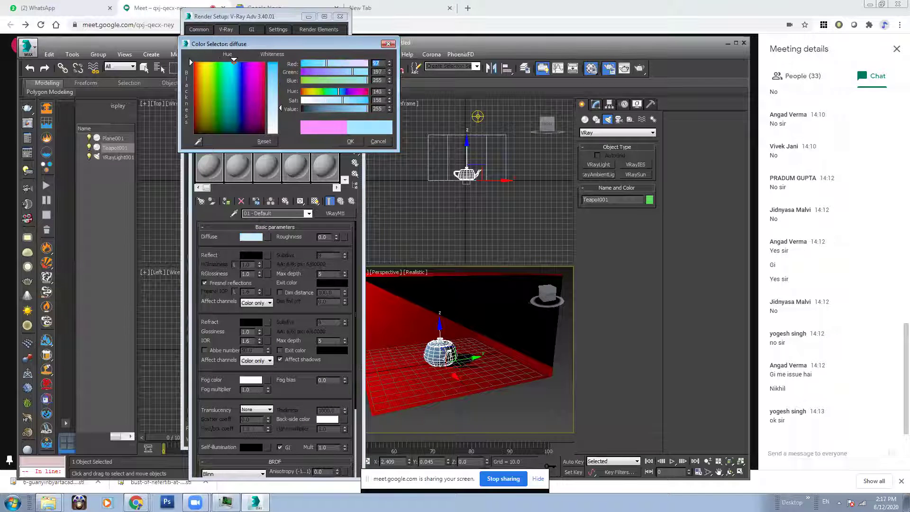
click(350, 142)
Step: Close the Material Editor and enable the GI environment and Reflection/refraction environment in the V-Ray render settings
alt+middle_drag(477, 332, 471, 337)
scroll(473, 336, up, 3)
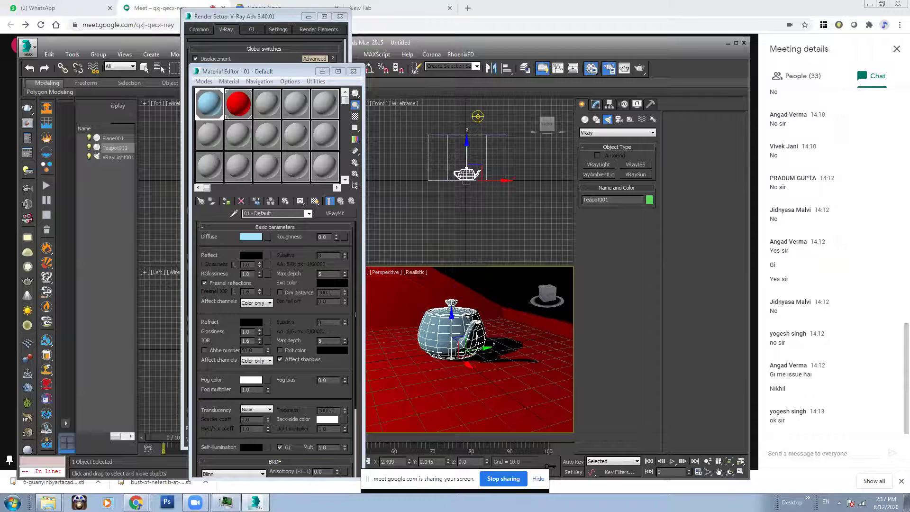
click(354, 71)
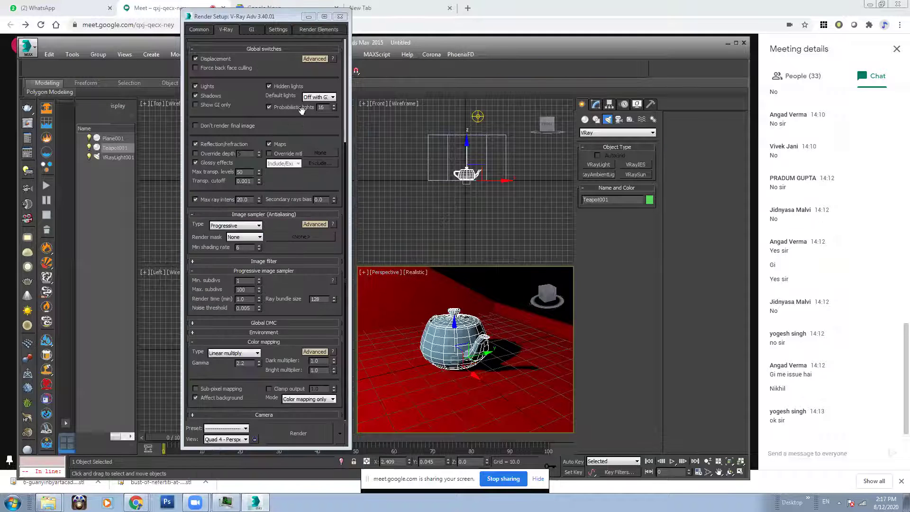
click(297, 278)
alt+middle_drag(514, 346, 474, 343)
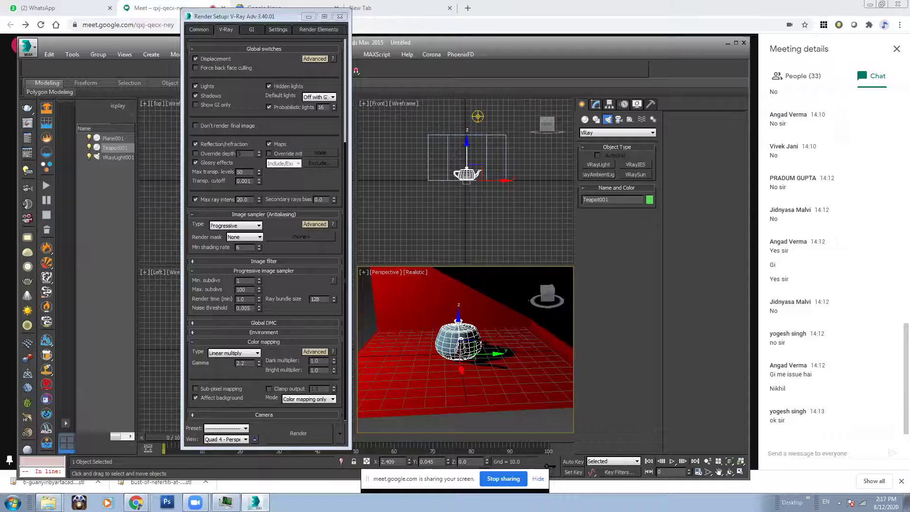
click(289, 284)
click(264, 261)
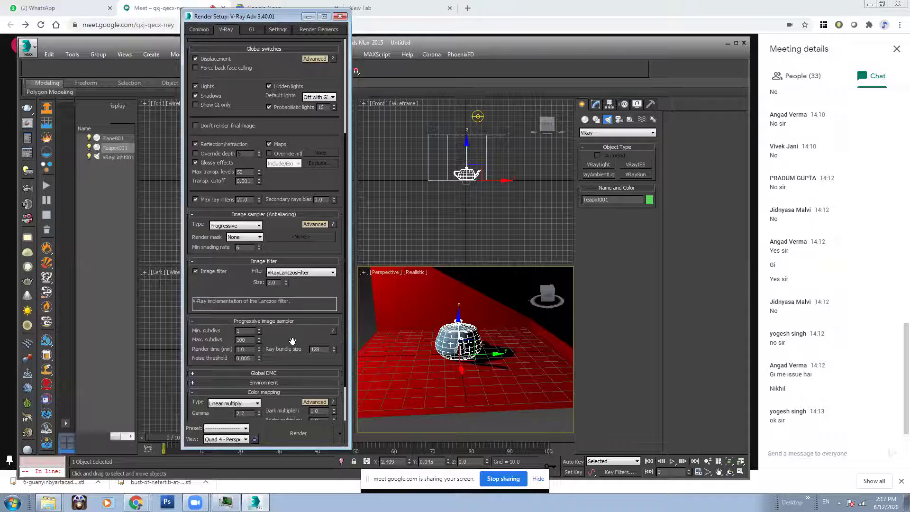
scroll(292, 341, down, 2)
click(260, 333)
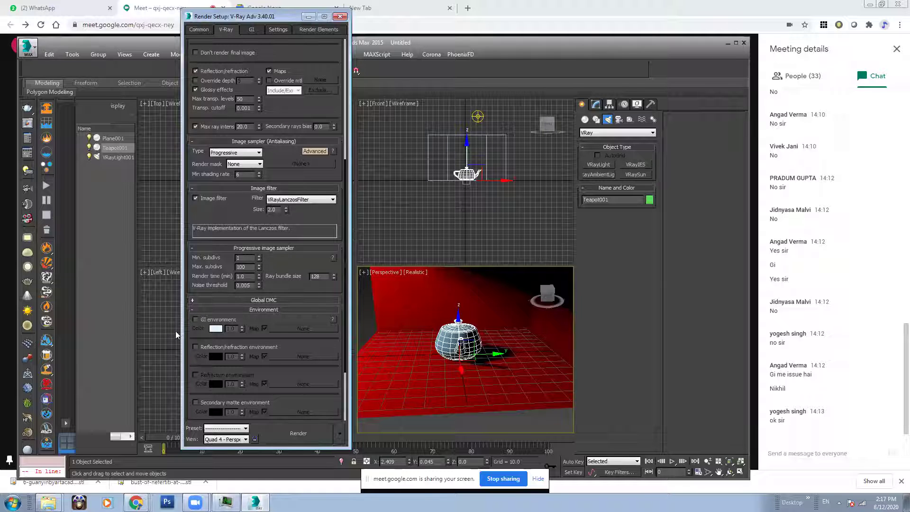
click(204, 320)
click(208, 348)
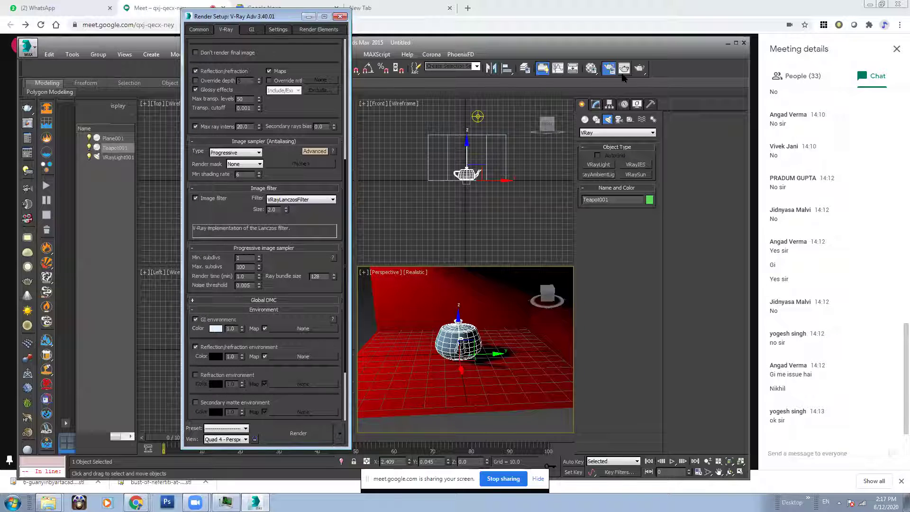
Step: Reopen the Material Editor and set the reflection color of the teapot's material to white
click(594, 70)
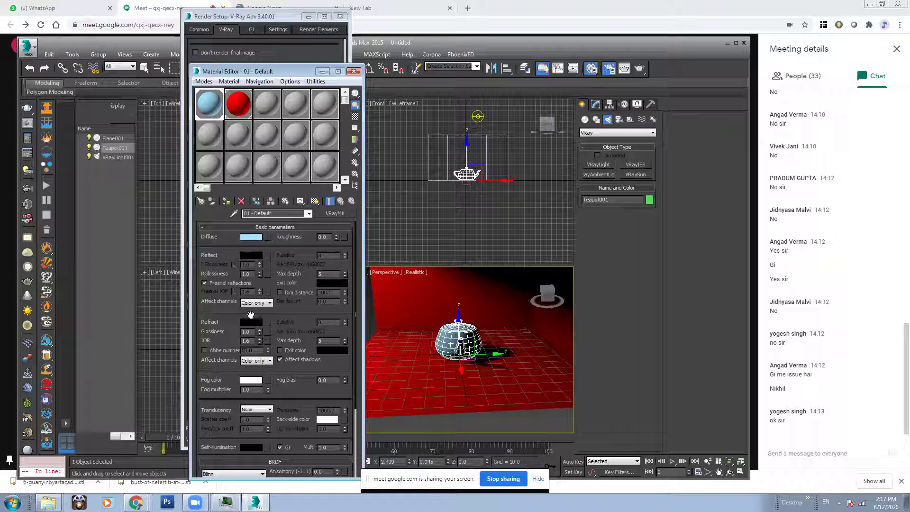
click(253, 257)
drag(285, 81, 284, 136)
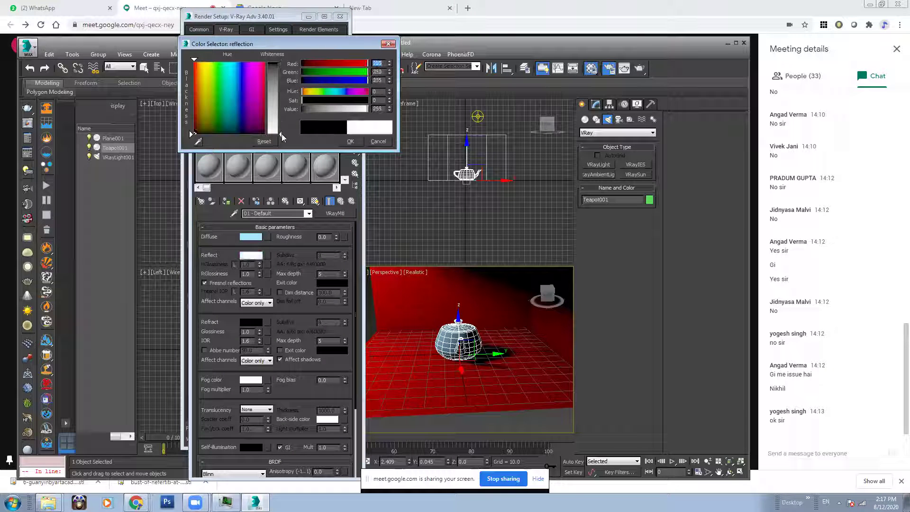
click(350, 140)
Step: Rotate the teapot by about -80 degrees around its vertical axis and frame it in the perspective view
click(458, 355)
key(e)
drag(484, 366, 400, 368)
alt+middle_drag(434, 349, 497, 328)
scroll(469, 337, down, 4)
key(z)
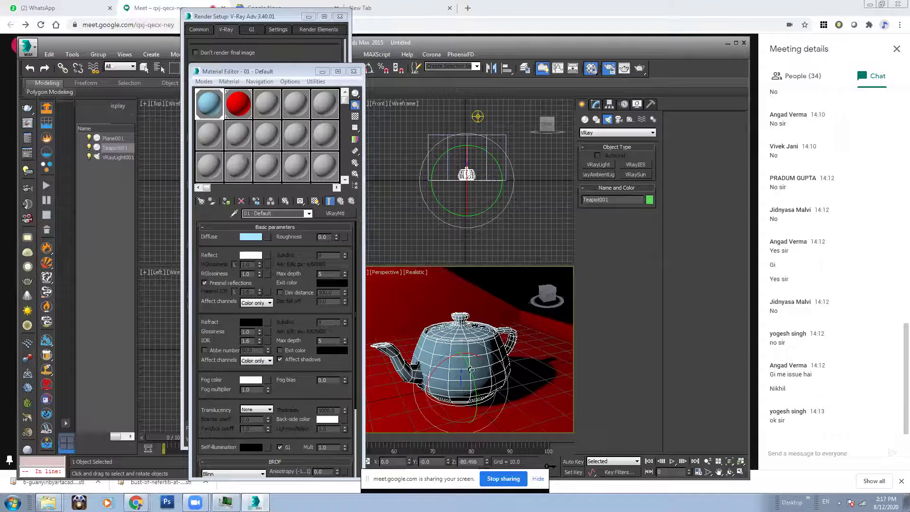
Step: Frame the teapot against the red wall and create a camera from the perspective view
scroll(472, 369, down, 4)
scroll(496, 340, up, 2)
mouse_move(496, 340)
alt+middle_down()
mouse_move(477, 353)
mouse_move(506, 341)
alt+middle_up()
scroll(488, 349, up, 3)
key(ctrl+c)
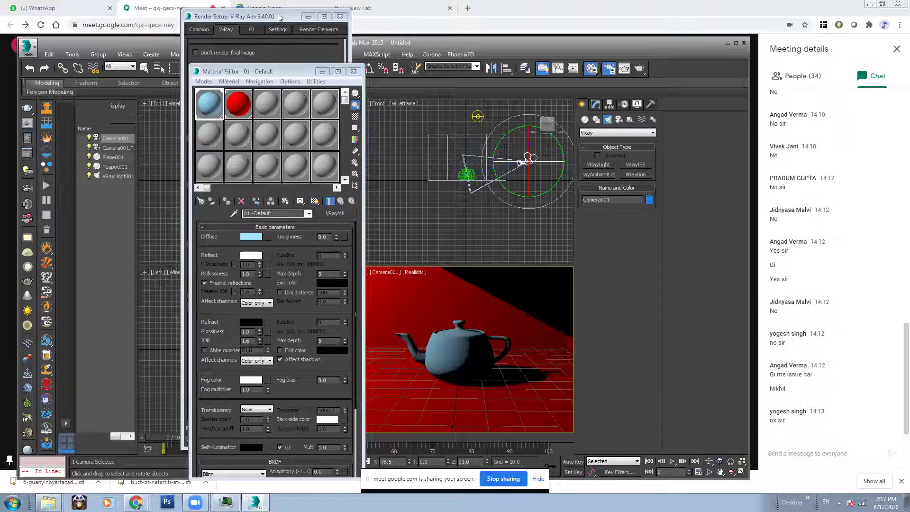
Step: Copy the GI environment color to the Reflection/refraction environment color in the render settings
click(239, 19)
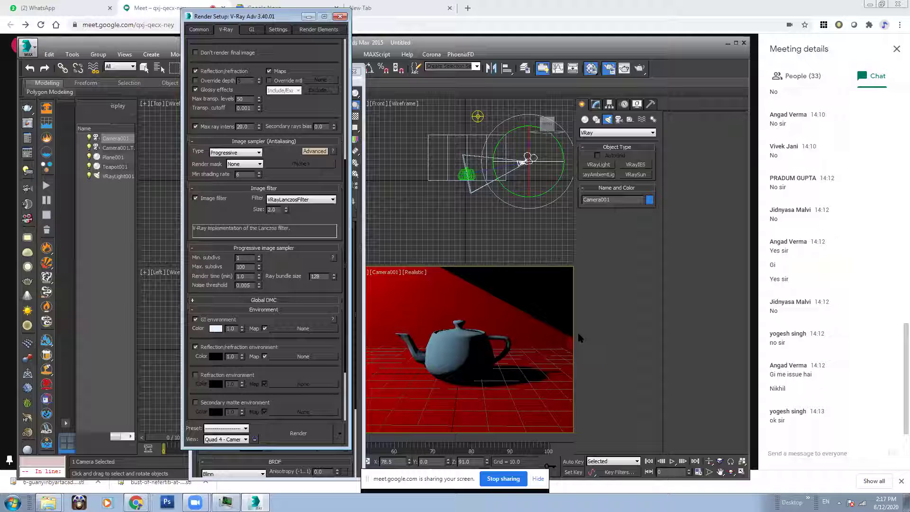
right_click(215, 329)
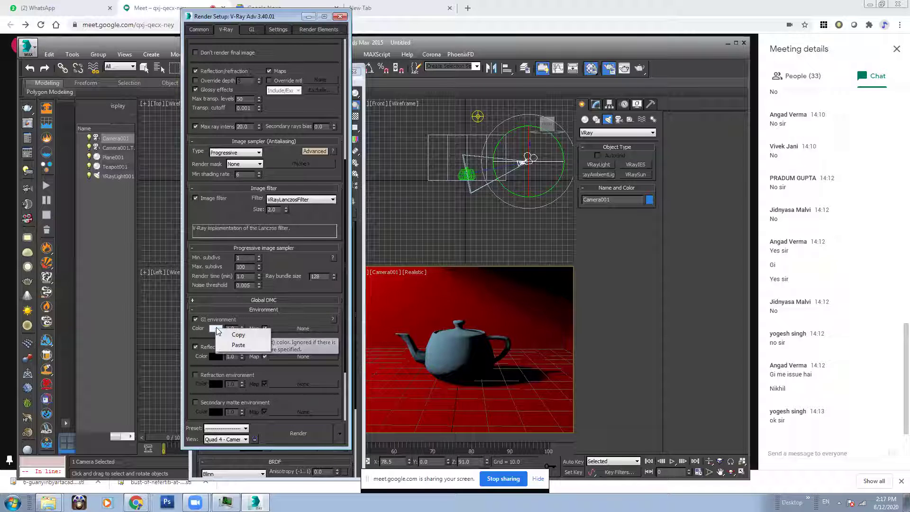
click(229, 336)
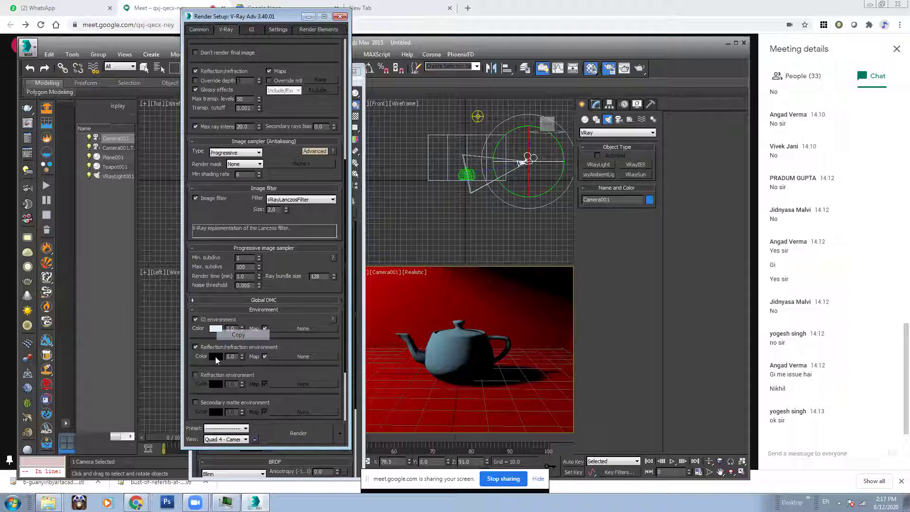
right_click(216, 359)
click(236, 373)
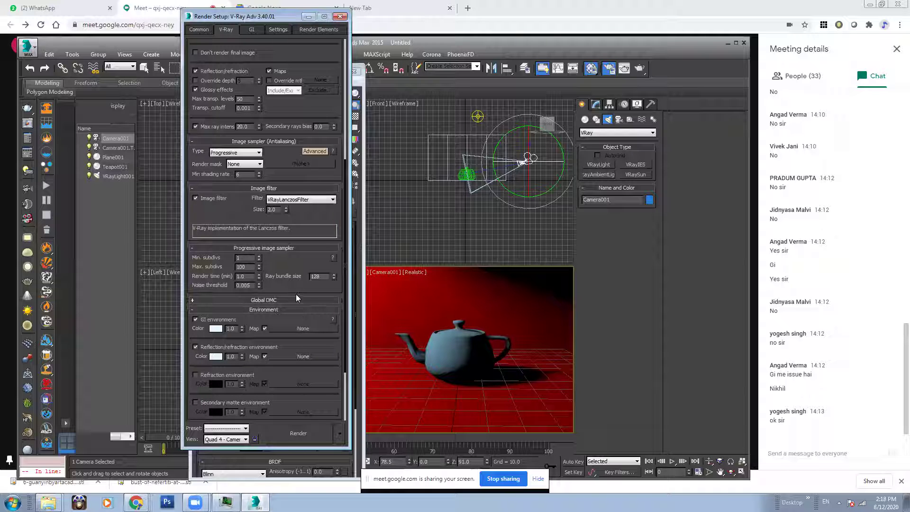
Step: Change the image sampler type to Bucket and switch the camera viewport to Shaded display
scroll(289, 281, down, 3)
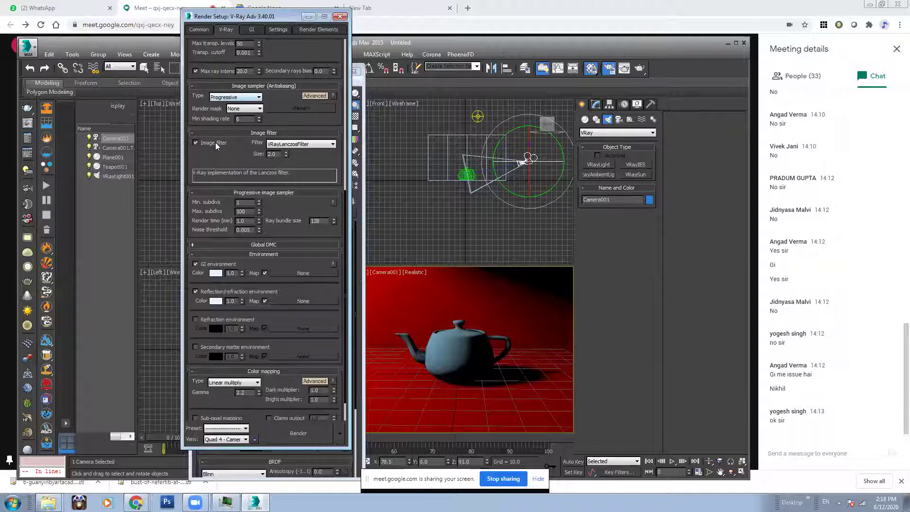
scroll(227, 142, up, 2)
click(232, 141)
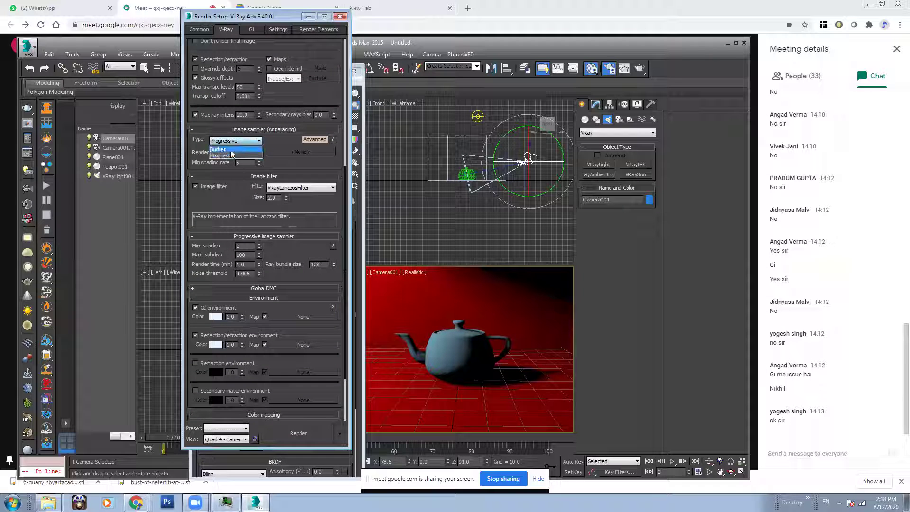
click(231, 150)
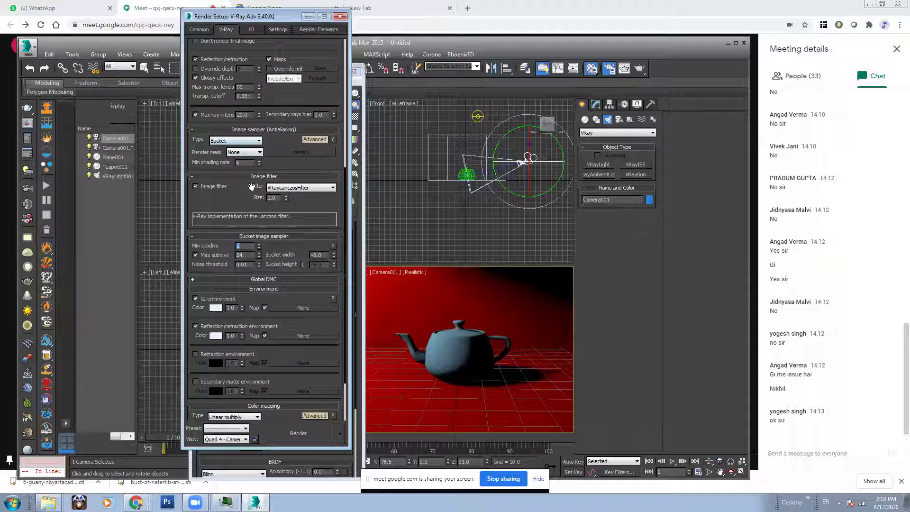
click(412, 272)
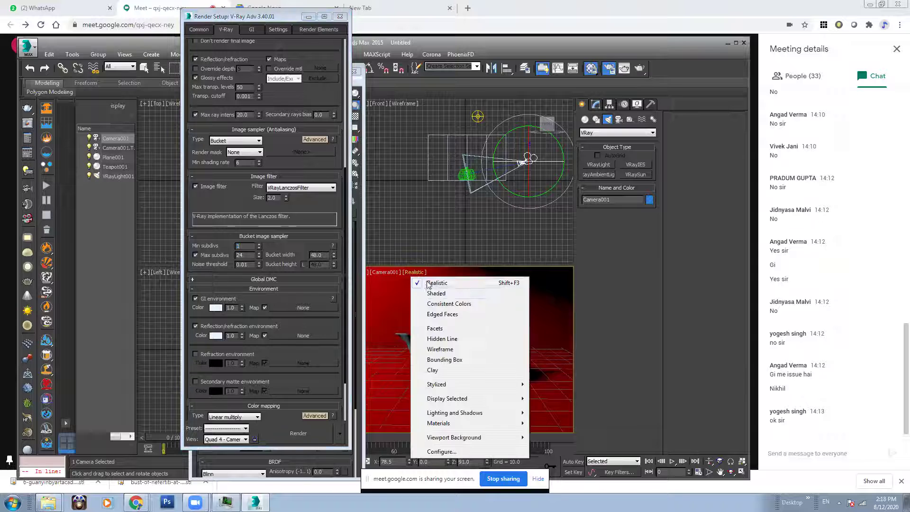
click(429, 293)
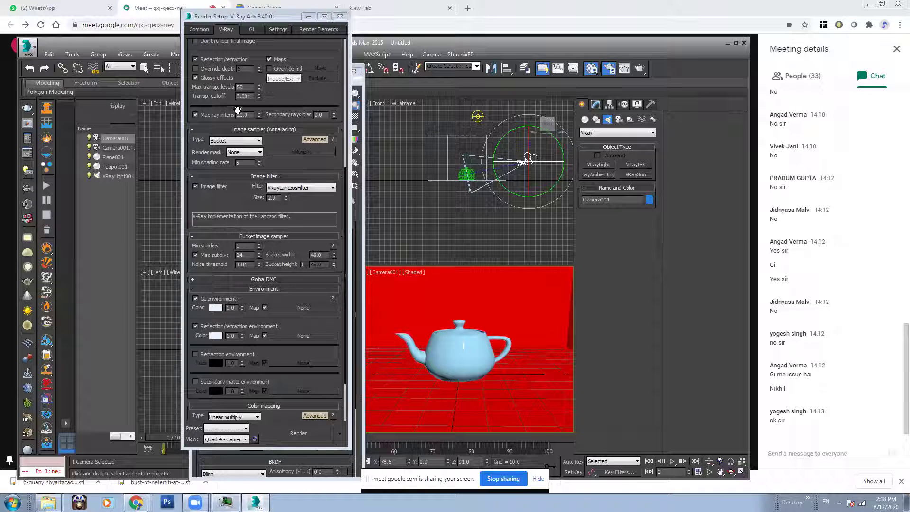
Step: Review the V-Ray frame buffer and global switches, then expand the Global DMC settings and examine Color mapping
scroll(314, 100, up, 2)
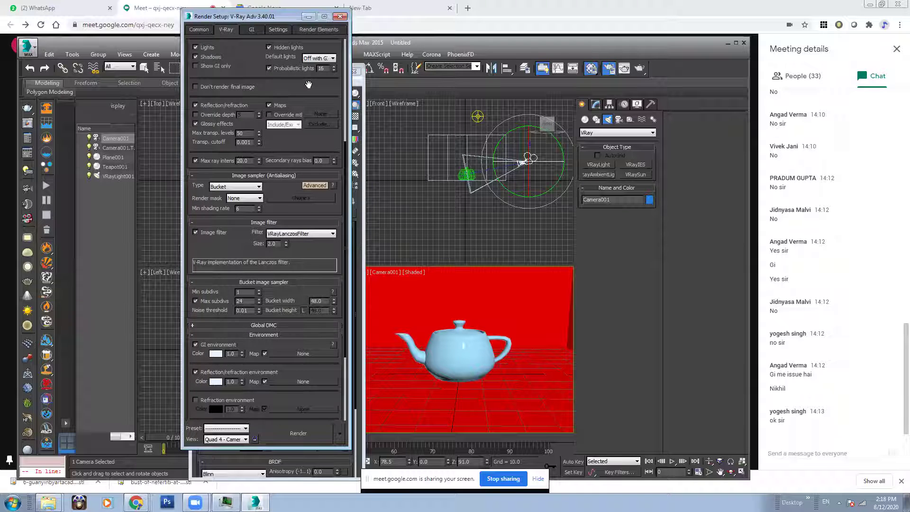
scroll(309, 108, up, 2)
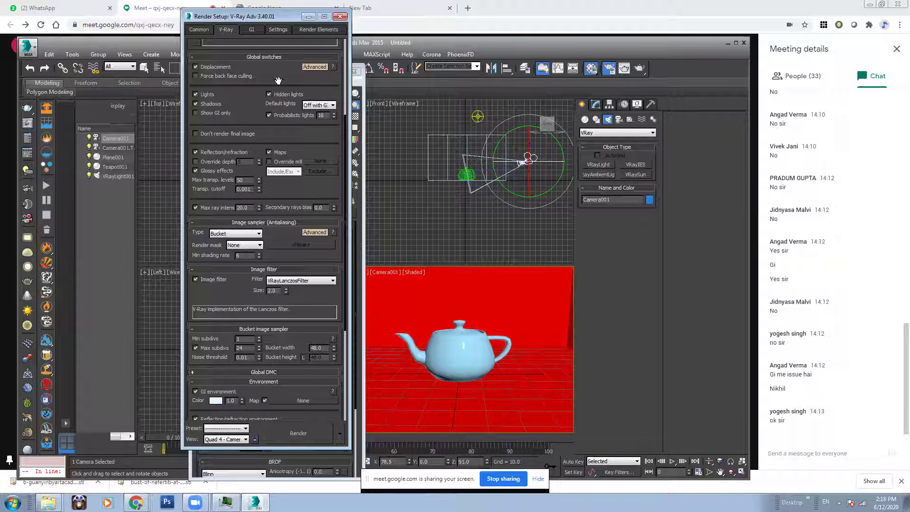
scroll(278, 81, up, 3)
scroll(237, 258, up, 2)
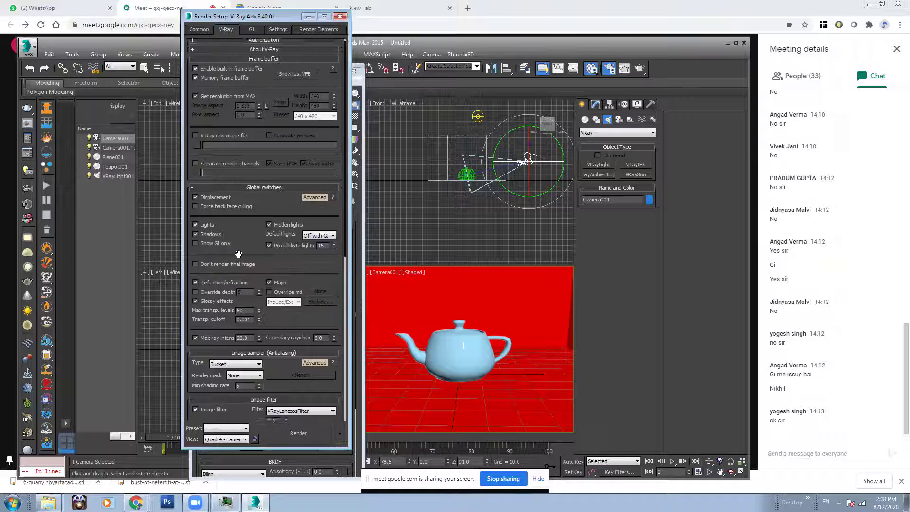
scroll(238, 255, down, 8)
click(255, 279)
drag(282, 299, 285, 199)
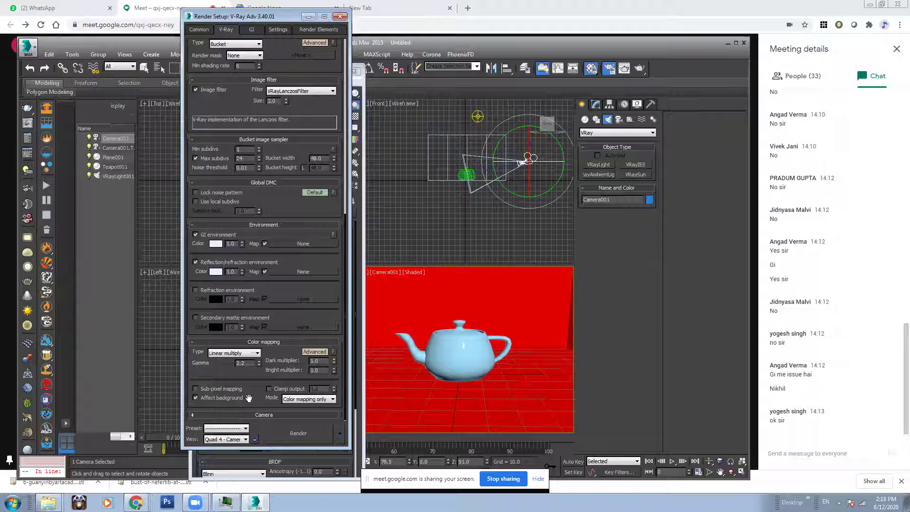
Step: Set the Color mapping type to Reinhard in the V-Ray render settings
click(229, 353)
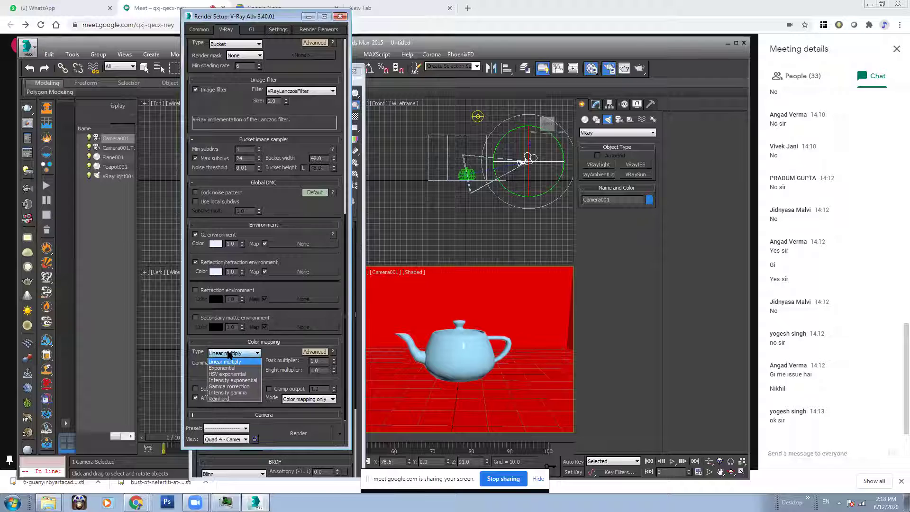
click(228, 352)
click(227, 352)
click(222, 399)
mouse_move(230, 356)
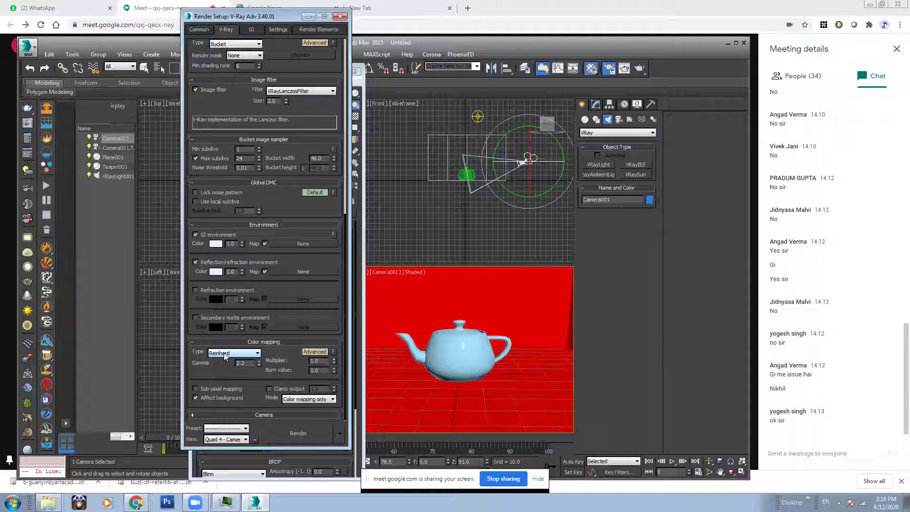
click(224, 353)
click(227, 397)
Step: Switch Color mapping to Expert mode and enable Sub-pixel mapping and Clamp output
click(313, 352)
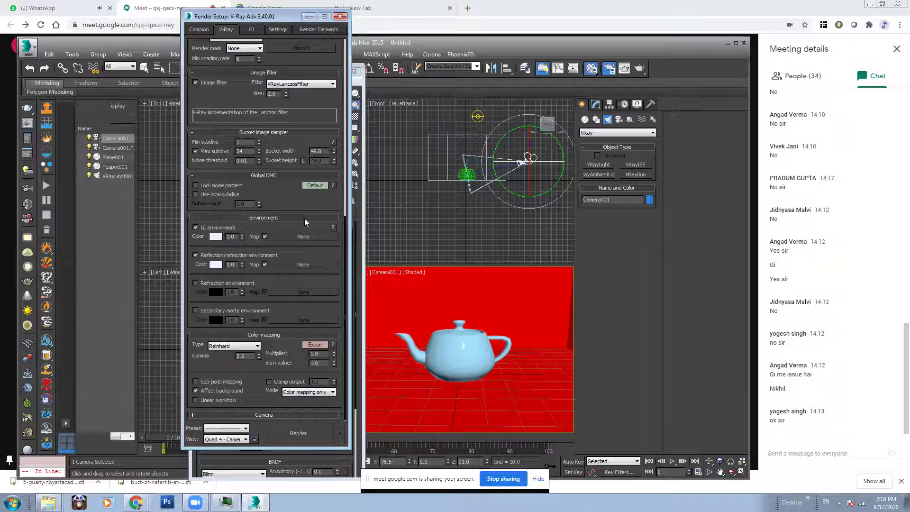
click(194, 390)
click(201, 382)
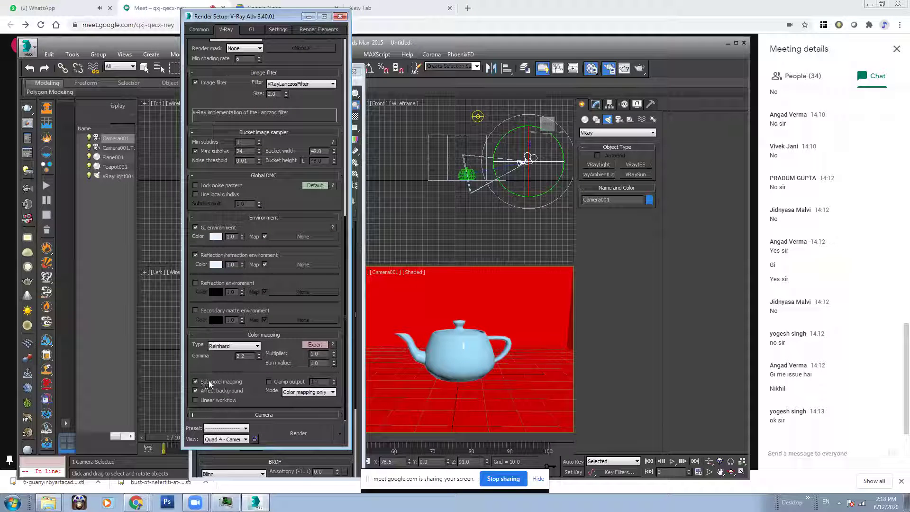
click(284, 383)
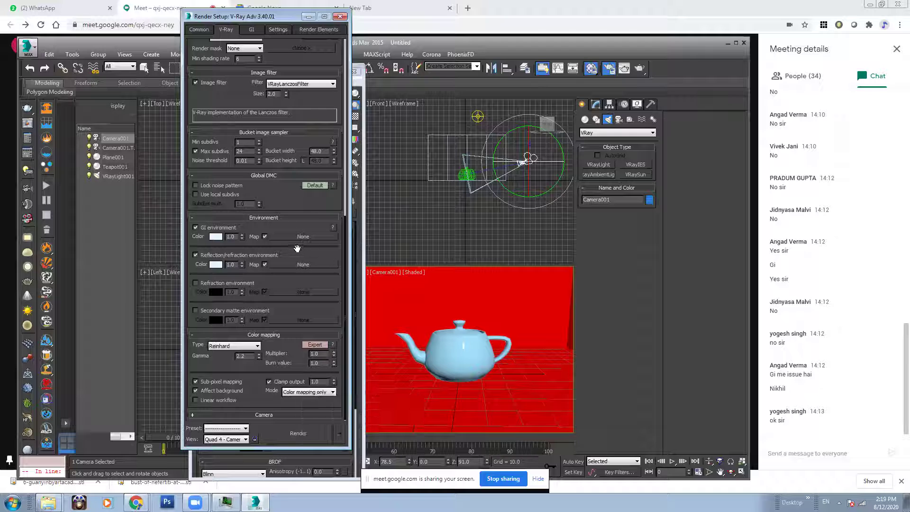
Step: Turn off global illumination and render the teapot from the camera view
click(251, 30)
click(201, 54)
click(227, 31)
click(639, 68)
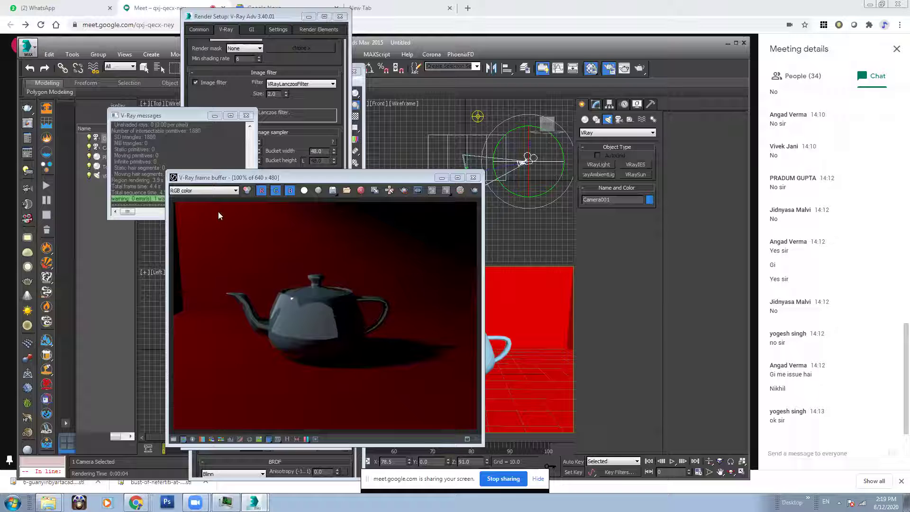
click(655, 435)
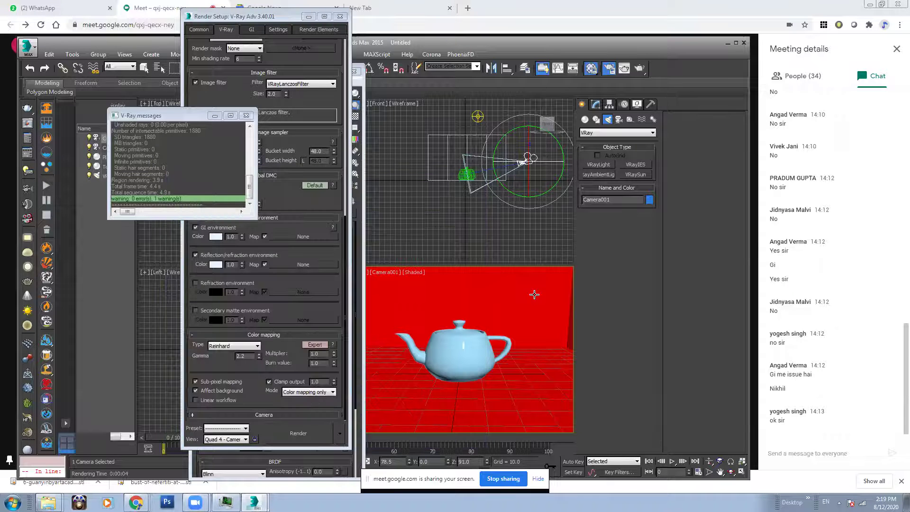
Step: Select the room object, minimise the open dialogs, and orbit and dolly the camera to show more of the room around the teapot
click(557, 335)
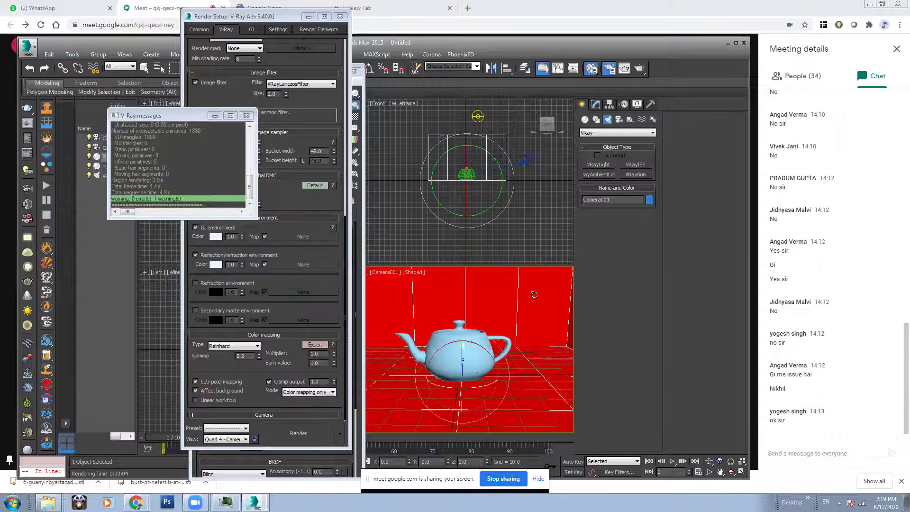
click(309, 16)
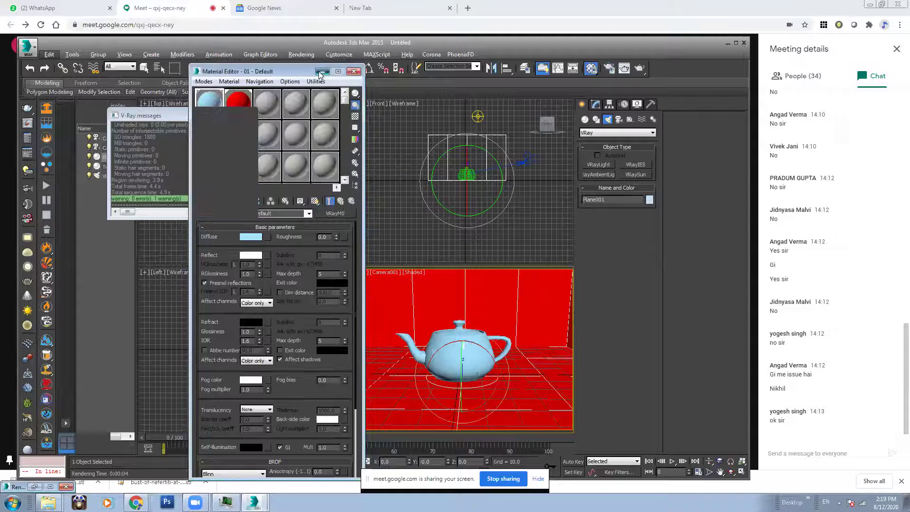
click(321, 72)
click(731, 472)
mouse_move(474, 346)
mouse_down()
mouse_move(495, 343)
mouse_move(474, 341)
mouse_up()
click(710, 462)
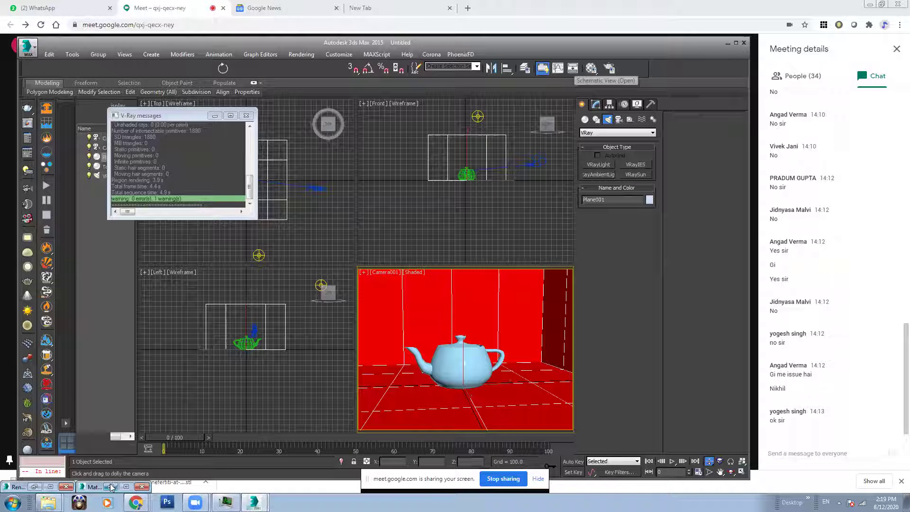
Step: Bring up the teapot render in the V-Ray frame buffer, then minimise it and the render settings
click(34, 487)
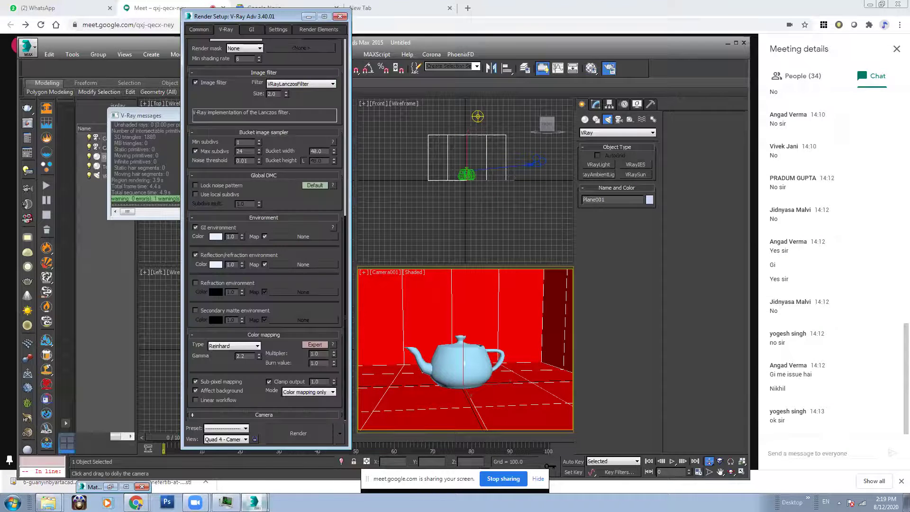
click(298, 433)
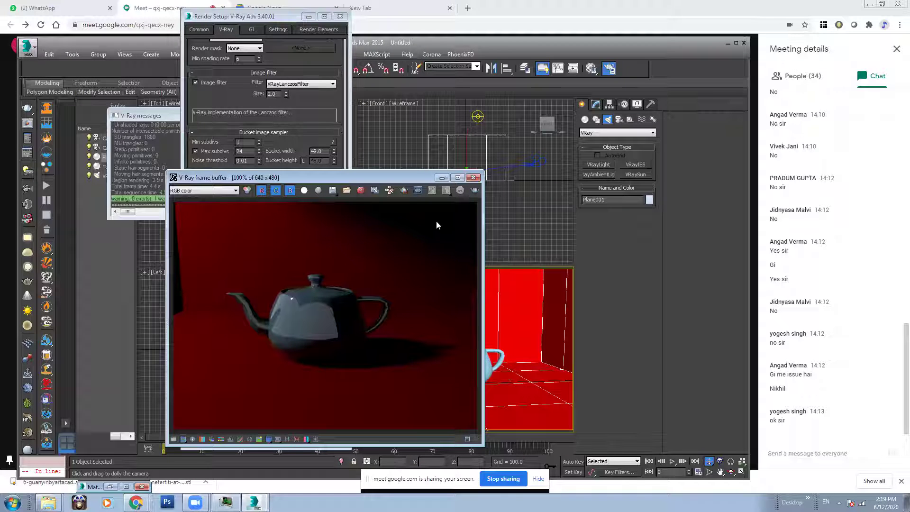
click(442, 177)
click(304, 17)
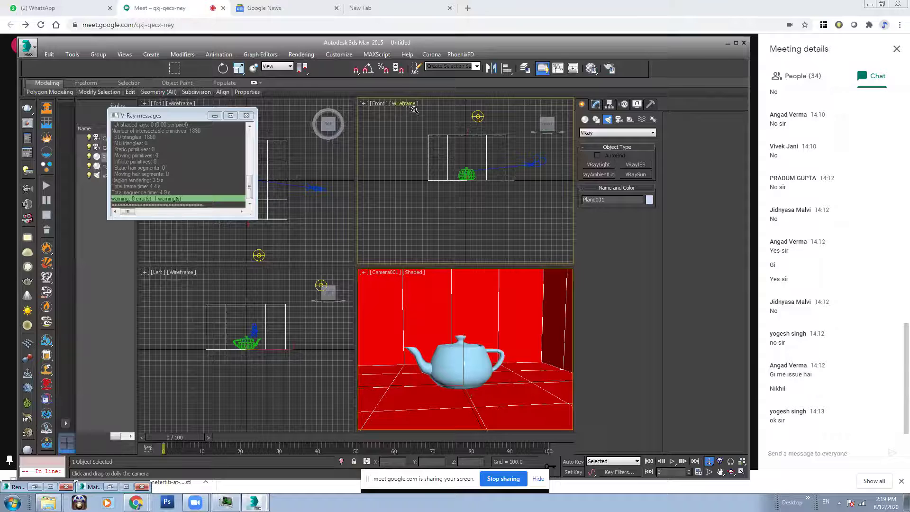
Step: Change the Front viewport to a Realistic Perspective view showing the whole room and the light outside it
click(407, 104)
click(376, 107)
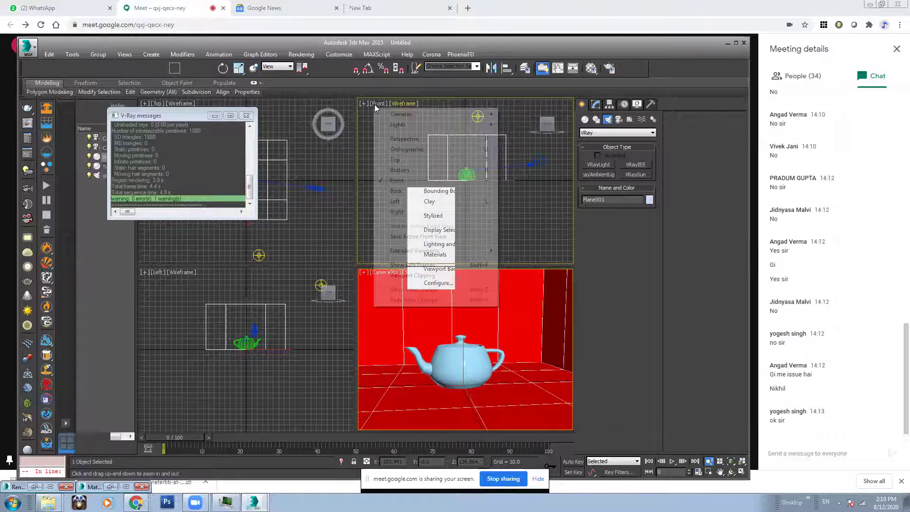
click(404, 139)
scroll(472, 192, down, 2)
key(F3)
alt+middle_drag(472, 191, 454, 189)
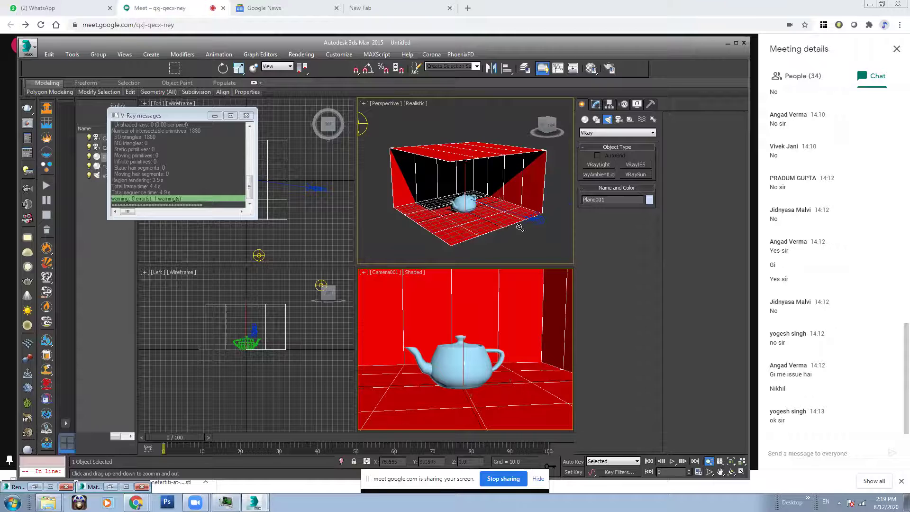
scroll(517, 188, down, 3)
alt+middle_drag(501, 201, 497, 200)
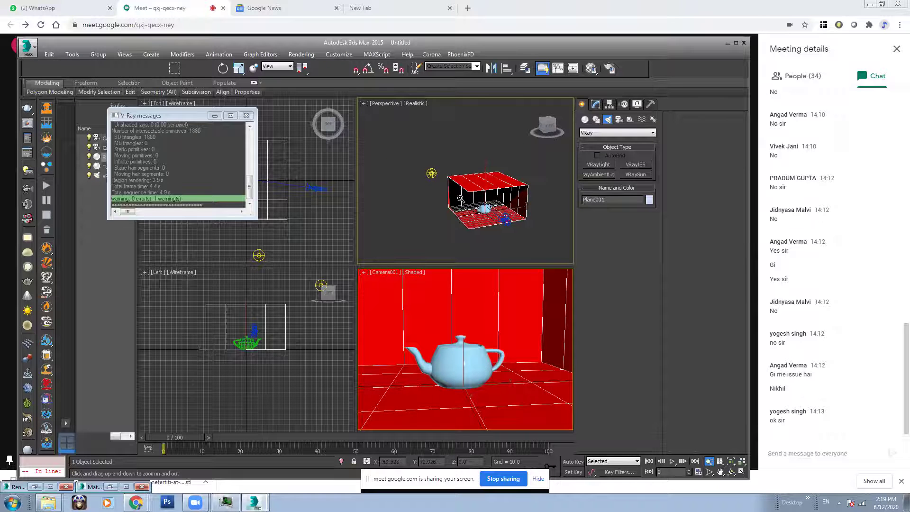
Step: Enable GI in the render settings, switch Global illumination to Advanced mode, and close the dialog
click(609, 69)
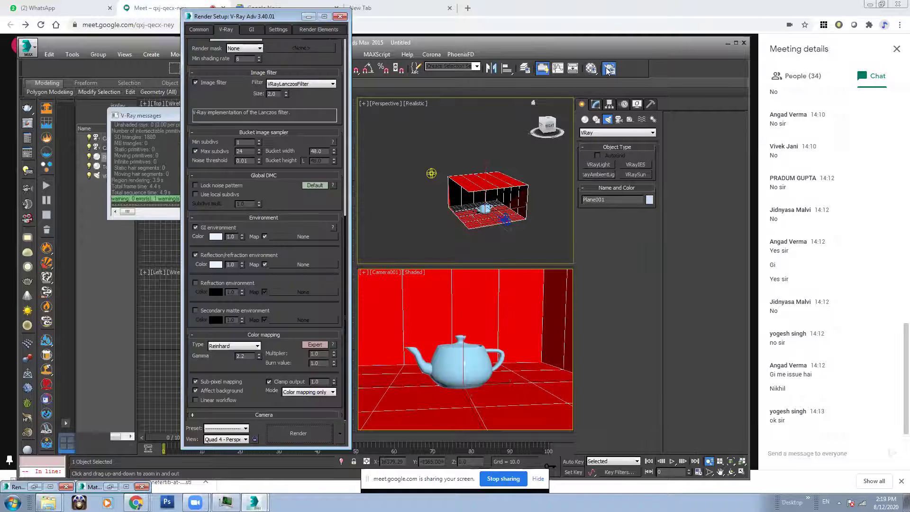
click(251, 30)
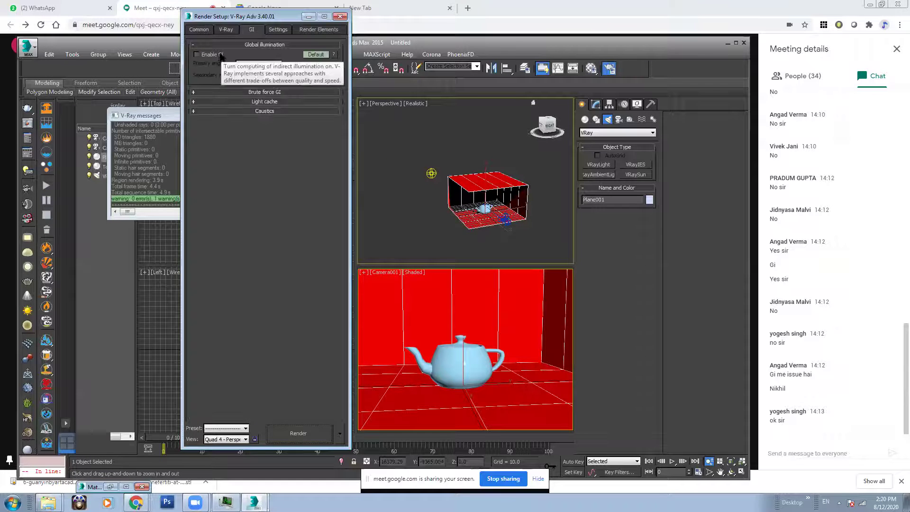
click(216, 56)
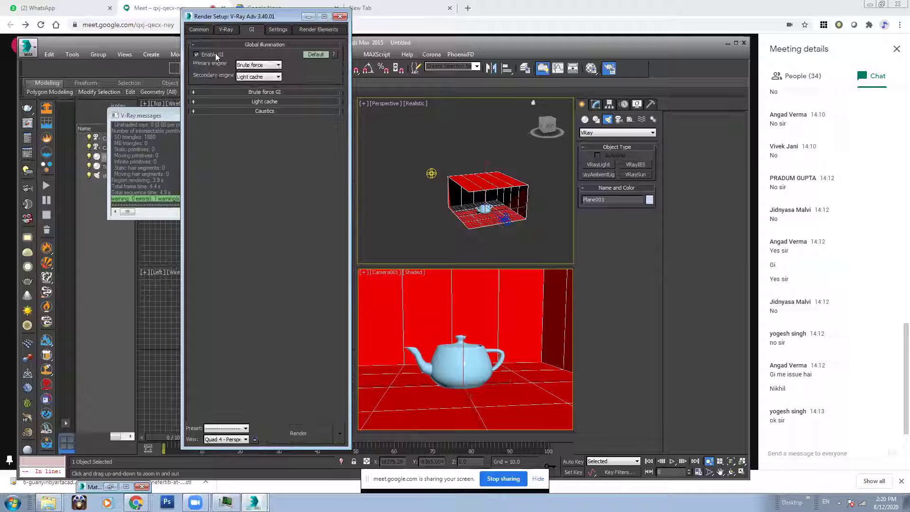
click(314, 58)
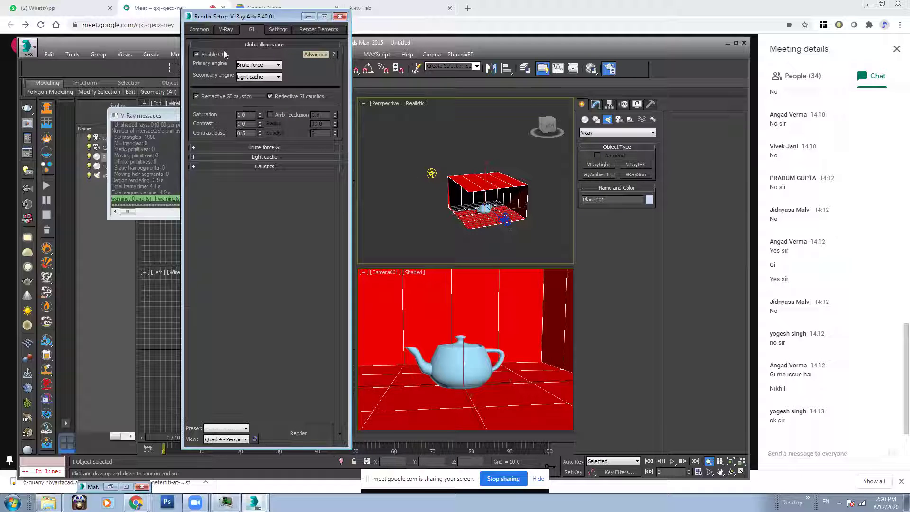
click(226, 29)
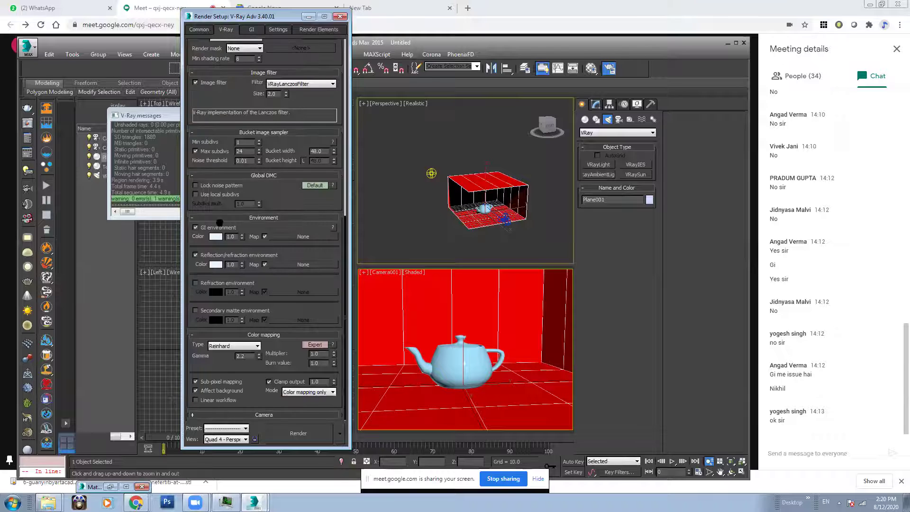
click(251, 30)
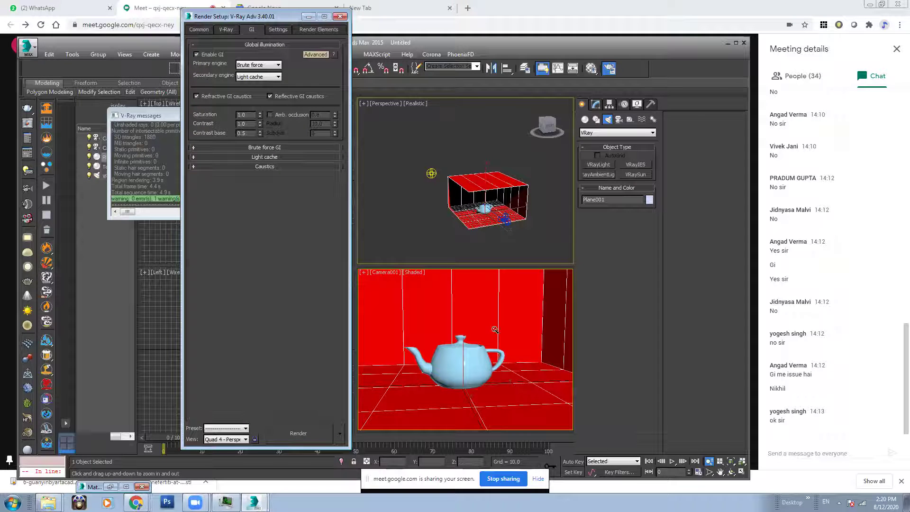
click(340, 16)
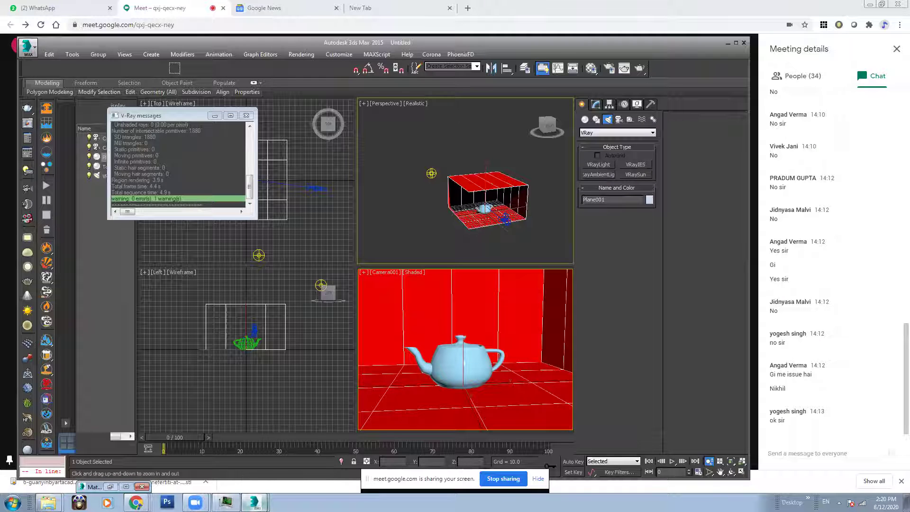
Step: Clear the old living-room entries from the V-Ray frame buffer history and save the dark teapot render to it
click(254, 503)
click(257, 482)
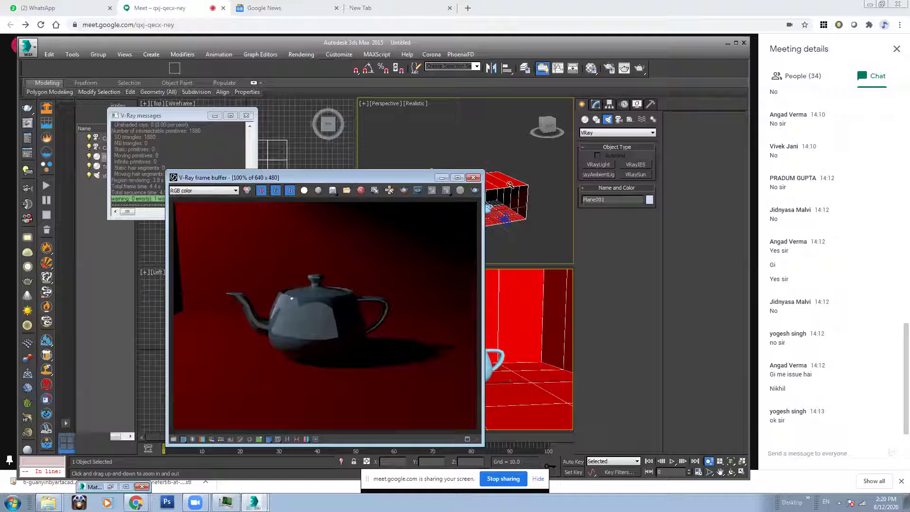
click(288, 439)
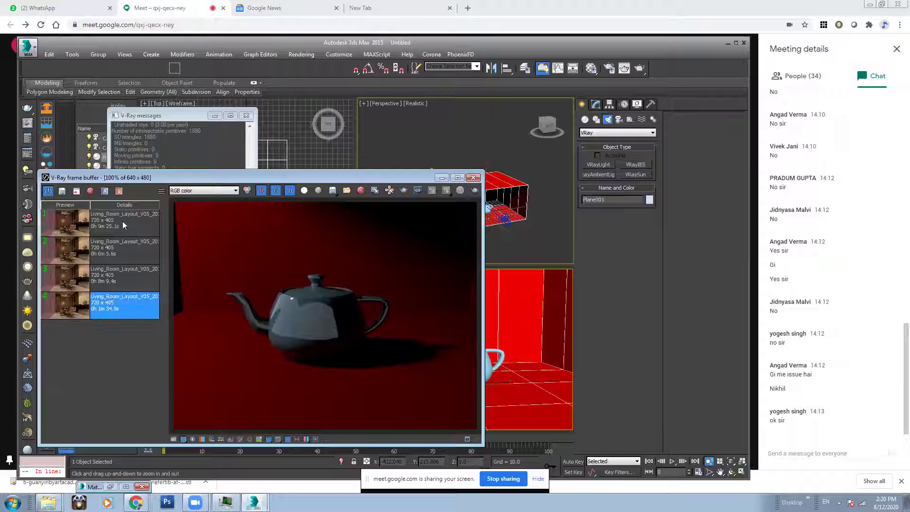
click(90, 190)
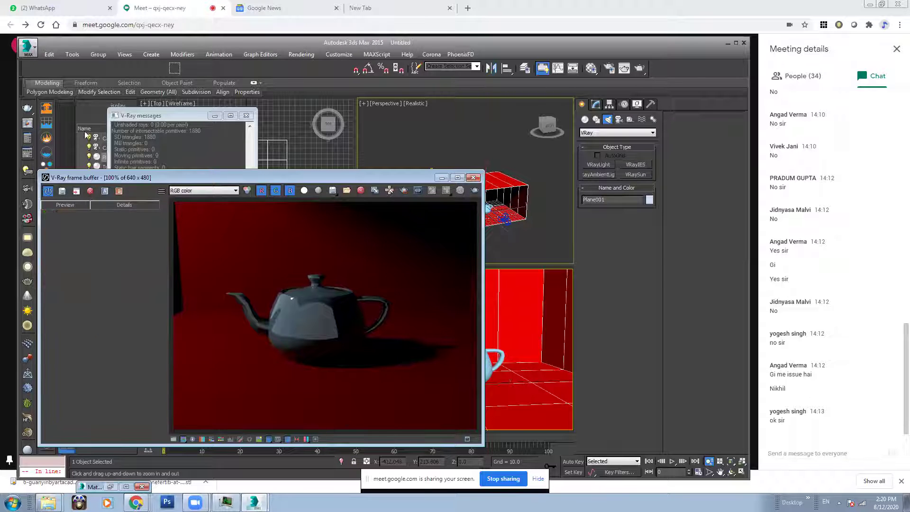
click(63, 191)
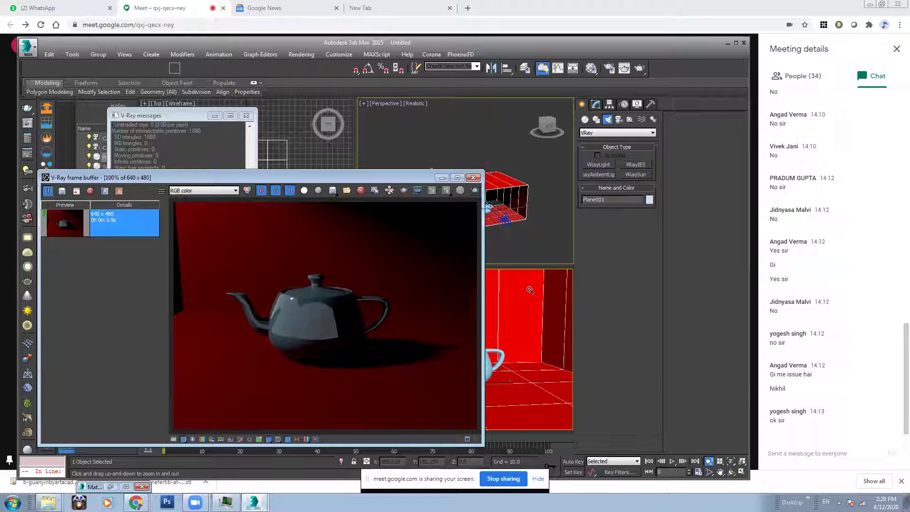
Step: Render the camera view with GI enabled and move the frame buffer clear of the Perspective viewport
key(shift+q)
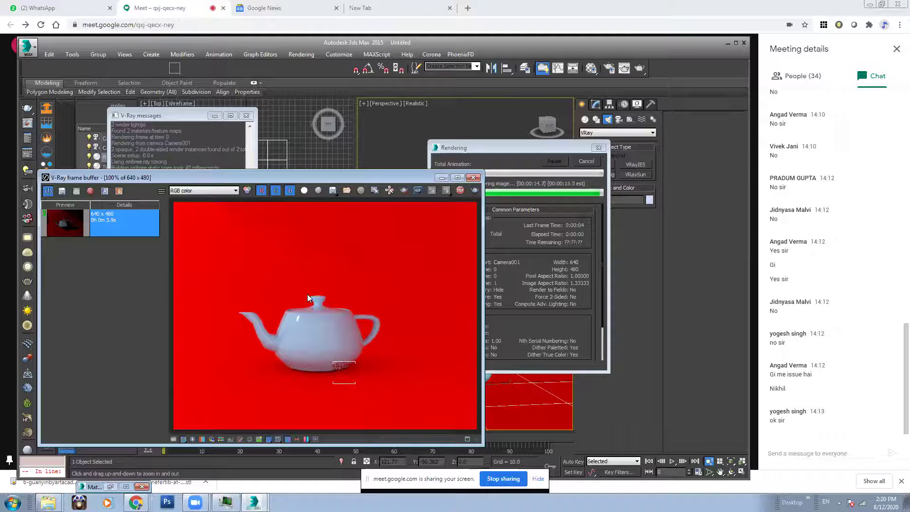
drag(404, 179, 396, 214)
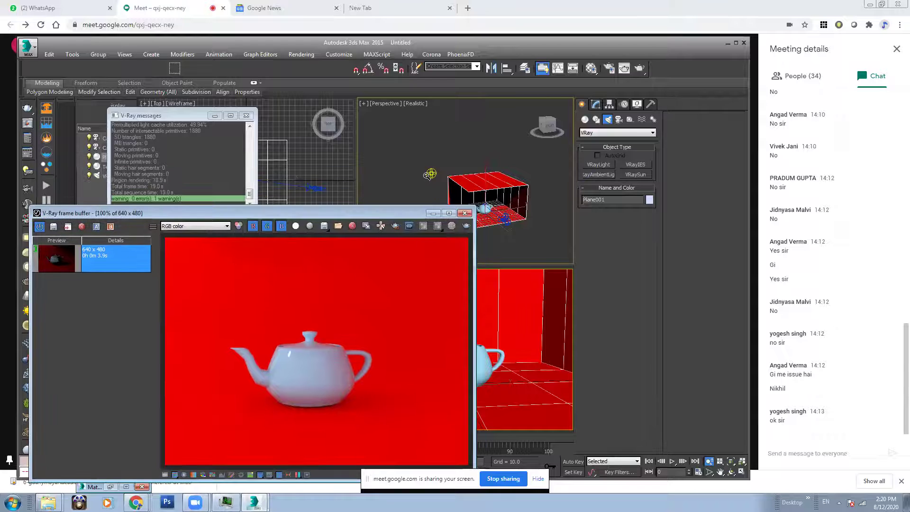
Step: Select the sphere V-Ray light outside the room and open its multiplier for editing
click(206, 70)
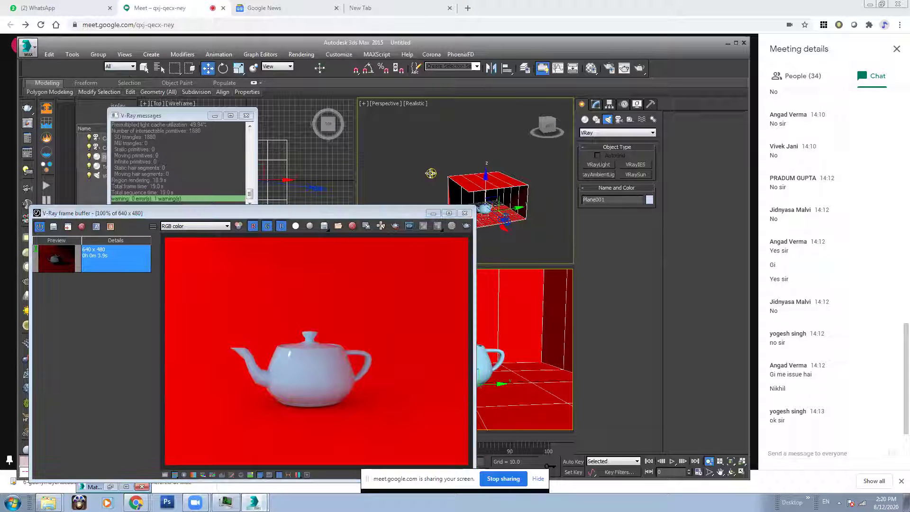
click(431, 173)
click(594, 105)
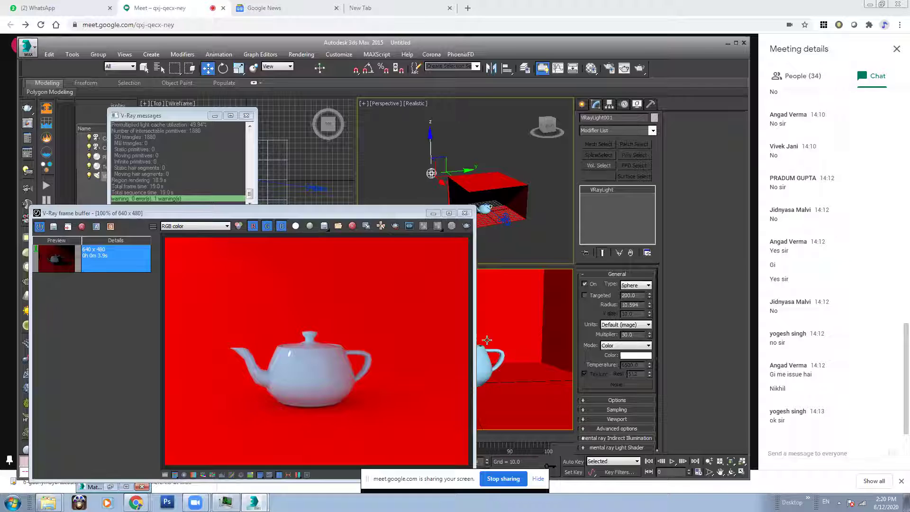
scroll(584, 360, down, 1)
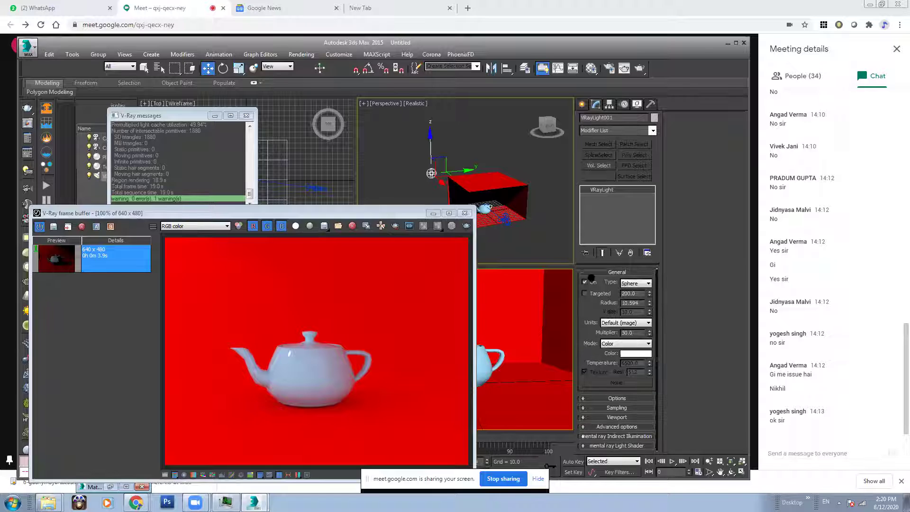
double_click(636, 332)
Step: Select the room and change the Wall material's diffuse color from the Material Editor to a light pink
click(536, 294)
click(593, 69)
click(238, 104)
click(251, 236)
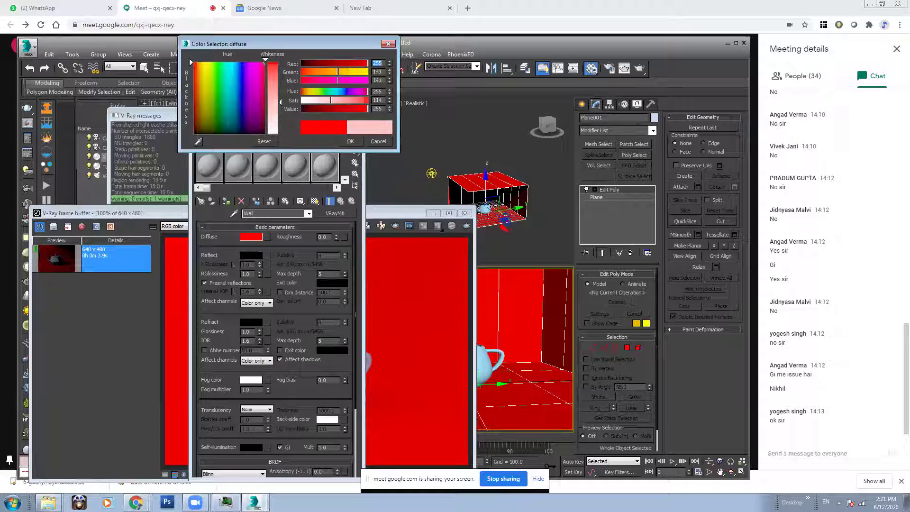
click(350, 142)
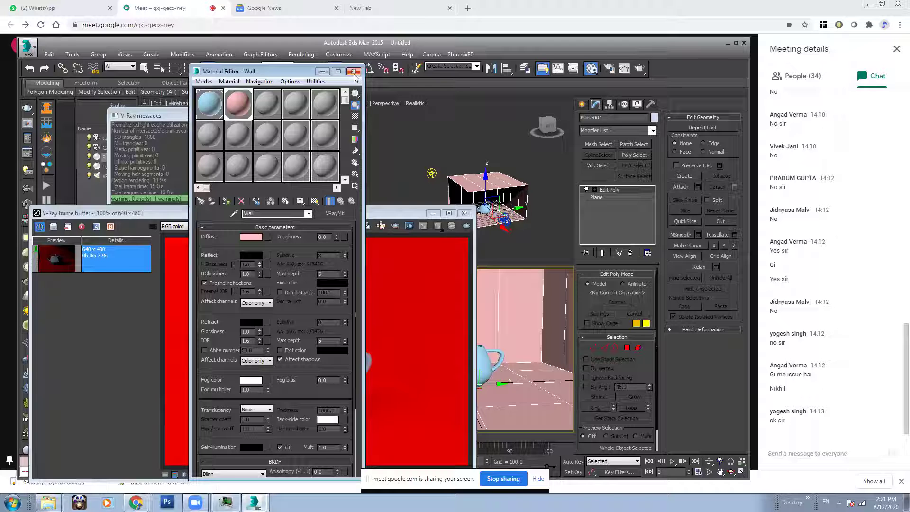
Step: Set the blue 01 - Default teapot material's reflection glossiness to 0.6 and minimize the Material Editor
click(203, 102)
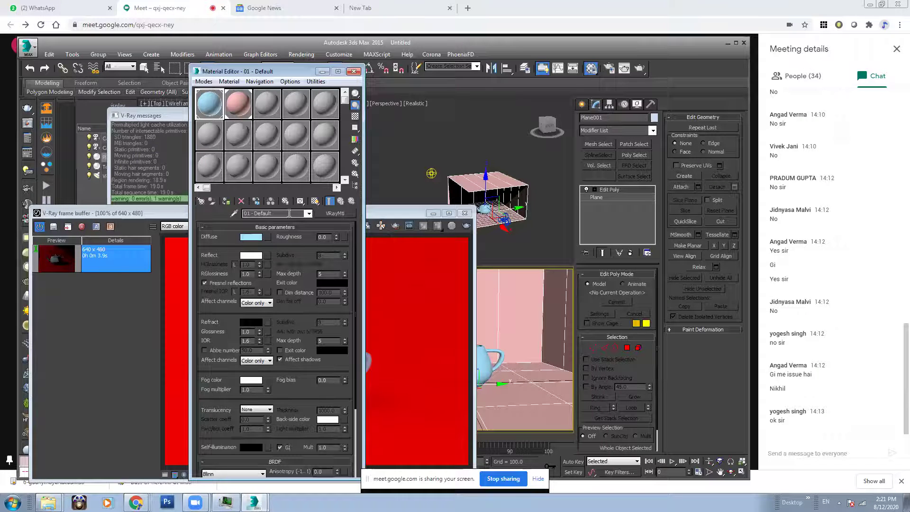
double_click(253, 274)
text(0.6)
key(Return)
click(322, 71)
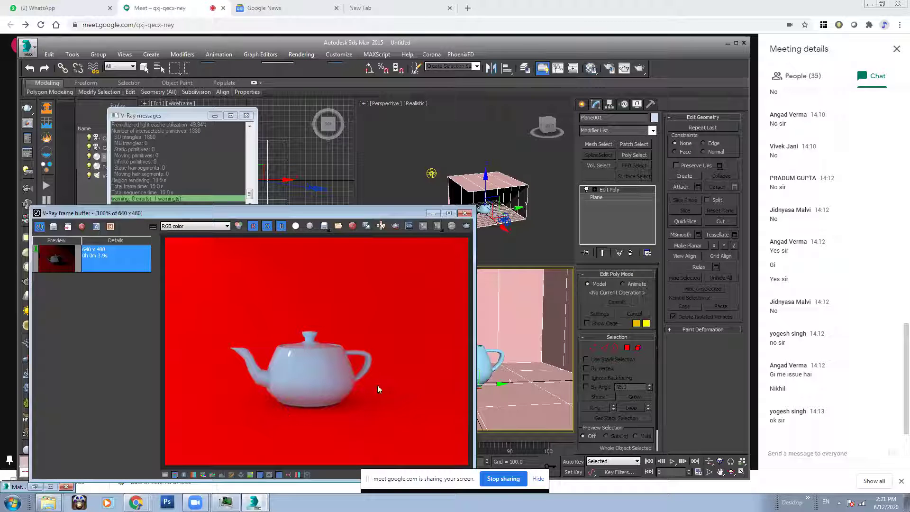
Step: Set the sphere V-Ray light outside the room to a radius of 2.0 and a multiplier of 500
click(431, 173)
scroll(628, 301, down, 1)
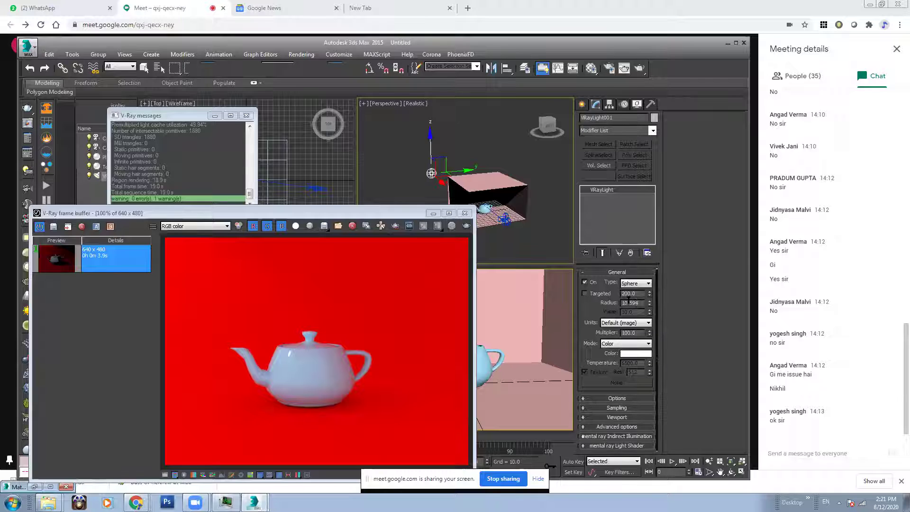
drag(639, 302, 599, 301)
text(2)
key(Return)
drag(638, 333, 587, 335)
text(2)
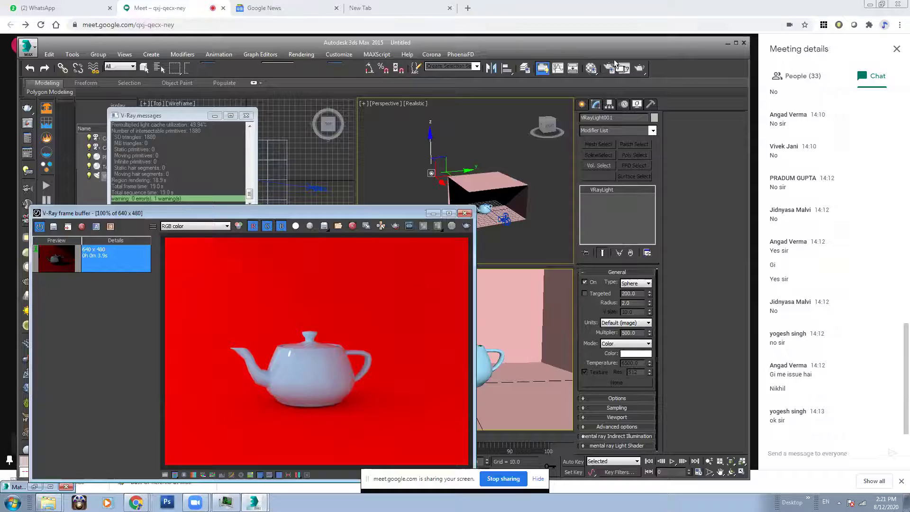
Step: Render the Perspective view, switch to the camera viewport and render the teapot view from there
click(635, 69)
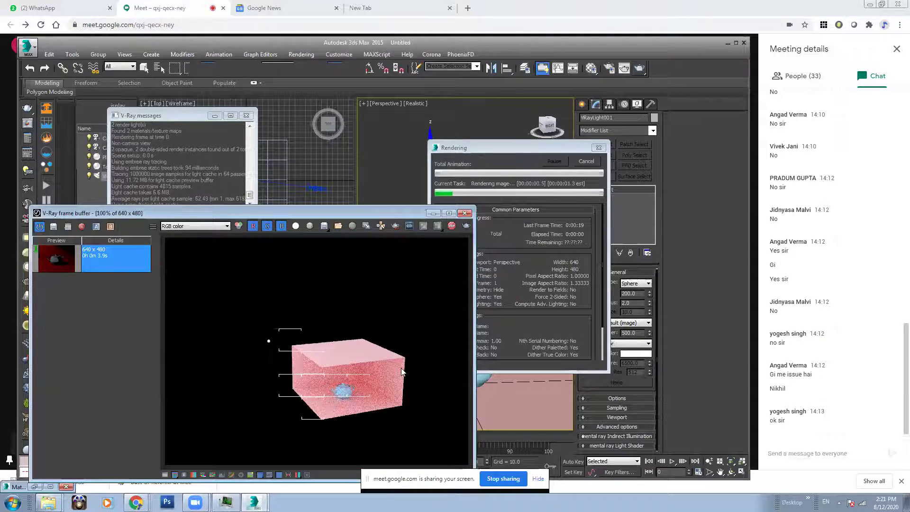
click(529, 373)
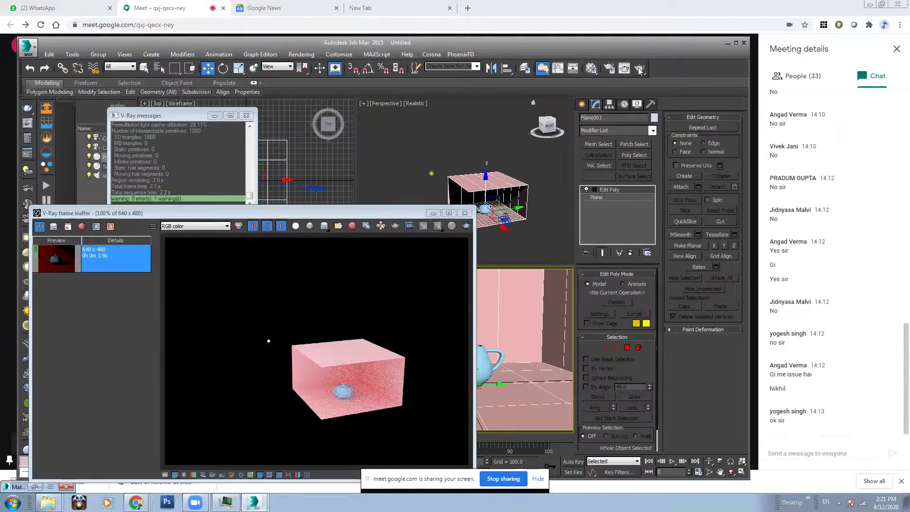
click(639, 68)
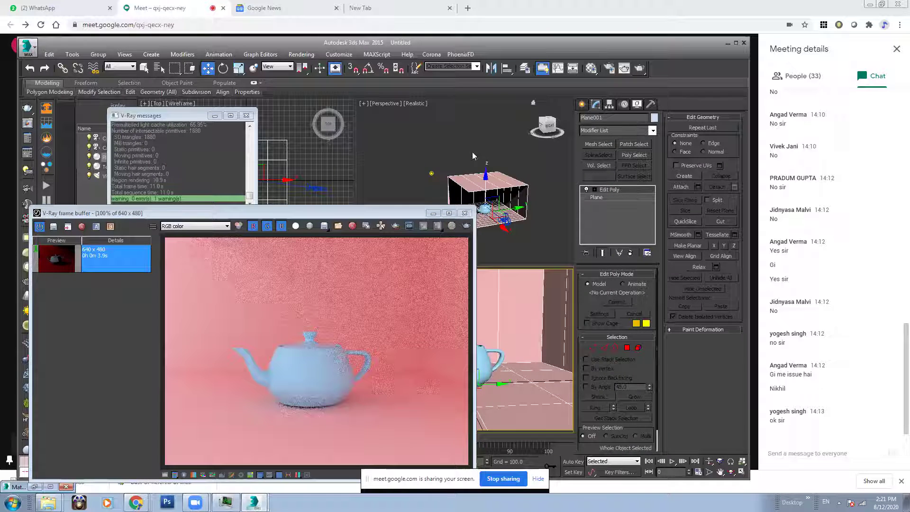
Step: Set the sphere light's multiplier to 2500 and change its color from white to light orange
click(431, 173)
double_click(638, 335)
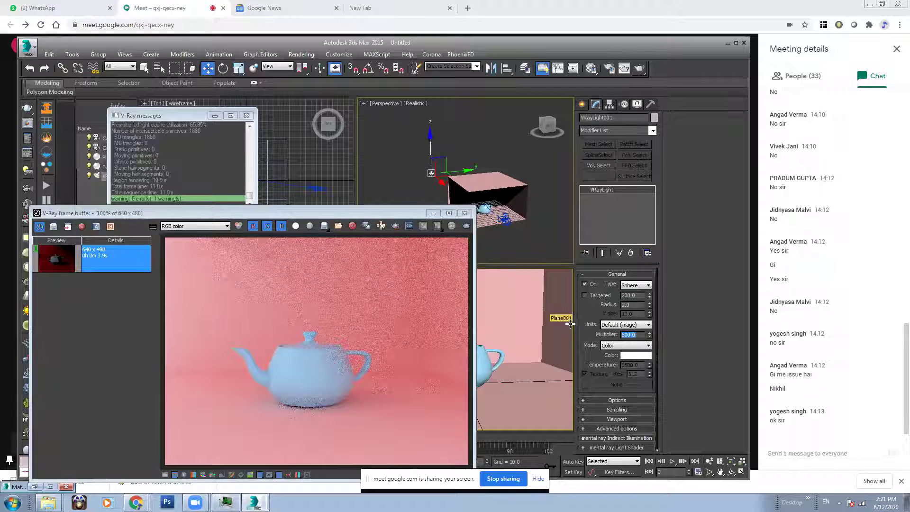
text(2500)
key(Return)
click(633, 356)
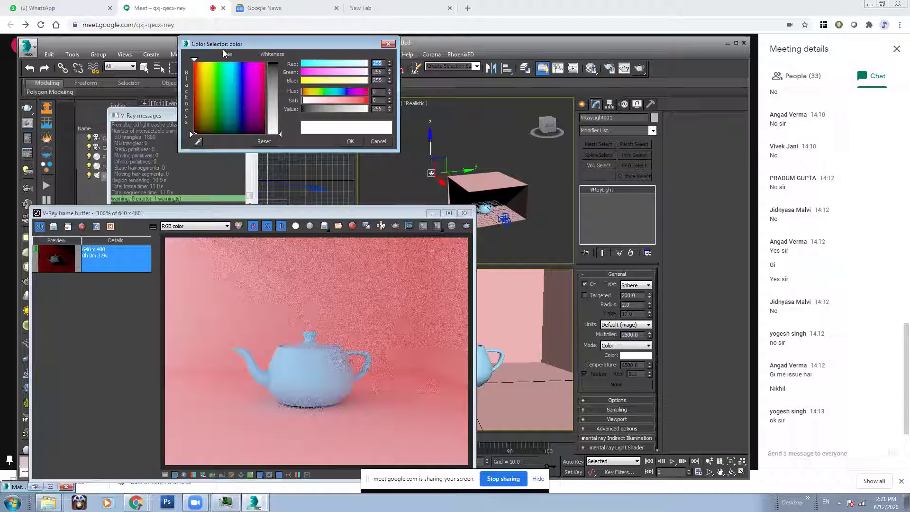
drag(280, 134, 288, 84)
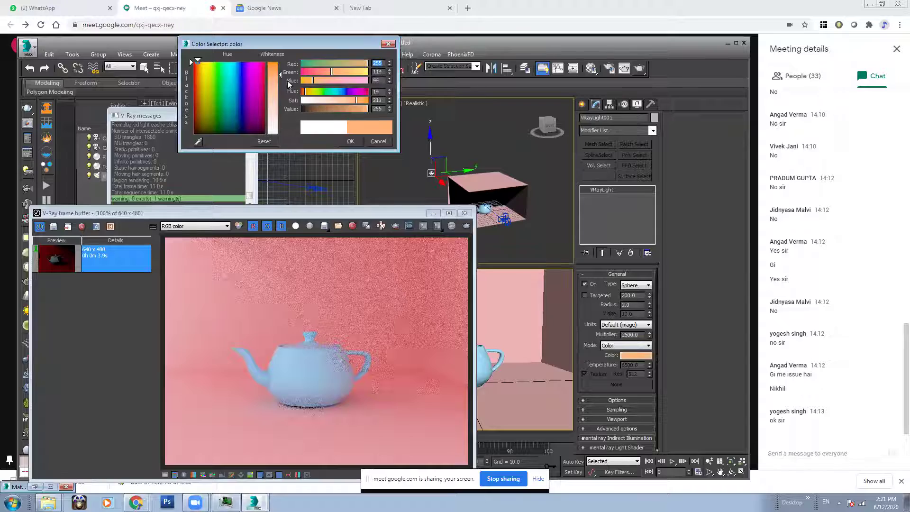
click(351, 141)
Step: Render the camera view of the teapot with the orange sphere light
click(639, 69)
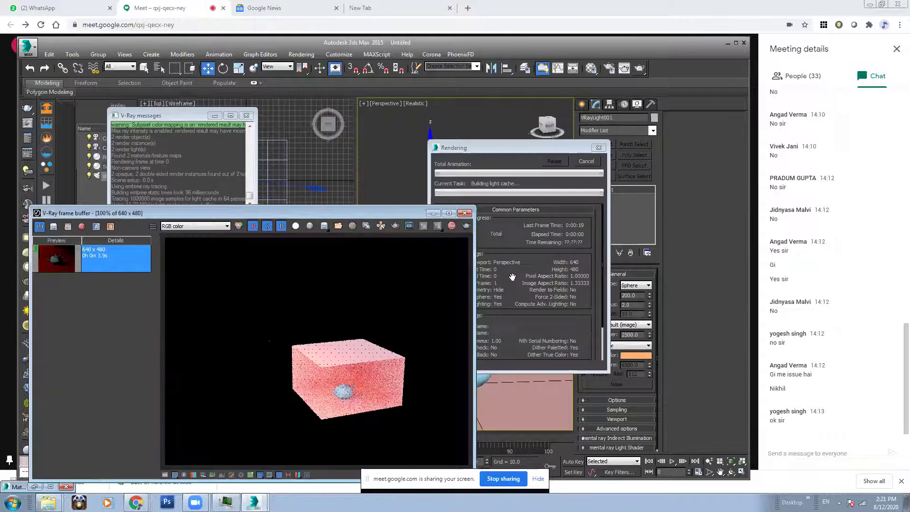
click(544, 403)
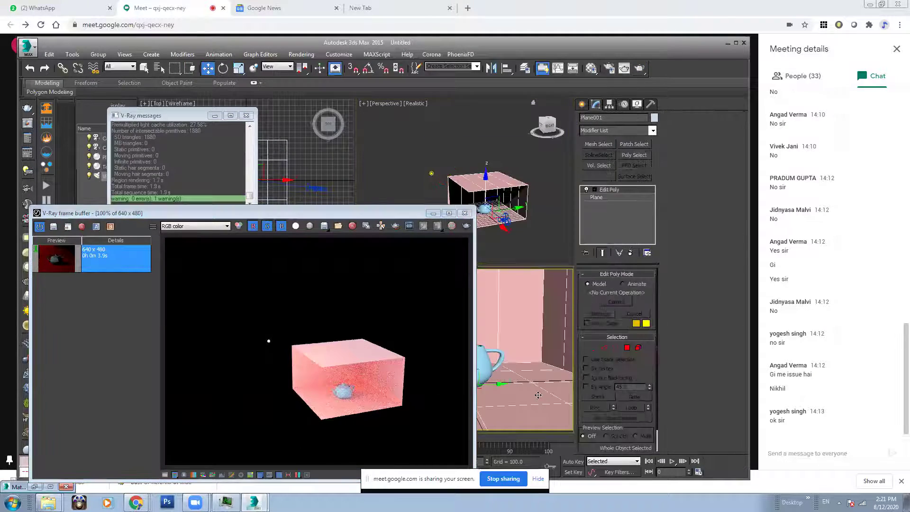
click(640, 69)
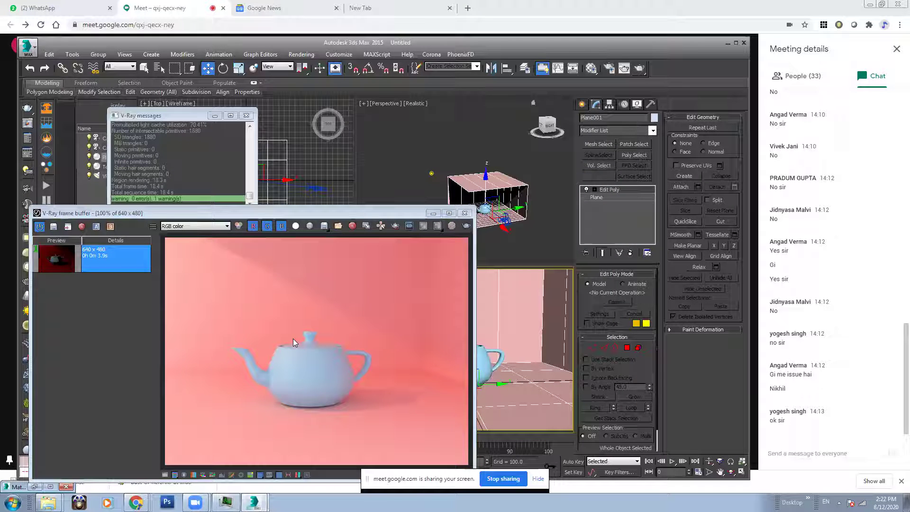
Step: Set the sphere light's multiplier to 3500 and render the camera view again
middle_drag(513, 193, 505, 163)
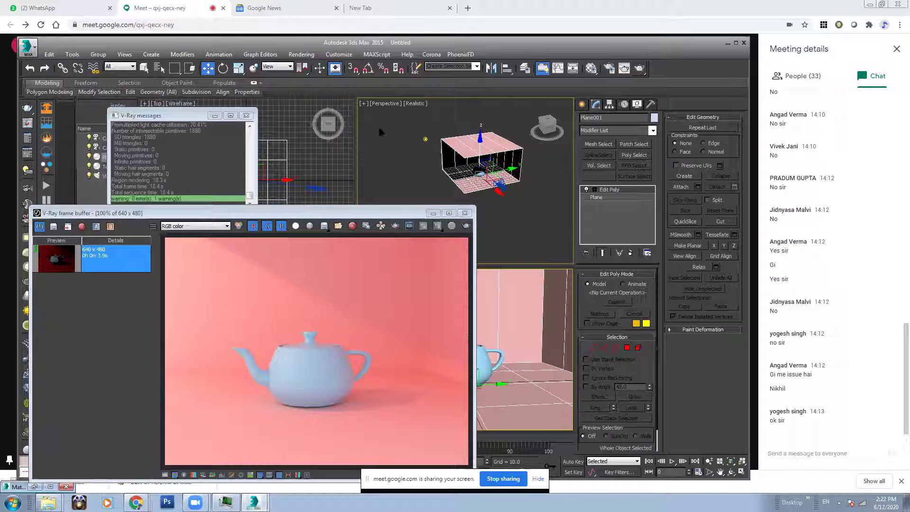
click(425, 139)
double_click(638, 335)
text(3500.0)
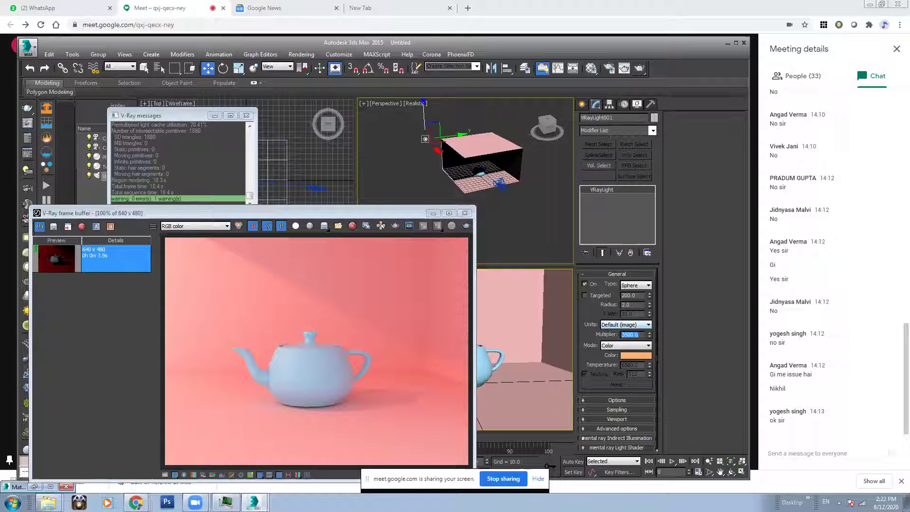
click(639, 68)
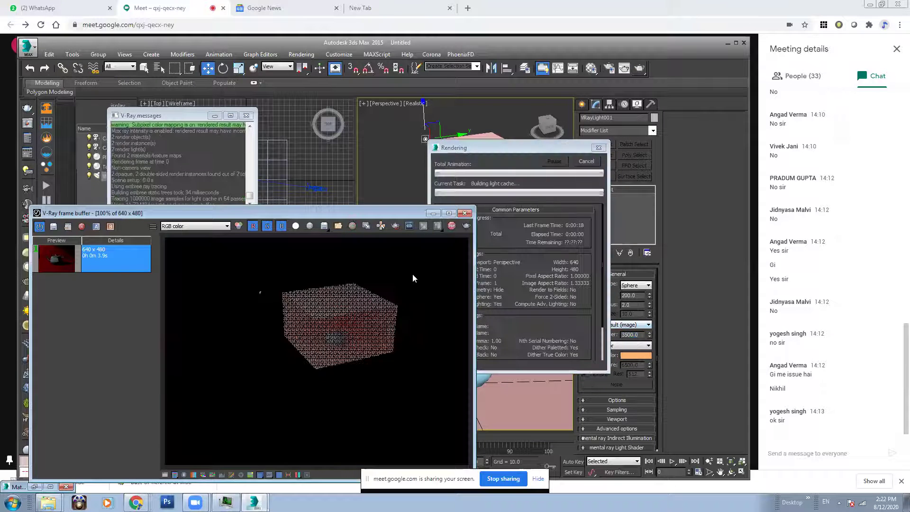
click(450, 335)
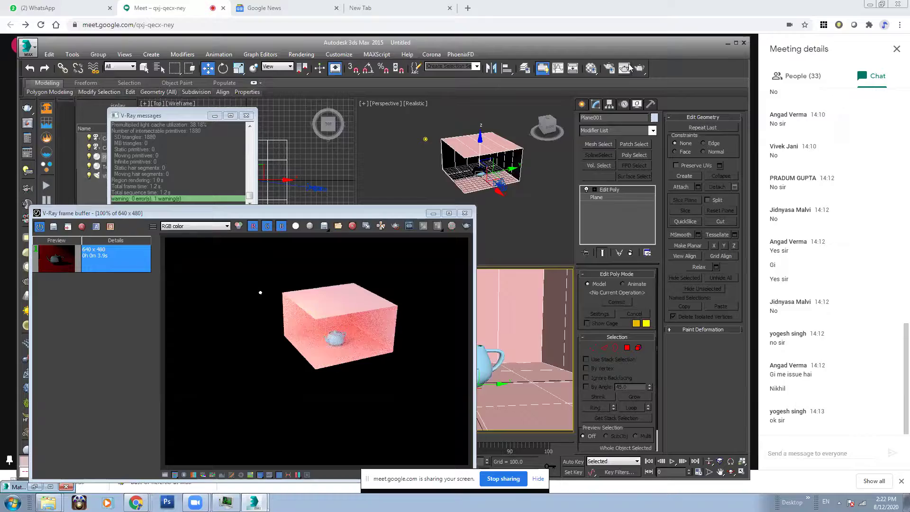
key(shift+q)
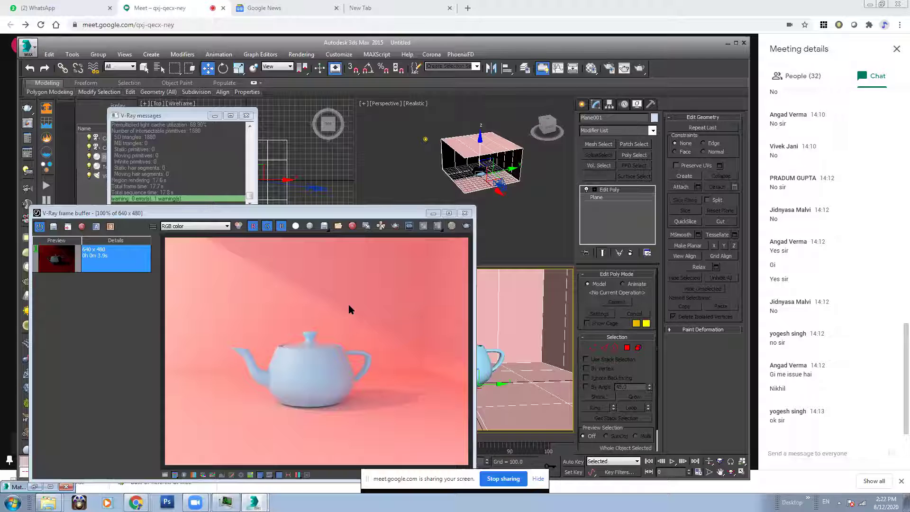
Step: Check that GI is enabled in the render setup and save the current pink teapot render to the frame buffer history
click(610, 69)
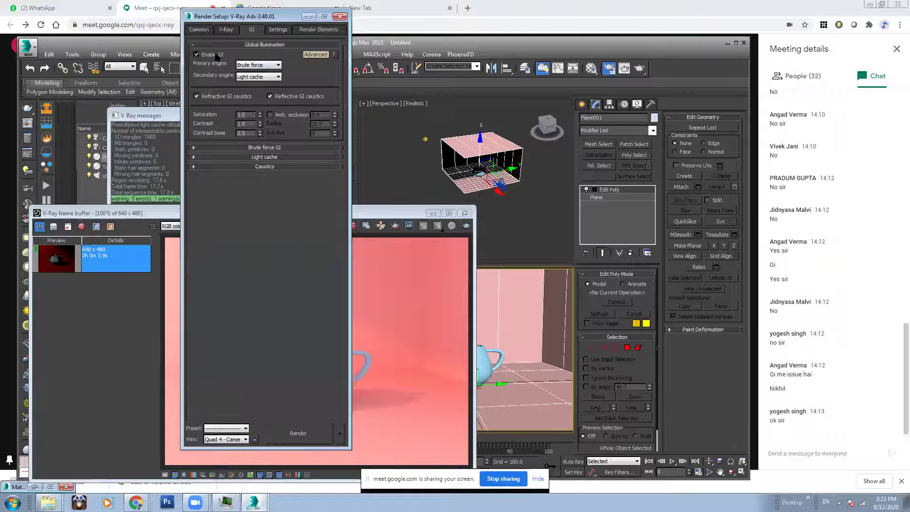
click(308, 17)
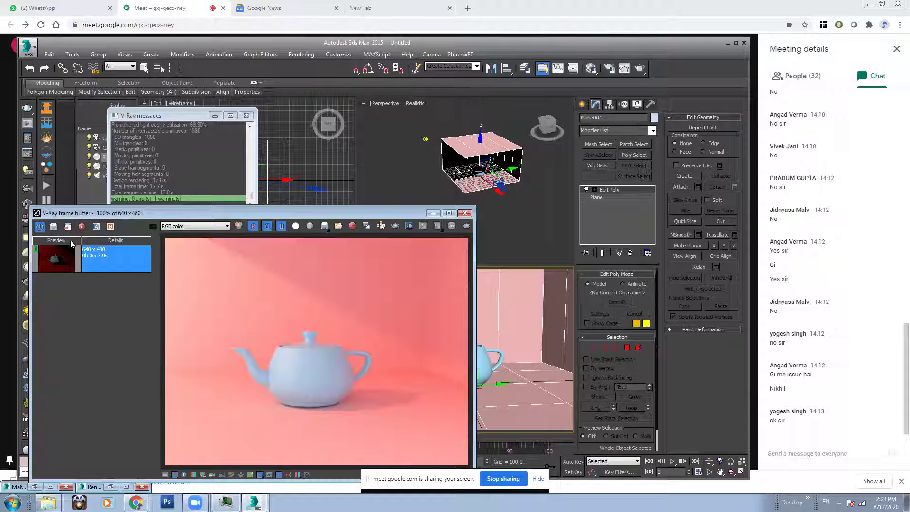
click(53, 228)
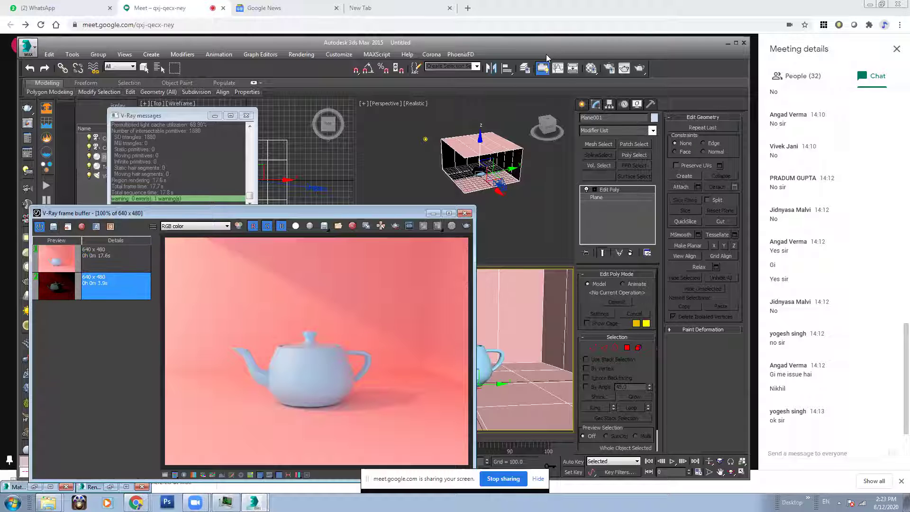
Step: Render the camera view with GI disabled and save that render to the frame buffer history
click(608, 67)
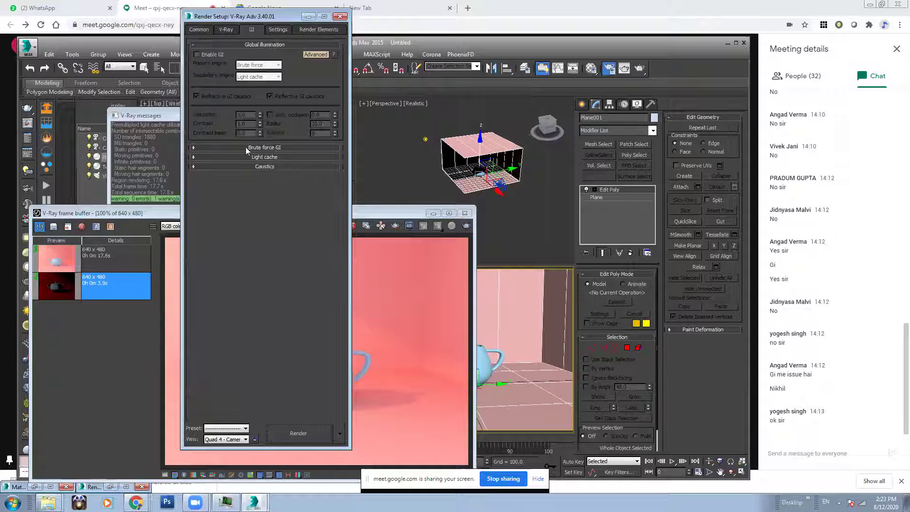
click(424, 301)
click(467, 226)
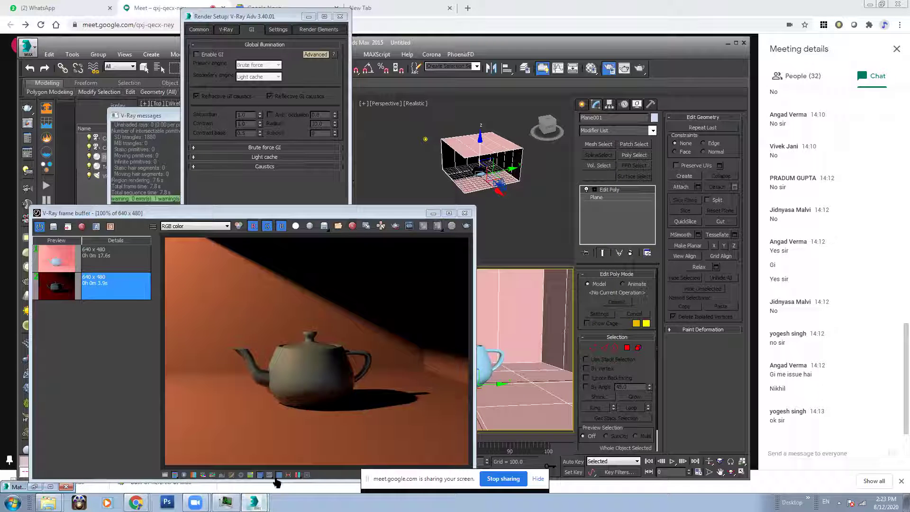
click(53, 226)
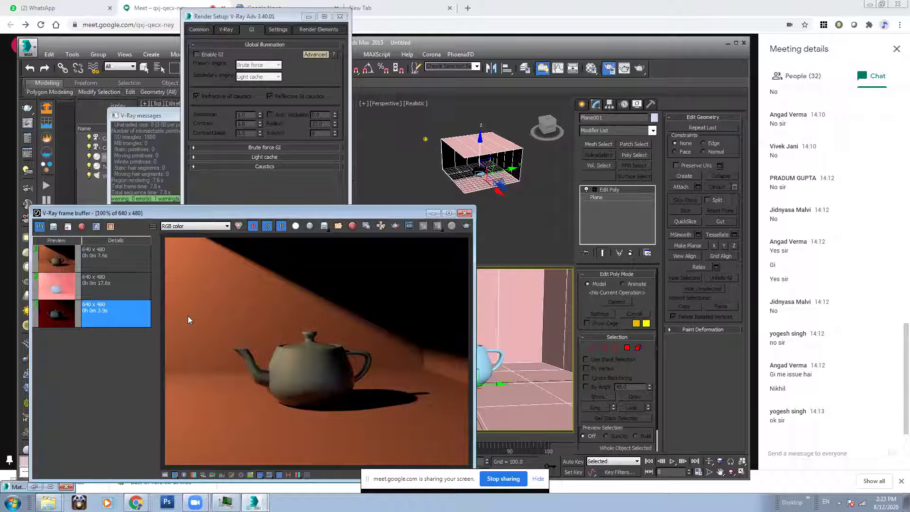
Step: Set up an A/B comparison in the frame buffer with the render without GI as A and the GI render as B
click(113, 287)
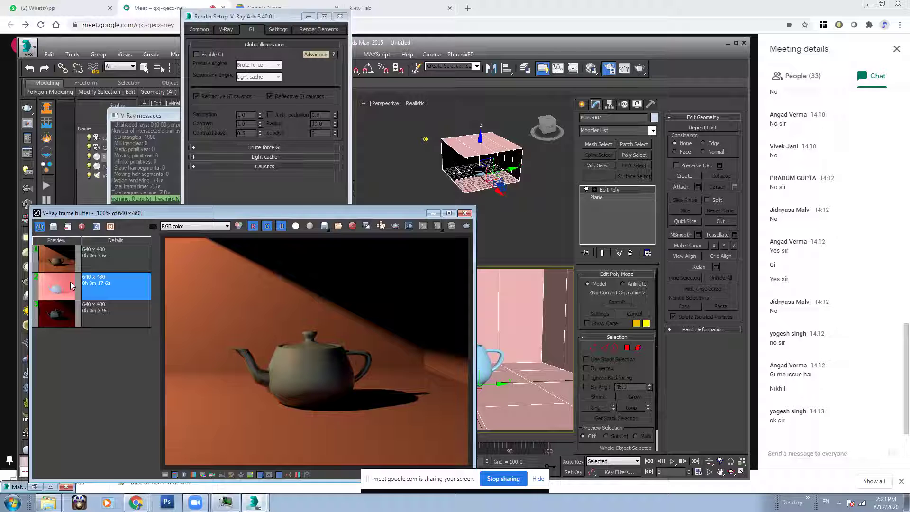
click(114, 262)
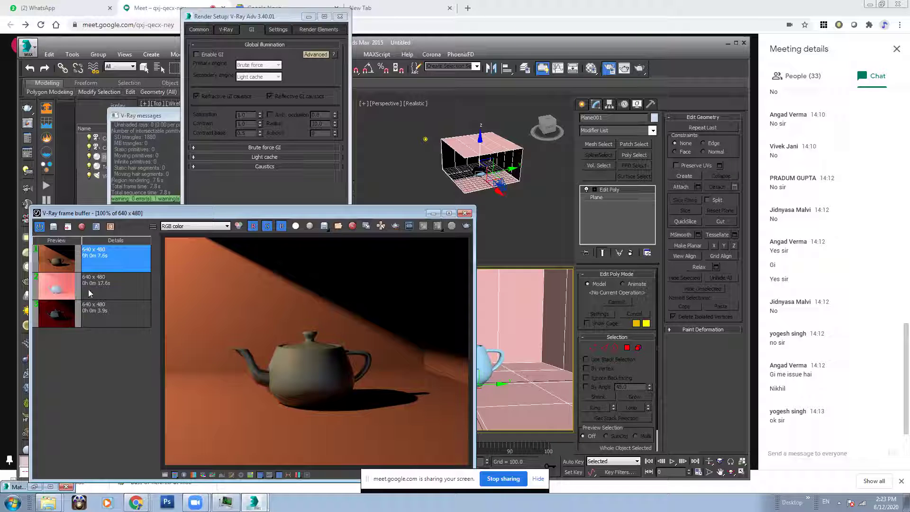
click(96, 226)
click(124, 290)
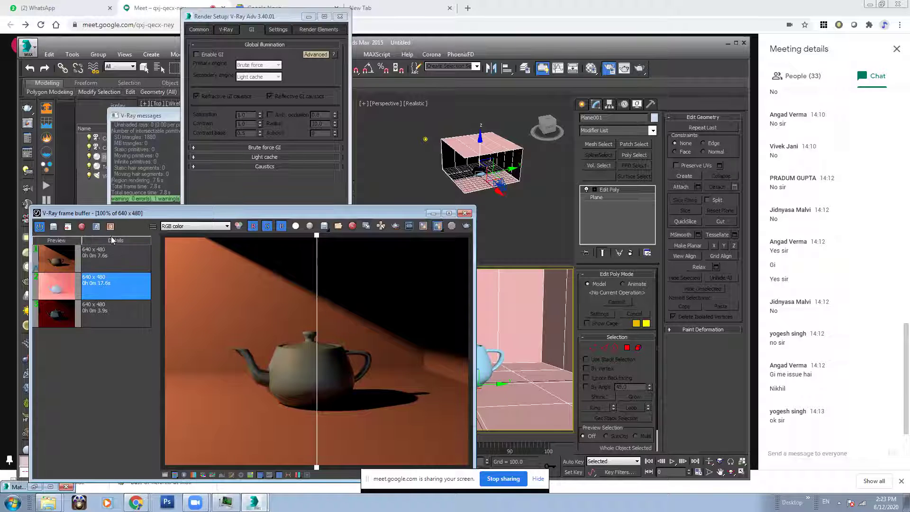
click(110, 226)
Step: Compare the teapot, its shadow and the walls in both renders by moving the A/B divider across the image
drag(316, 240, 361, 270)
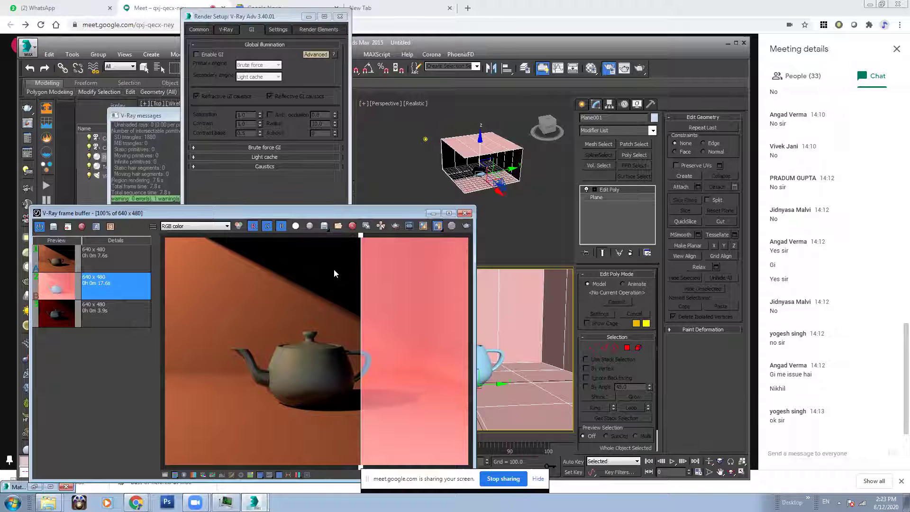
scroll(359, 388, up, 3)
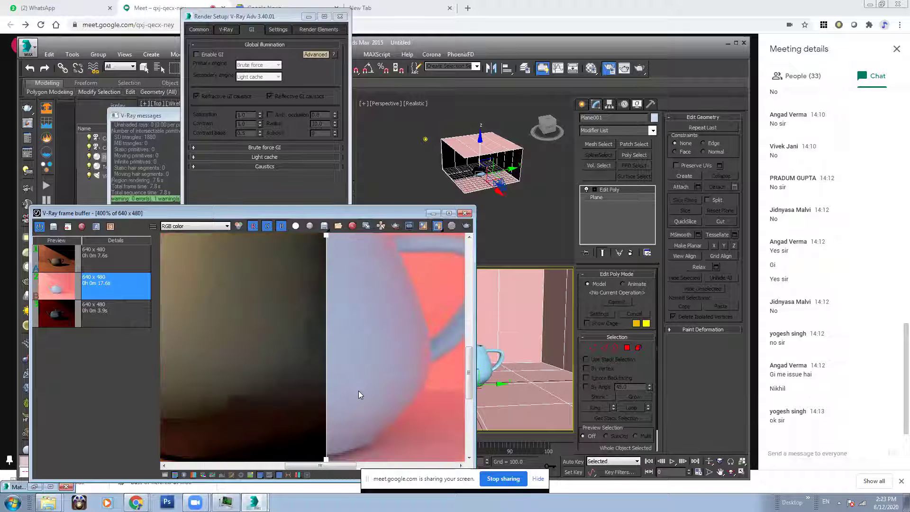
scroll(369, 262, up, 2)
drag(368, 261, 343, 261)
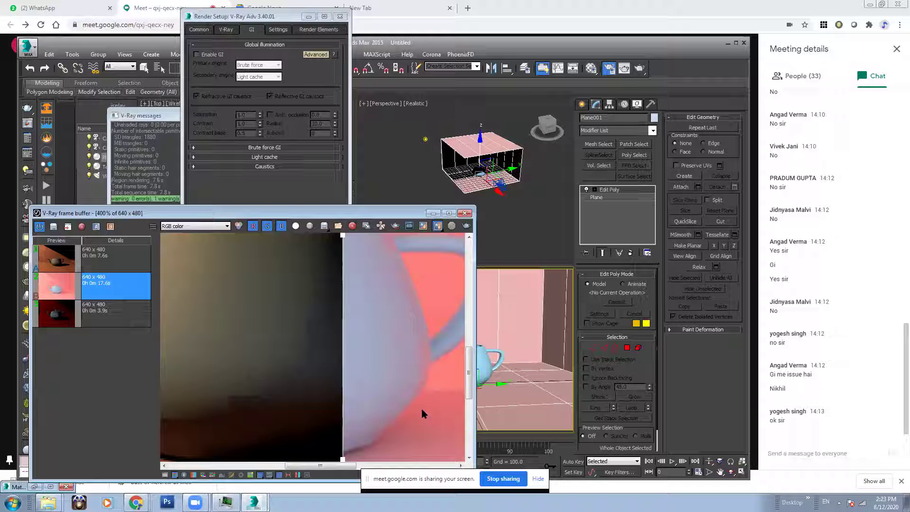
scroll(408, 365, down, 4)
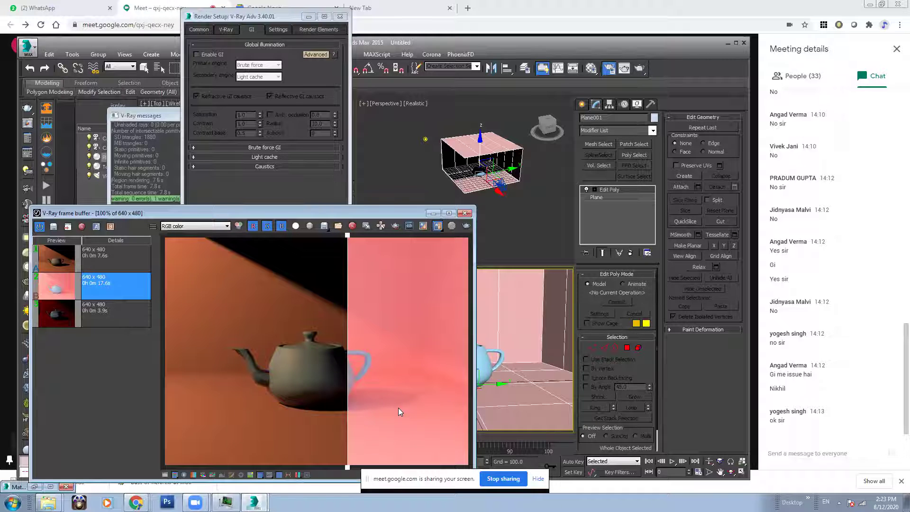
scroll(359, 385, up, 2)
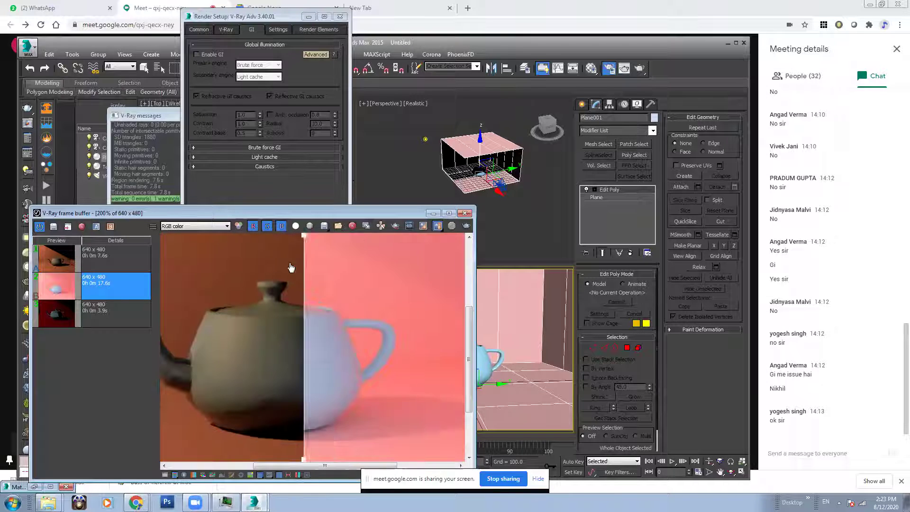
scroll(327, 322, up, 2)
mouse_move(294, 254)
mouse_down()
mouse_move(345, 266)
mouse_move(290, 274)
mouse_move(233, 256)
mouse_move(377, 266)
mouse_move(301, 270)
mouse_up()
scroll(351, 307, down, 4)
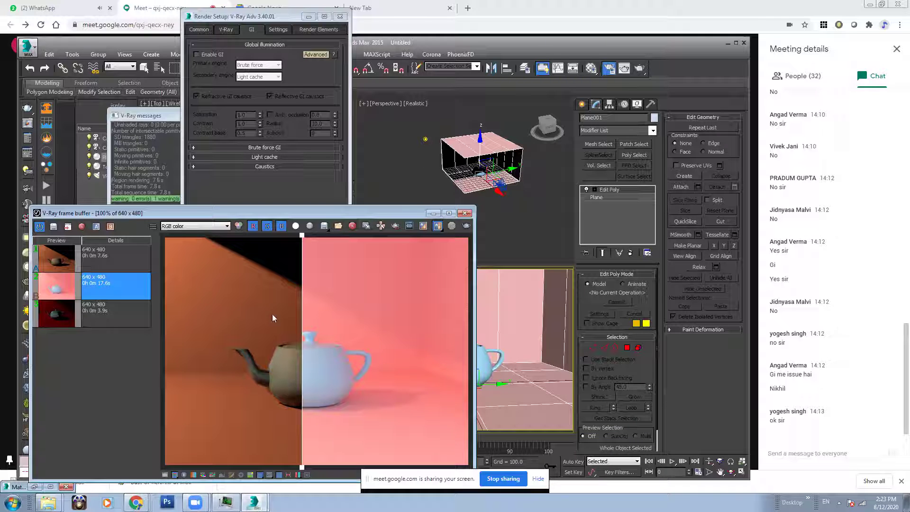
drag(304, 249, 187, 304)
drag(189, 253, 179, 282)
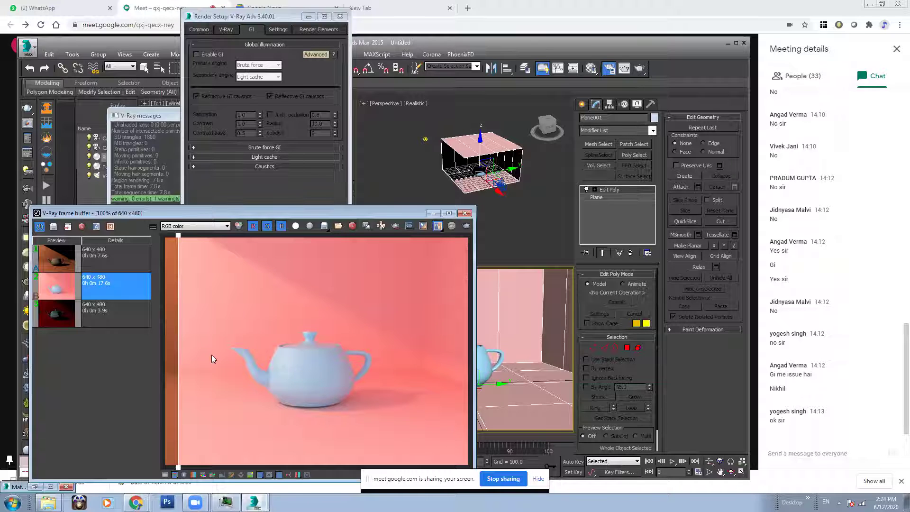
Step: Turn GI back on in the render setup
click(209, 53)
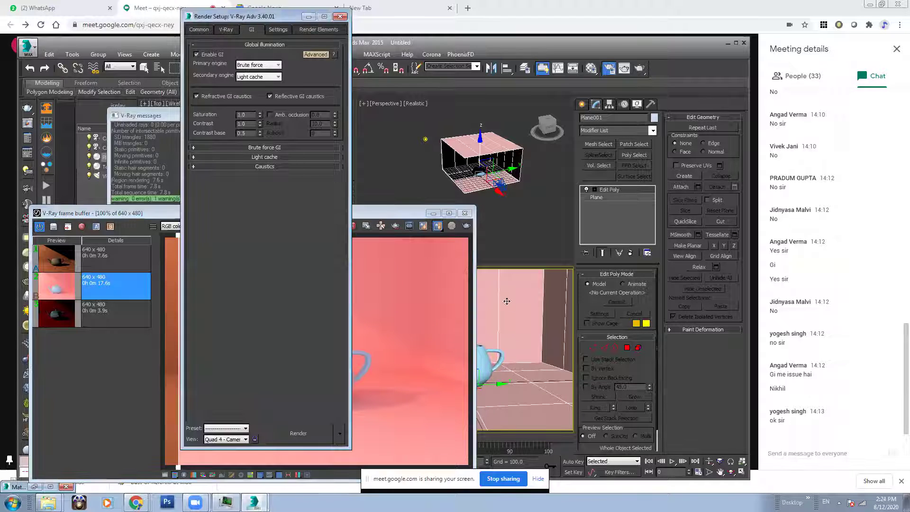
Step: Change the wall material's diffuse color to green with RGB 0, 255, 60
click(284, 337)
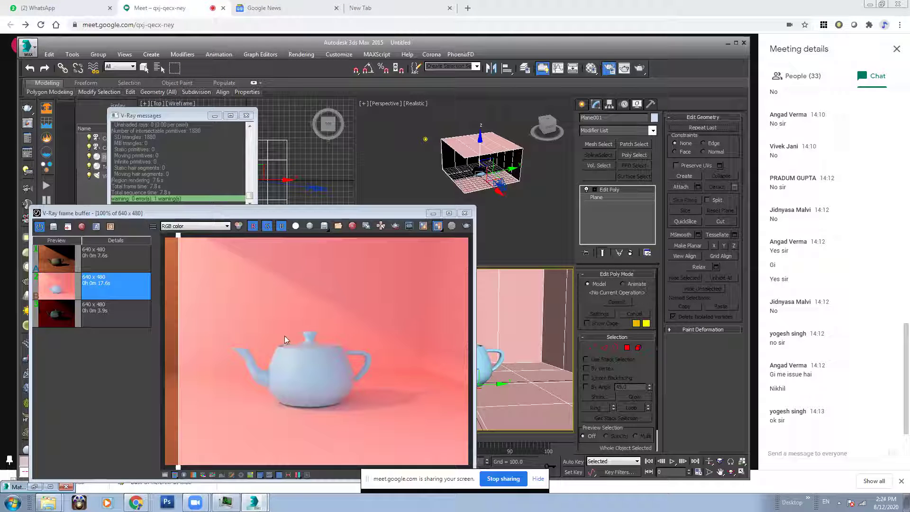
click(592, 68)
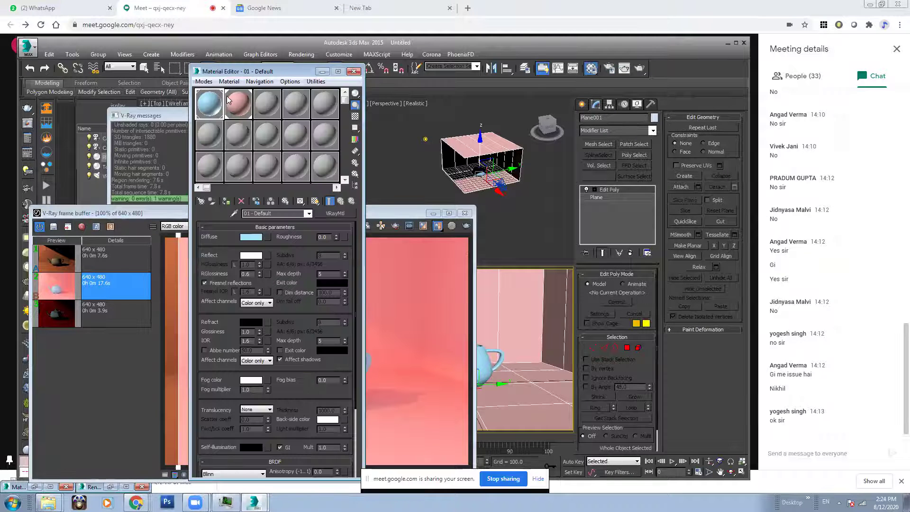
click(258, 238)
click(338, 93)
drag(339, 95, 372, 100)
click(449, 236)
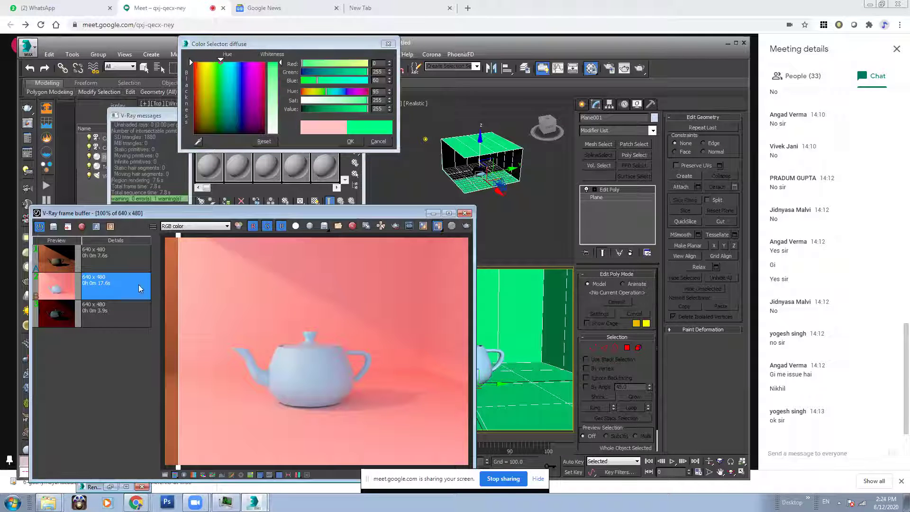
Step: Examine the teapot and the wall color reflected on it in the pink GI render, with the A/B divider moved out of the image
drag(178, 235, 162, 236)
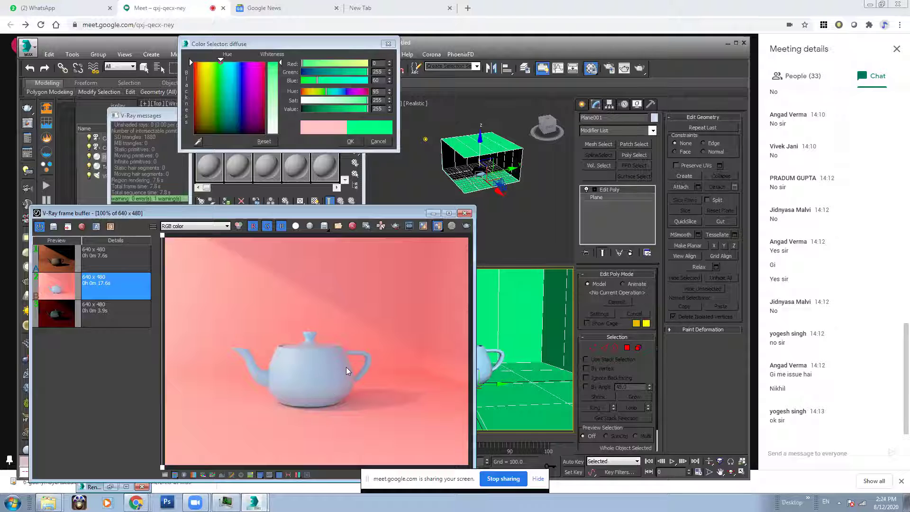
scroll(349, 369, up, 2)
scroll(427, 377, down, 2)
scroll(438, 378, up, 1)
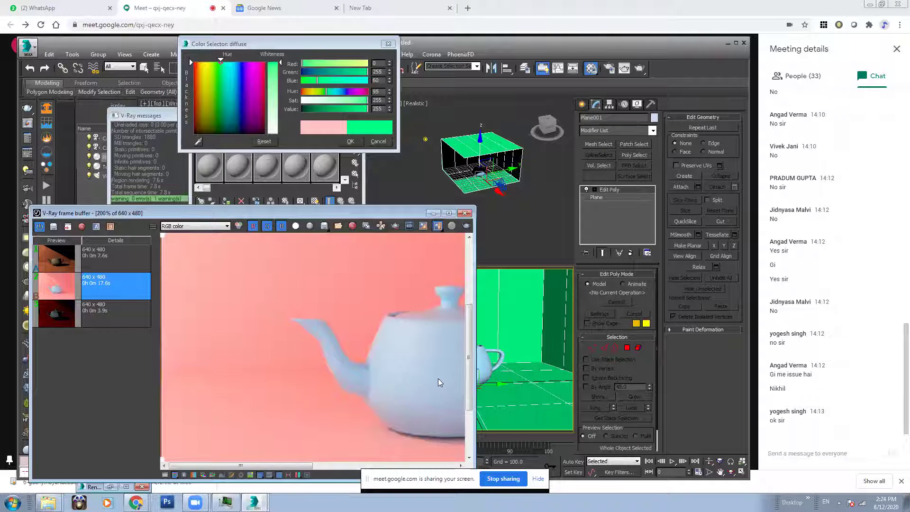
scroll(438, 378, down, 1)
scroll(438, 378, up, 1)
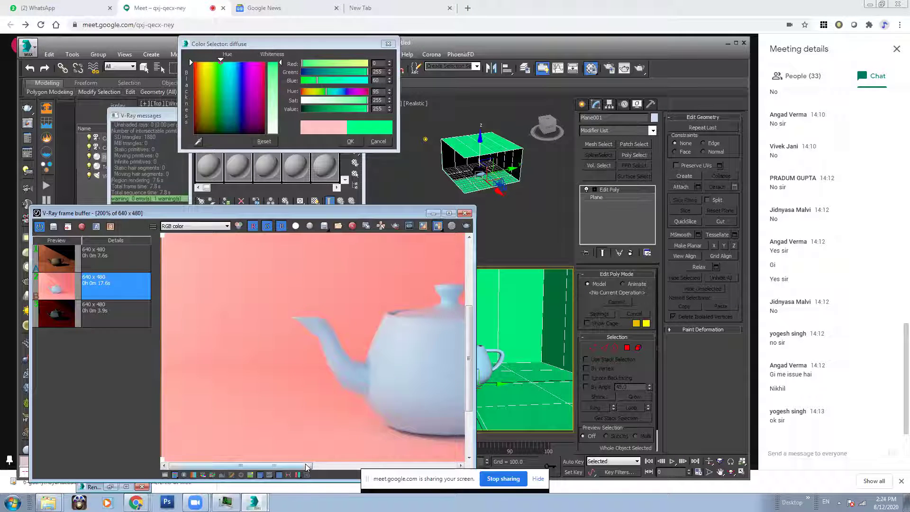
drag(305, 466, 341, 467)
click(609, 67)
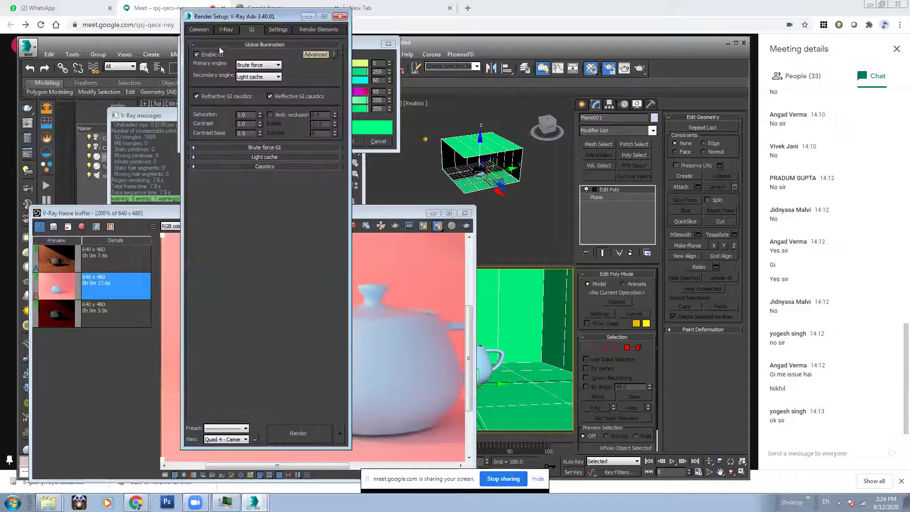
click(309, 17)
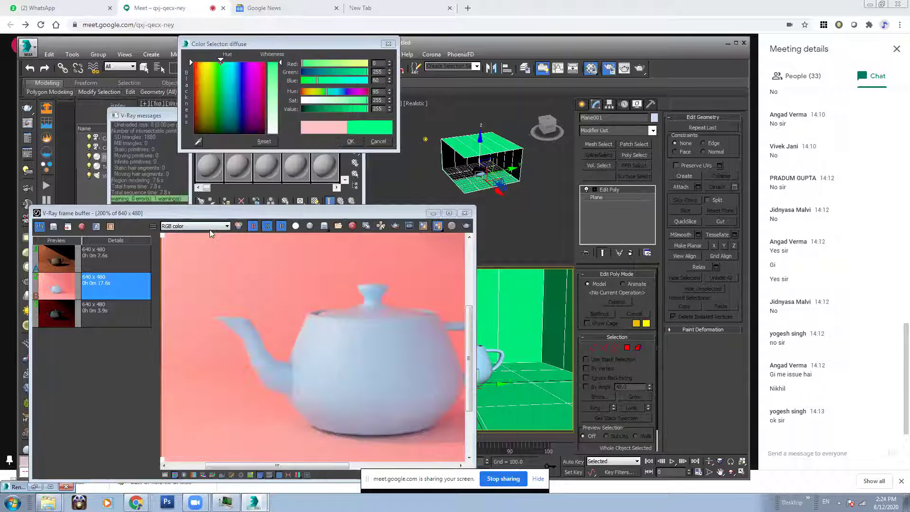
scroll(338, 304, down, 2)
scroll(395, 326, up, 1)
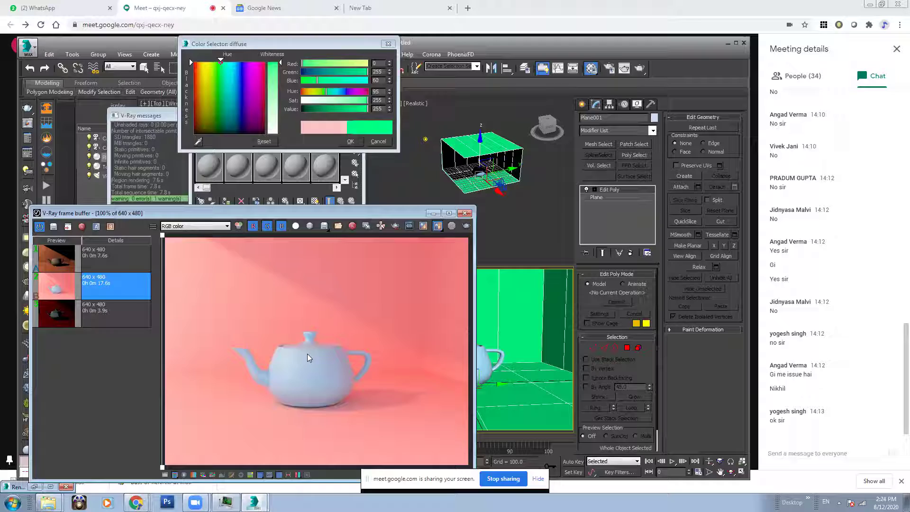
Step: Render the camera view with GI and the green wall material, and confirm the green diffuse color
click(467, 226)
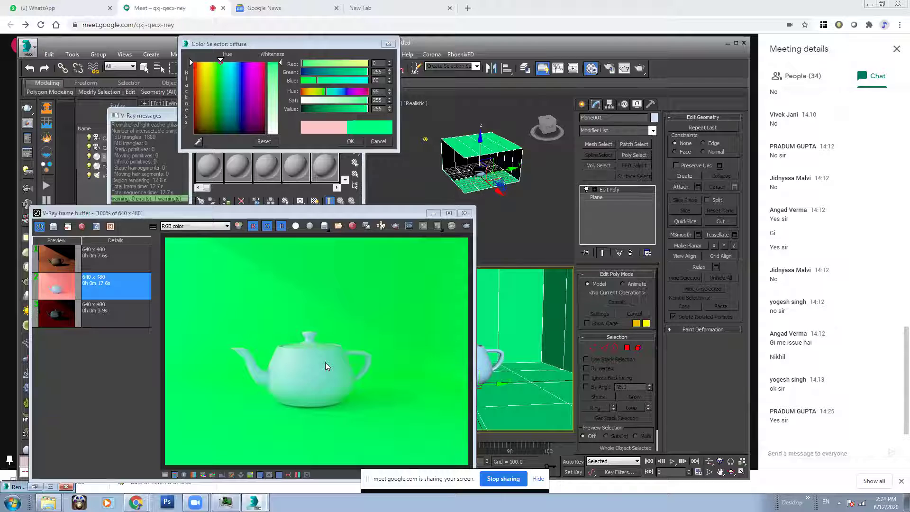
click(351, 141)
click(351, 242)
Step: Compare the green-walled render with the saved 7.6 s render without GI, set as A, by moving the A/B divider
click(109, 251)
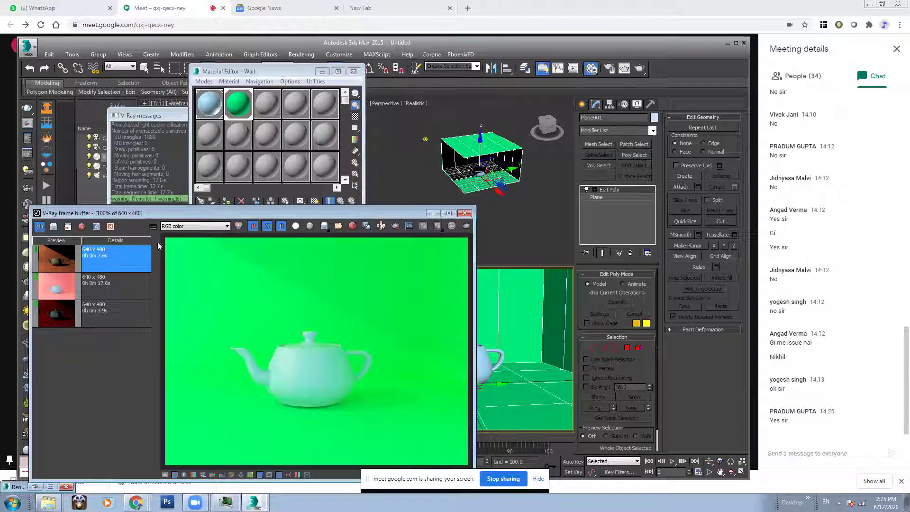
click(97, 228)
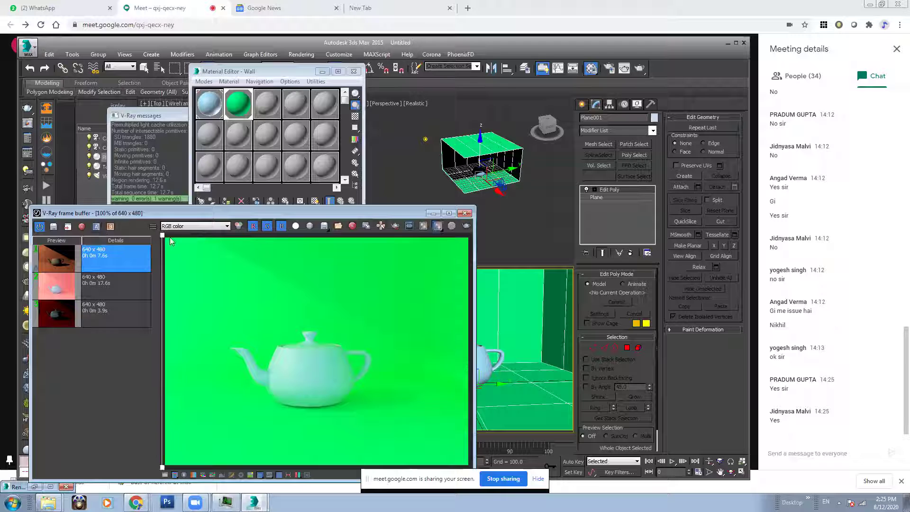
drag(184, 243, 214, 339)
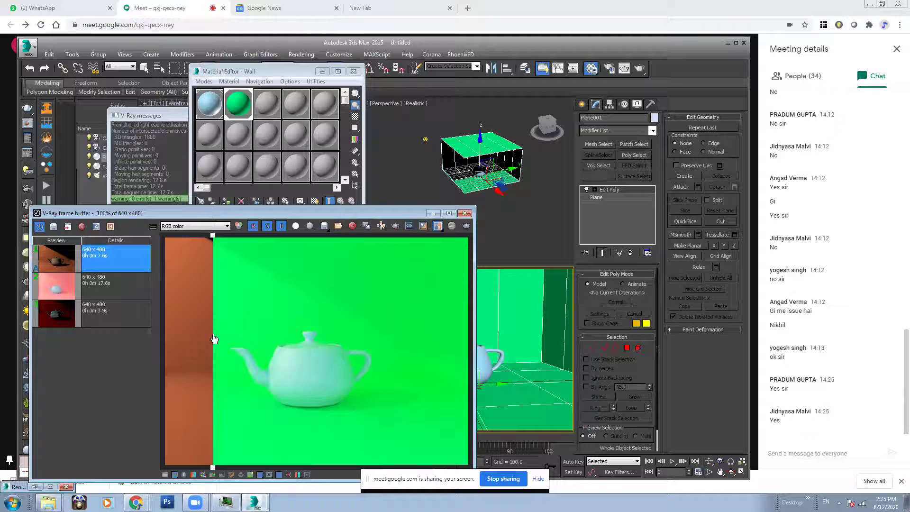
Step: Change the wall material's diffuse color to a light peach
click(227, 108)
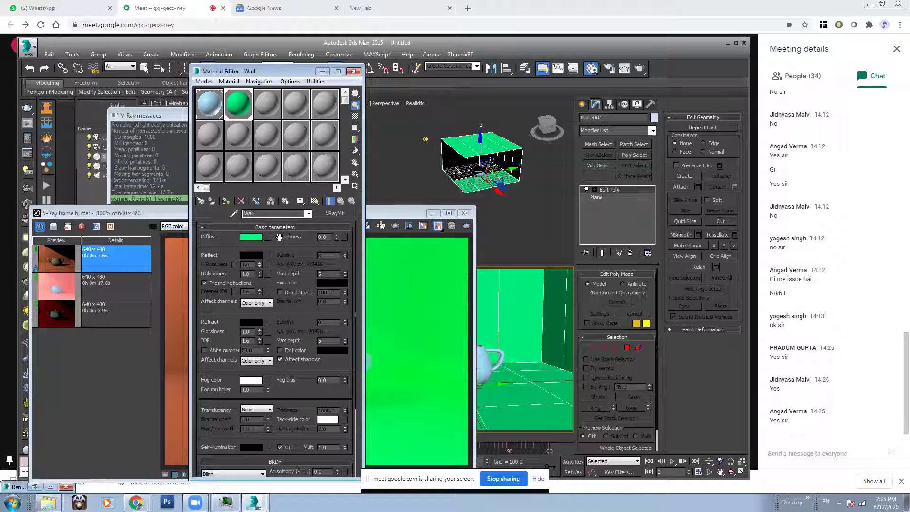
click(245, 237)
mouse_move(241, 107)
mouse_down()
mouse_move(236, 67)
mouse_move(199, 61)
mouse_up()
drag(272, 67, 265, 107)
click(350, 142)
click(435, 350)
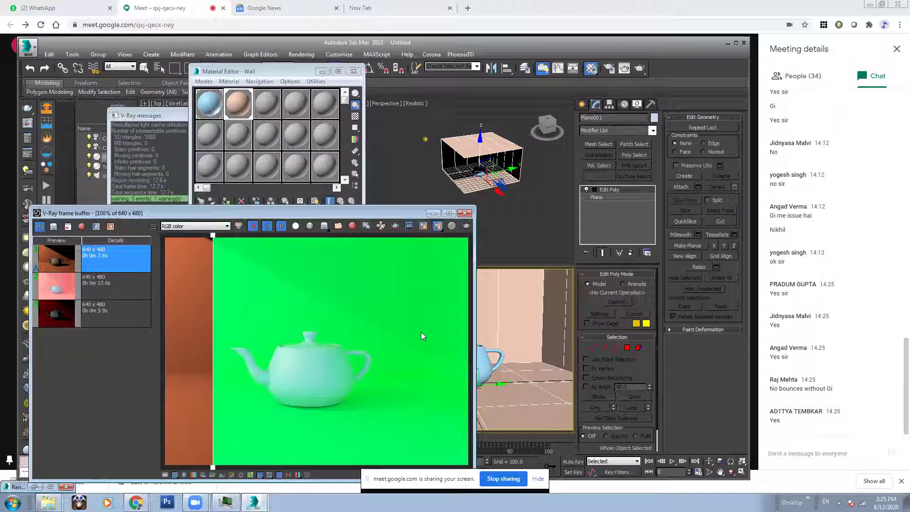
Step: Reveal nearly the whole render without GI using the A/B divider, and render the camera view with the peach walls
drag(213, 237, 451, 299)
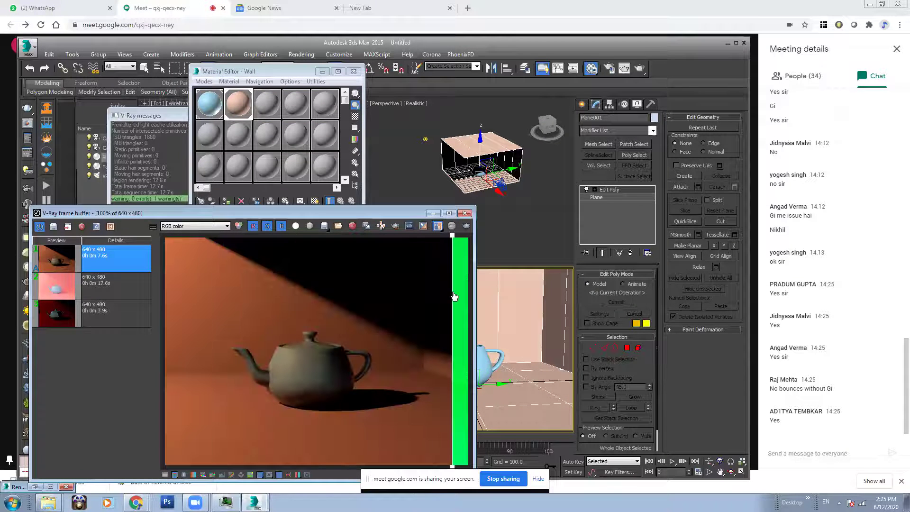
click(466, 226)
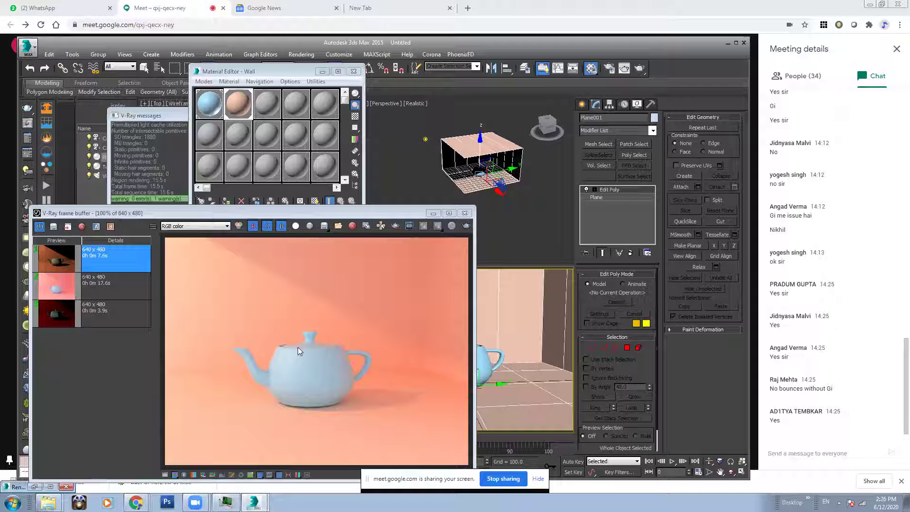
Step: Open the GI render settings and reposition their window and the frame buffer so both can be consulted
click(608, 68)
drag(265, 21, 401, 59)
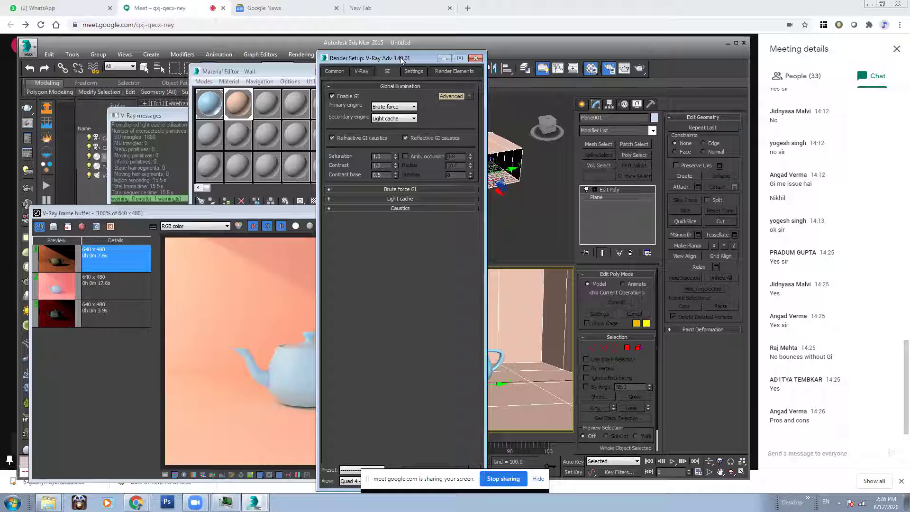
click(444, 58)
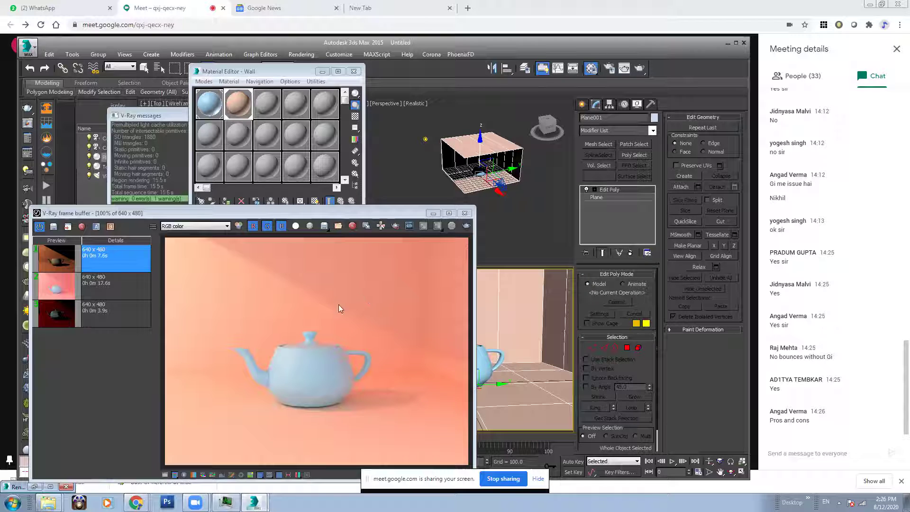
click(610, 68)
drag(403, 59, 361, 59)
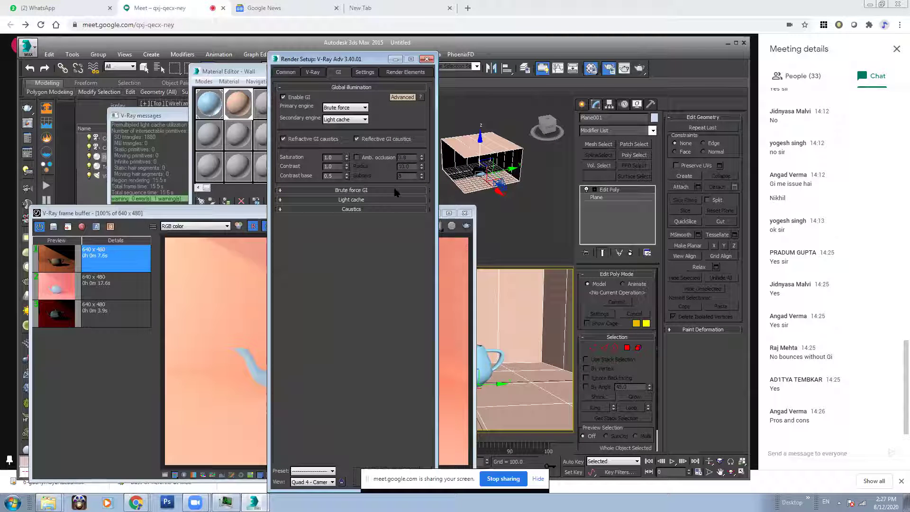
click(208, 272)
drag(218, 214, 186, 146)
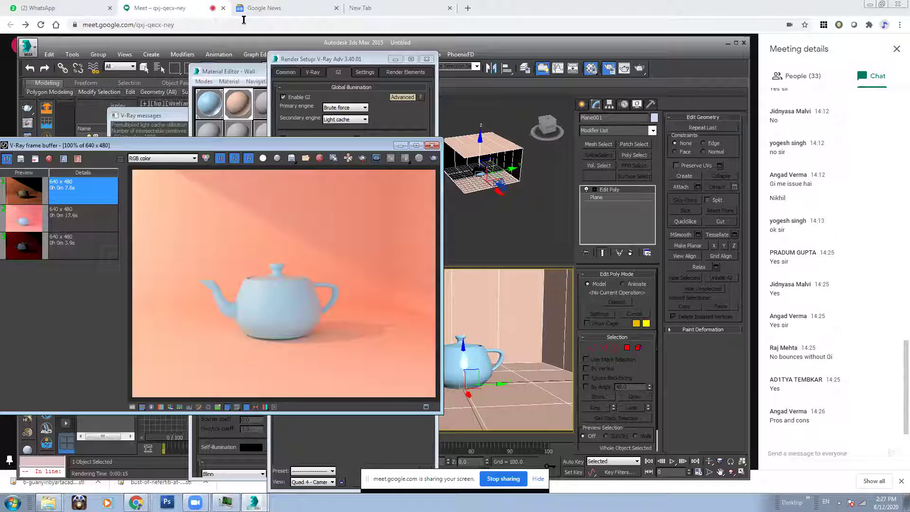
click(315, 59)
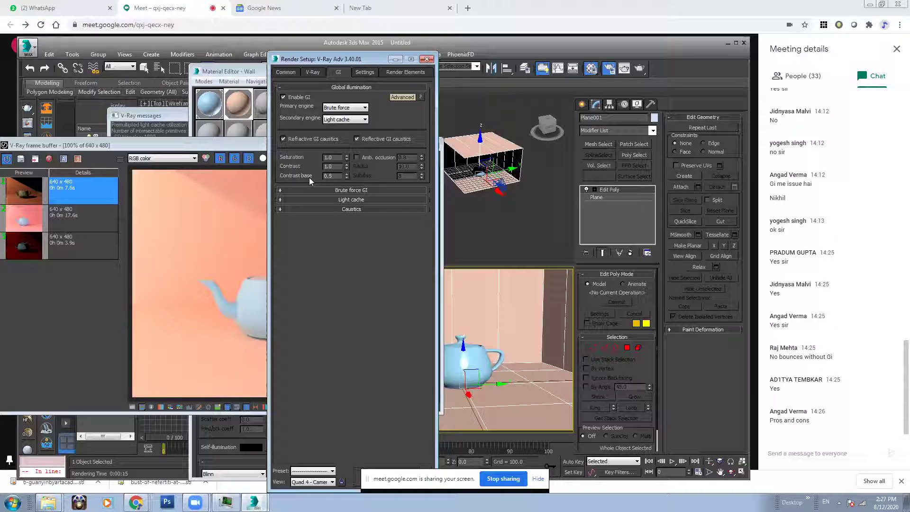
Step: Go through the primary GI engine options, trying Irradiance map and returning to Brute force
click(346, 108)
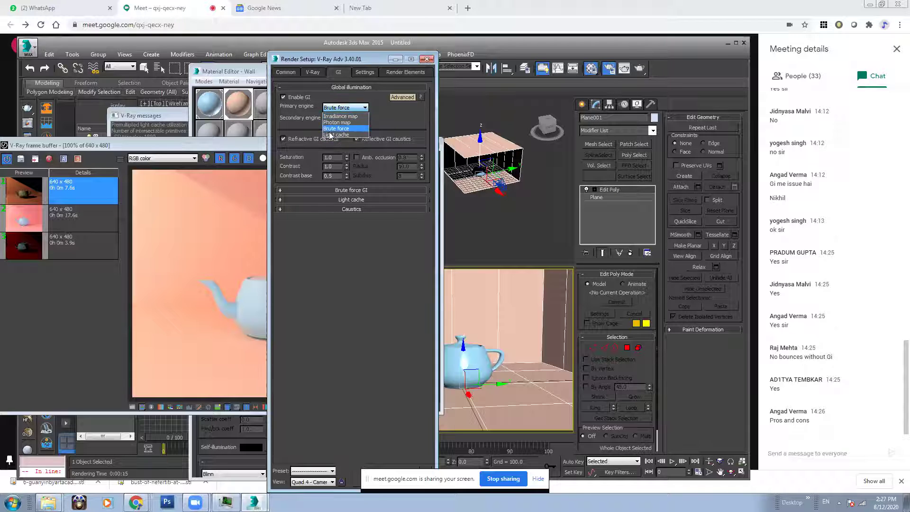
click(346, 108)
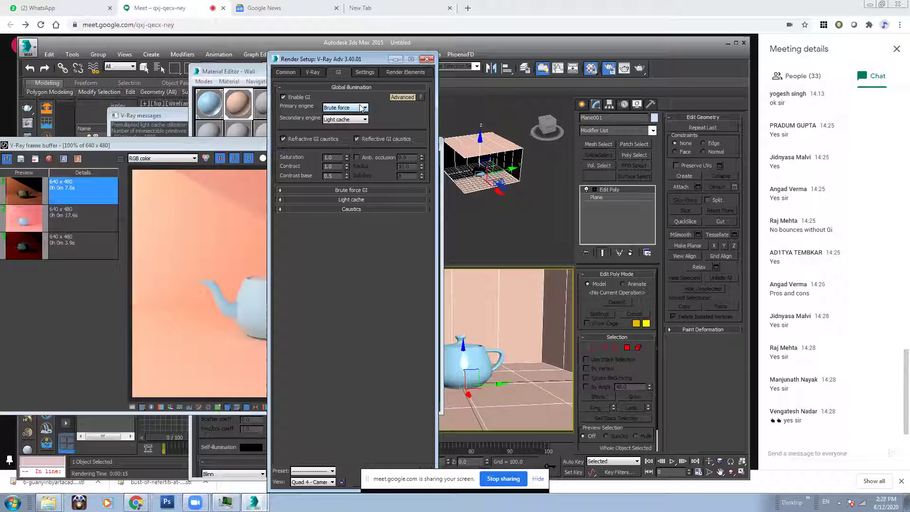
click(357, 109)
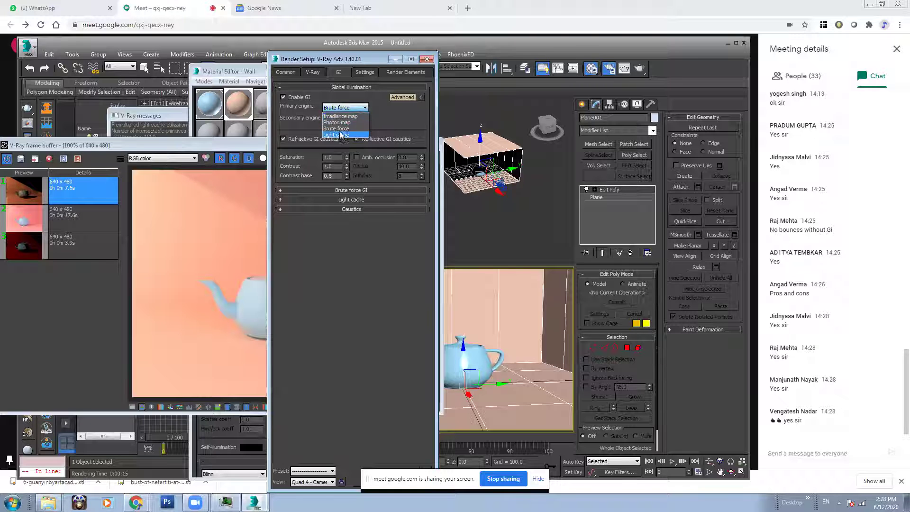
click(347, 110)
click(349, 111)
click(350, 116)
click(348, 109)
click(349, 129)
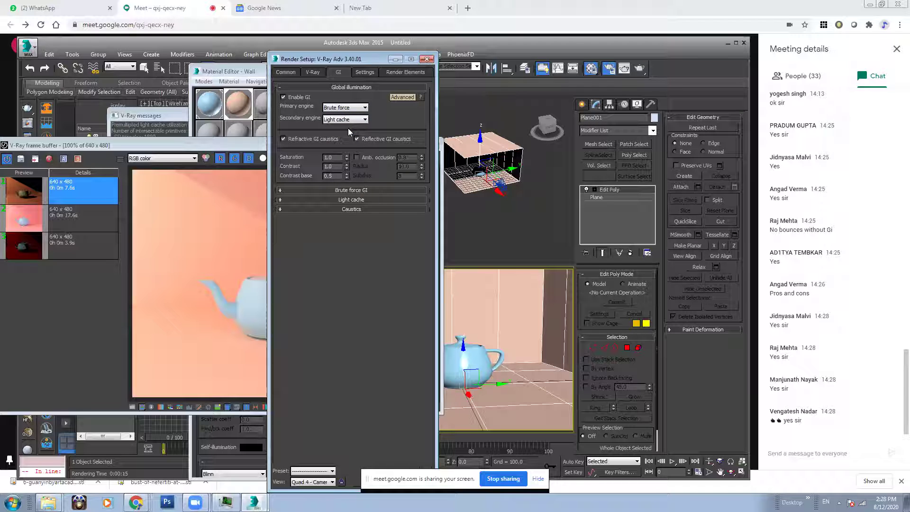
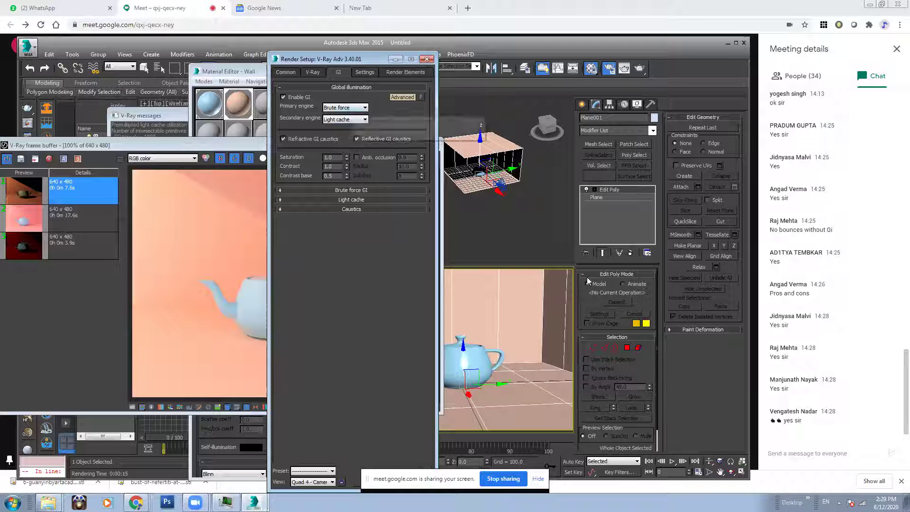
Step: Switch to the Google Meet chat and send the message "Brite Force - Animated Sequences"
click(786, 452)
text(B)
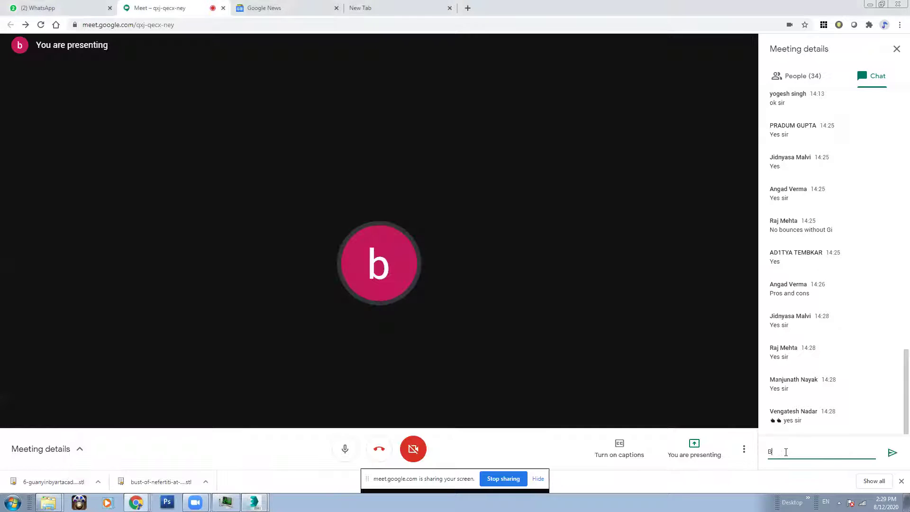
text(rite Force)
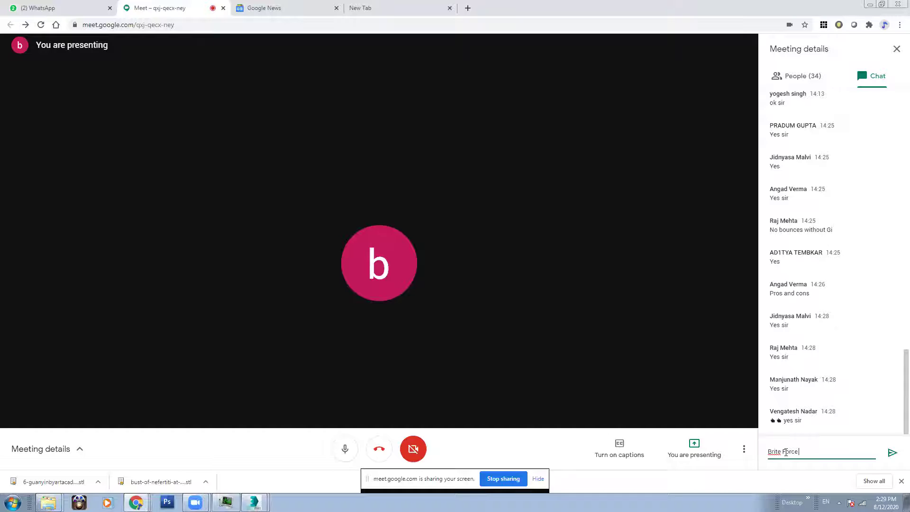
text( - Animated Sque)
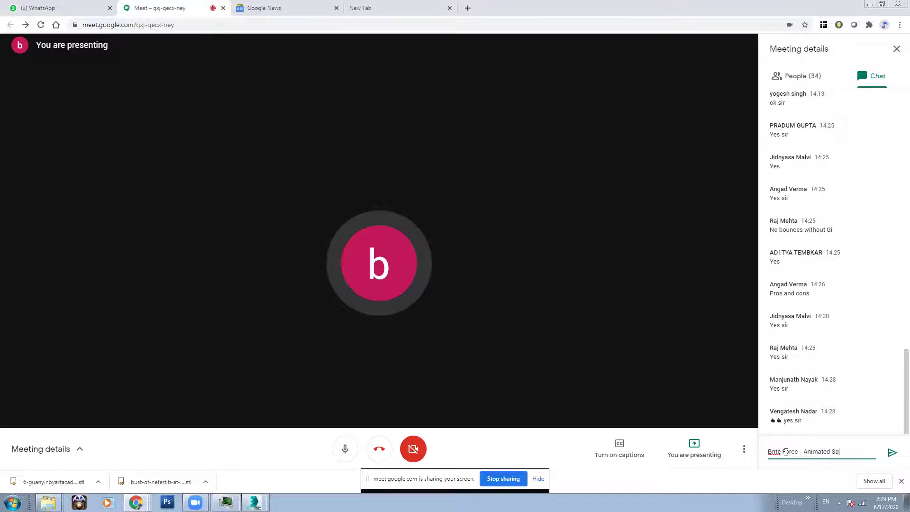
key(BackSpace)
key(BackSpace)
key(BackSpace)
text(equences)
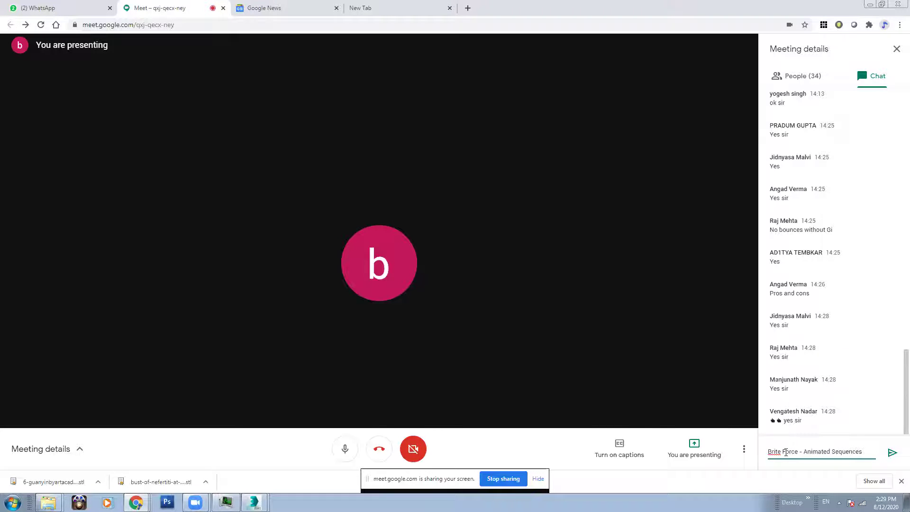
key(Return)
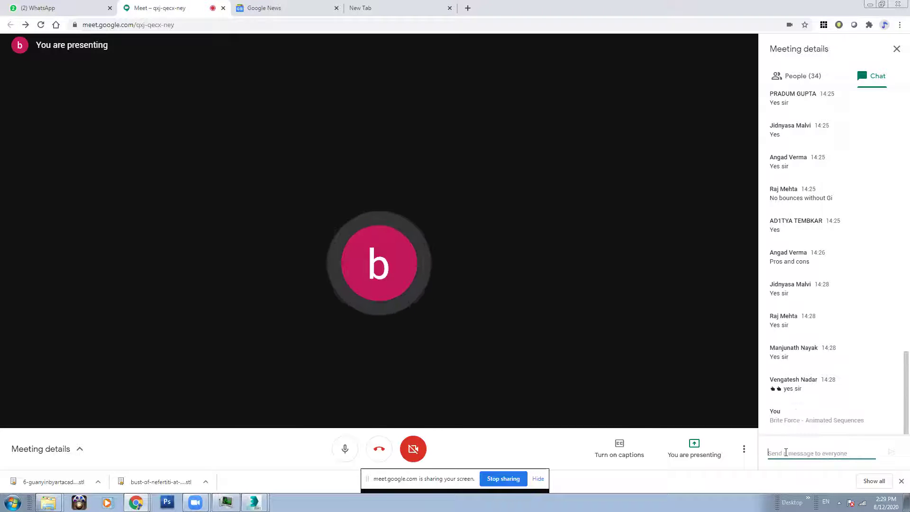
Step: Send the corrected term "Brute Force" in the meeting chat
text(Bru)
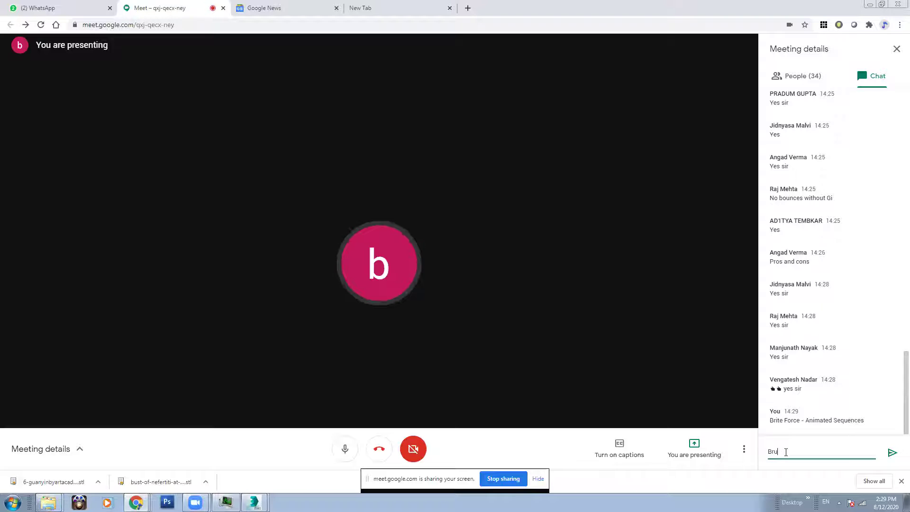
text(te Force)
key(Return)
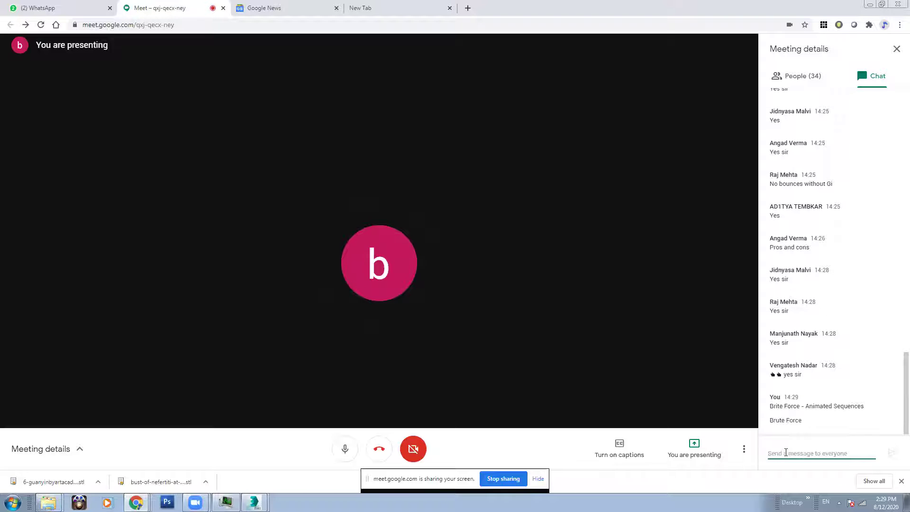
Step: Send the message "Irradiance Map - Static Objects" in the meeting chat
text(Irradiance Map -)
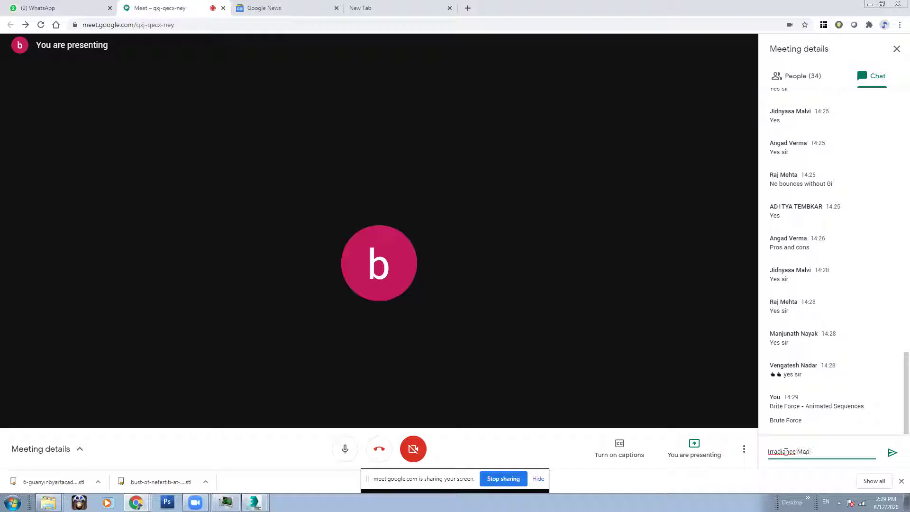
text( Static Objects)
key(Return)
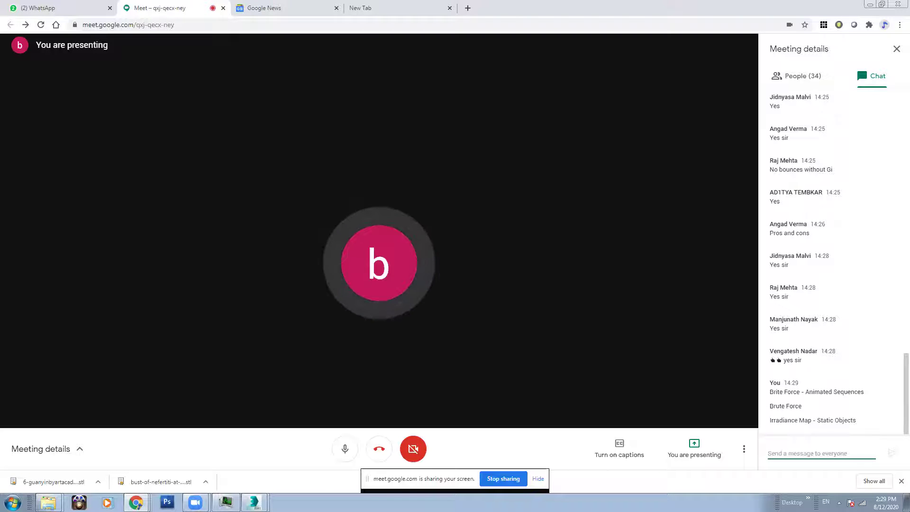
Step: Switch to the V-Ray frame buffer showing the teapot render in 3ds Max and dismiss the presenting notification
mouse_move(254, 502)
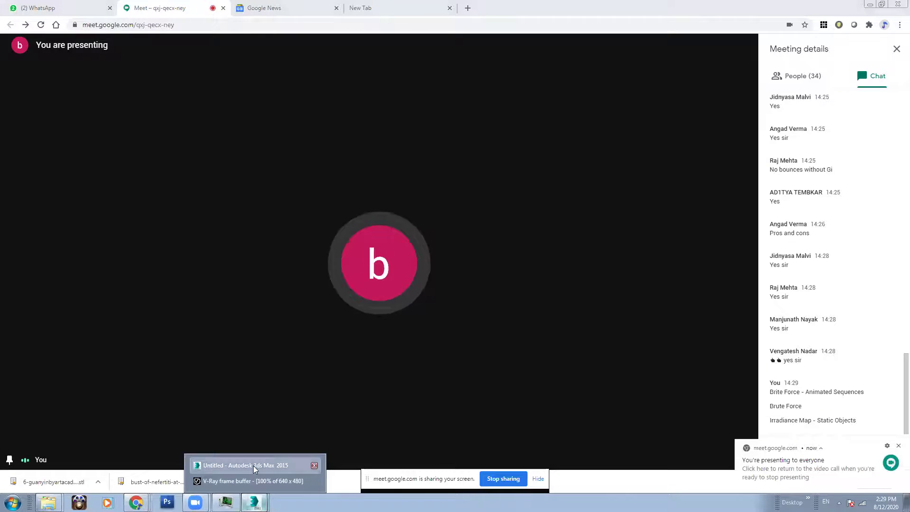
click(253, 480)
click(230, 272)
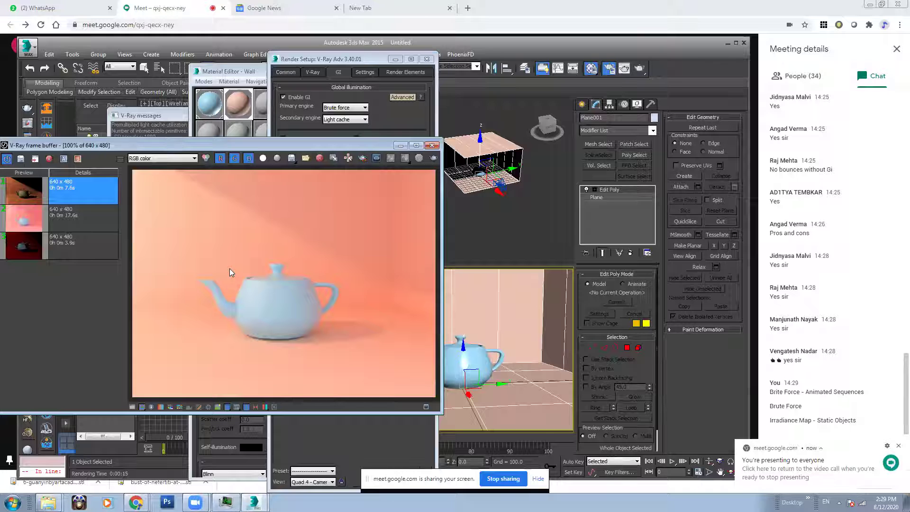
click(898, 446)
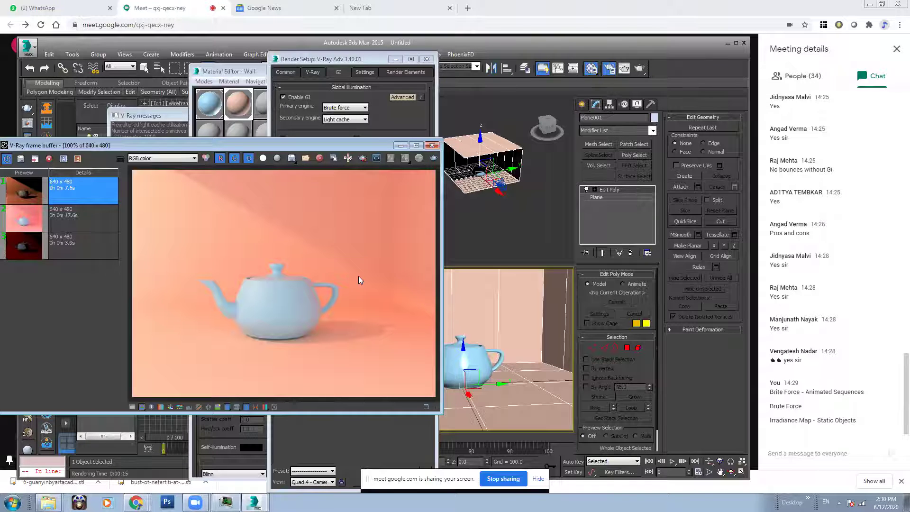
Step: Reselect Brute force as the primary GI engine and move the render settings window clear of the teapot render
click(349, 108)
click(341, 129)
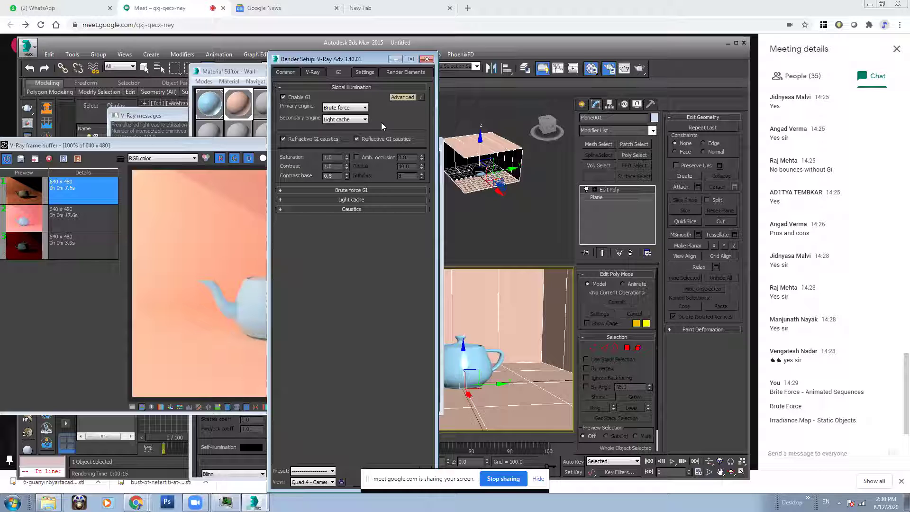
drag(360, 60, 467, 57)
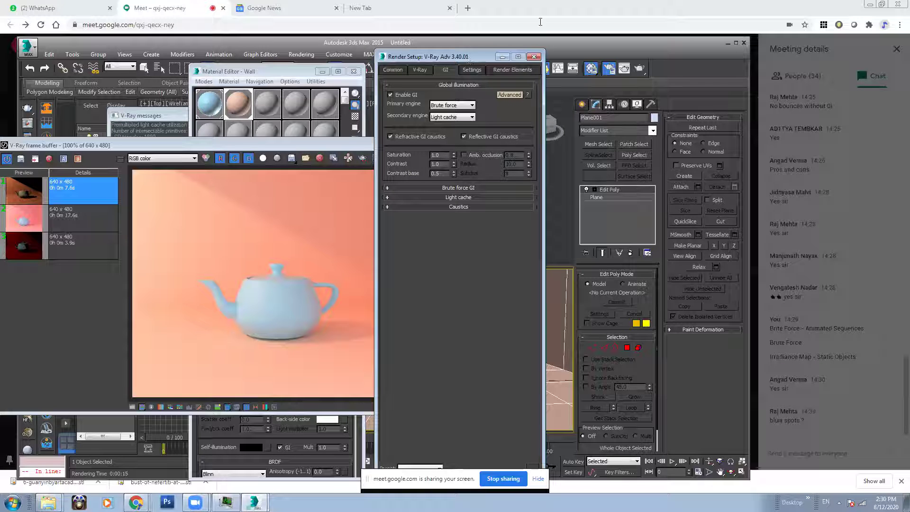
Step: Admit the participant waiting to join the meeting and bring the V-Ray frame buffer back beside the GI render settings
click(728, 43)
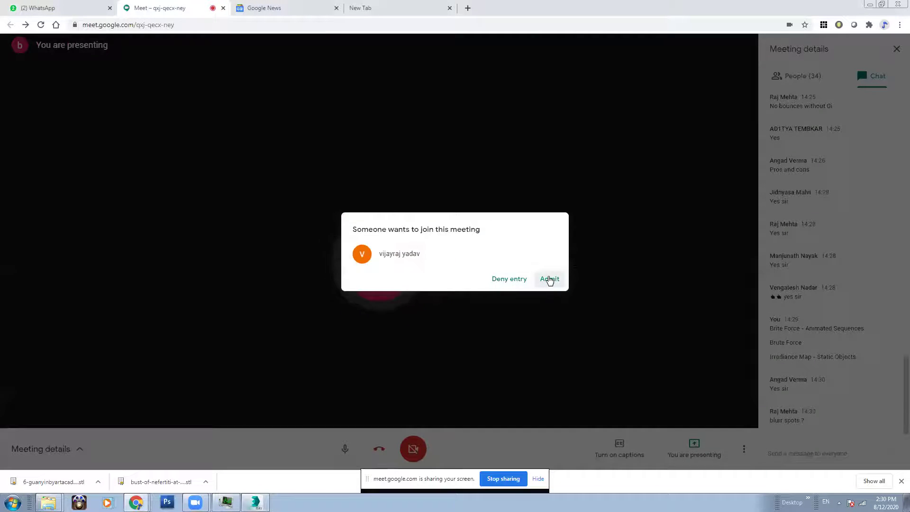
click(549, 279)
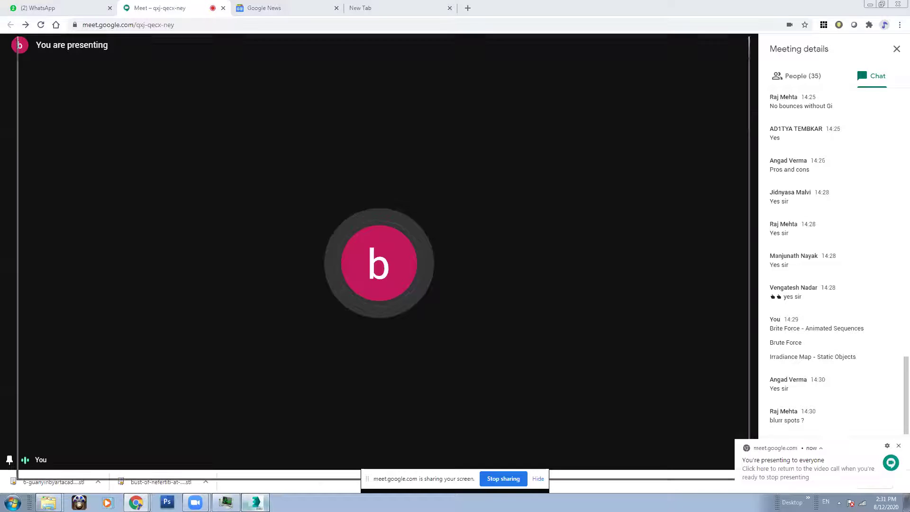
key(alt+Tab)
click(162, 289)
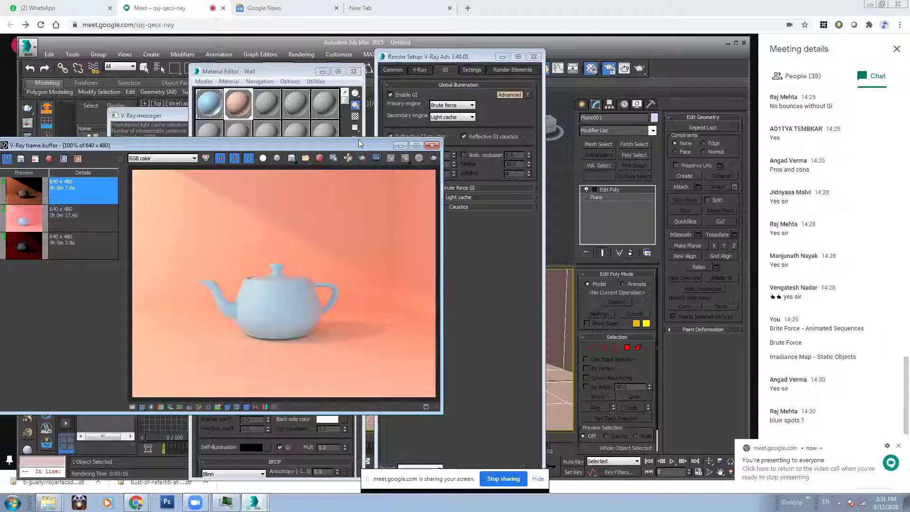
drag(384, 147, 340, 122)
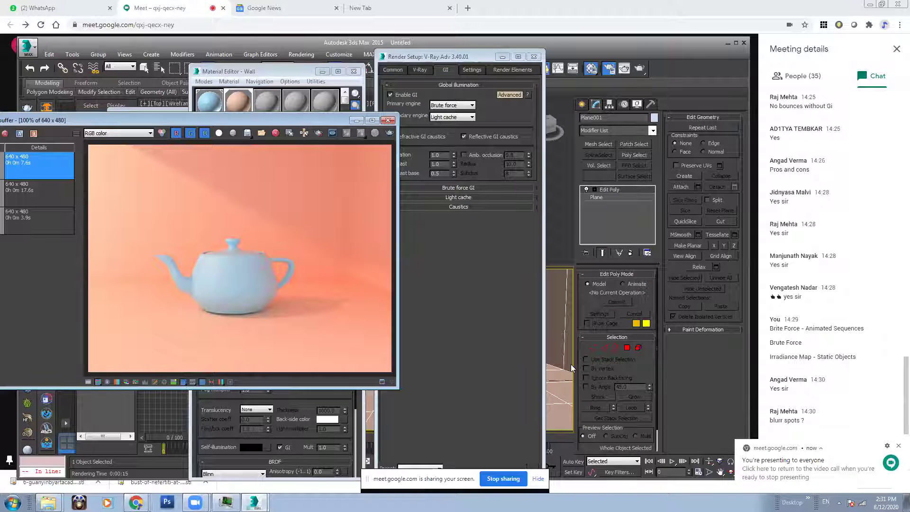
click(898, 447)
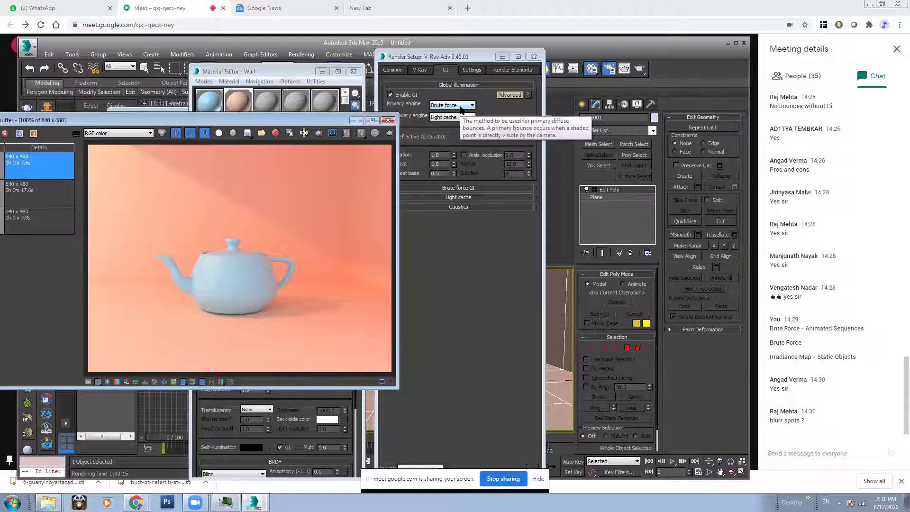
Step: Switch to the Chaos Group help site in Chrome and search the V-Ray documentation for "brute force"
click(136, 502)
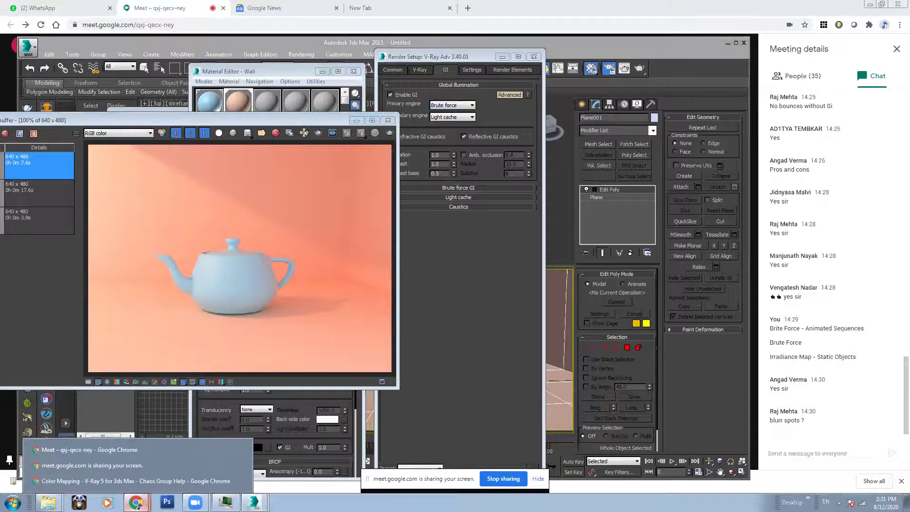
click(135, 480)
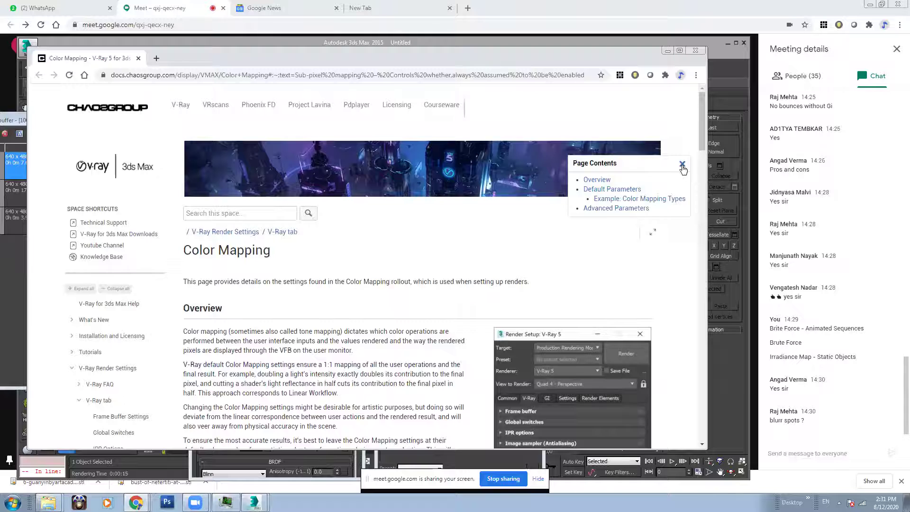
click(683, 164)
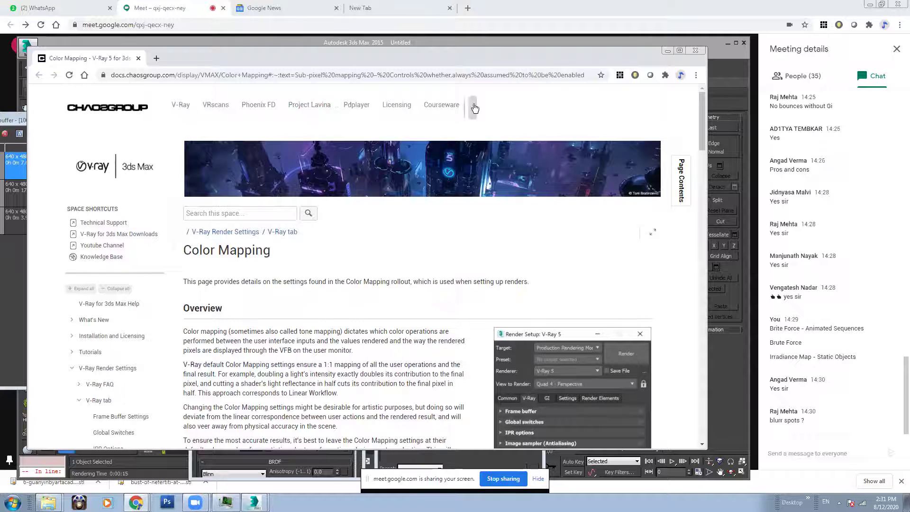
click(214, 215)
text(brute force)
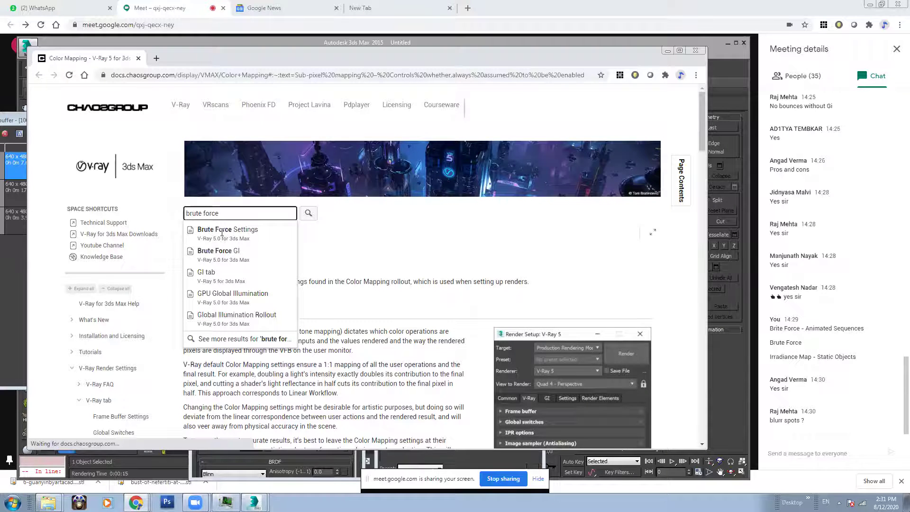
key(Return)
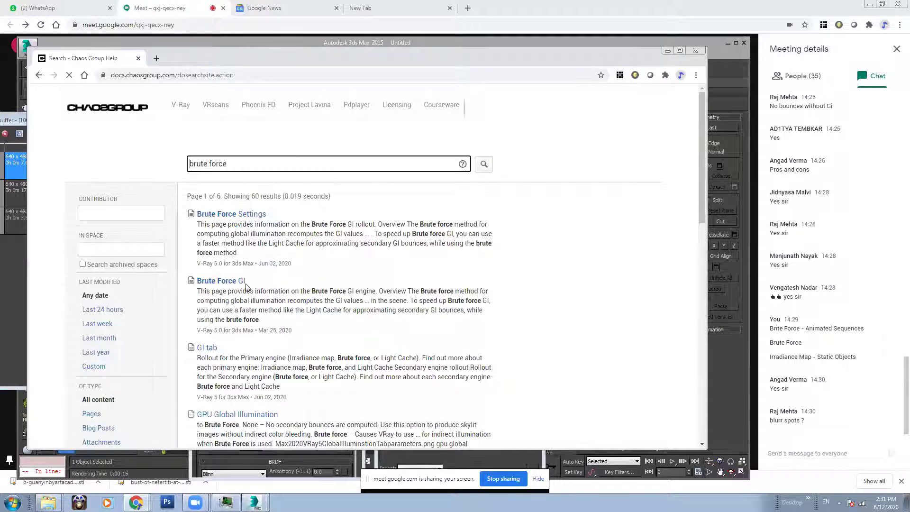
Step: Open the Brute Force Settings and Brute Force GI results in new tabs and bring up the Brute Force GI page
right_click(244, 215)
click(279, 223)
right_click(242, 283)
click(275, 290)
click(208, 57)
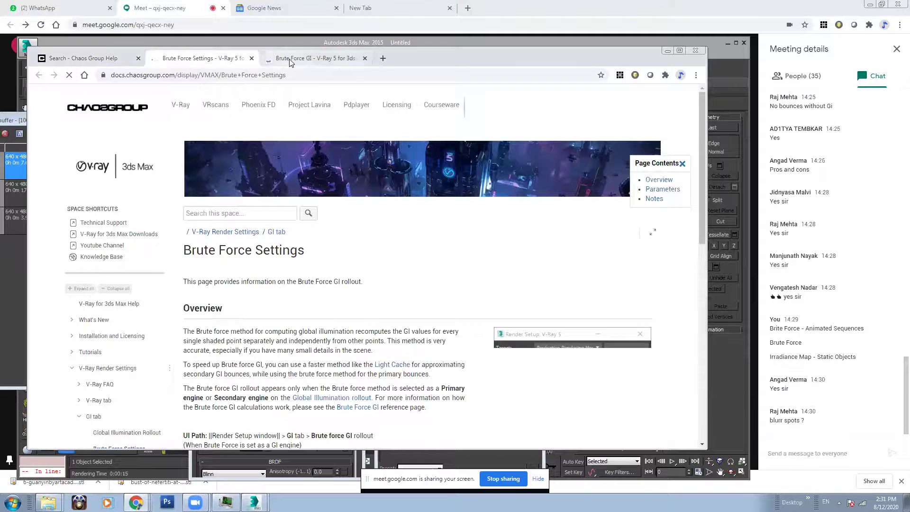
click(308, 57)
Step: Read through the first overview paragraph on Brute Force GI, highlighting how GI values are recomputed, its speed and its accuracy
scroll(194, 259, down, 2)
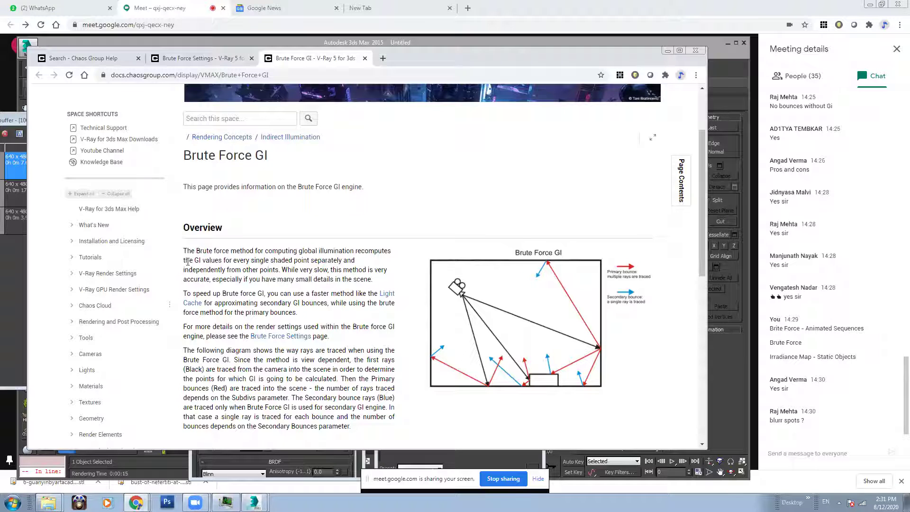
drag(201, 261, 361, 263)
click(237, 263)
click(320, 263)
click(258, 265)
drag(183, 249, 342, 269)
click(242, 269)
click(356, 268)
drag(186, 280, 374, 283)
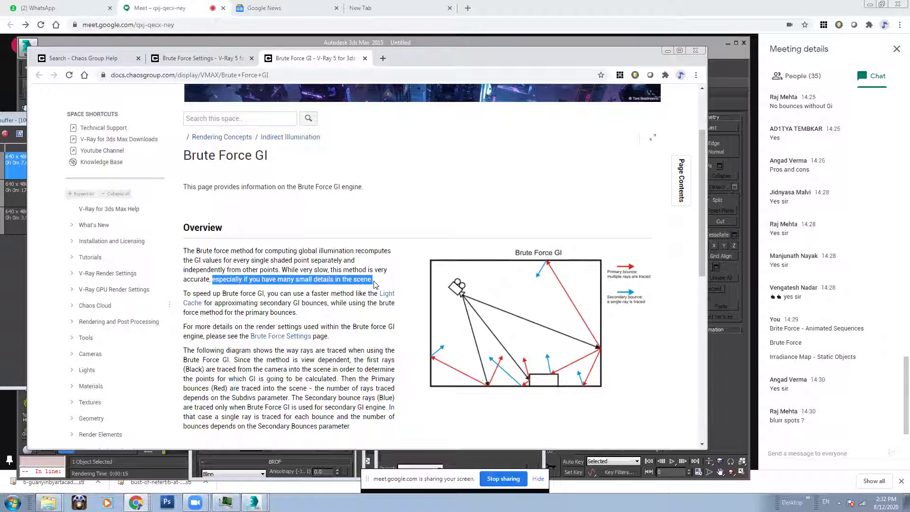
click(372, 280)
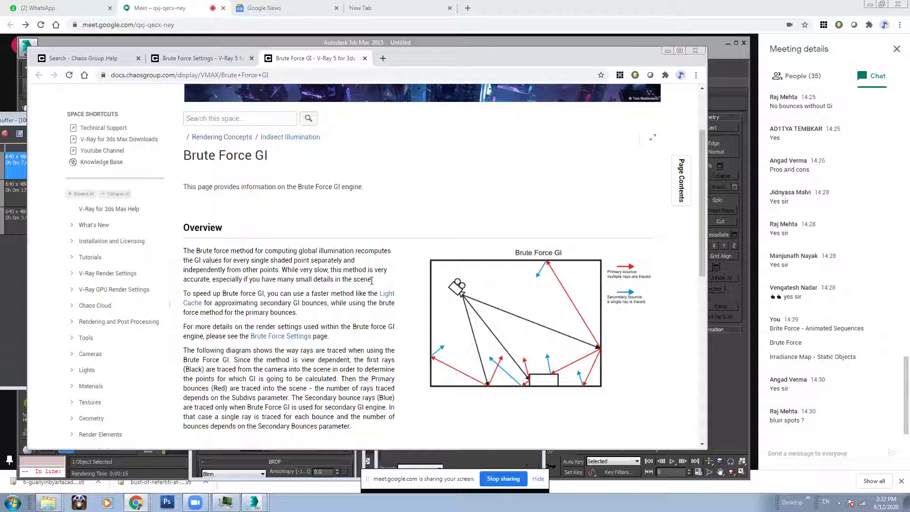
Step: Examine the Brute Force GI ray diagram and highlight the paragraph explaining how the rays are traced
scroll(287, 329, down, 2)
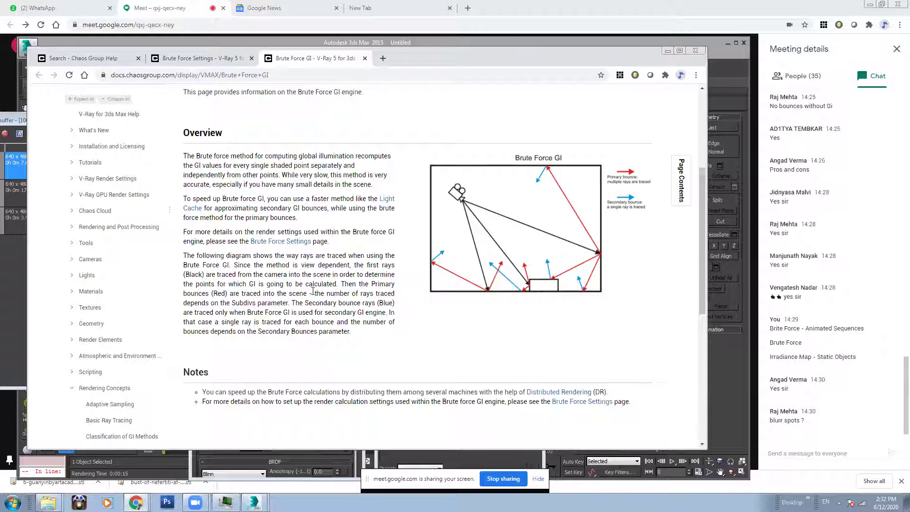
drag(185, 259, 362, 334)
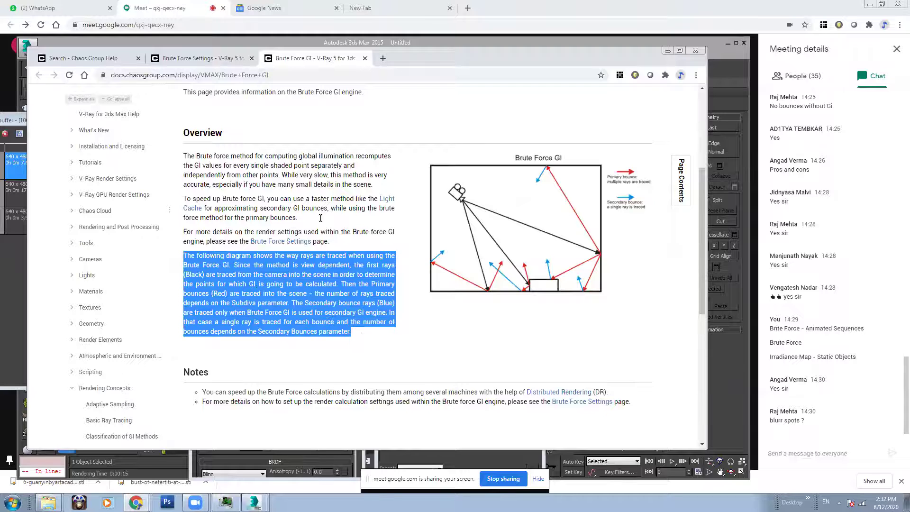
click(306, 304)
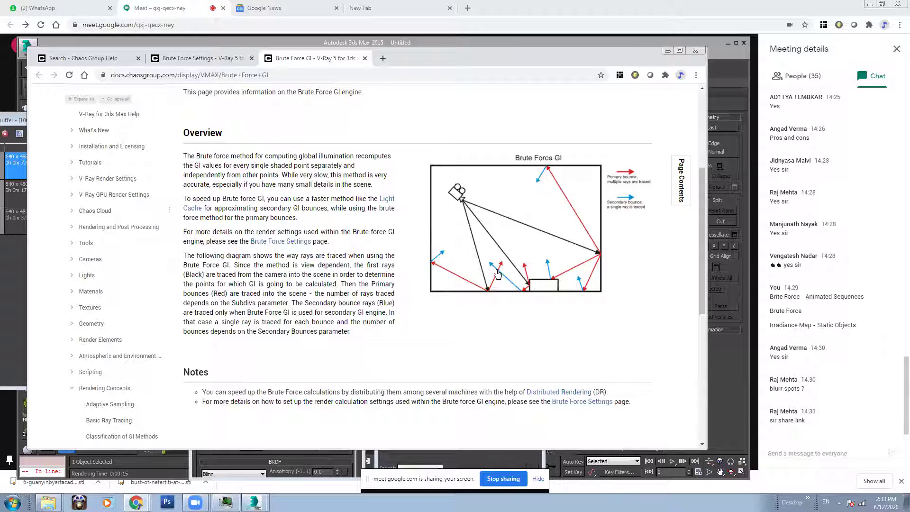
Step: Copy the Brute Force GI page link and send it in the Google Meet chat
click(294, 75)
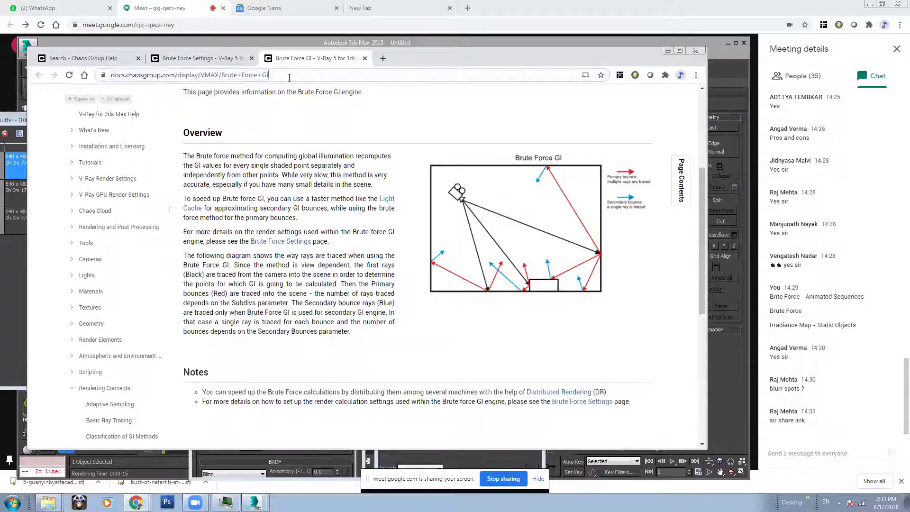
right_click(289, 76)
click(320, 133)
click(811, 456)
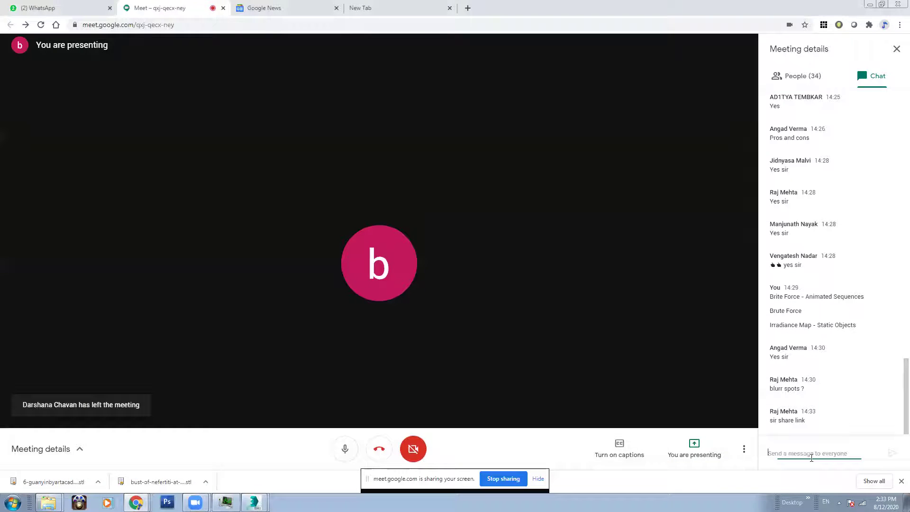
key(ctrl+v)
key(Return)
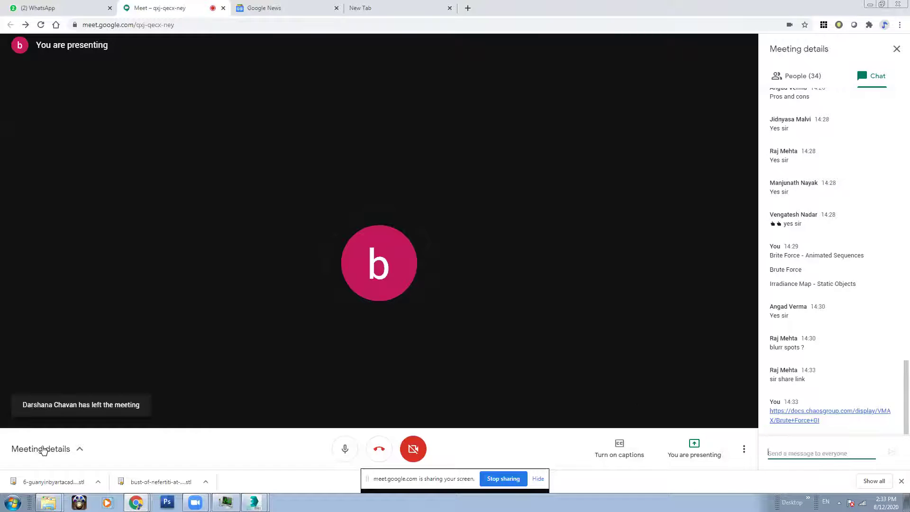
Step: Return to the V-Ray frame buffer in 3ds Max and nudge its window beside the GI render settings
mouse_move(255, 502)
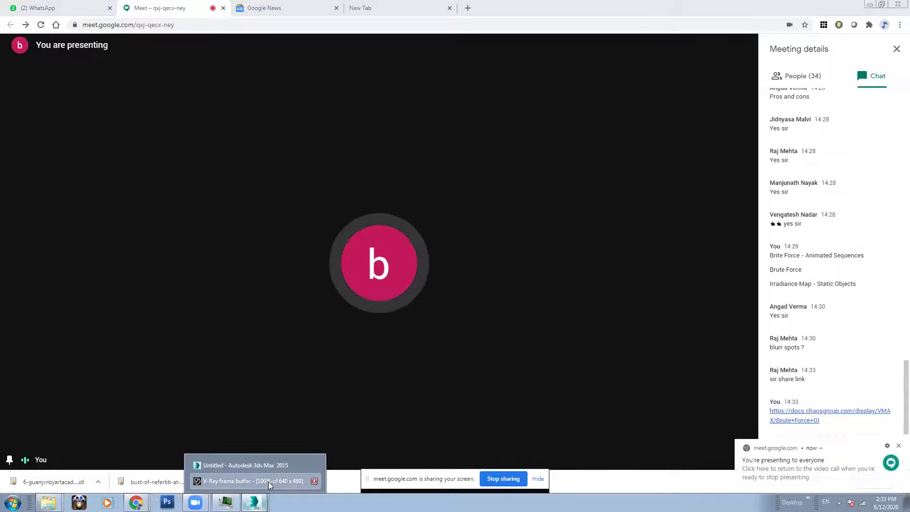
click(268, 482)
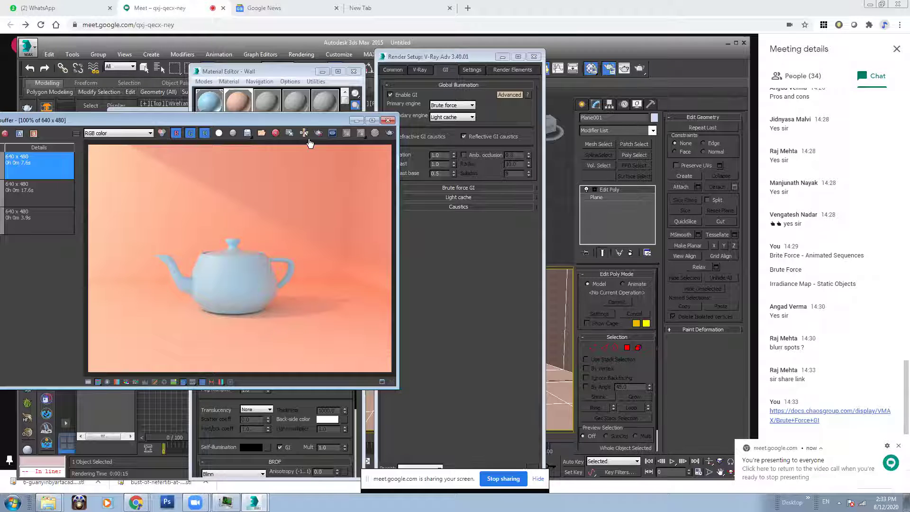
mouse_move(310, 121)
mouse_down()
mouse_move(415, 154)
mouse_move(321, 126)
mouse_up()
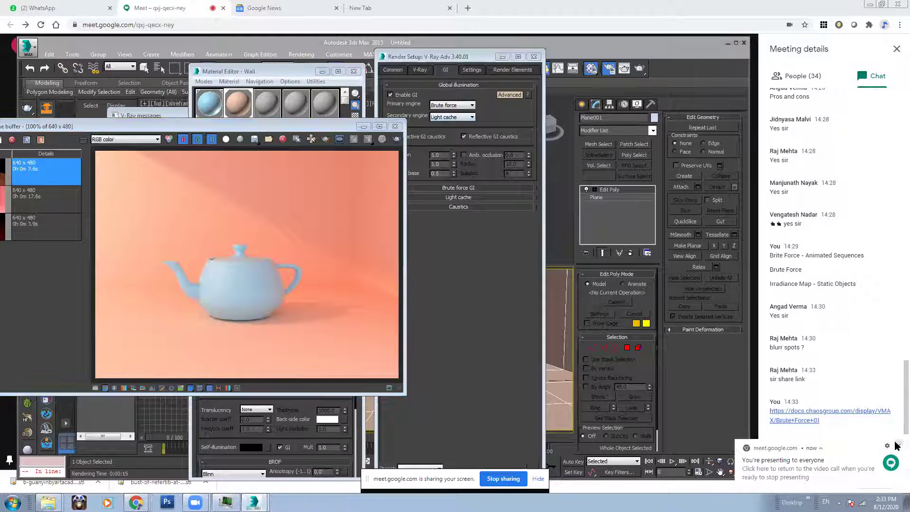
click(804, 456)
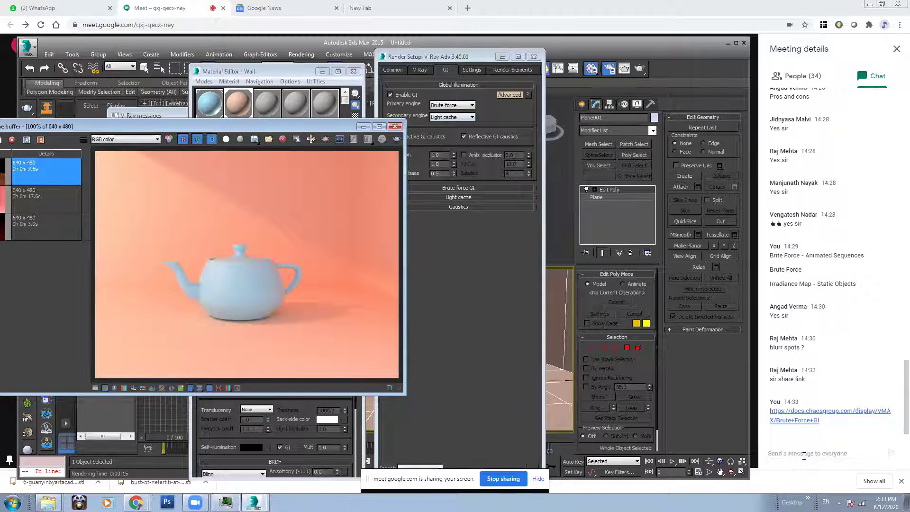
Step: Go over the primary GI engine list, try Irradiance map and restore Brute force
click(459, 106)
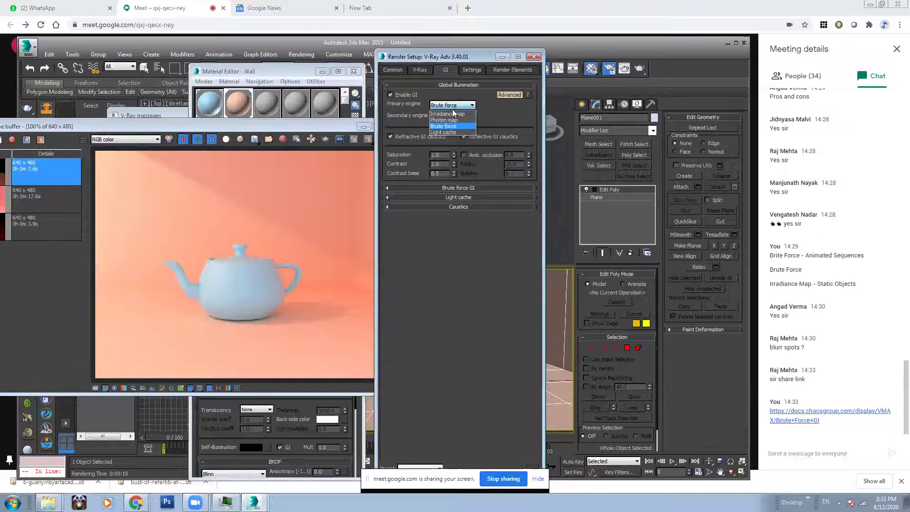
click(457, 105)
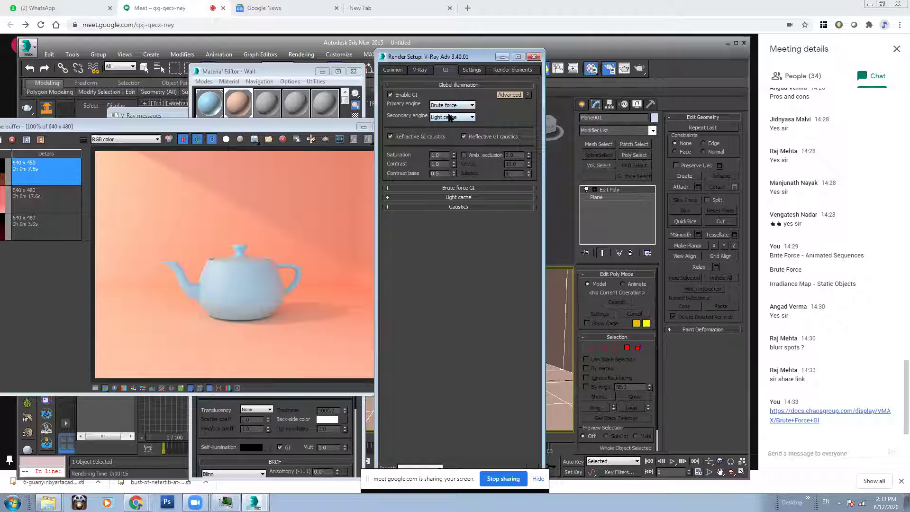
click(446, 106)
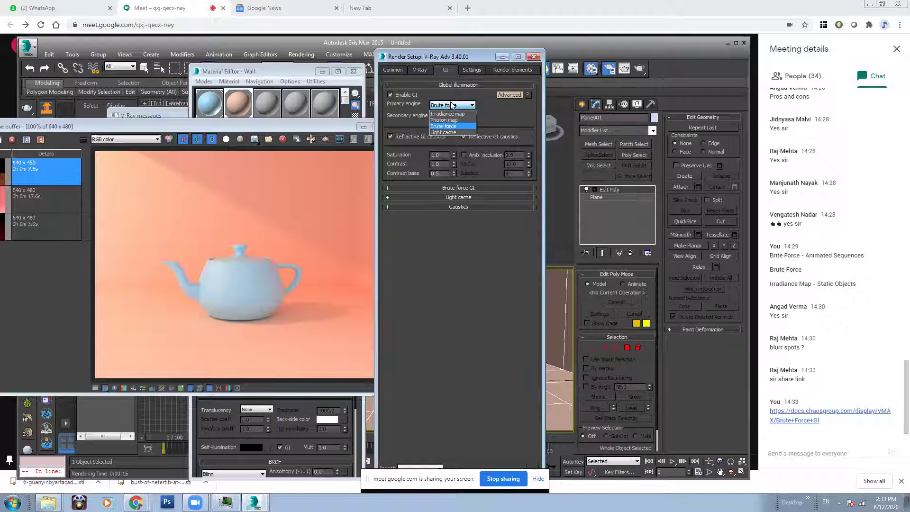
click(444, 114)
click(461, 105)
click(453, 126)
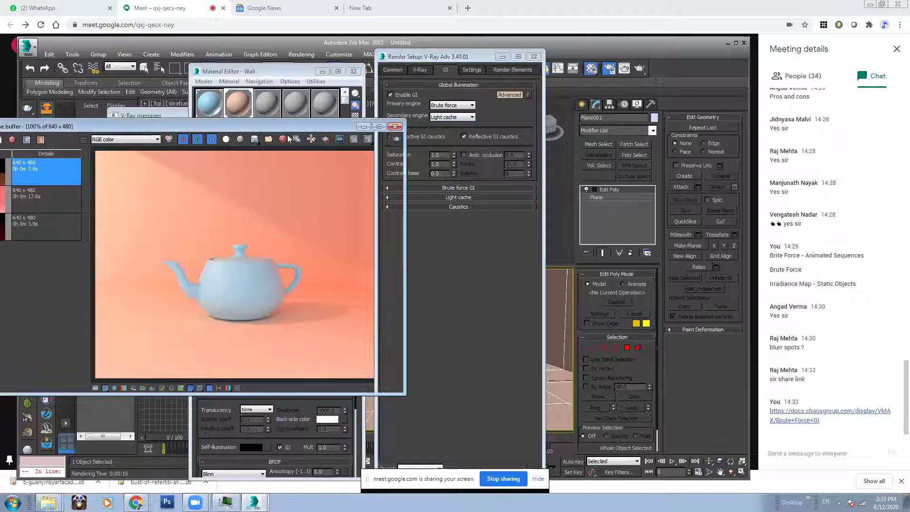
Step: Close the V-Ray frame buffer, the Material Editor and the Render Setup window
click(396, 139)
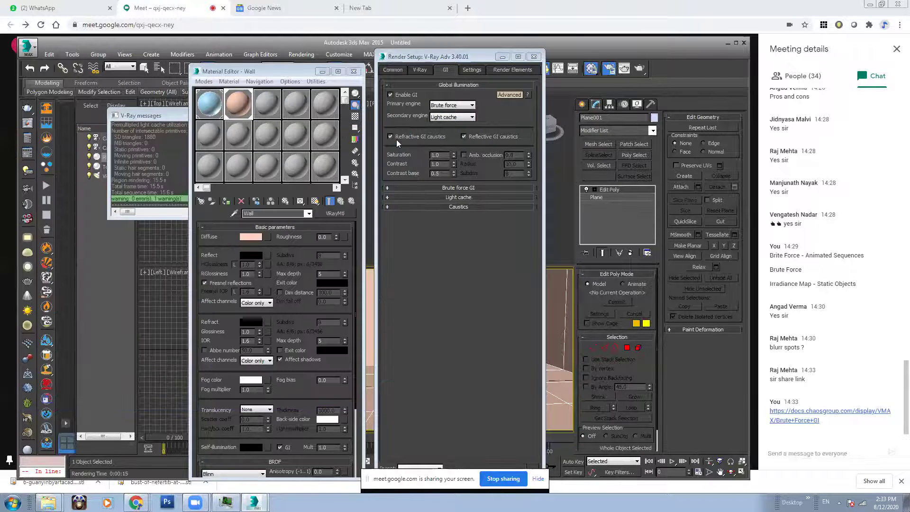
click(354, 71)
click(534, 57)
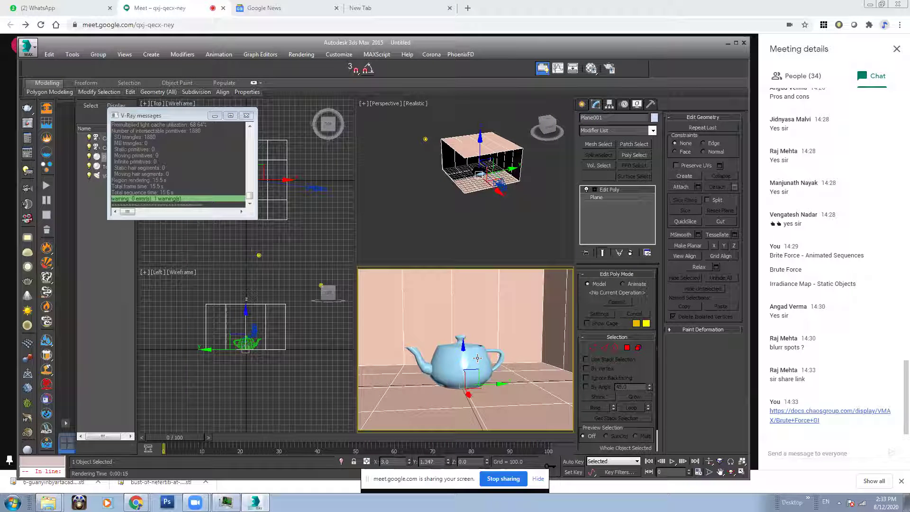
Step: Open the recent scene Living_Room_Layout_V05_2014.max without saving the teapot scene, accepting the updated V-Ray features and continuing despite missing external files
click(29, 52)
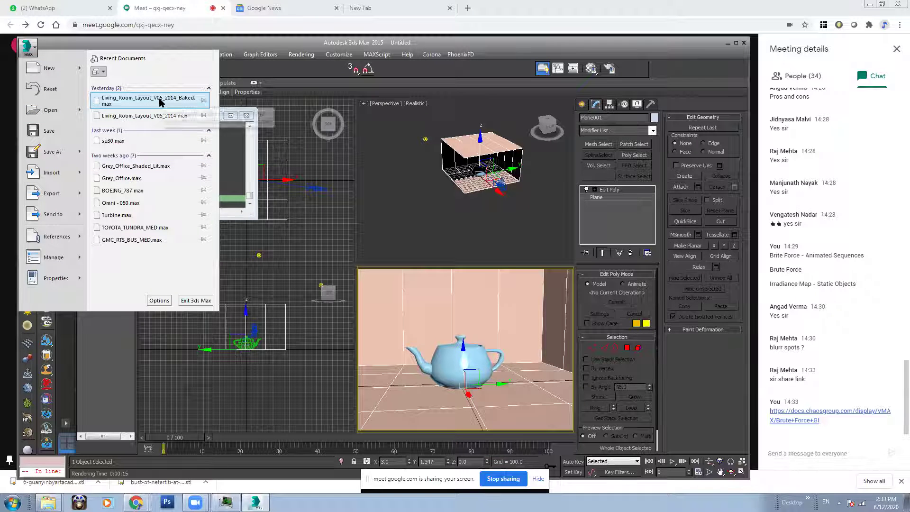
click(161, 116)
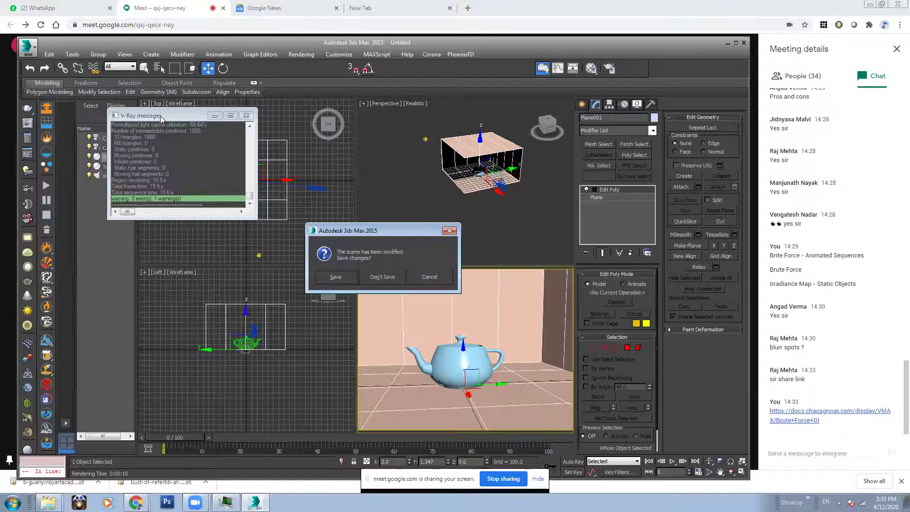
click(389, 279)
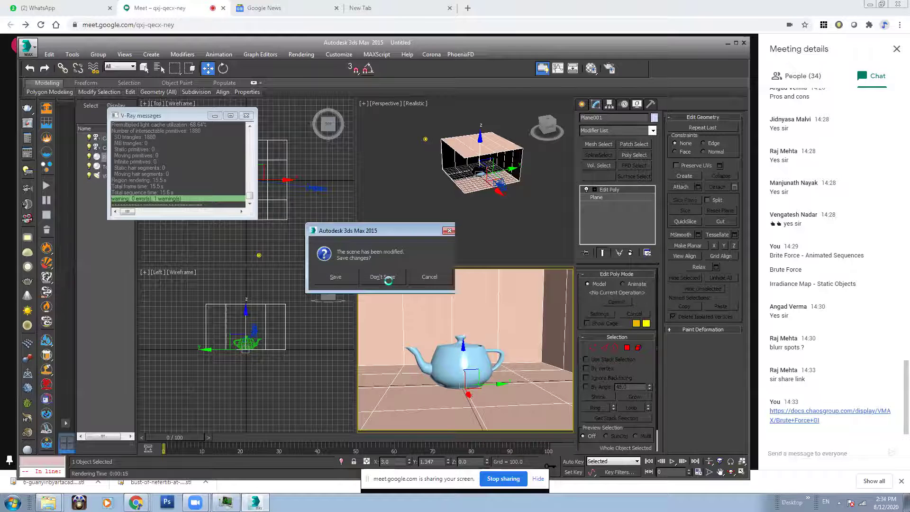
click(439, 339)
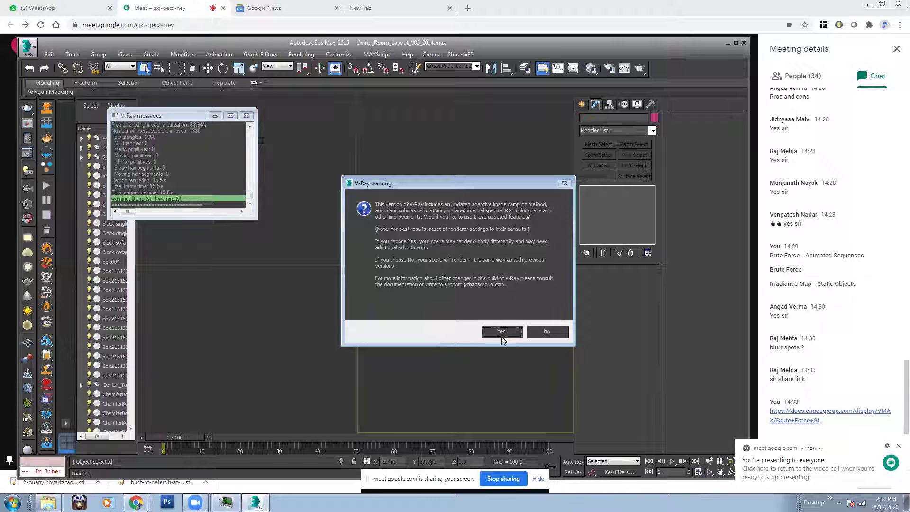
click(502, 333)
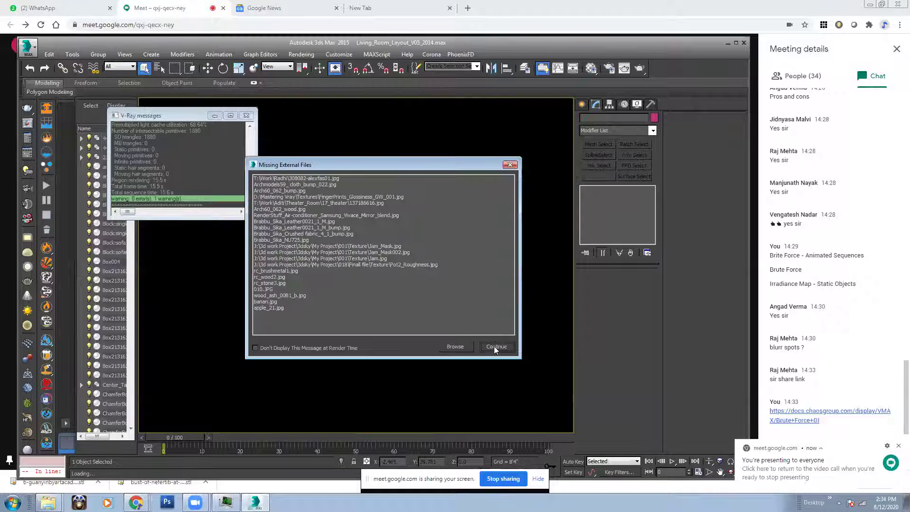
click(494, 346)
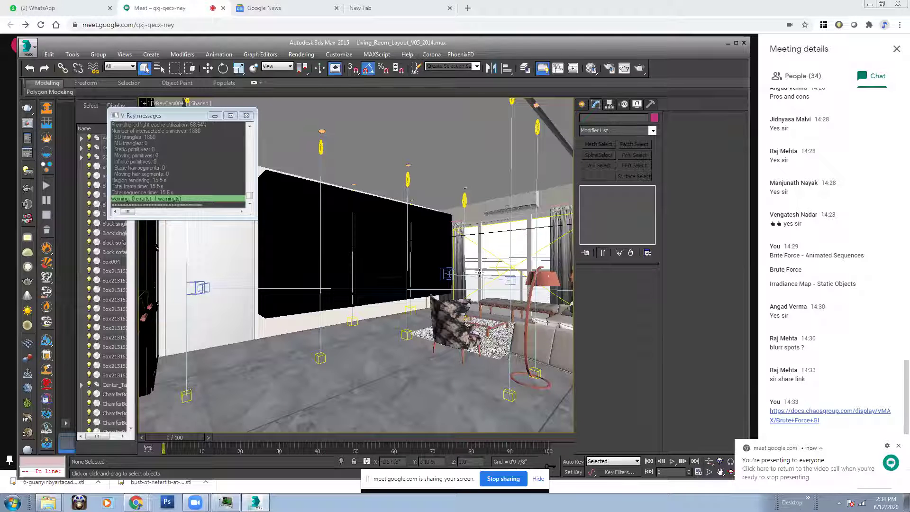
Step: Switch the viewport to the scene camera facing the sofa and coffee table, and display edged faces
click(169, 104)
click(205, 138)
click(411, 199)
key(alt+q)
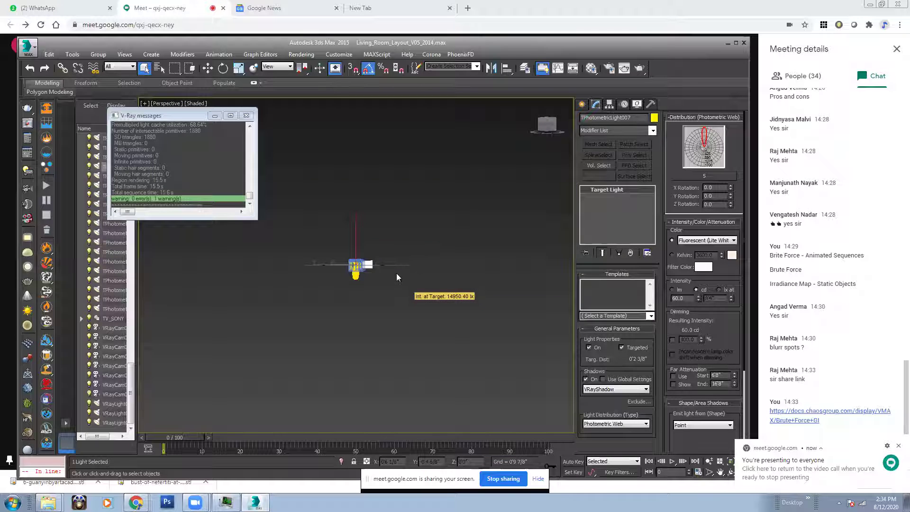
alt+middle_drag(396, 281, 375, 193)
click(173, 103)
mouse_move(204, 111)
click(360, 126)
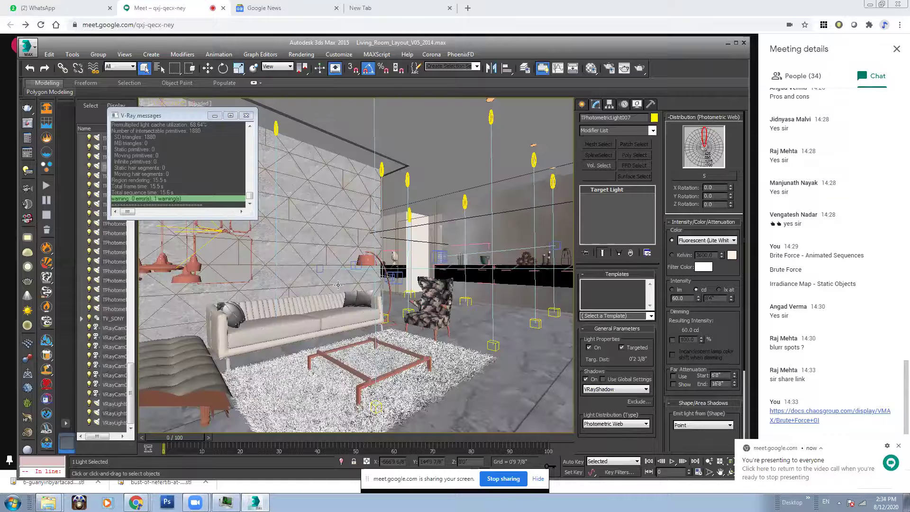
click(314, 326)
key(F4)
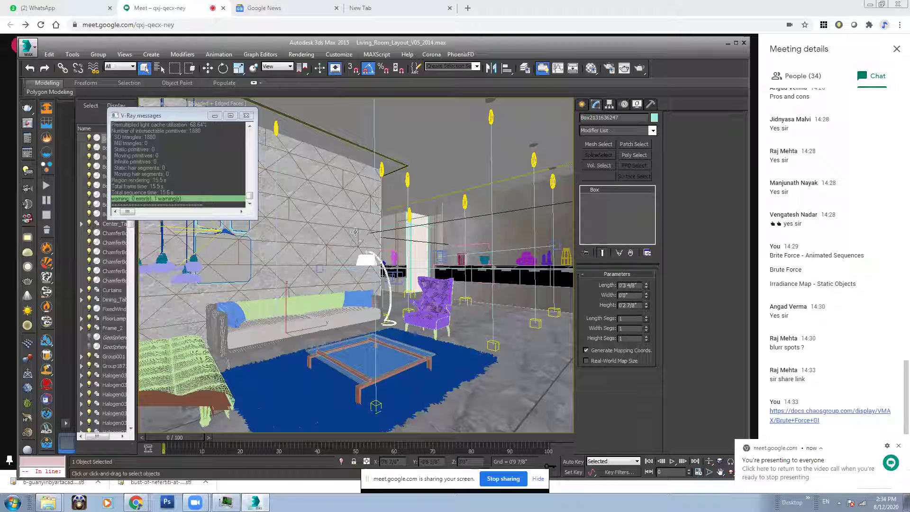
Step: Return to the perspective view and frame the dining table group among its chairs
click(161, 104)
click(188, 139)
click(332, 308)
scroll(332, 308, up, 3)
alt+middle_drag(332, 308, 434, 232)
click(389, 235)
click(296, 283)
key(z)
alt+middle_drag(296, 282, 444, 303)
click(324, 278)
key(z)
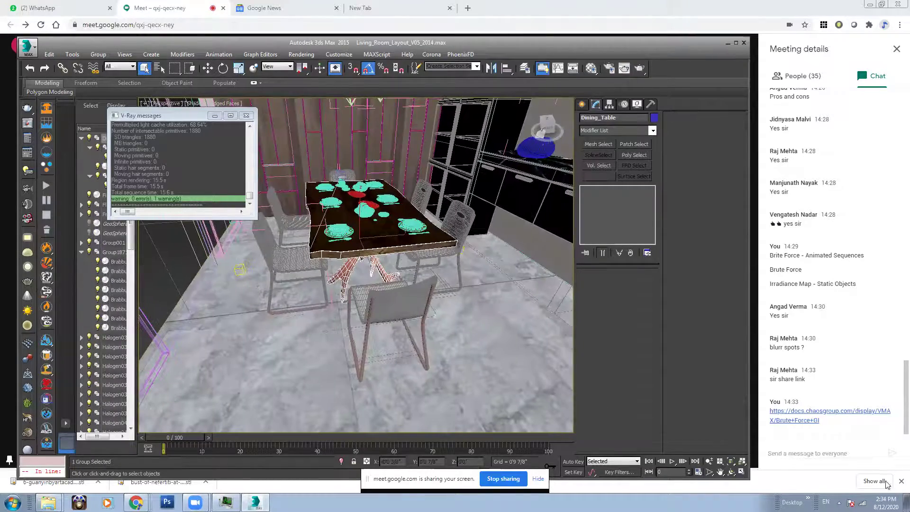
Step: Widen the view to the whole dining area, select the camera VRayCam003 and look through it
click(709, 461)
drag(406, 180, 406, 223)
alt+middle_drag(407, 224, 441, 250)
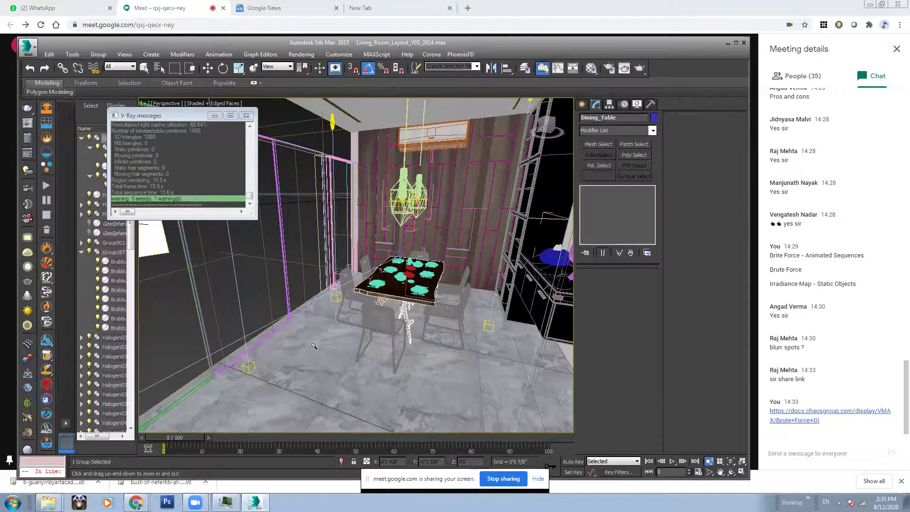
alt+middle_drag(388, 230, 407, 222)
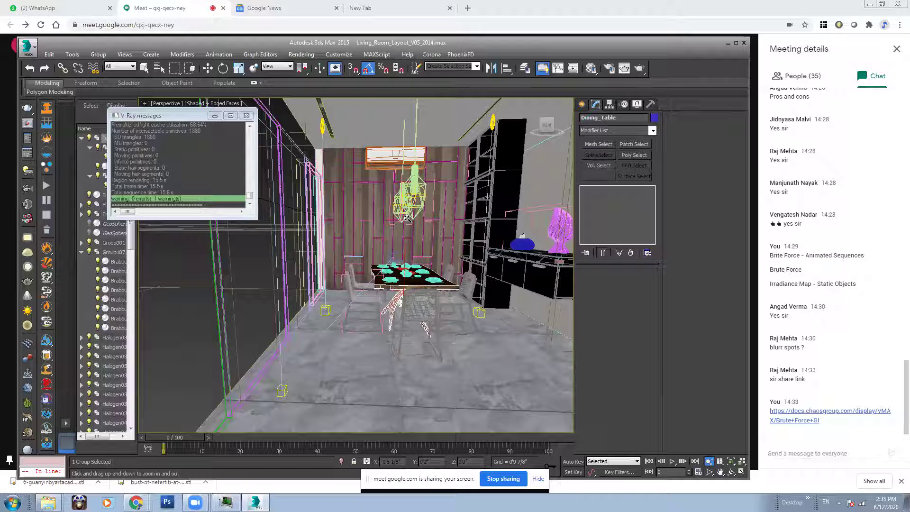
alt+middle_drag(421, 273, 417, 274)
click(145, 68)
click(365, 356)
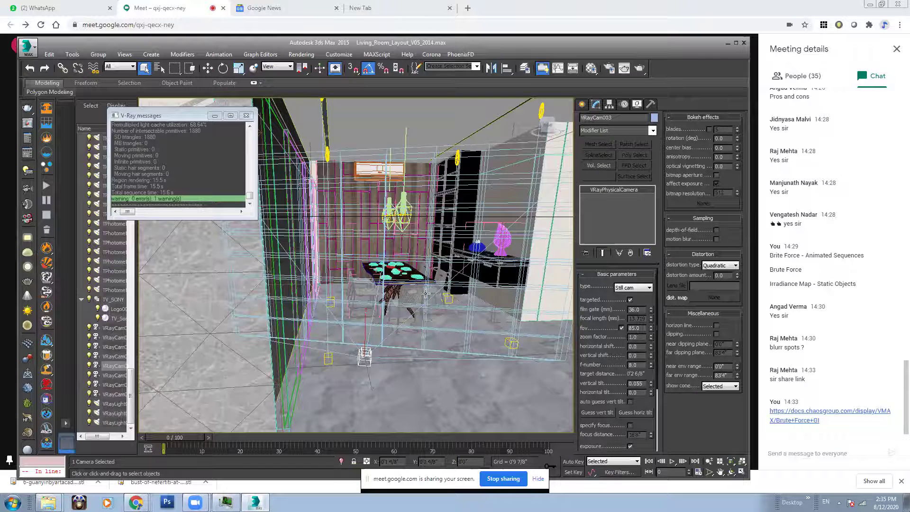
key(c)
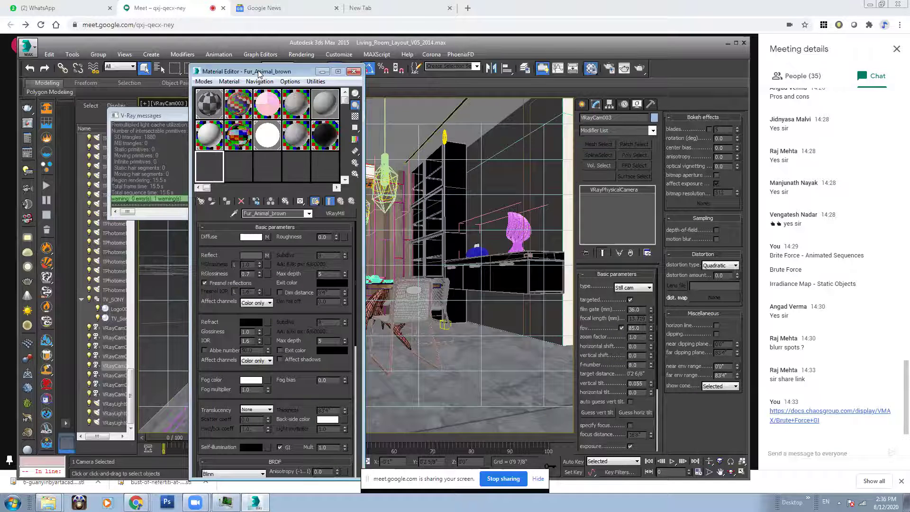
Step: Show the 09 - Default412 material in the Material Editor and move its window clear of the camera view
drag(256, 71, 220, 66)
click(178, 98)
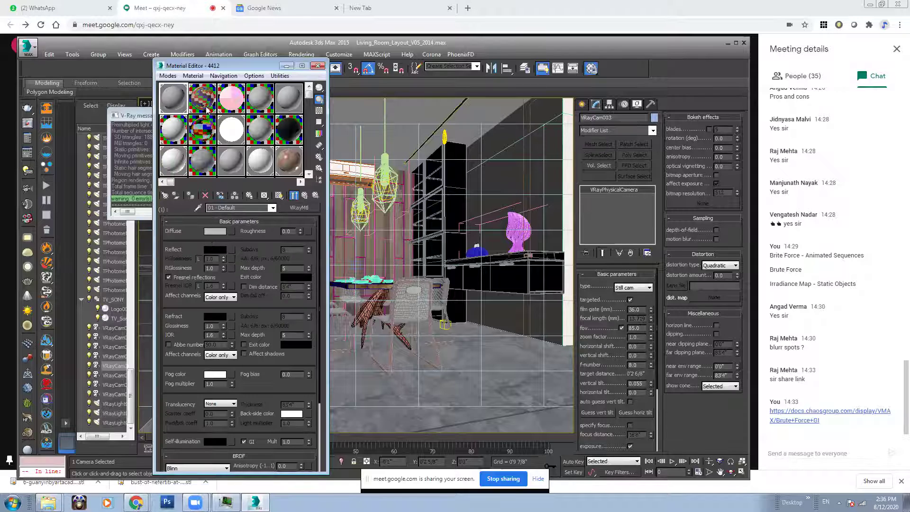
click(203, 163)
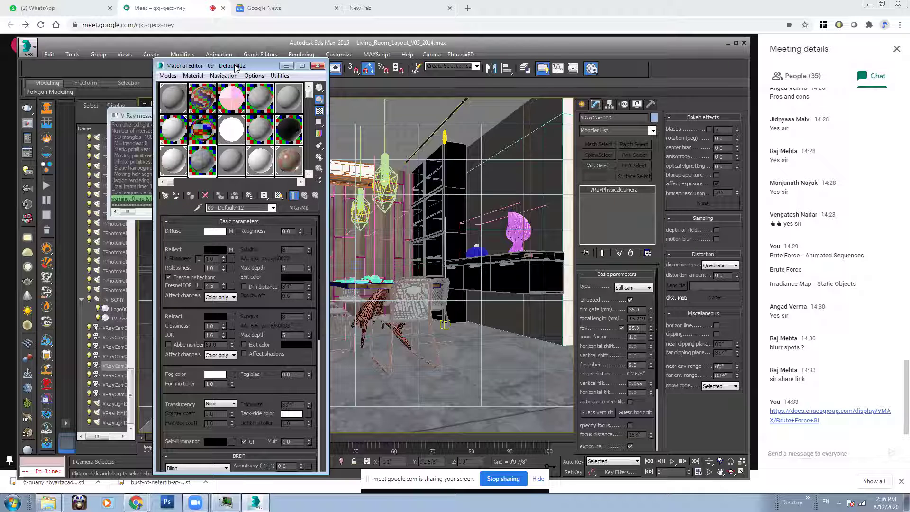
drag(234, 66, 120, 57)
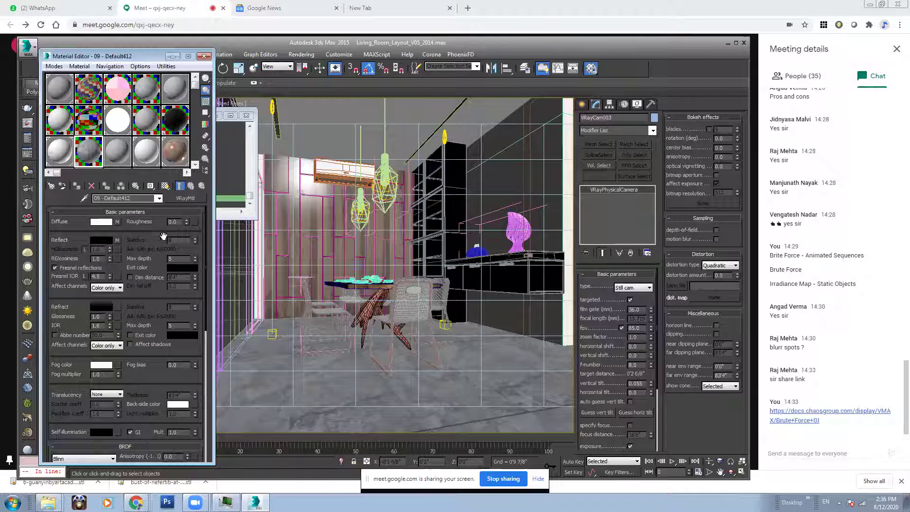
Step: Select the photometric target light beside the tall shelf and look through its intensity, shape and shadow parameters
click(445, 134)
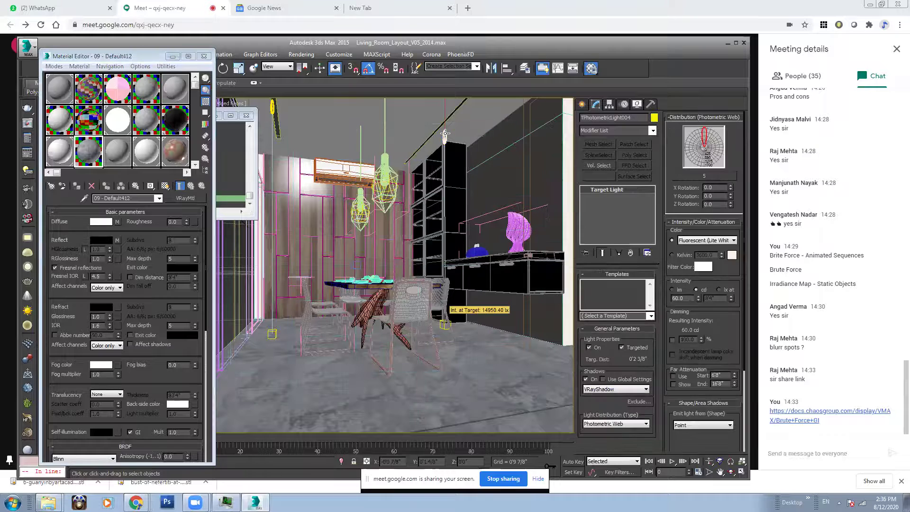
mouse_move(729, 338)
mouse_down()
mouse_move(724, 290)
mouse_move(722, 331)
mouse_up()
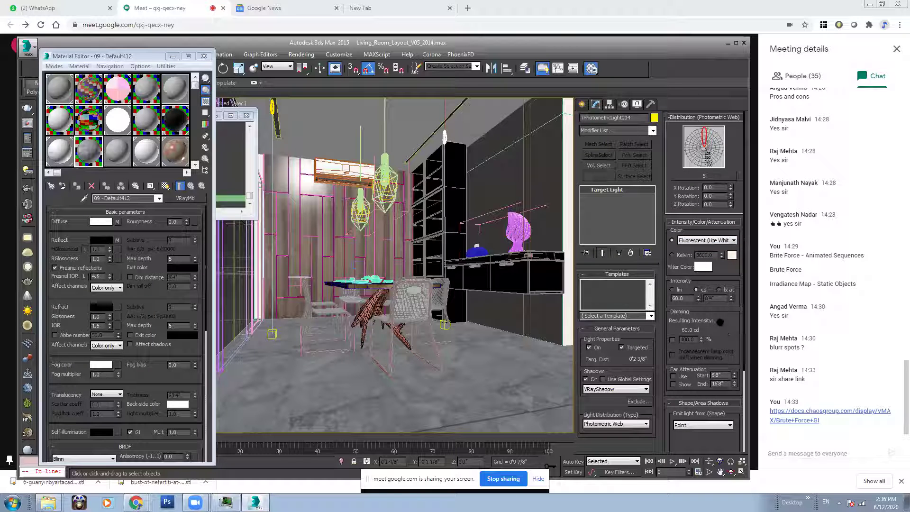
scroll(710, 358, down, 5)
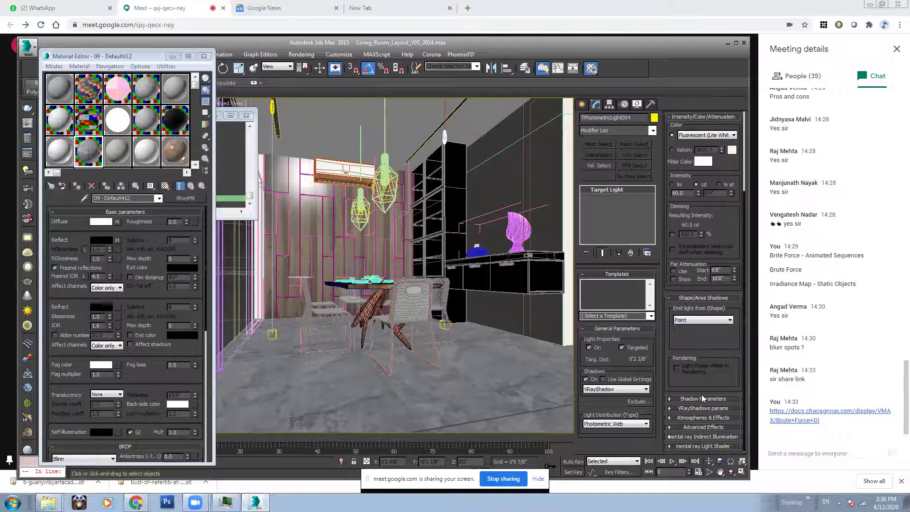
click(702, 397)
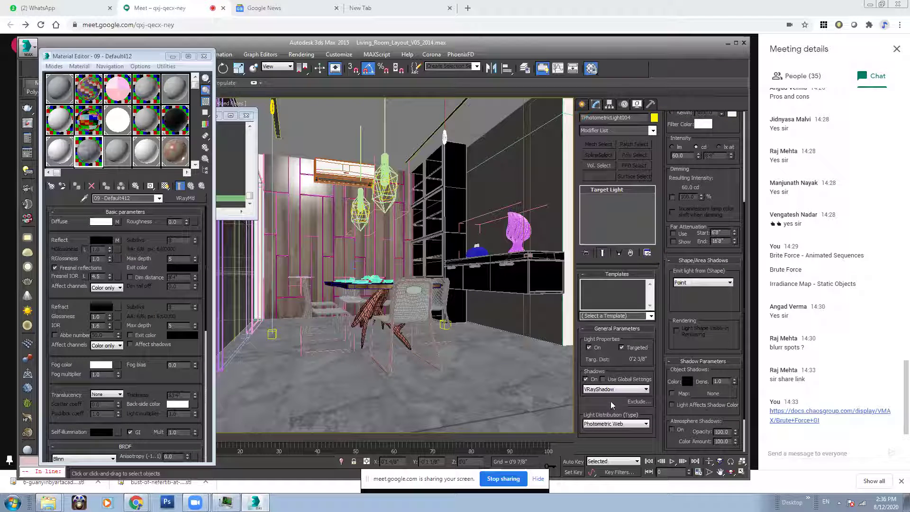
drag(720, 186, 721, 346)
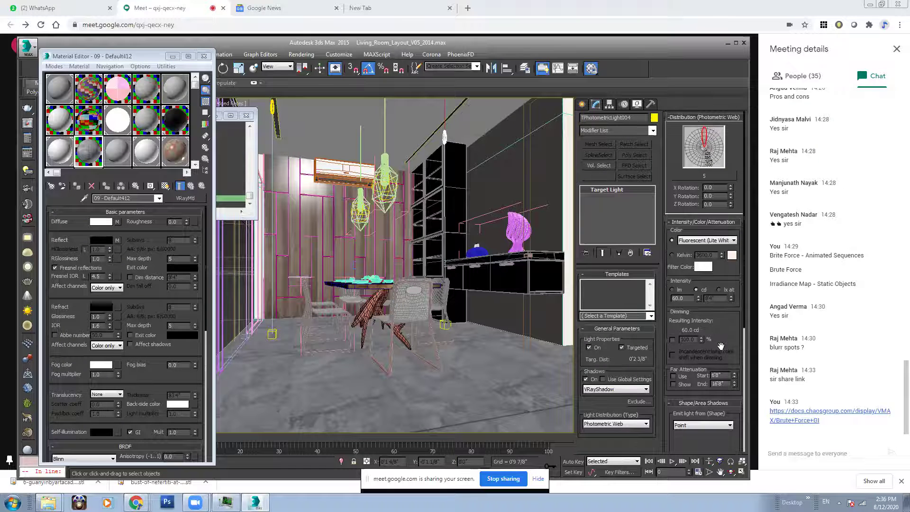
Step: Select the V-Ray sphere light in the pendant lamp and reveal its options and sampling settings
click(356, 212)
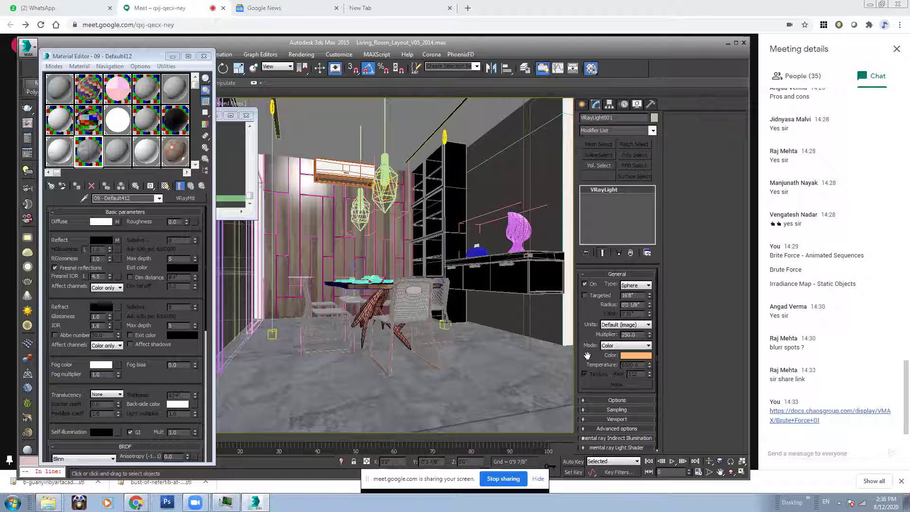
click(617, 400)
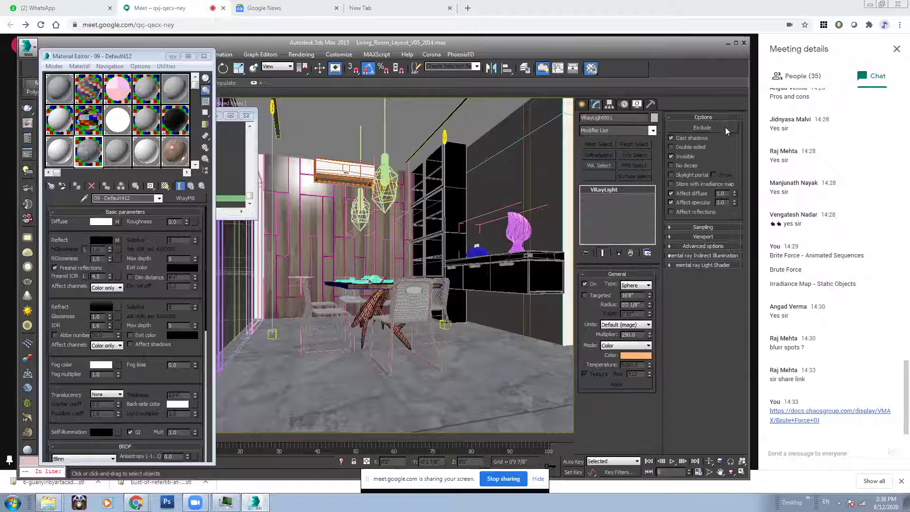
click(702, 227)
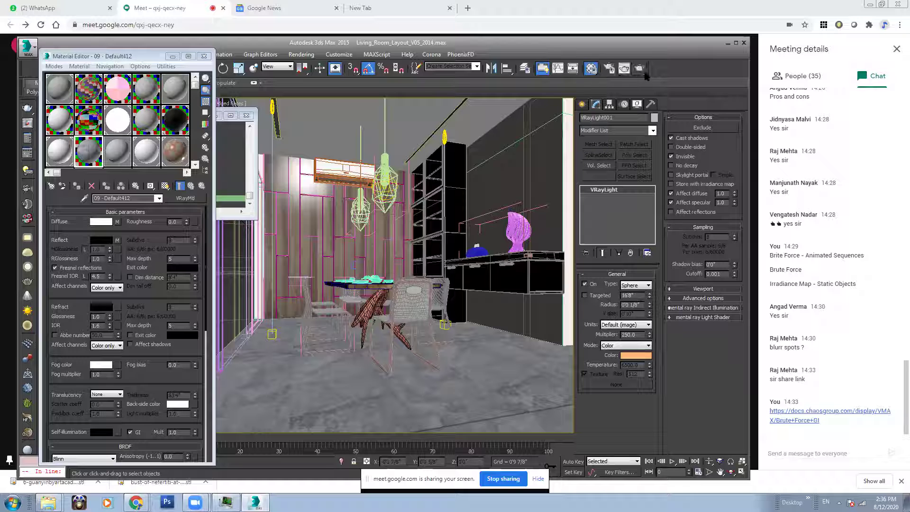
Step: Open the GI render settings beside the Material Editor and set the primary engine to Brute force
click(609, 69)
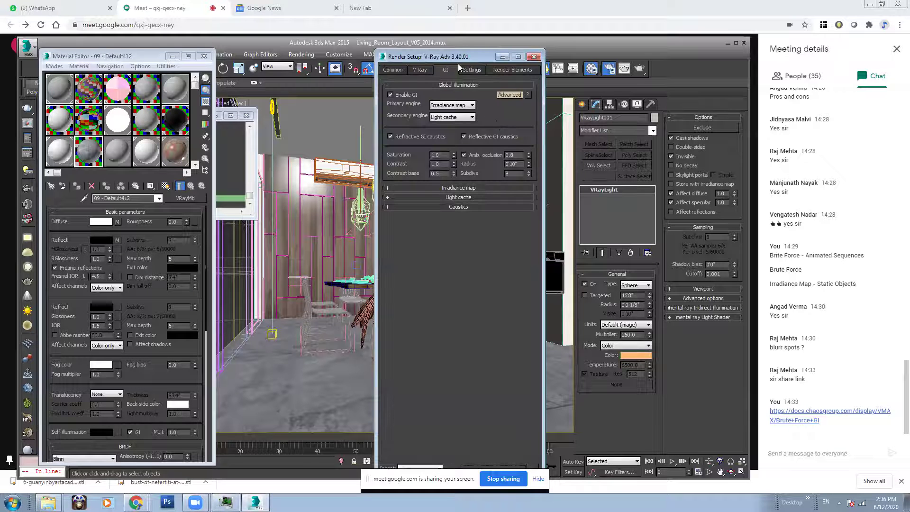
drag(451, 58, 291, 58)
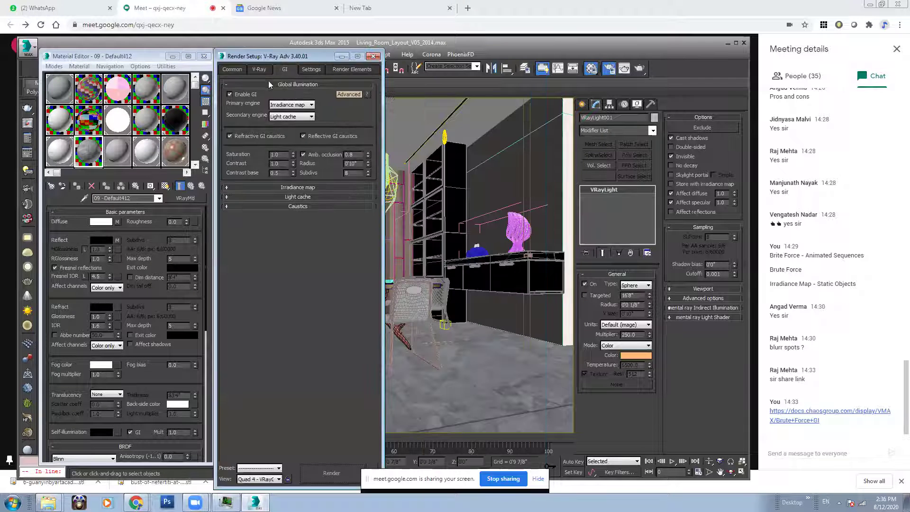
click(285, 105)
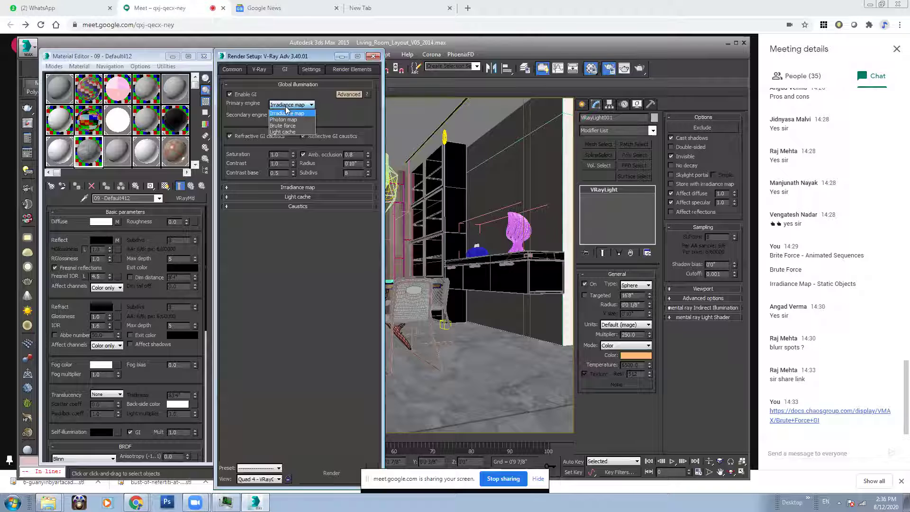
click(282, 125)
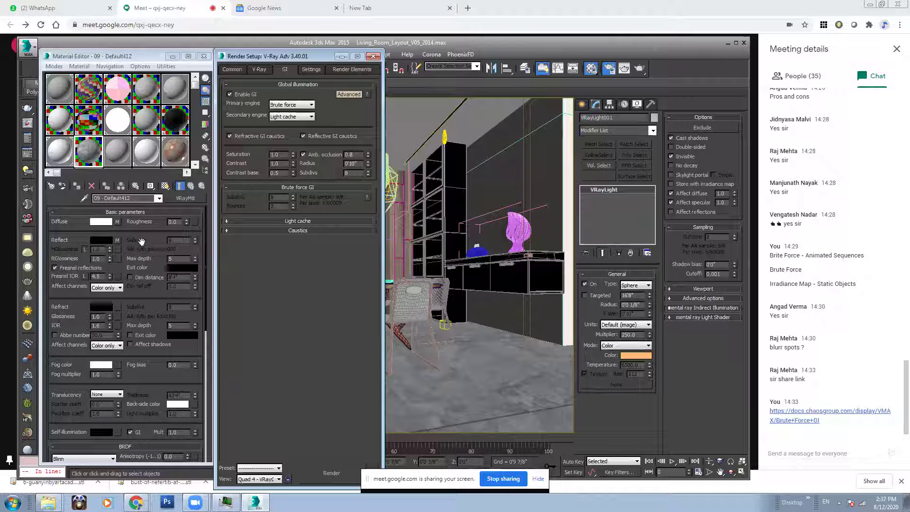
click(61, 148)
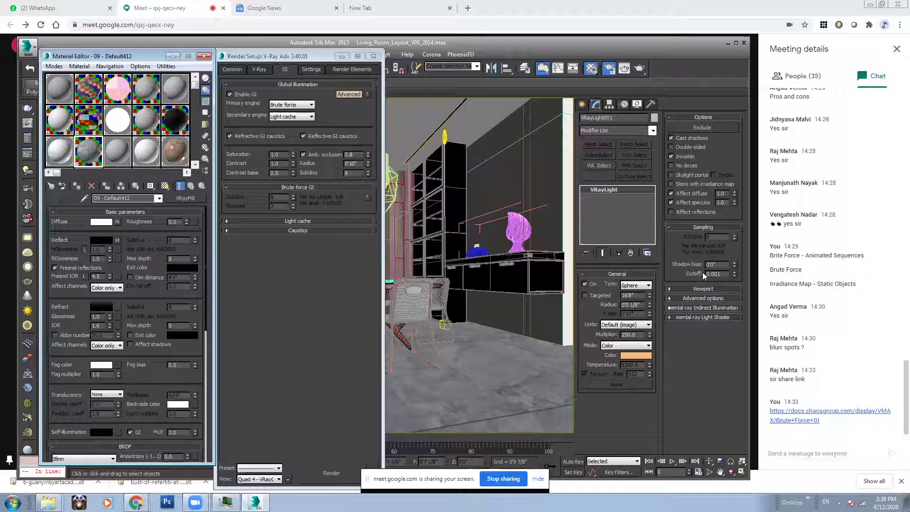
Step: Expand the Global DMC settings in the V-Ray render setup and switch them to Advanced mode
click(262, 70)
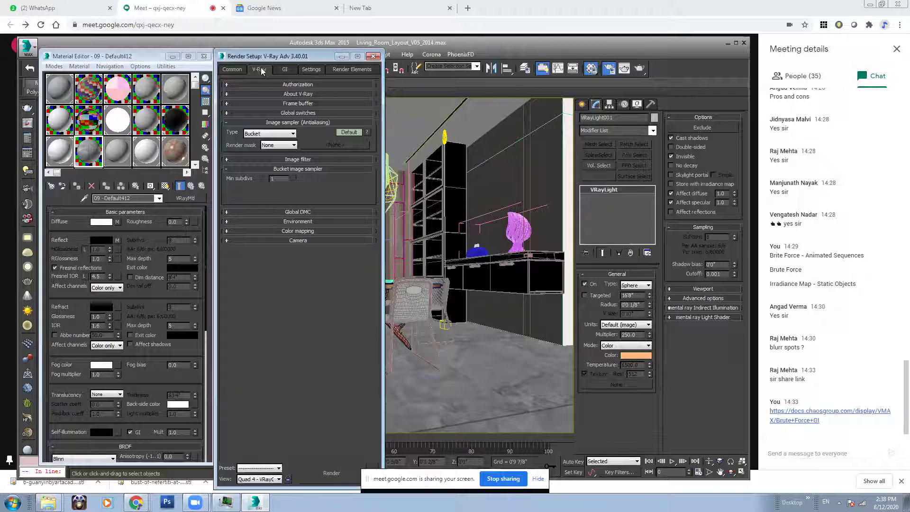
click(309, 212)
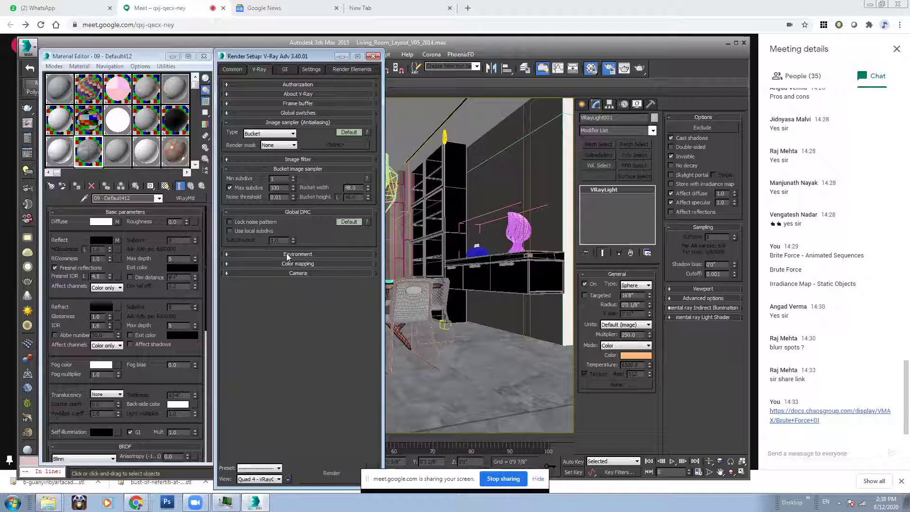
click(341, 223)
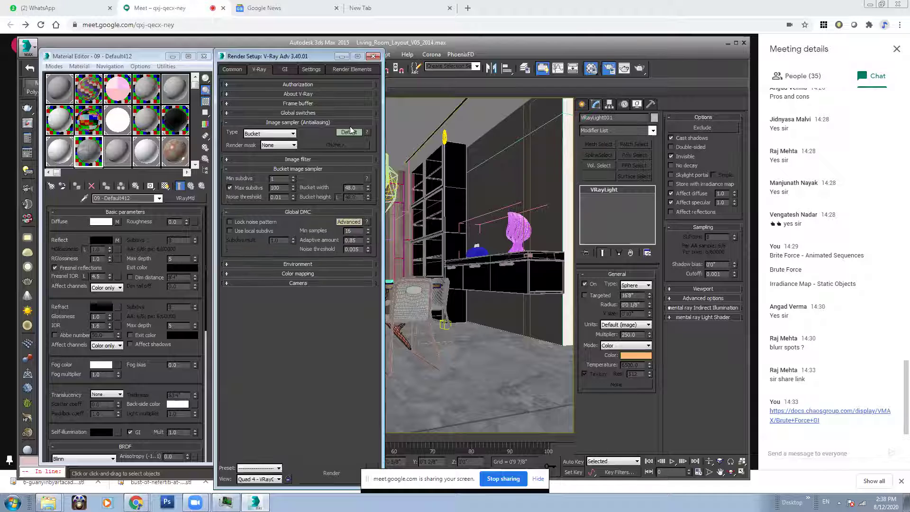
Step: Switch the V-Ray image sampler (antialiasing) settings to Advanced mode and move the V-Ray messages window aside
click(349, 132)
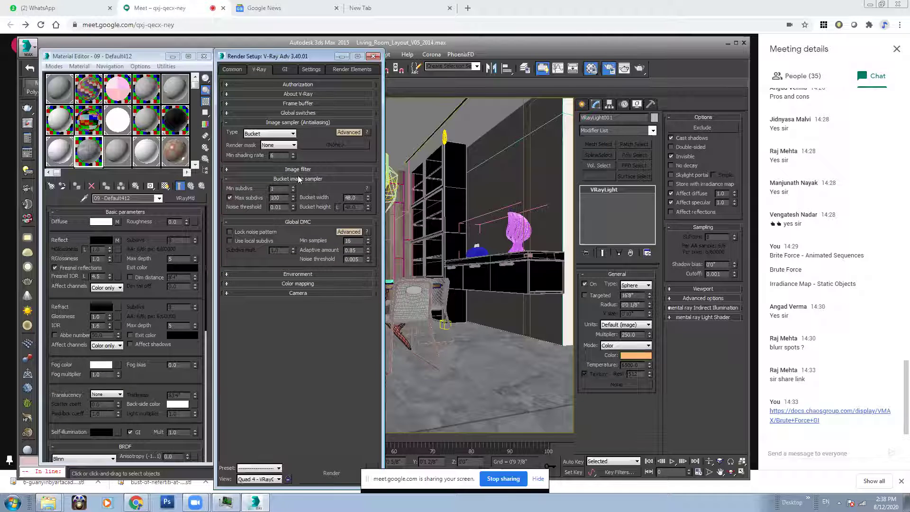
text(1)
key(Tab)
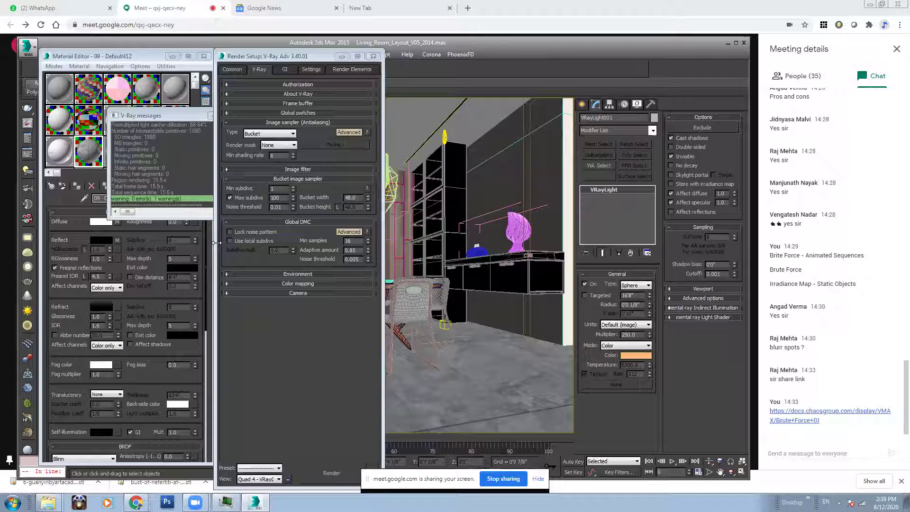
click(171, 114)
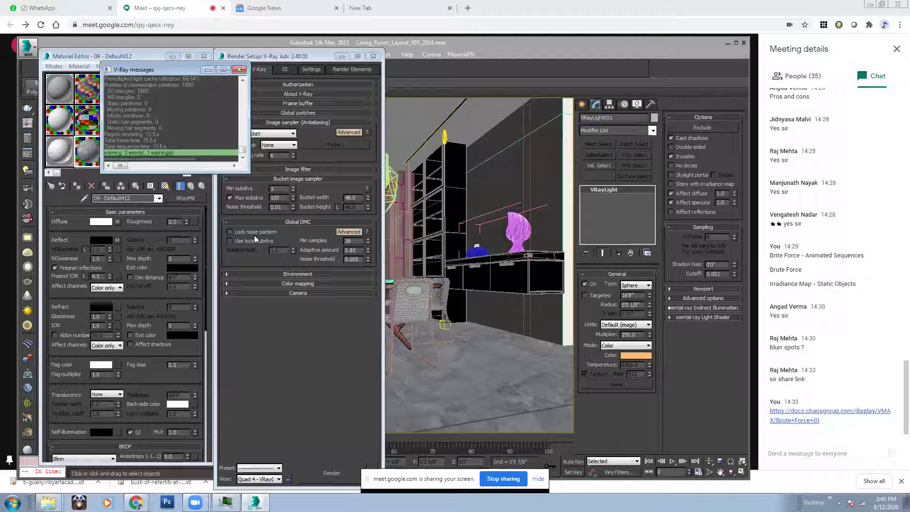
Step: Try enabling local subdivs in the Global DMC settings to edit the current material's reflection subdivs
click(229, 241)
click(173, 240)
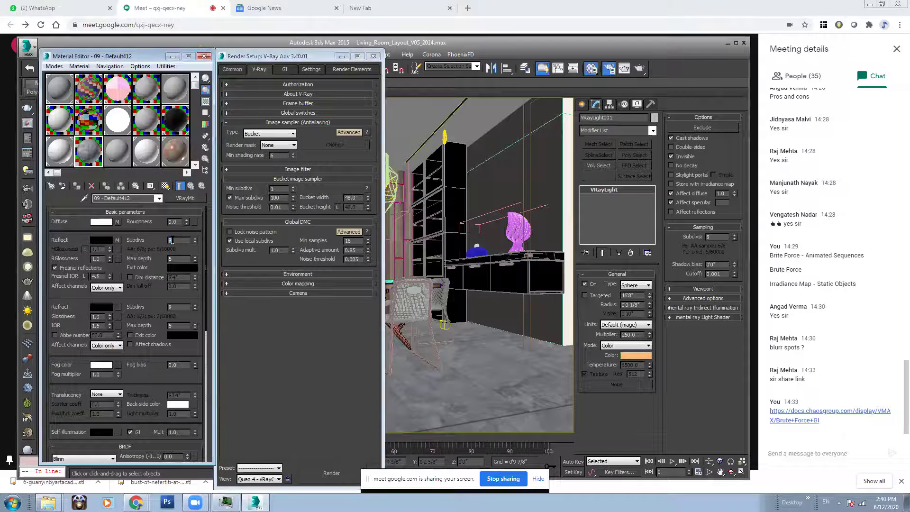
text(5)
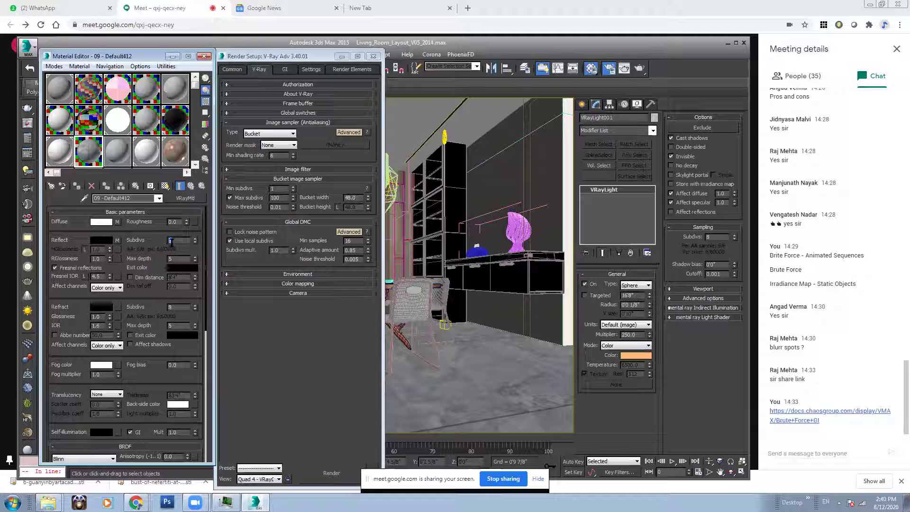
key(BackSpace)
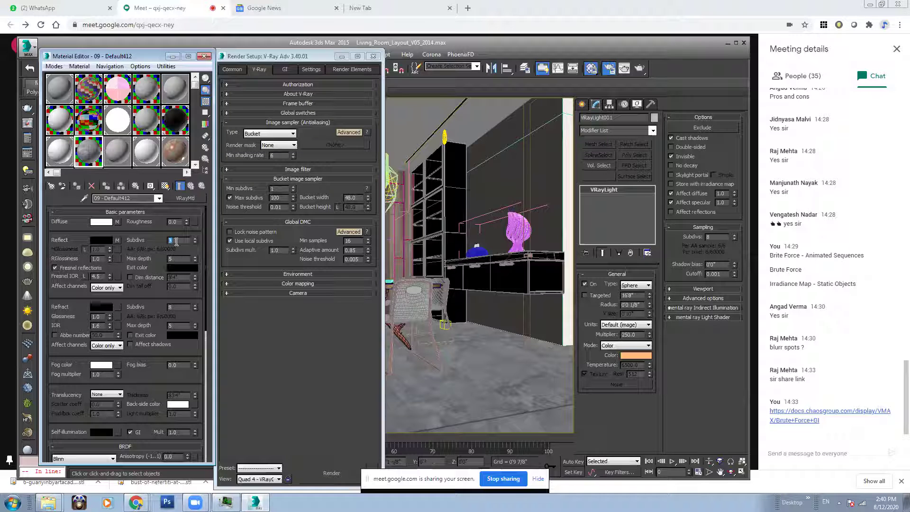
click(252, 242)
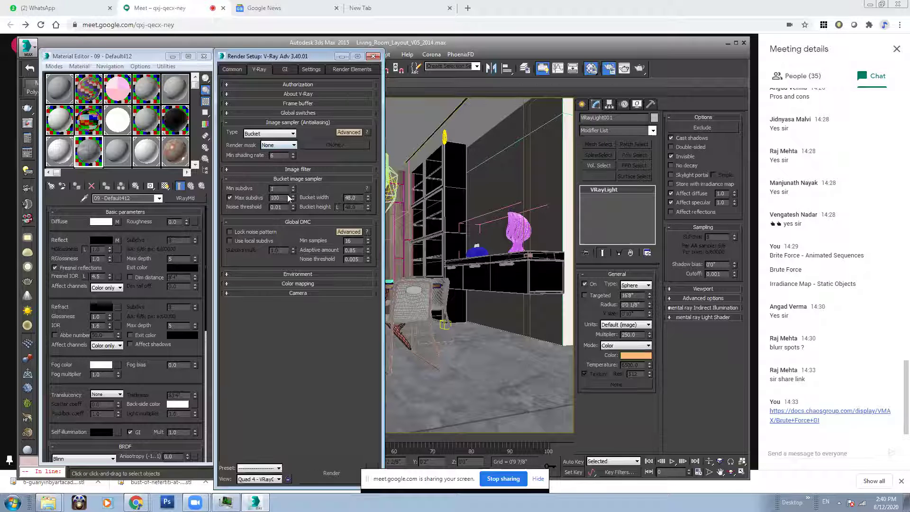
Step: Look through the min shading rate and bucket max subdivs, and check the Brute force GI sampling settings
drag(297, 57, 288, 56)
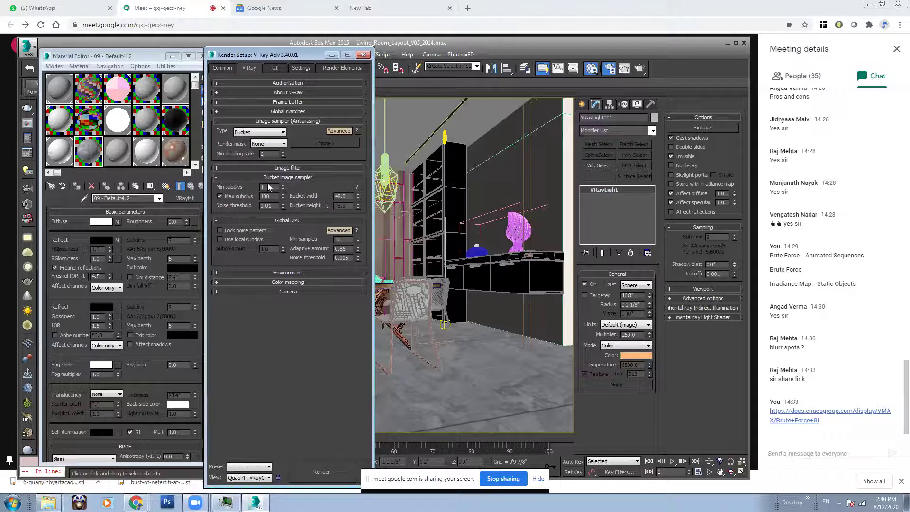
double_click(264, 195)
double_click(265, 154)
text(6)
double_click(269, 195)
click(274, 68)
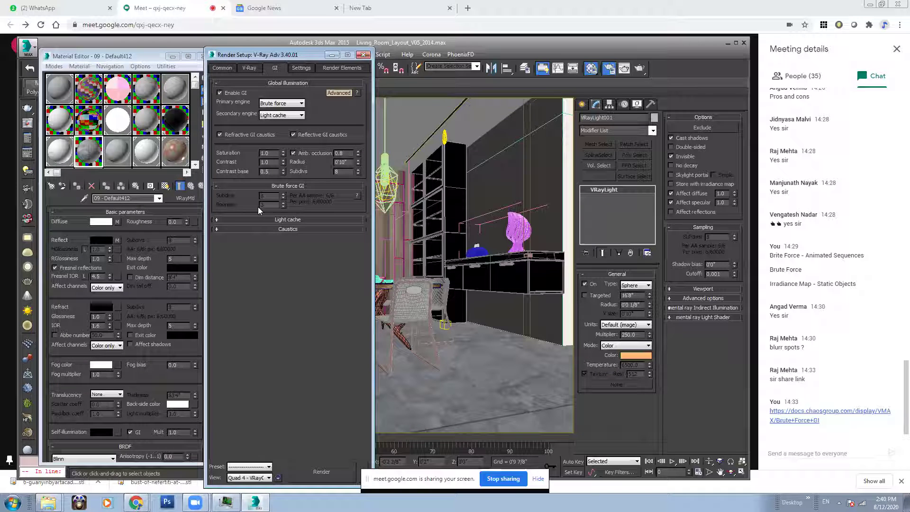
click(249, 67)
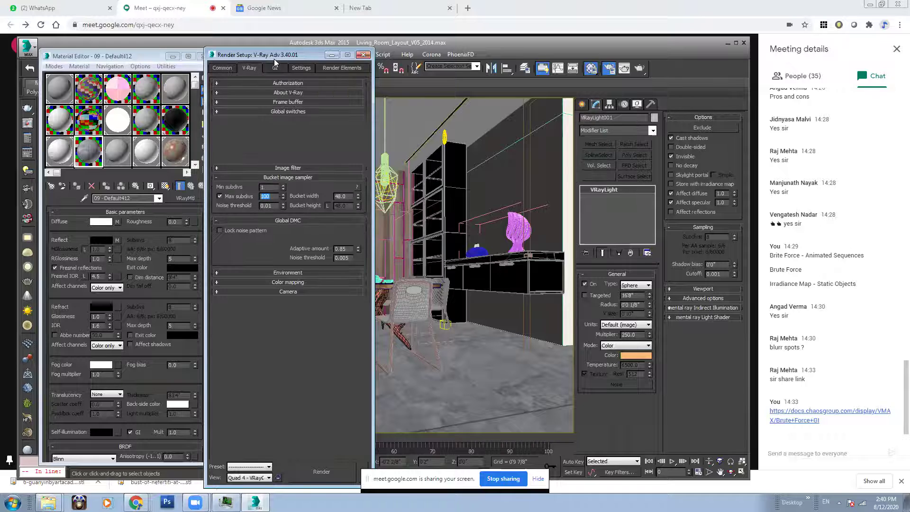
drag(274, 56, 341, 56)
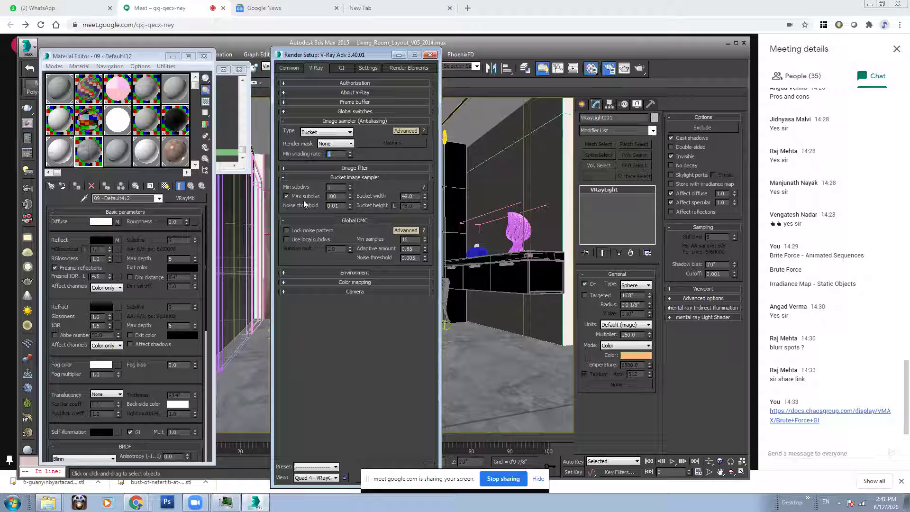
Step: Set the bucket image sampler to 2 max subdivs, a noise threshold of 0.1 and a bucket width of 24
text(2)
drag(333, 205, 342, 206)
text(1)
key(Return)
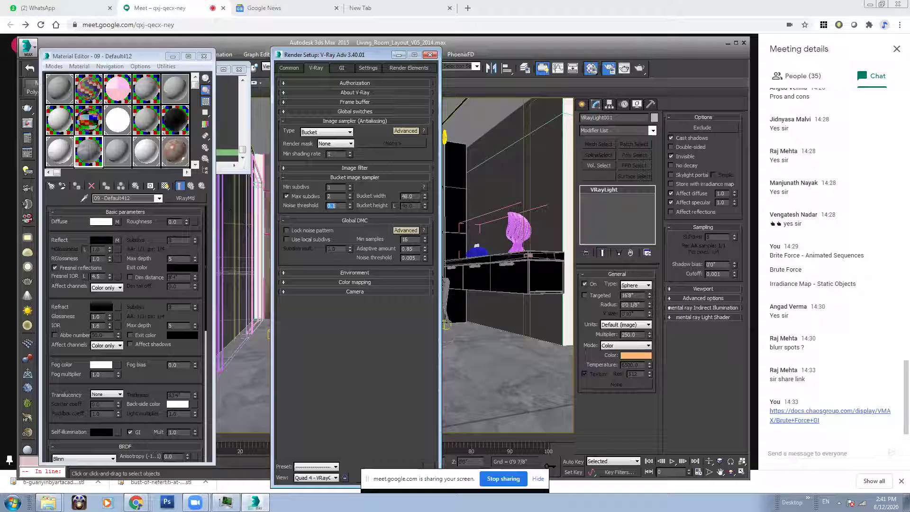
double_click(407, 197)
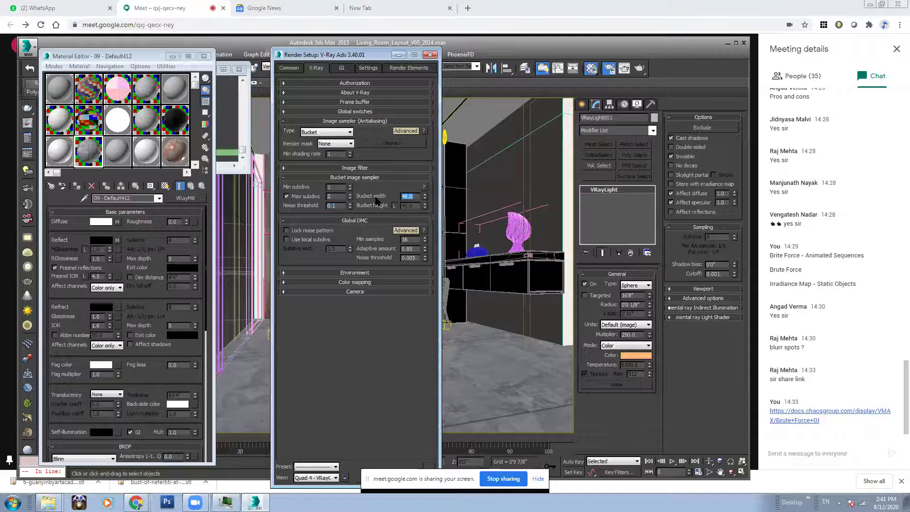
text(24)
key(Return)
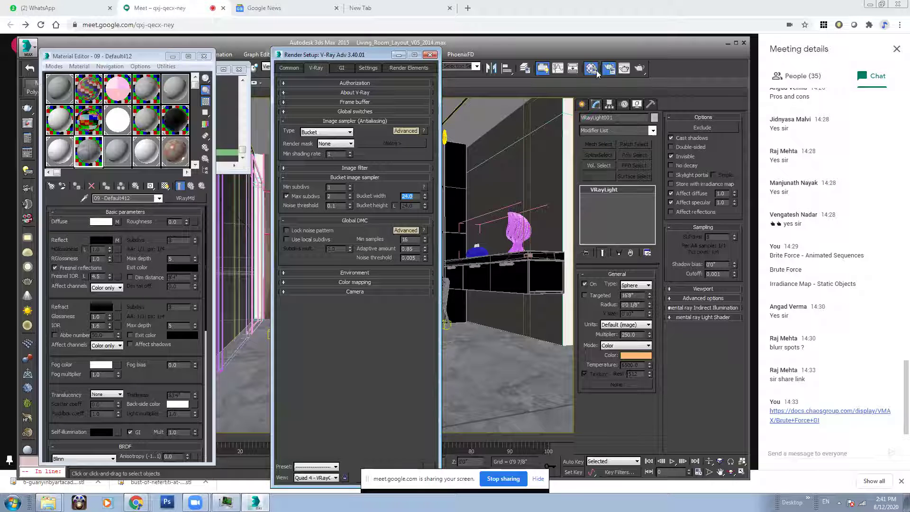
Step: Start a test render of the living room and set the output width to 720 pixels
click(639, 69)
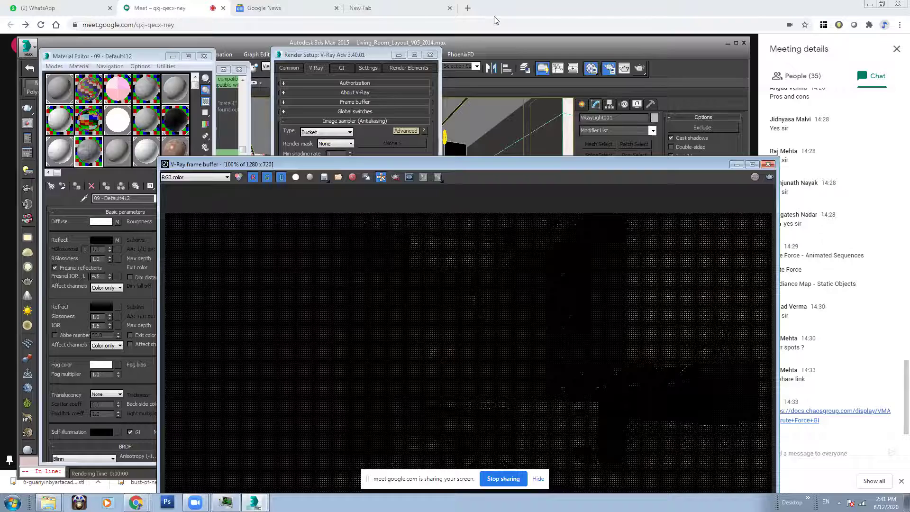
click(290, 68)
drag(333, 202, 292, 202)
text(720)
key(Return)
click(613, 288)
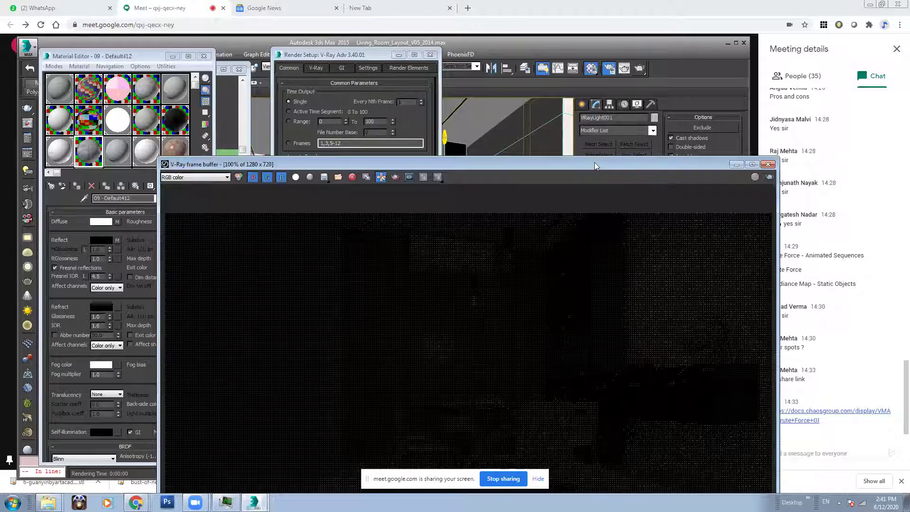
drag(595, 162, 568, 123)
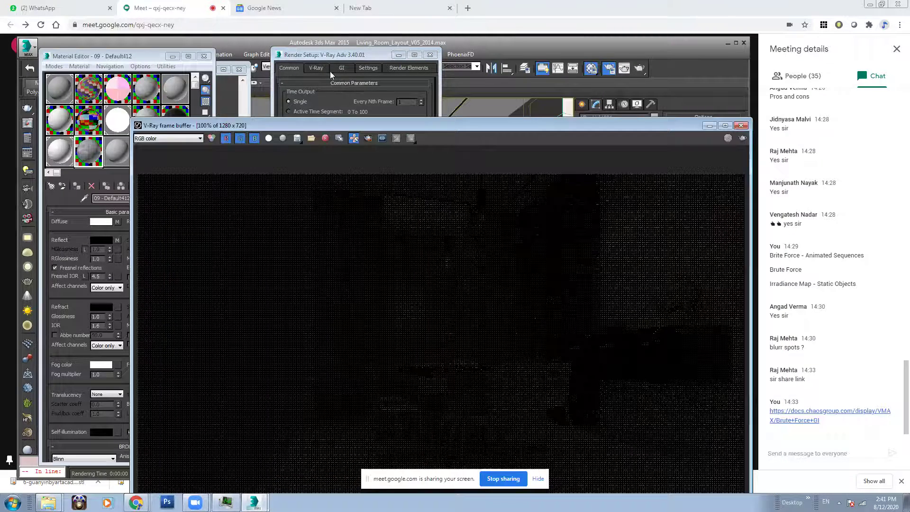
Step: Expand the Light cache settings and render the camera view again at the new output size
click(341, 68)
click(355, 221)
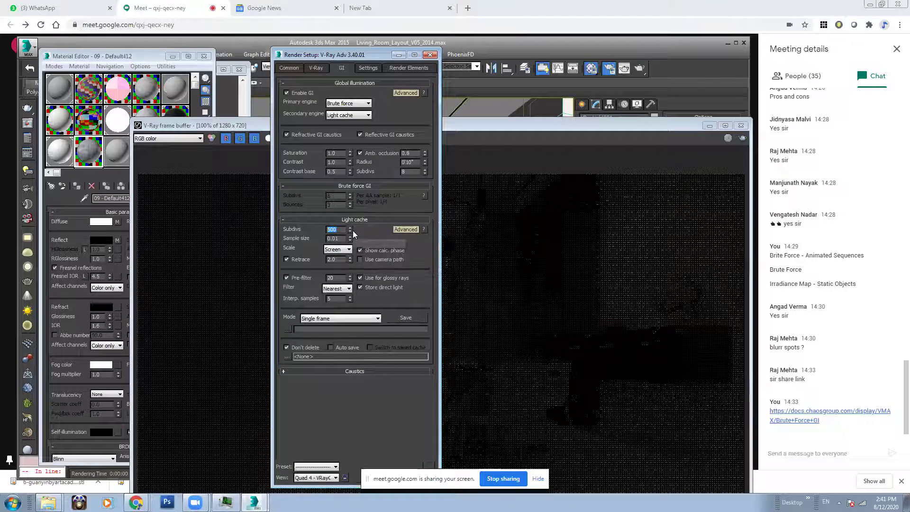
click(678, 171)
drag(519, 125, 510, 102)
click(735, 115)
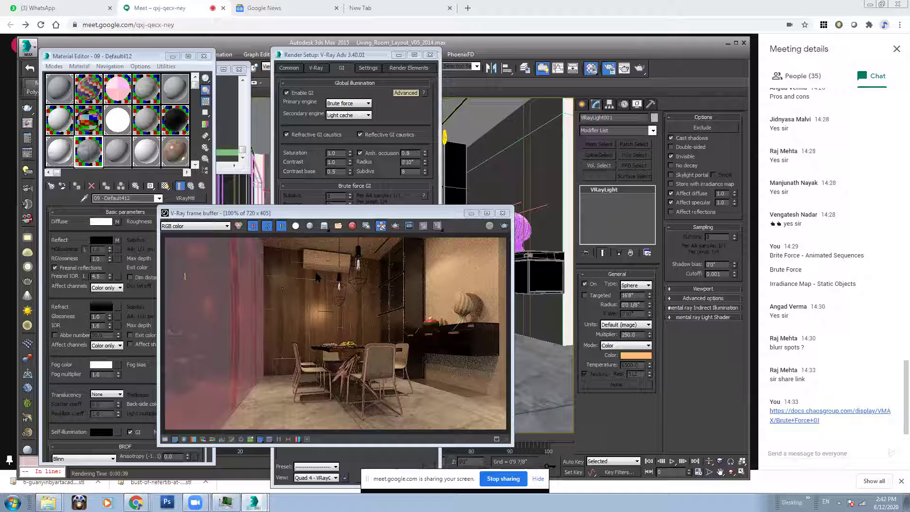
Step: Review the bucket sampler settings and examine the noise on the render's walls, pendant lamps and dining chairs up close
click(320, 66)
click(318, 68)
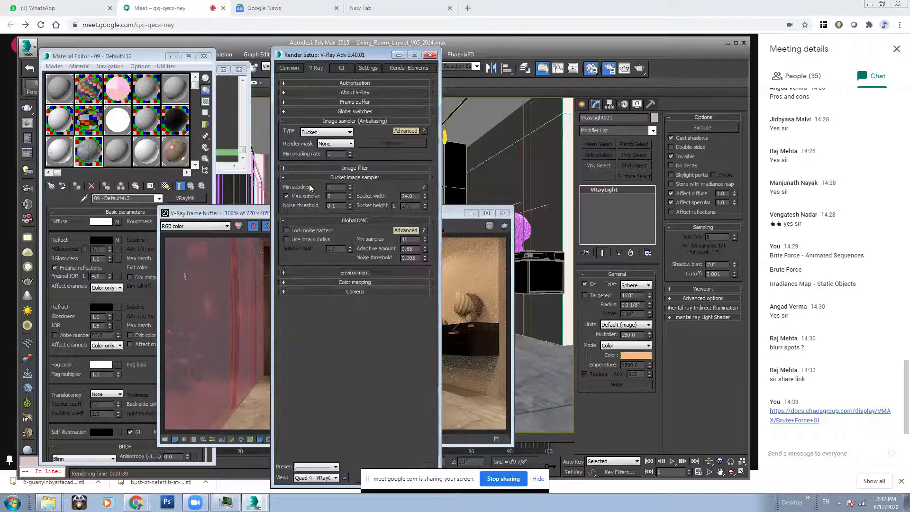
click(232, 274)
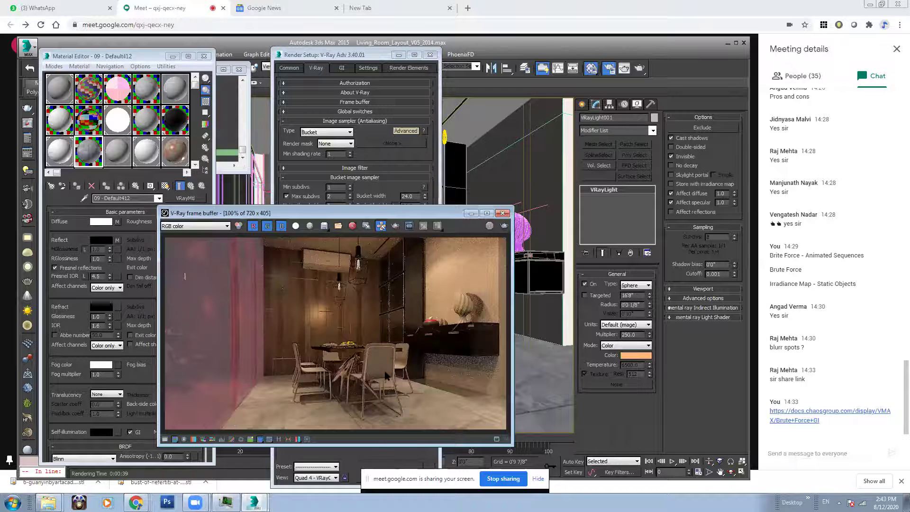
scroll(375, 379, up, 4)
scroll(256, 338, down, 2)
scroll(392, 364, down, 3)
scroll(432, 256, up, 3)
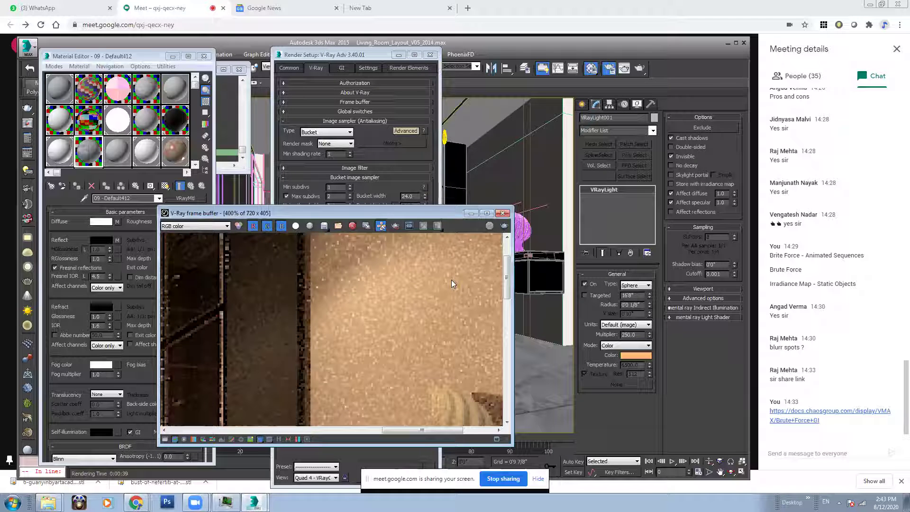
scroll(457, 301, down, 1)
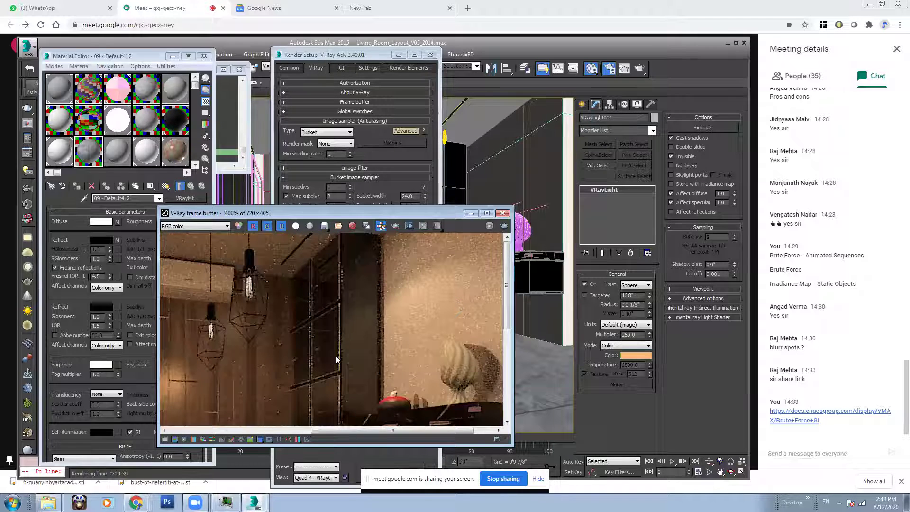
scroll(335, 356, down, 2)
scroll(458, 334, up, 2)
scroll(408, 294, down, 2)
scroll(360, 308, up, 2)
scroll(318, 325, down, 2)
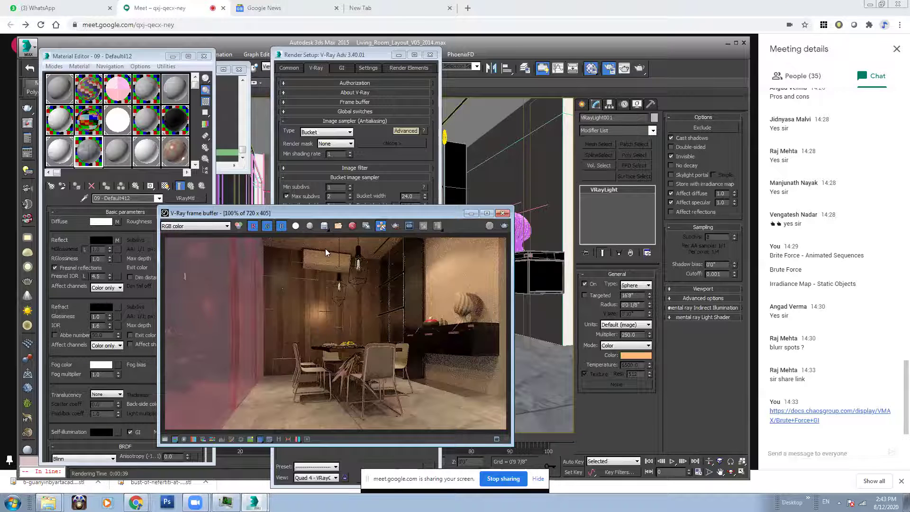
scroll(338, 394, up, 1)
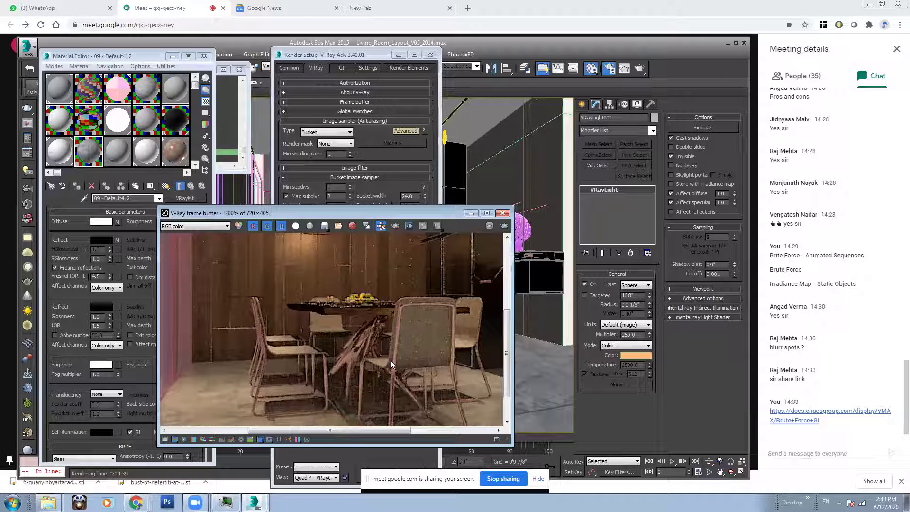
scroll(399, 354, down, 1)
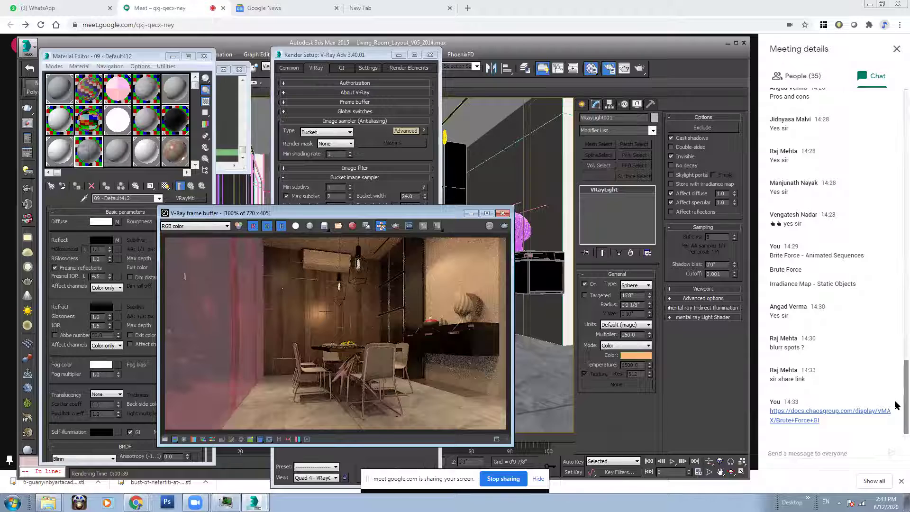
Step: Check the meeting chat and enable local subdivs in the Global DMC settings back in 3ds Max
click(896, 431)
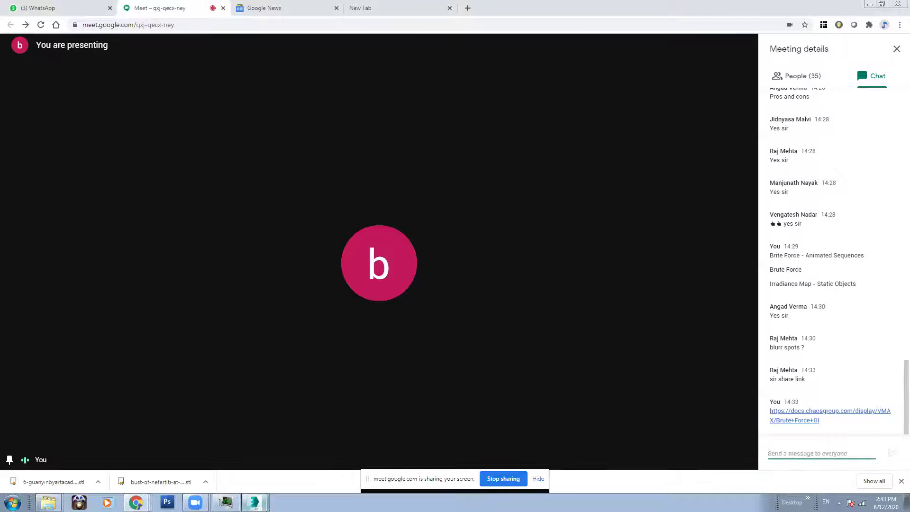
click(239, 474)
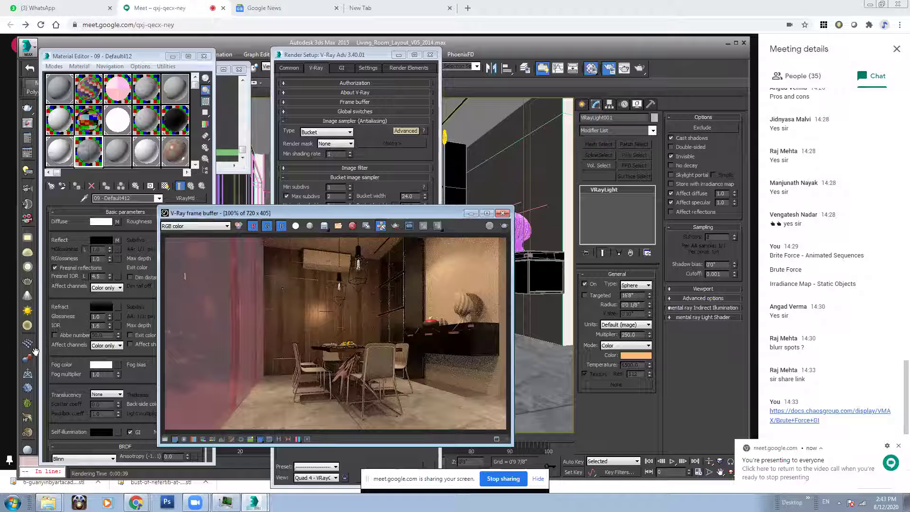
click(349, 49)
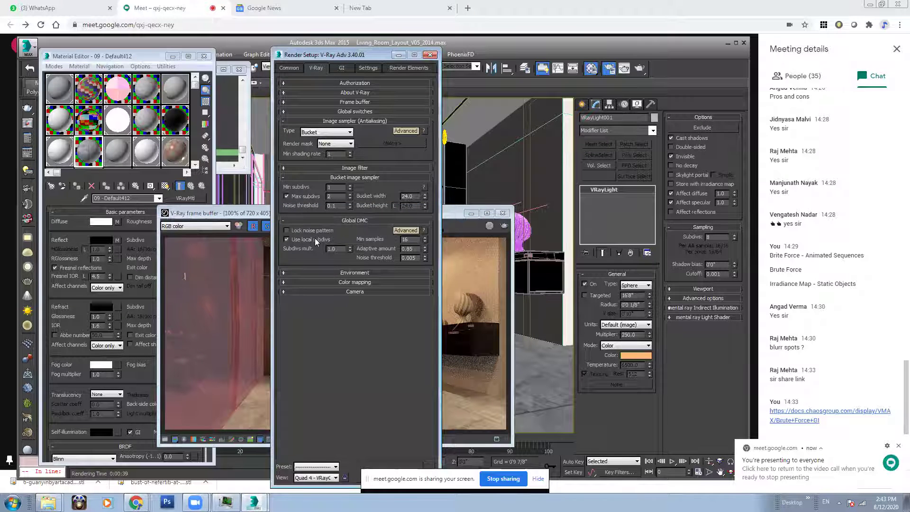
click(234, 274)
drag(310, 214, 352, 210)
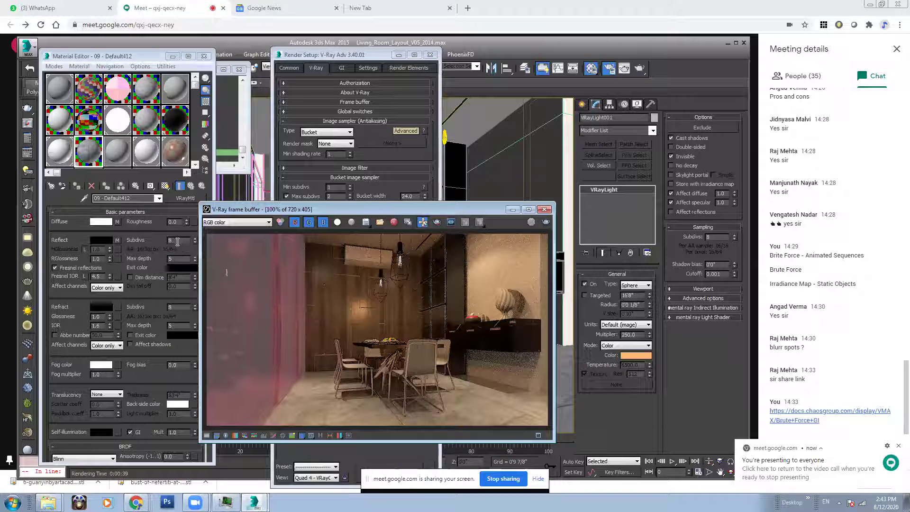
Step: Set both the V-Ray sphere light's sampling subdivs and the current material's reflection subdivs to 1
double_click(708, 236)
text(1)
key(Return)
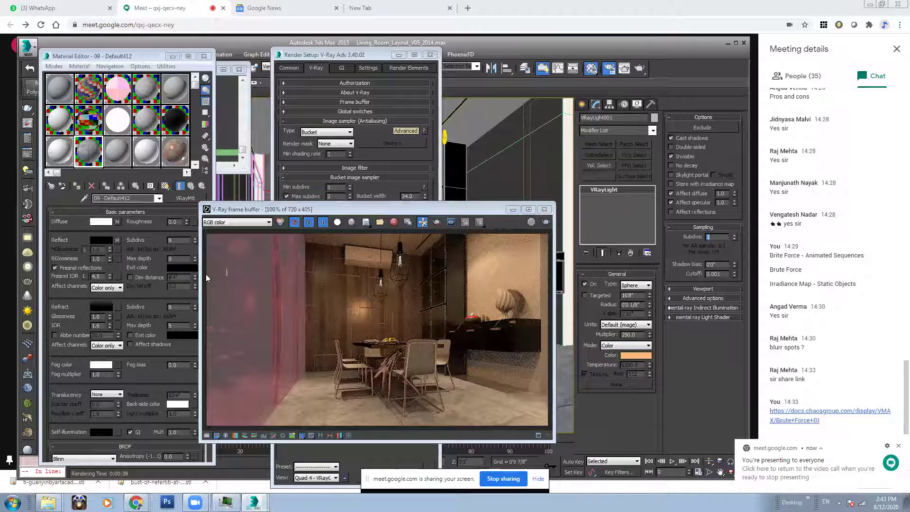
double_click(174, 240)
text(1)
key(Return)
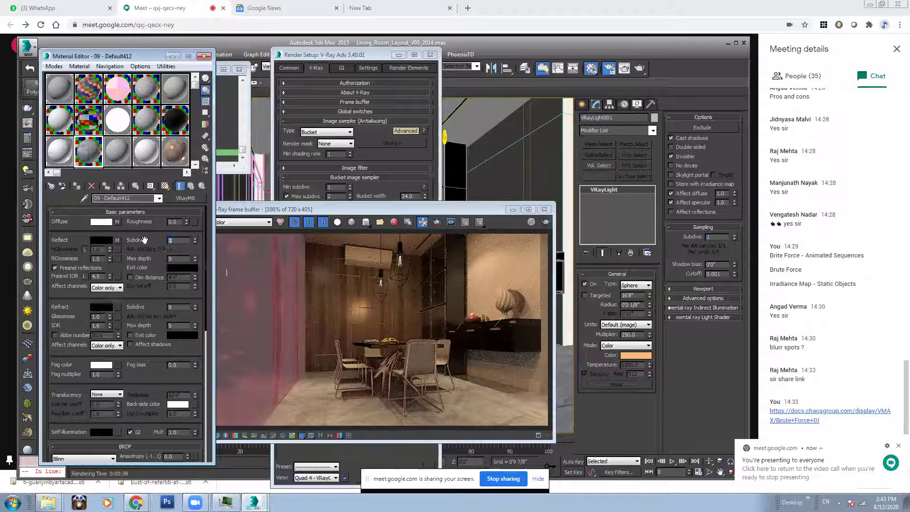
Step: Set the Brute force GI subdivs to 32 and bring the rendered image back to the front
click(341, 68)
double_click(332, 195)
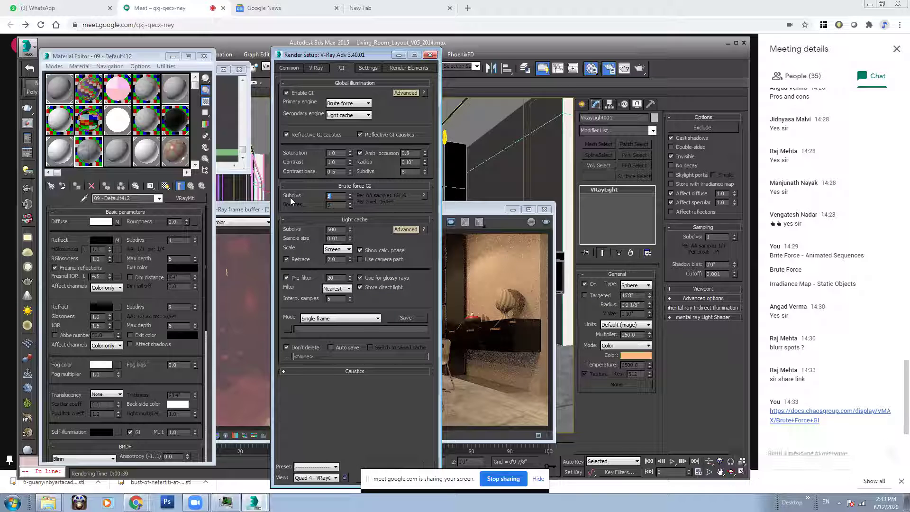
text(32)
click(474, 308)
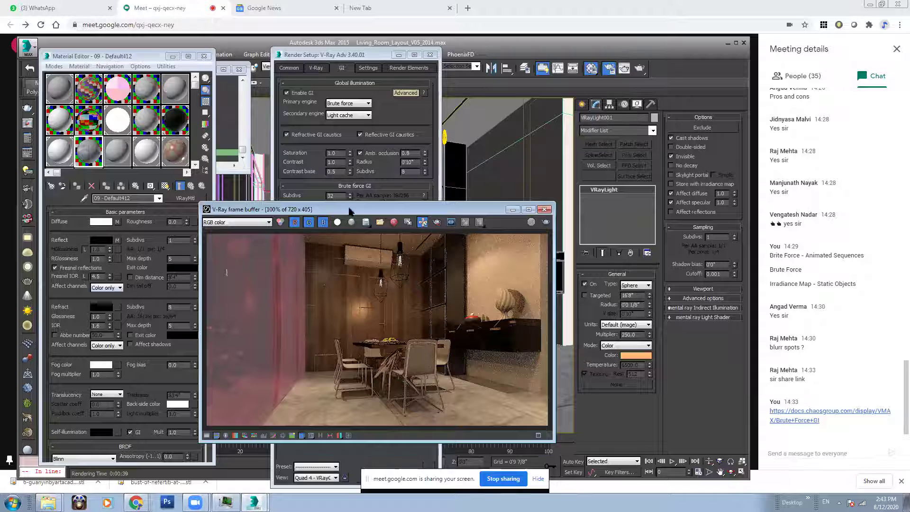
drag(350, 210, 353, 221)
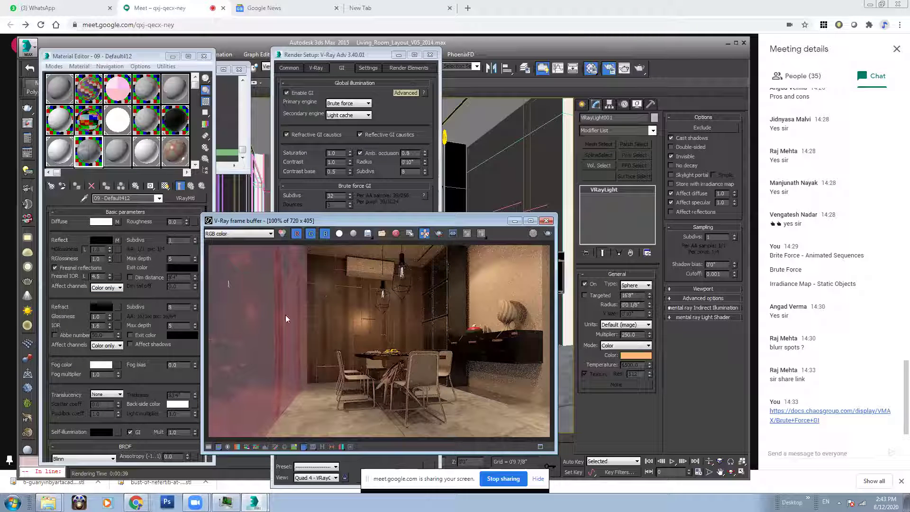
Step: Inspect the noise near the sideboard in the render, minimize the render settings and select the V-Ray light inside the hanging pendant lamp
scroll(503, 349, up, 2)
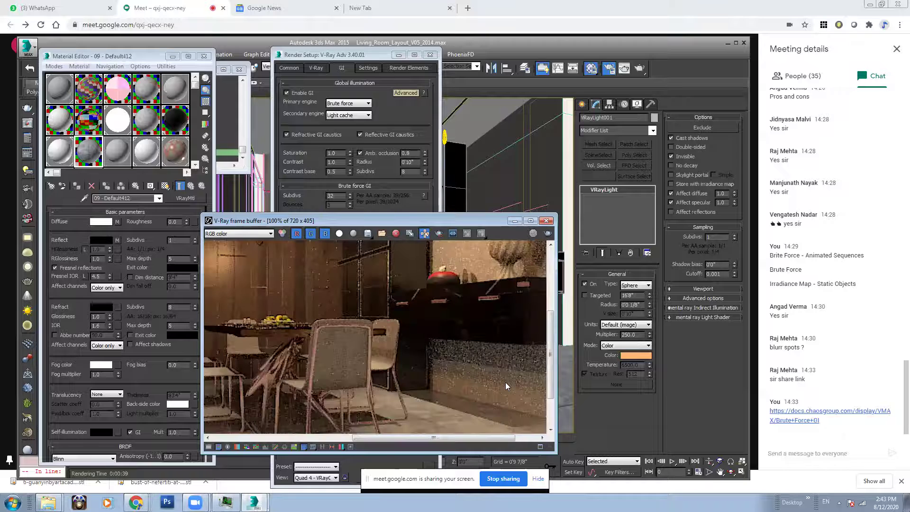
scroll(500, 368, down, 2)
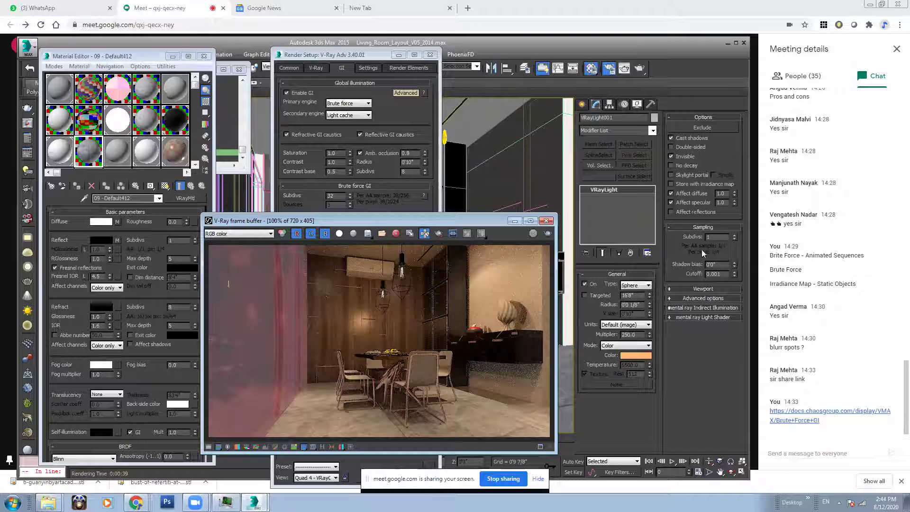
click(399, 55)
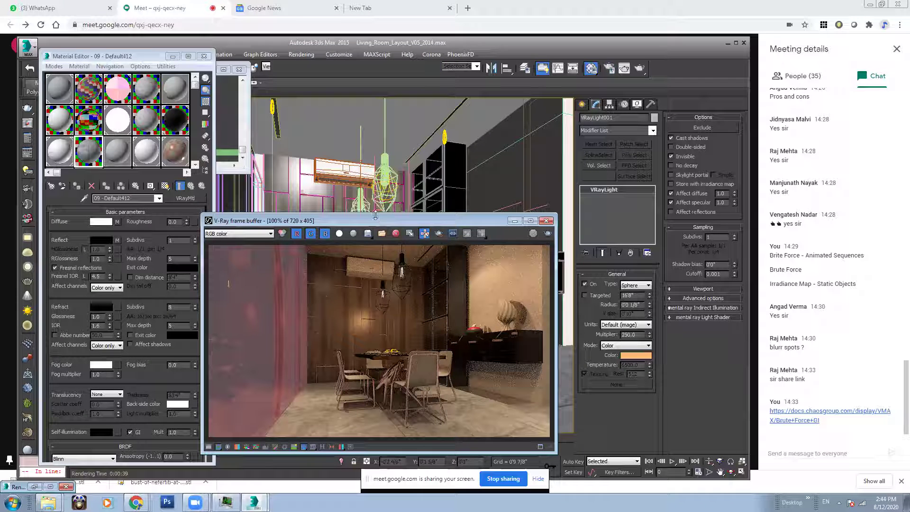
drag(402, 226, 393, 224)
click(387, 189)
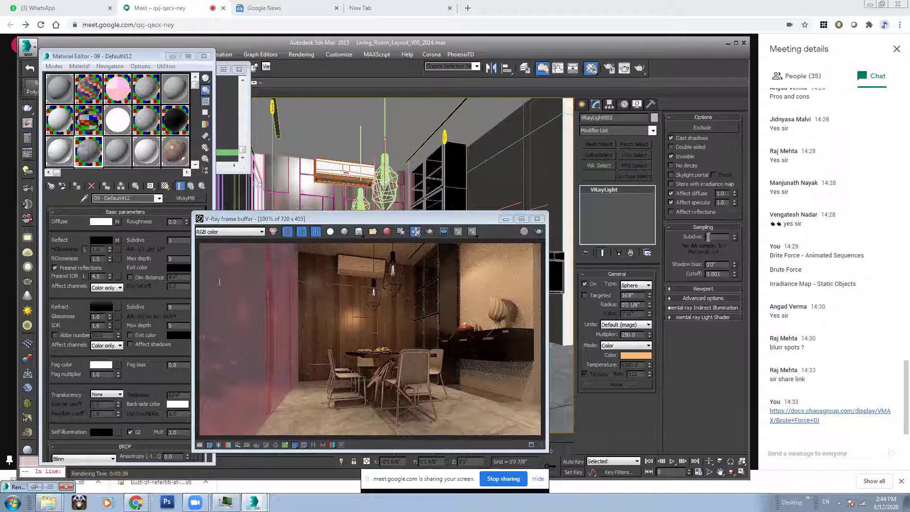
Step: Reposition the V-Ray frame buffer over the viewport and show its render history
drag(393, 218, 398, 194)
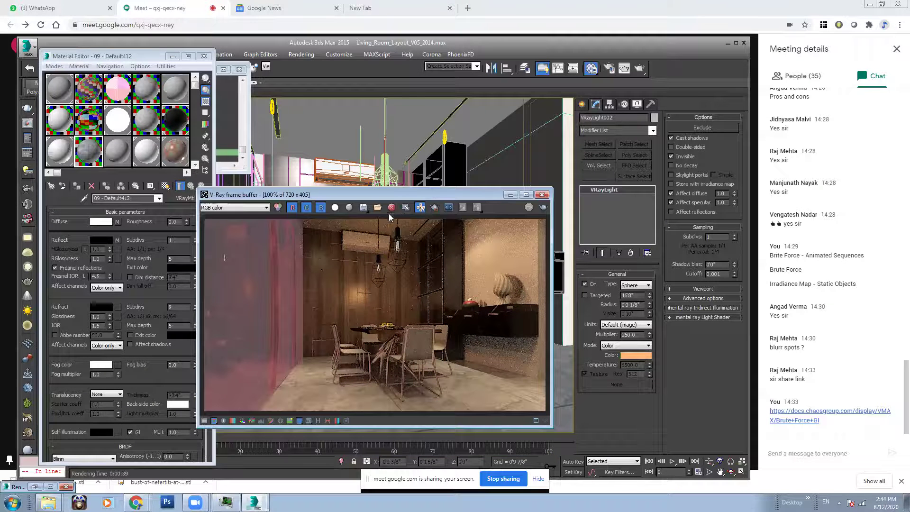
click(318, 421)
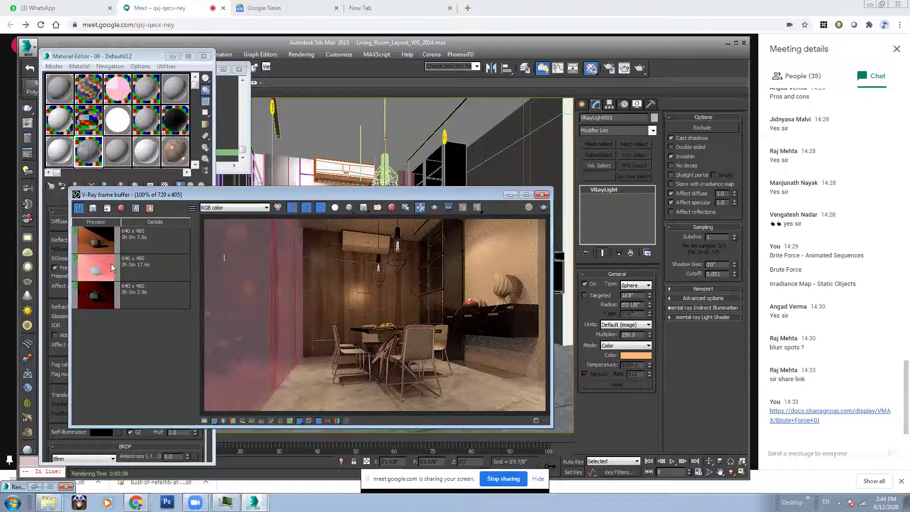
Step: Save the finished 720 x 405 dining room render to the frame buffer history and select its entry
click(94, 208)
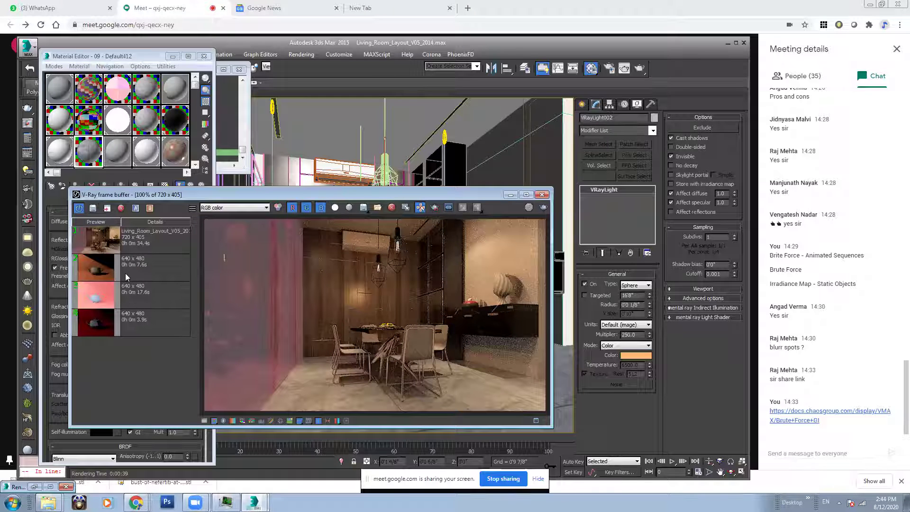
click(140, 242)
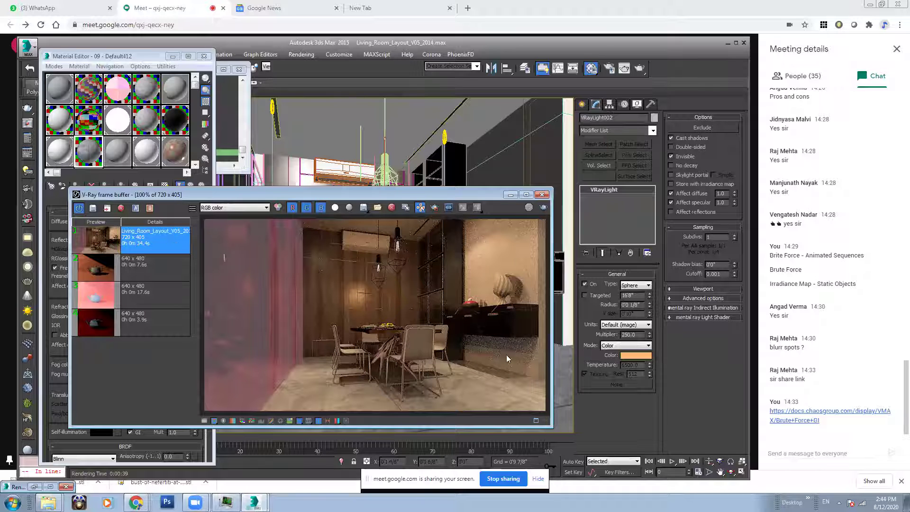
Step: Re-render the last view and inspect the wood wall, dining table and chairs up close while it renders
click(544, 208)
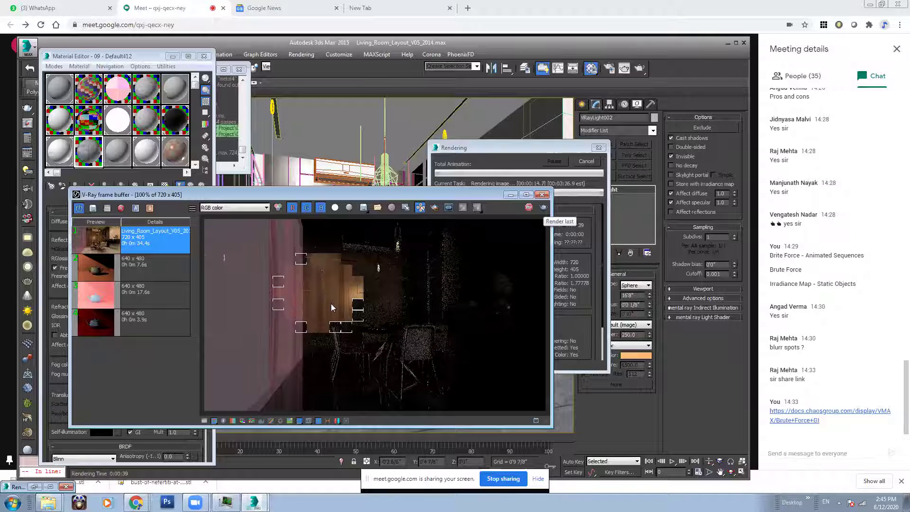
scroll(333, 305, up, 1)
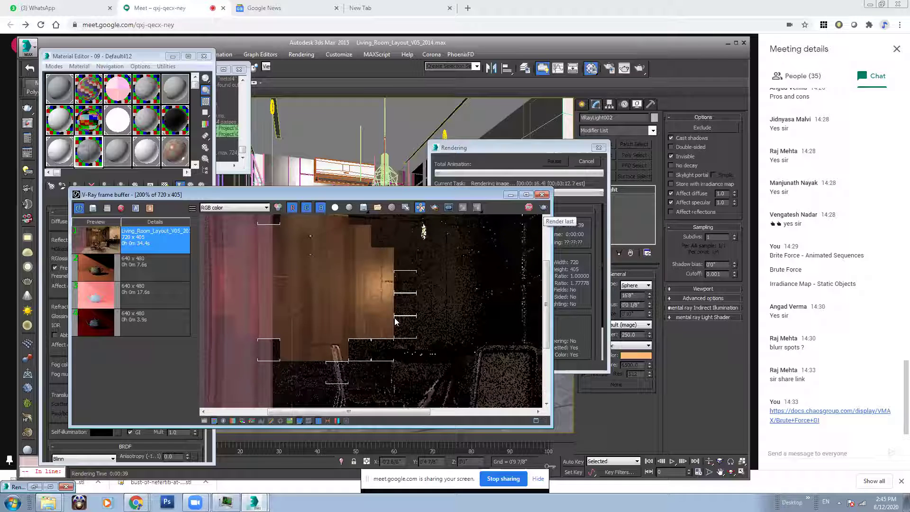
scroll(352, 309, down, 1)
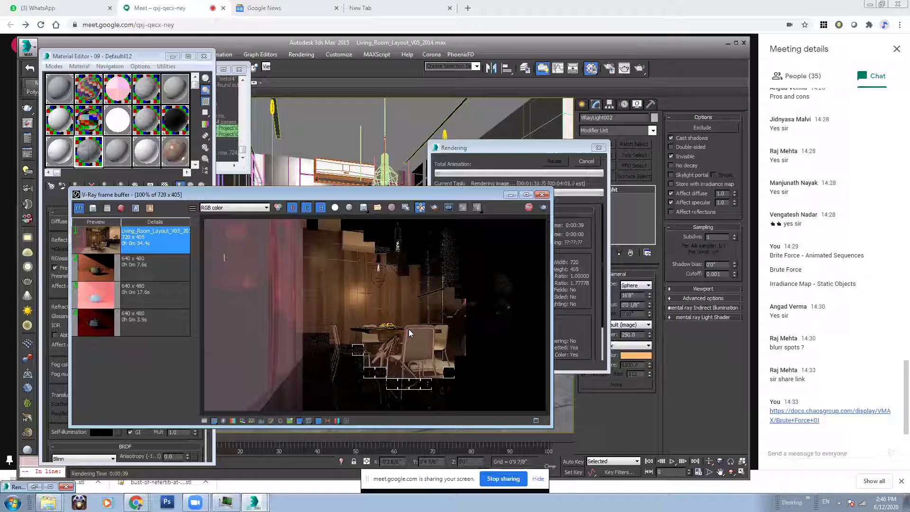
scroll(402, 355, up, 1)
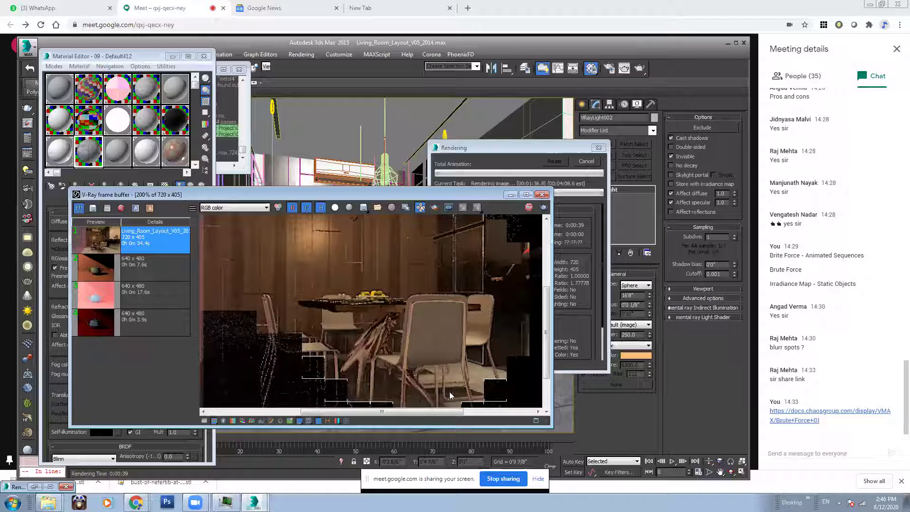
middle_drag(449, 391, 402, 375)
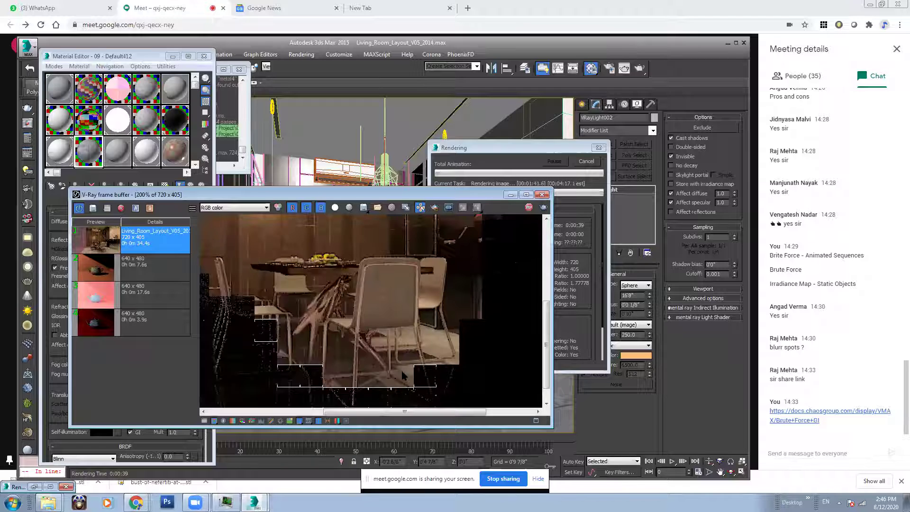
scroll(402, 375, down, 1)
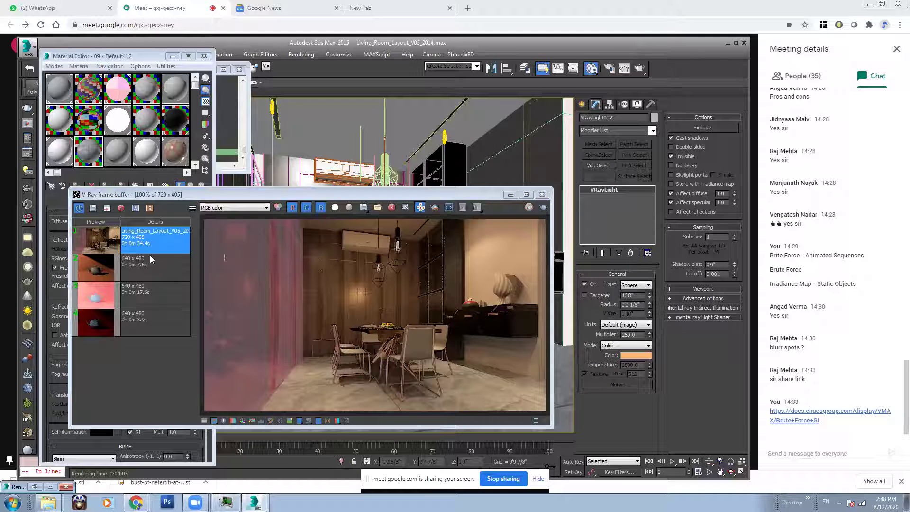
Step: Save the new render to the history and set up an A/B comparison between it and the previous render
click(95, 208)
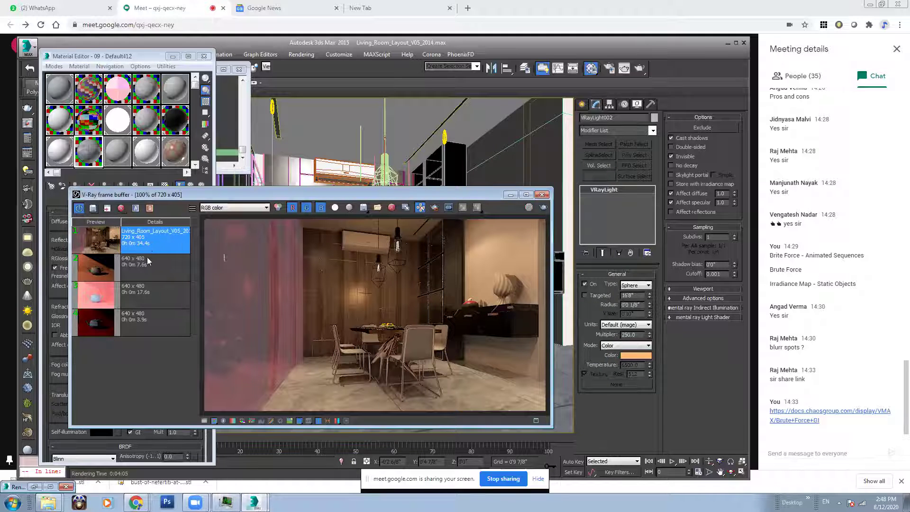
click(135, 208)
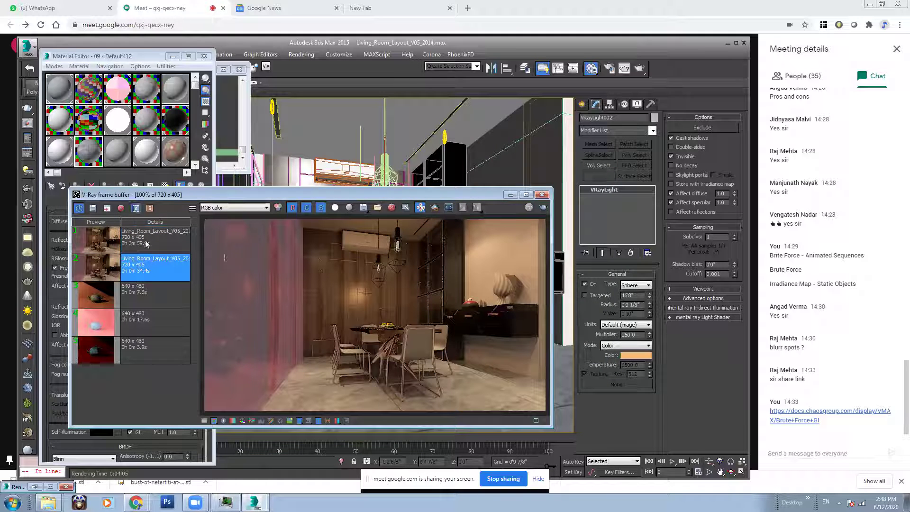
click(150, 208)
drag(375, 225, 490, 240)
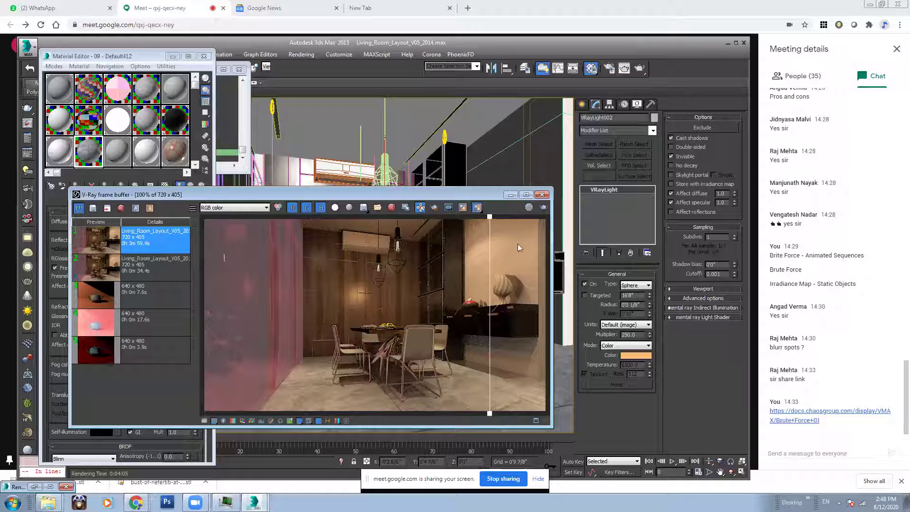
Step: Compare both renders up close around the shelf, lit wall and vase by shifting the divider, and minimize the frame buffer
scroll(507, 228, up, 1)
scroll(506, 227, up, 1)
middle_drag(505, 230, 292, 226)
drag(292, 226, 201, 260)
mouse_move(274, 259)
mouse_down()
mouse_move(261, 251)
mouse_move(266, 239)
mouse_move(521, 247)
mouse_move(500, 261)
mouse_move(283, 262)
mouse_up()
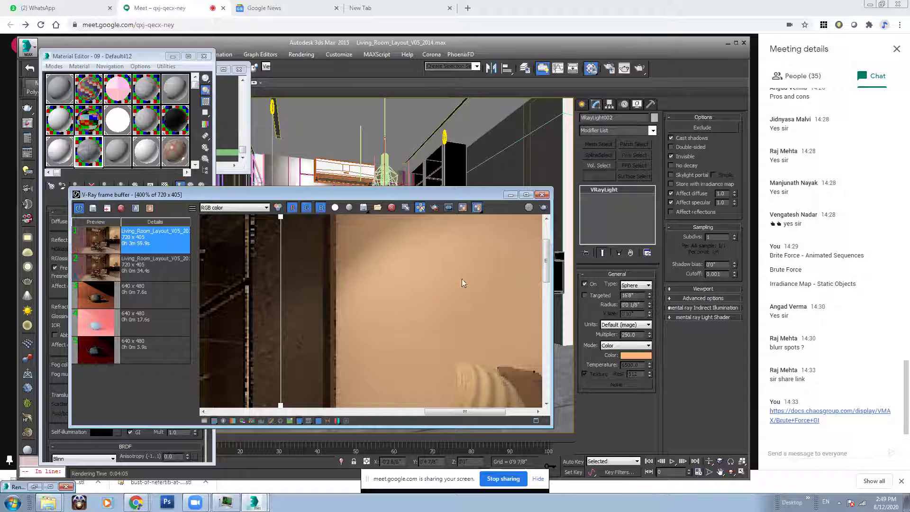
double_click(466, 282)
scroll(467, 280, up, 1)
scroll(494, 287, down, 2)
scroll(495, 286, up, 1)
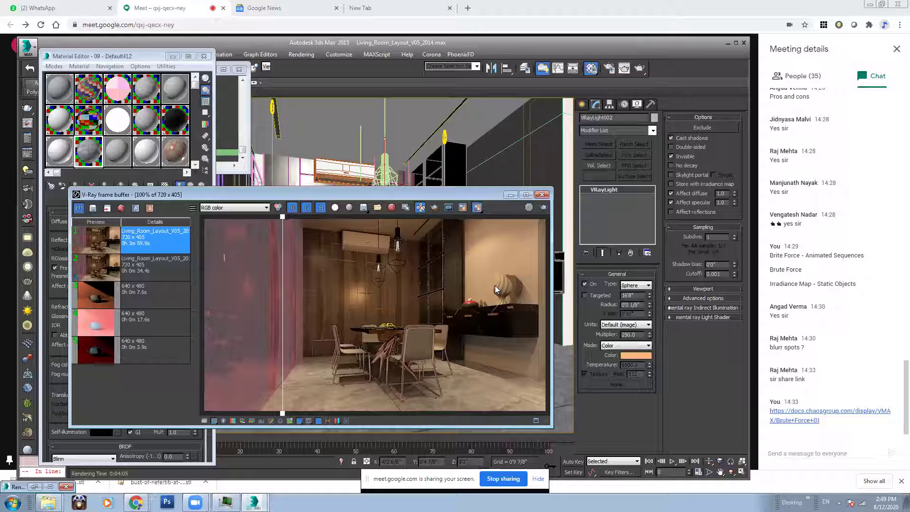
click(511, 194)
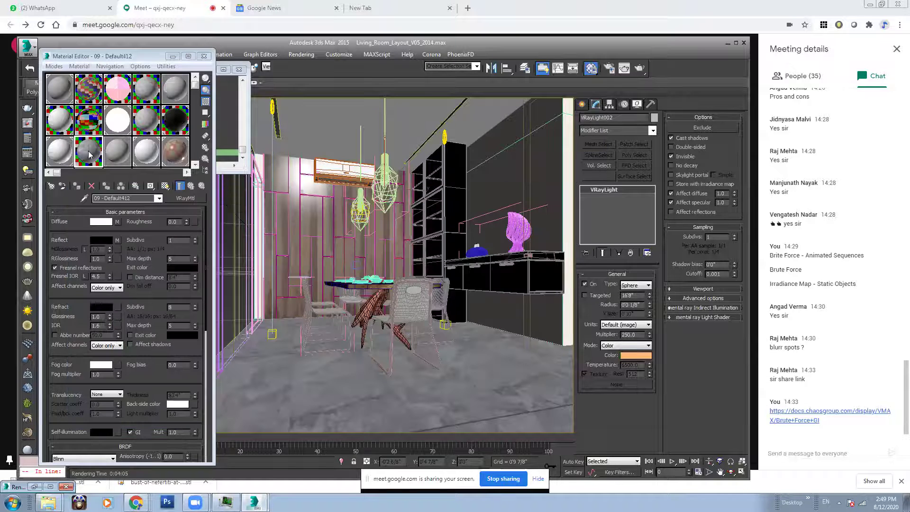
Step: Open the V-Ray render settings and disable the use of local subdivs under Global DMC
double_click(171, 240)
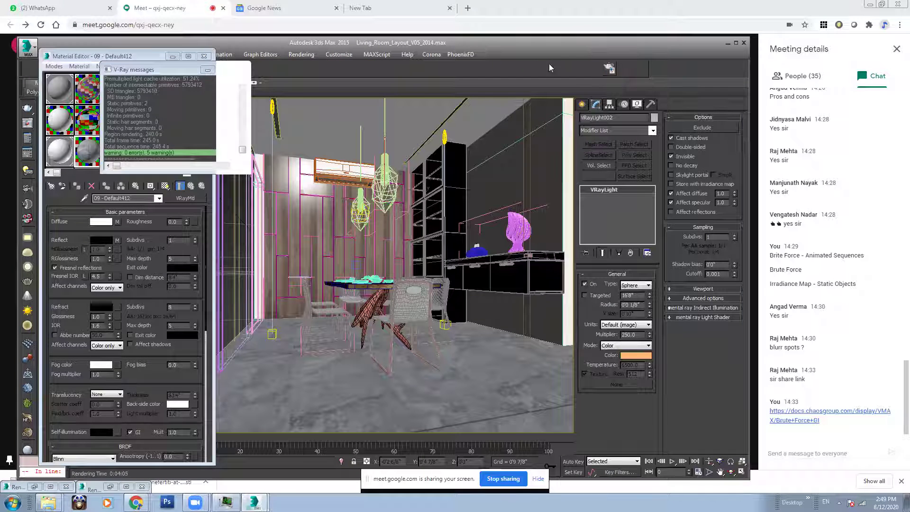
click(610, 69)
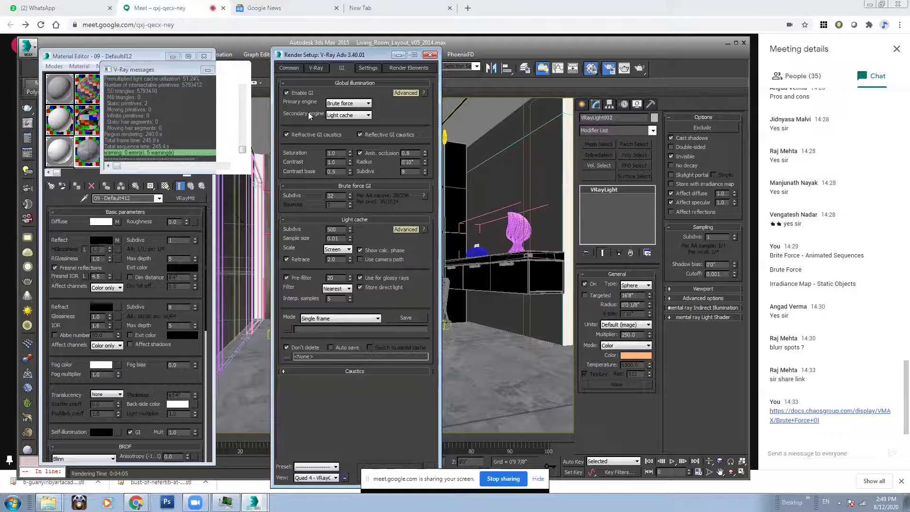
click(315, 67)
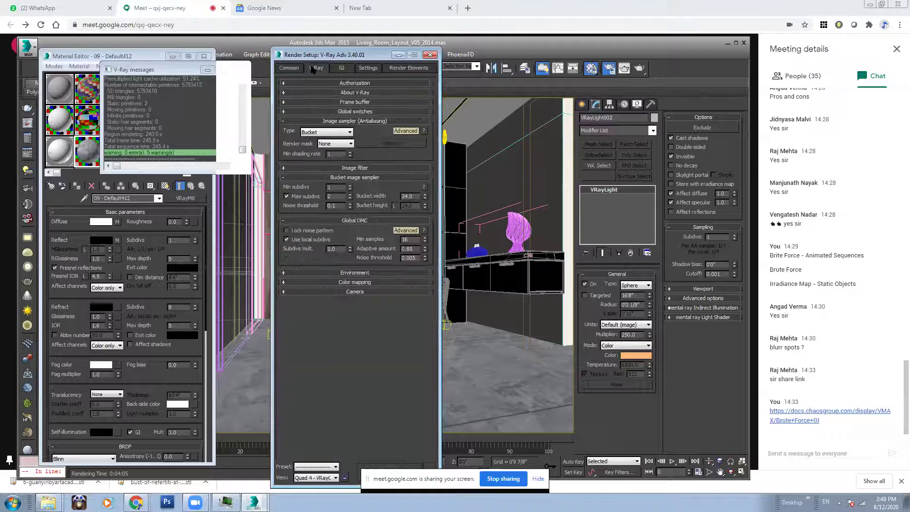
click(311, 239)
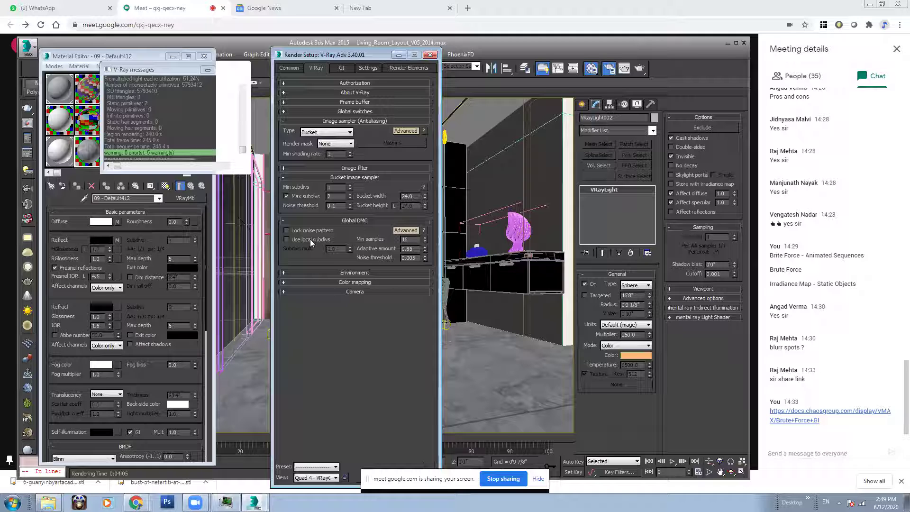
Step: Set the image sampler's min shading rate to 4, max subdivs to 100 and noise threshold to 0.01
double_click(331, 154)
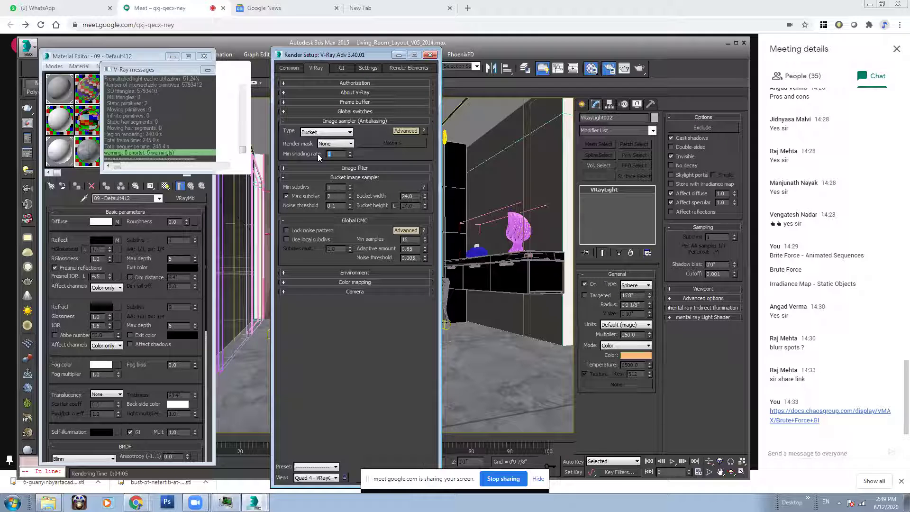
text(4)
double_click(330, 196)
text(100)
key(Return)
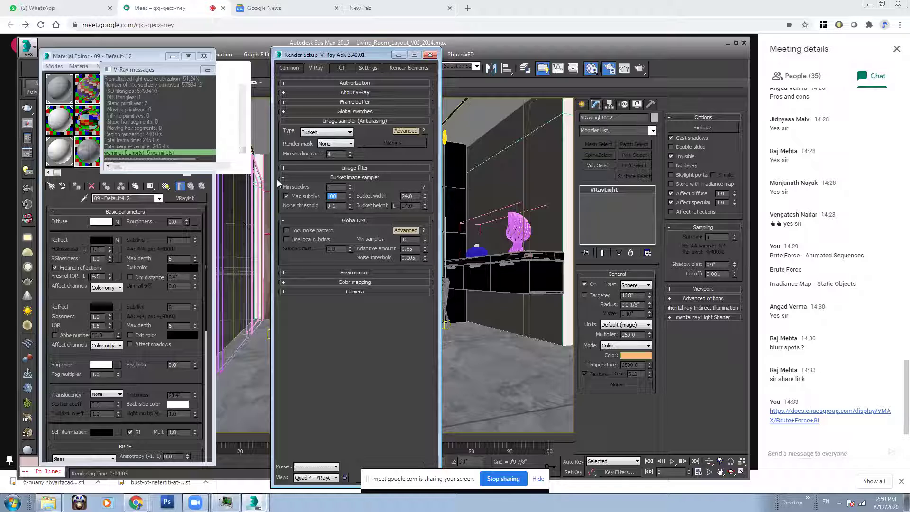
click(333, 206)
text(1)
double_click(335, 206)
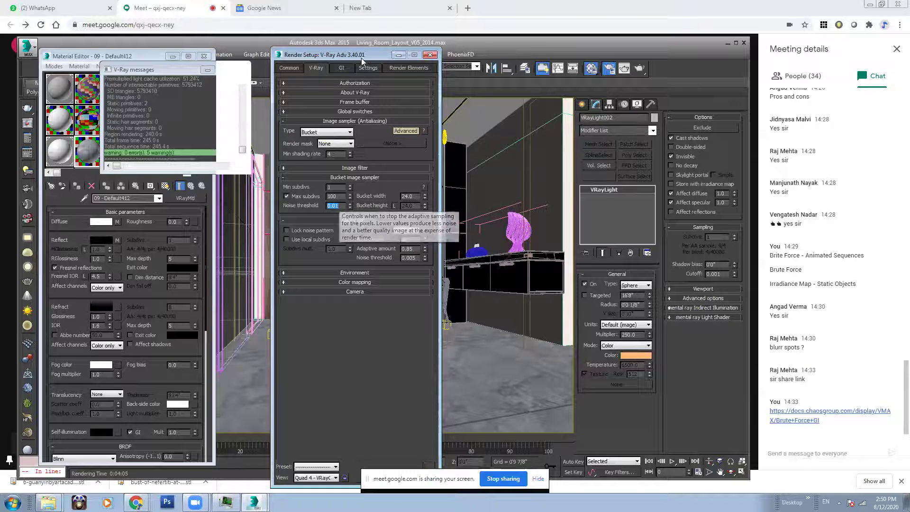
Step: Check the global illumination settings and expand the image filter settings
click(341, 68)
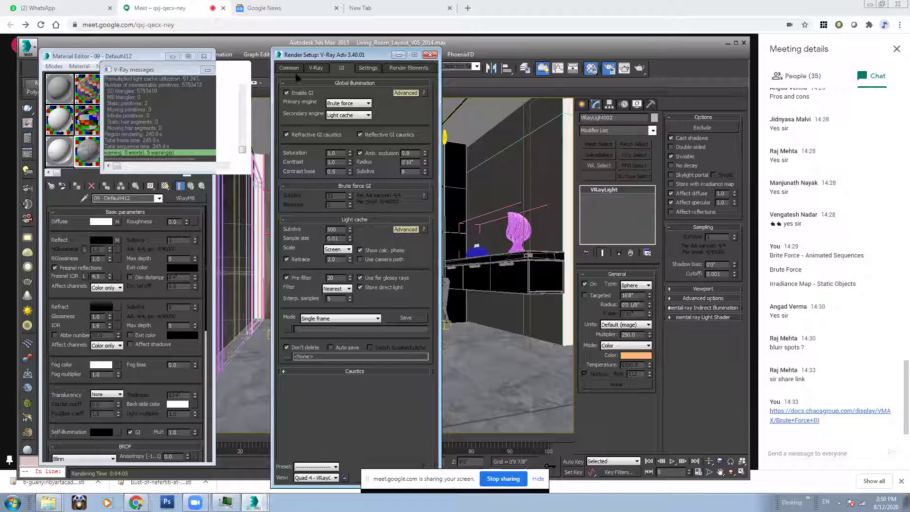
click(315, 68)
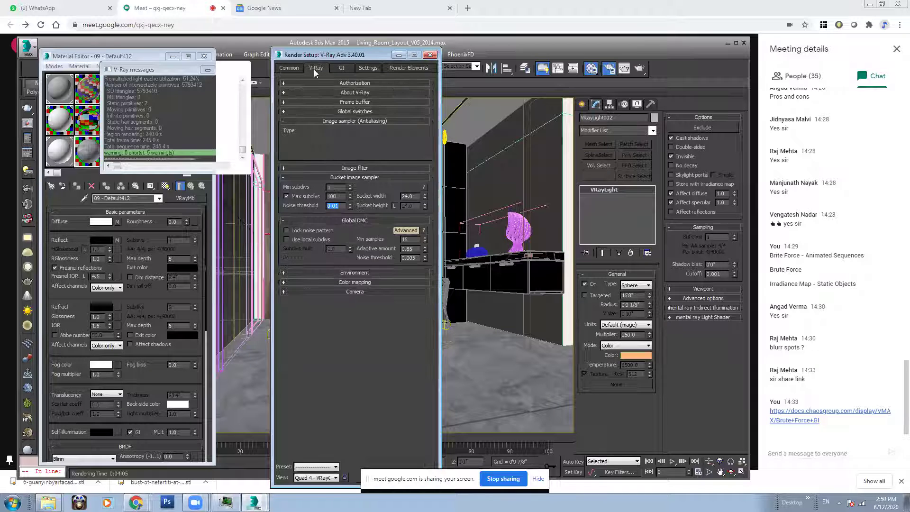
click(353, 168)
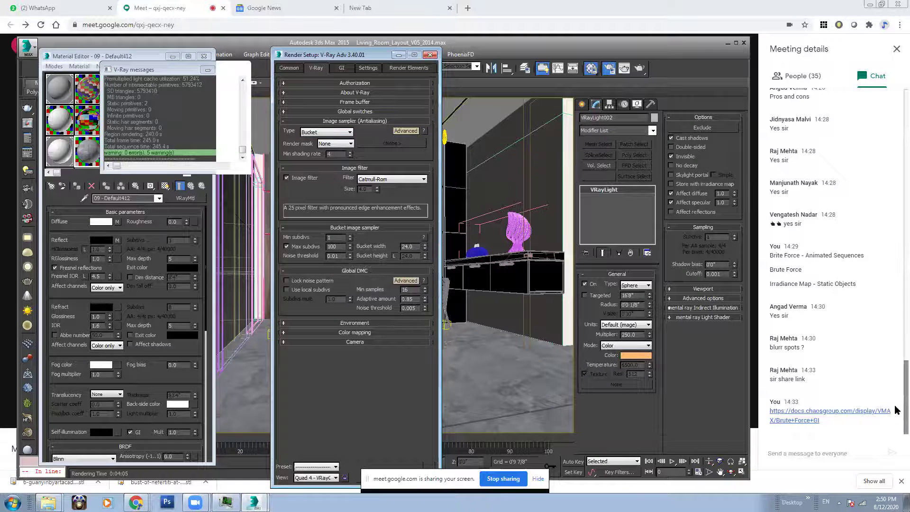
Step: Return to the V-Ray frame buffer from the meeting window and dismiss the presenting notification
click(895, 422)
click(255, 502)
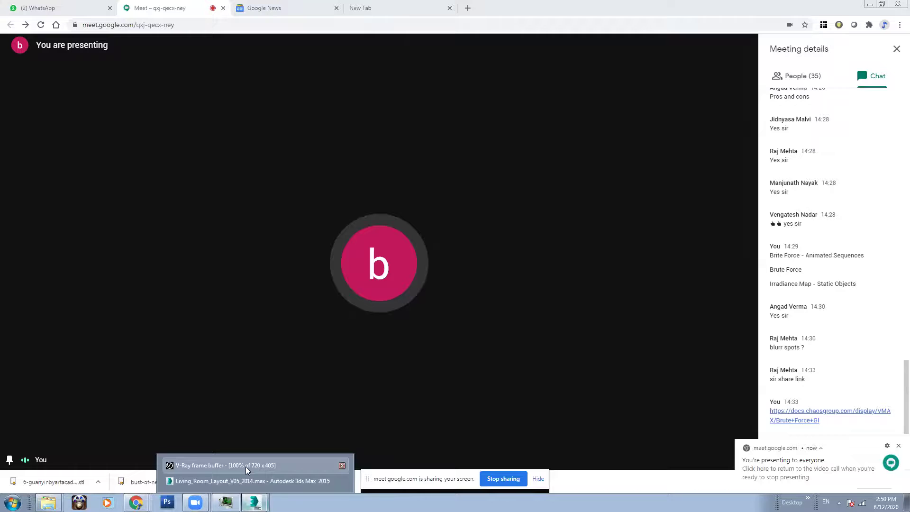
click(251, 467)
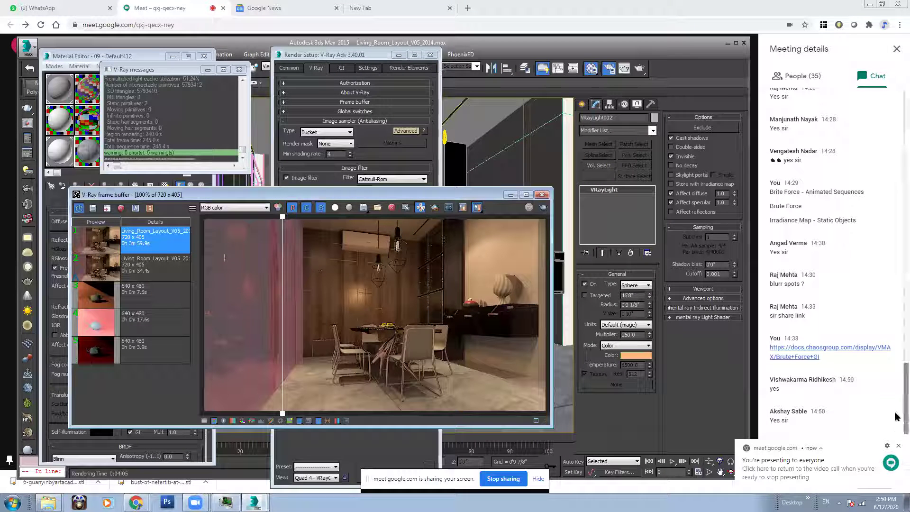
click(897, 447)
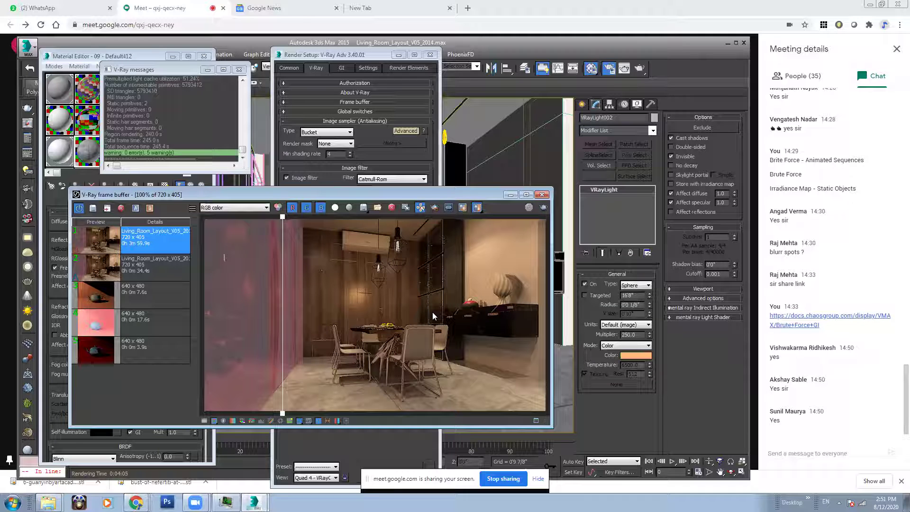
Step: Review the GI and image sampler settings and shift the render comparison divider onto the pink curtain
click(341, 67)
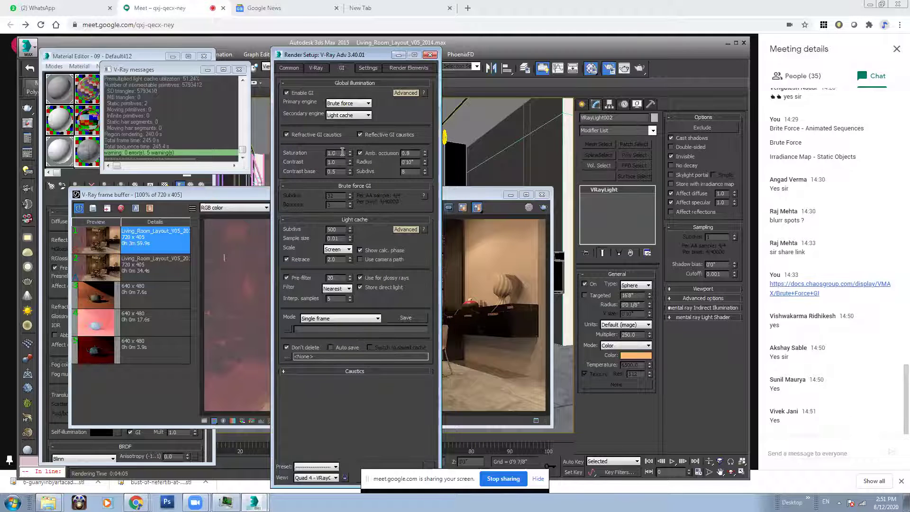
click(316, 68)
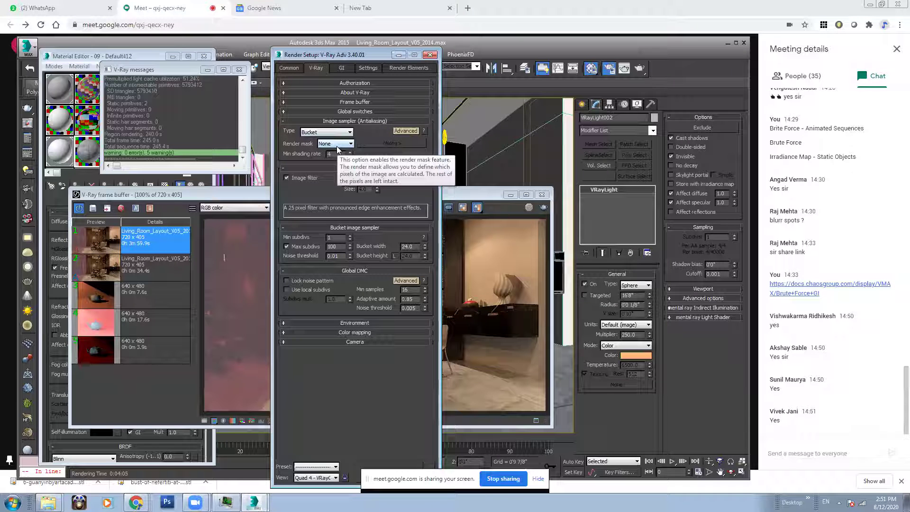
click(511, 336)
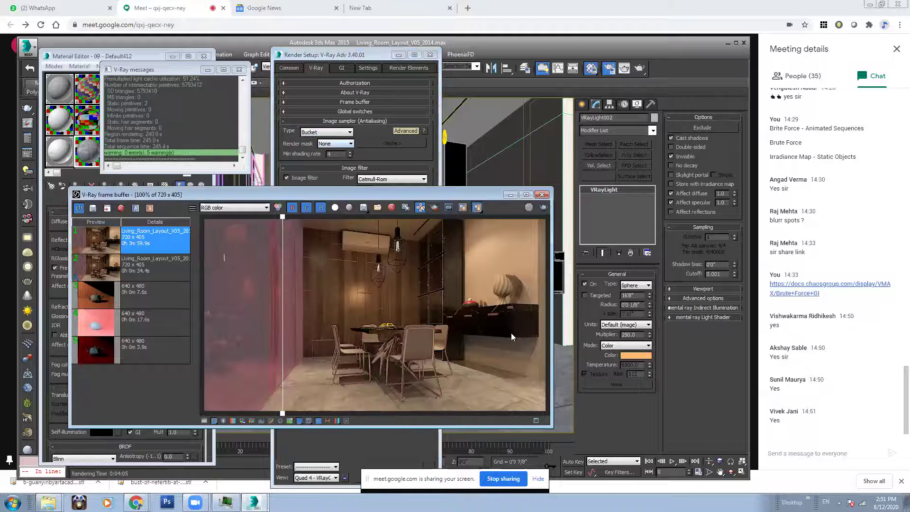
drag(283, 223, 241, 278)
click(345, 56)
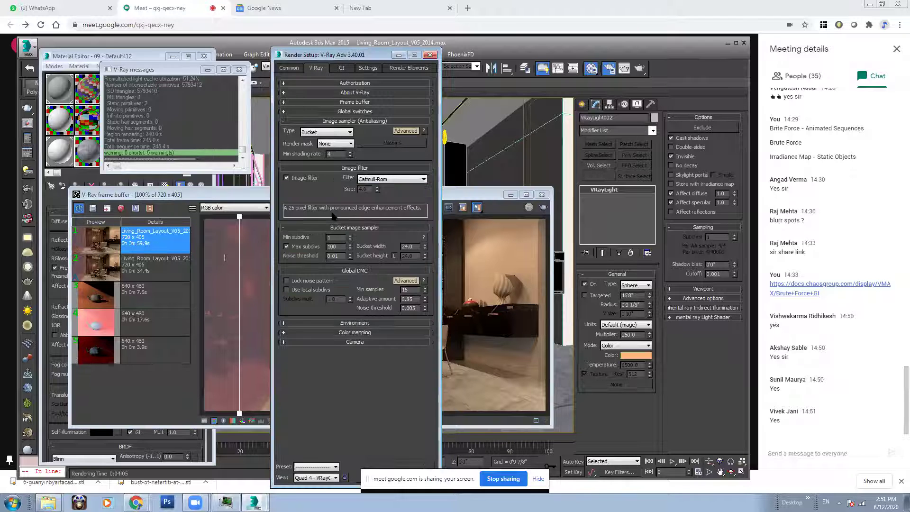
Step: Move the render setup window aside and set the image sampler's min shading rate to 5
drag(334, 154, 295, 147)
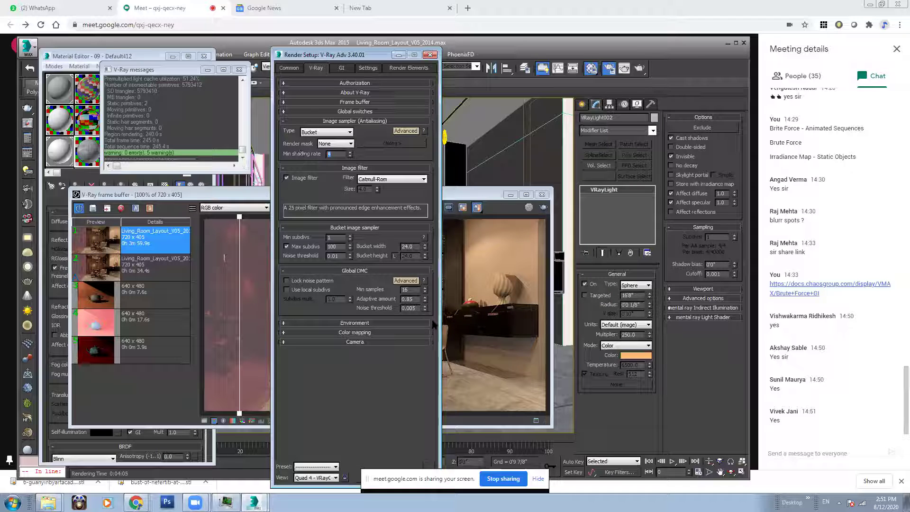
click(348, 70)
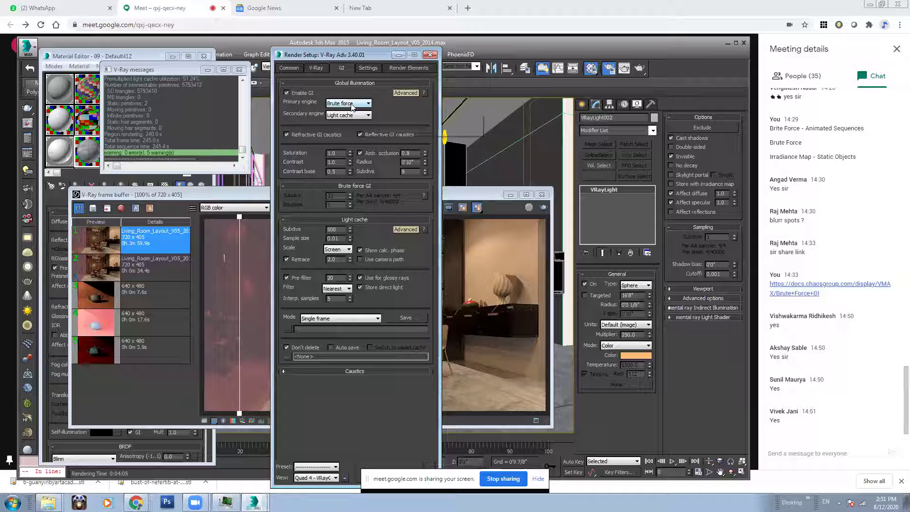
drag(358, 57, 397, 64)
click(353, 76)
double_click(373, 254)
double_click(376, 161)
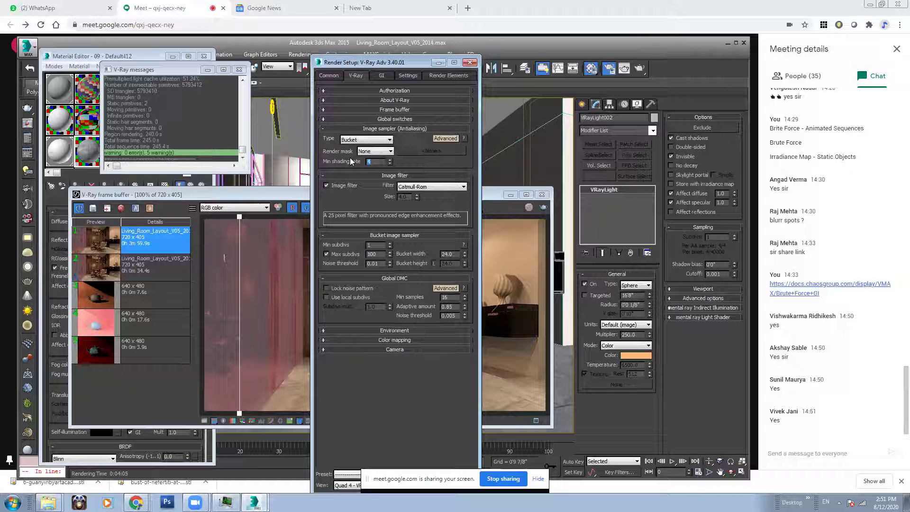
click(382, 265)
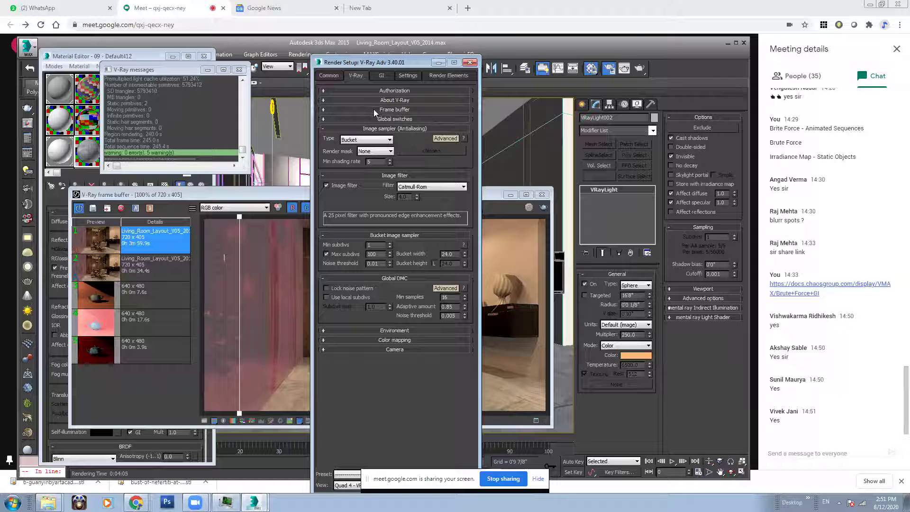
Step: Turn off ambient occlusion and switch the light cache and global illumination settings to Expert mode
drag(376, 61, 446, 70)
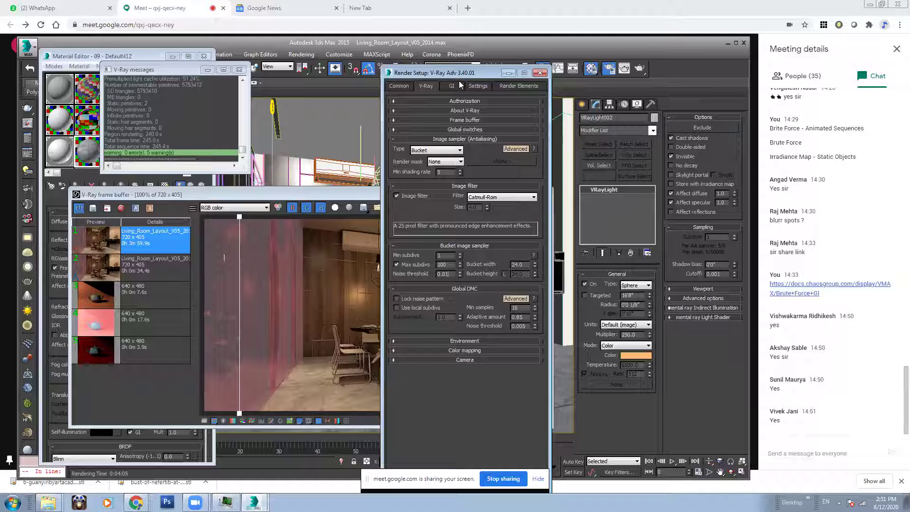
drag(458, 75, 377, 52)
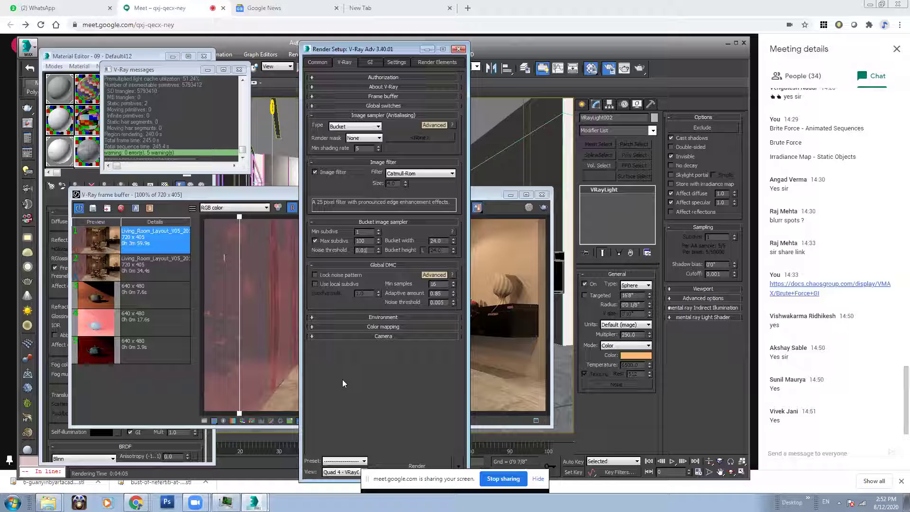
click(370, 63)
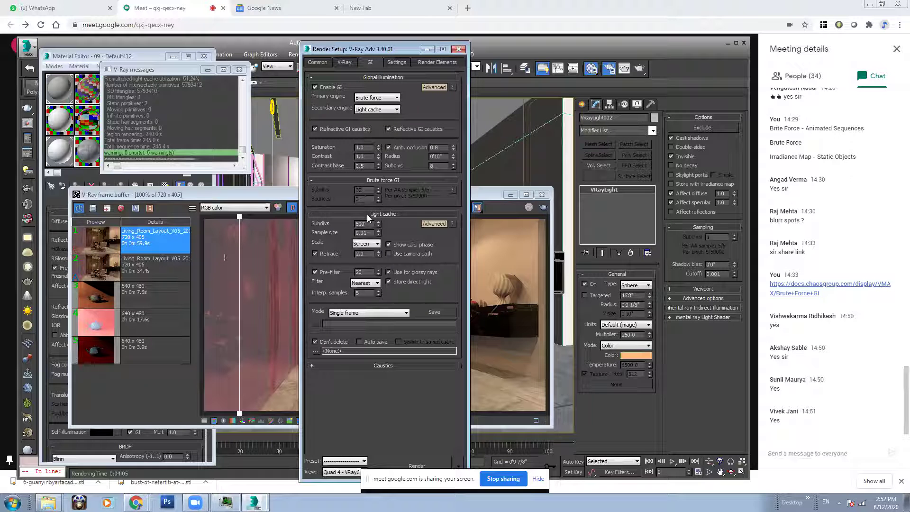
click(409, 149)
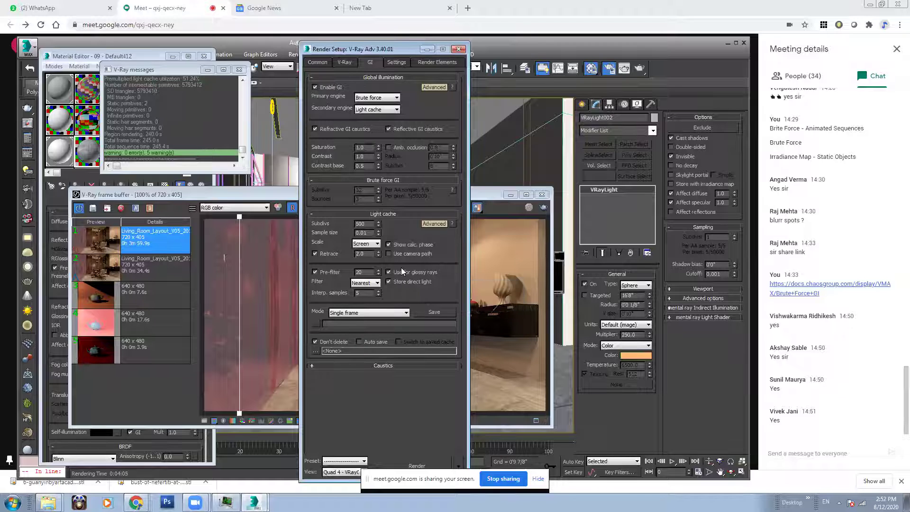
click(423, 223)
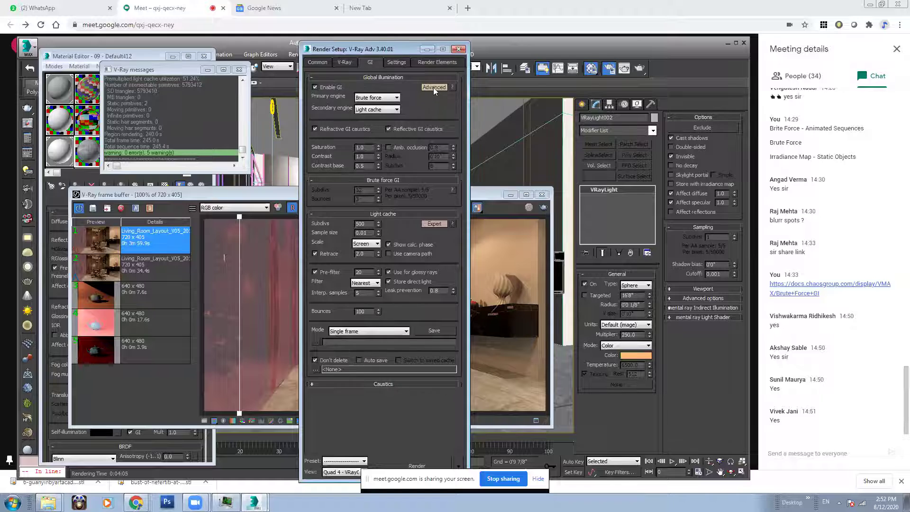
Step: Review the bucket image sampler's max subdivs and the available image filter choices without changing them
click(351, 63)
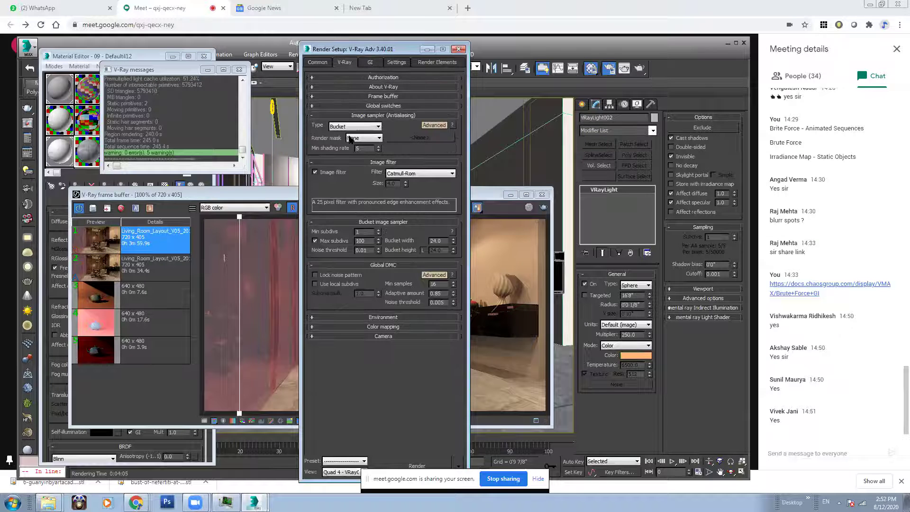
double_click(361, 241)
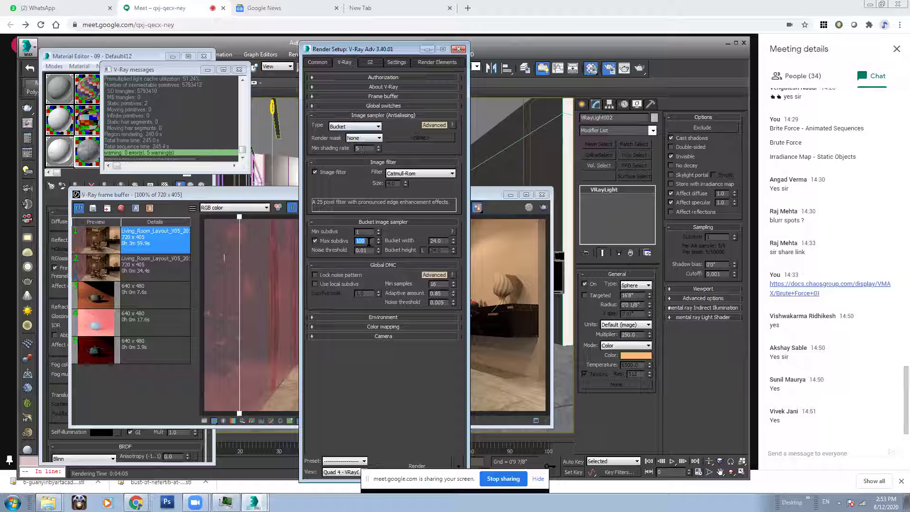
click(411, 175)
click(412, 175)
Step: Arrange the render setup and frame buffer windows side by side and re-render the dining room with the last render settings
click(370, 62)
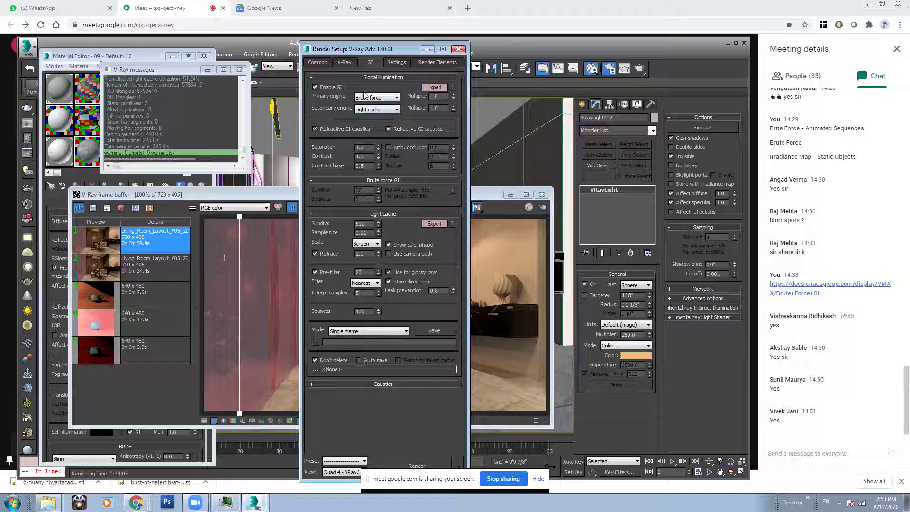
drag(387, 51, 519, 54)
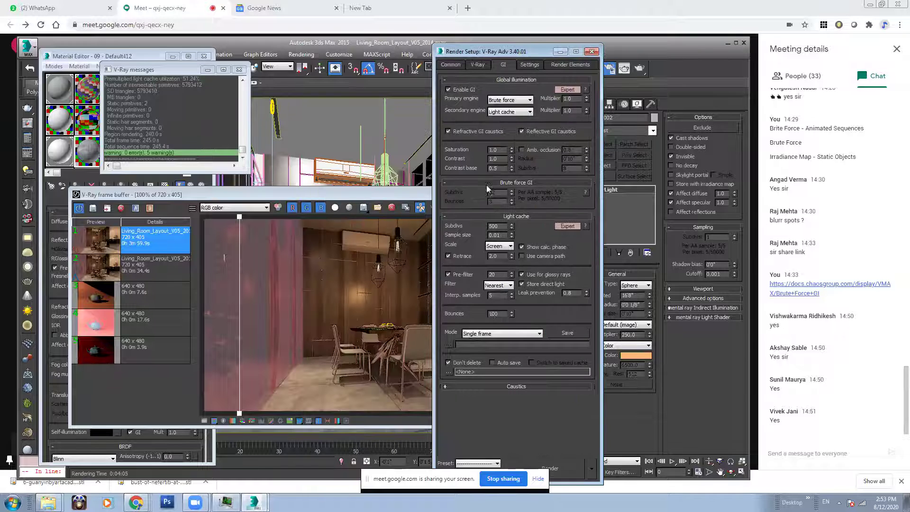
click(327, 333)
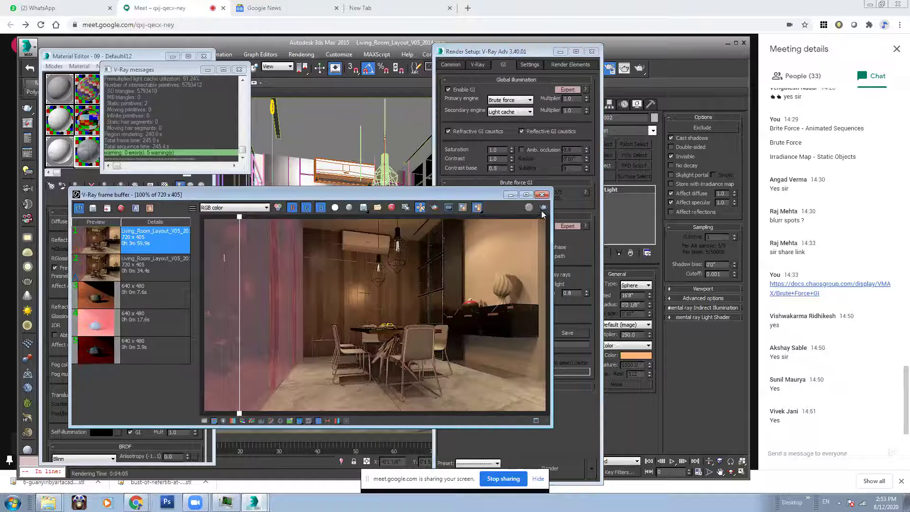
drag(480, 197, 439, 190)
click(502, 199)
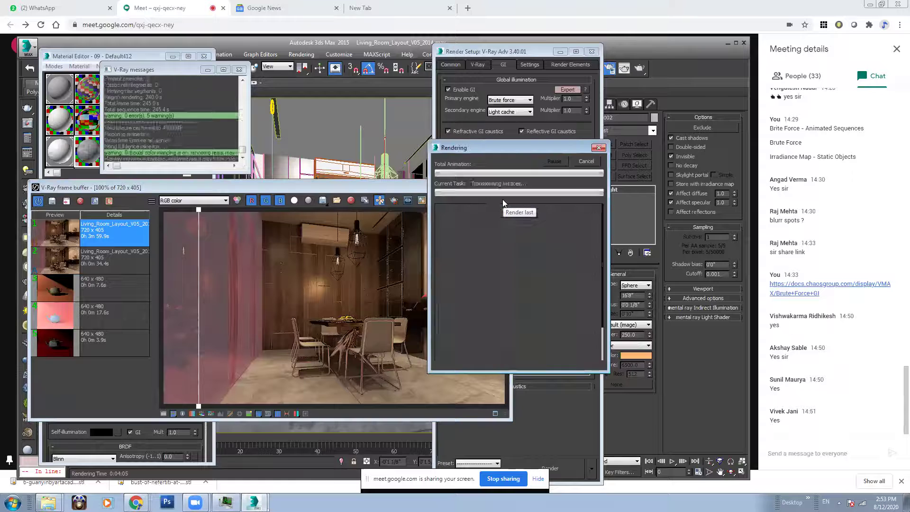
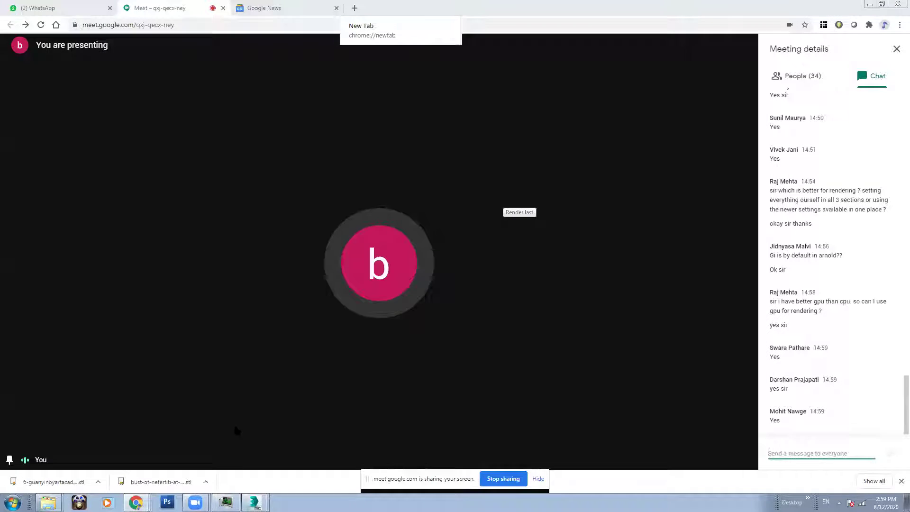
Step: Switch to the spare Chrome window, search YouTube for "cpu vs gpu mythbusters" and open the "Mythbusters Demo GPU versus CPU" video
key(alt+Tab)
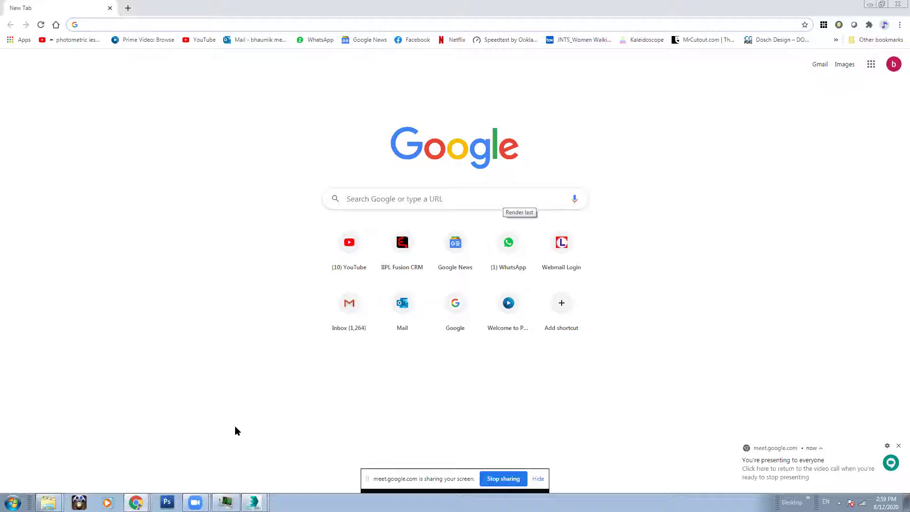
click(883, 5)
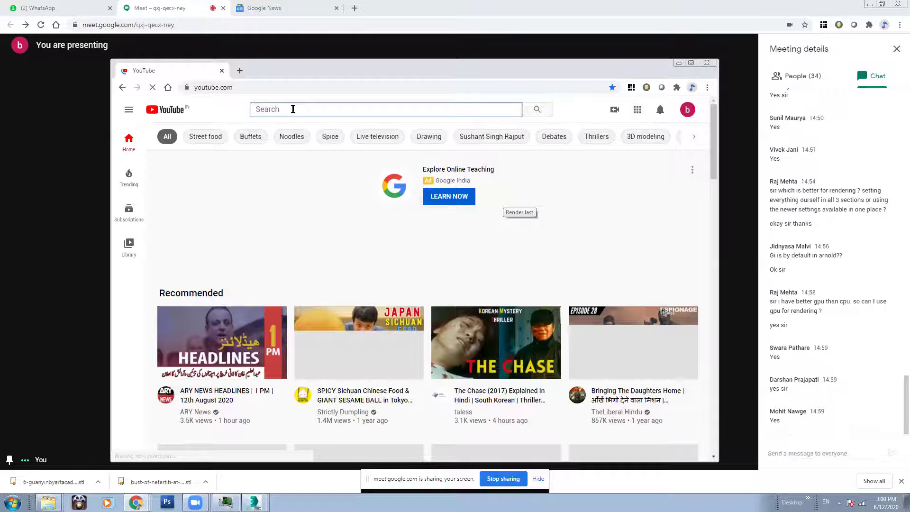
text(cpu vs gpu mythbusters)
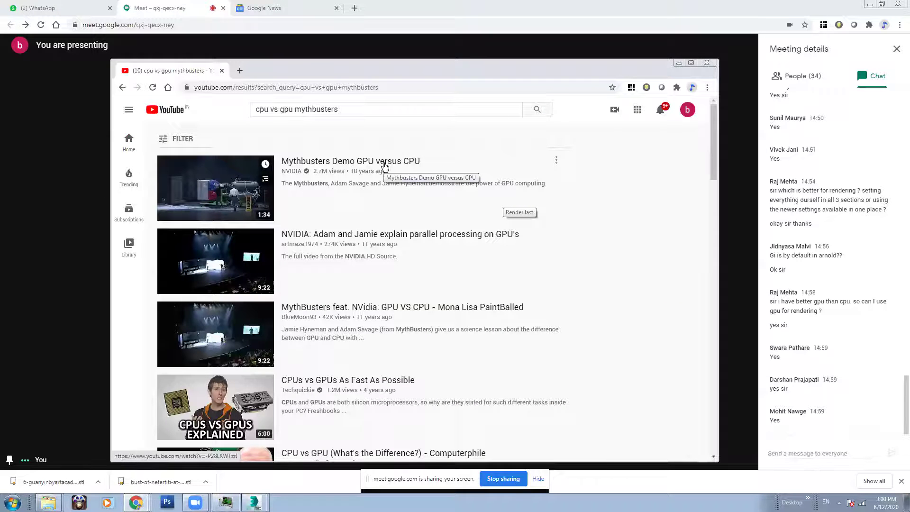
click(470, 192)
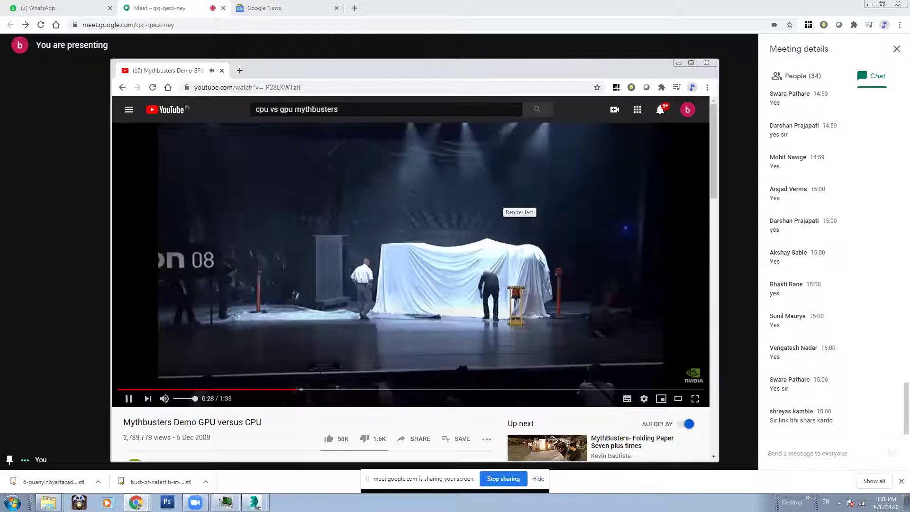
Step: Pause the video and check the priority options of the 3dsmax.exe process in Windows Task Manager, leaving them unchanged
click(128, 398)
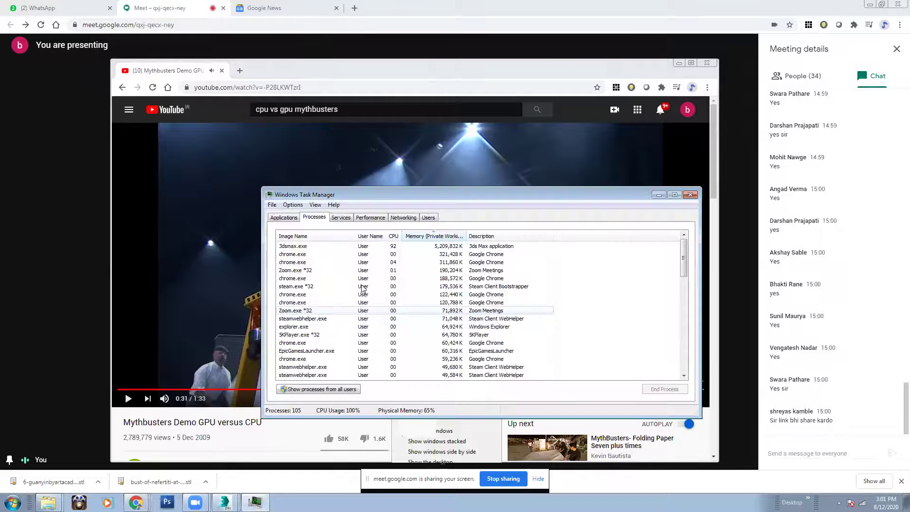
right_click(316, 250)
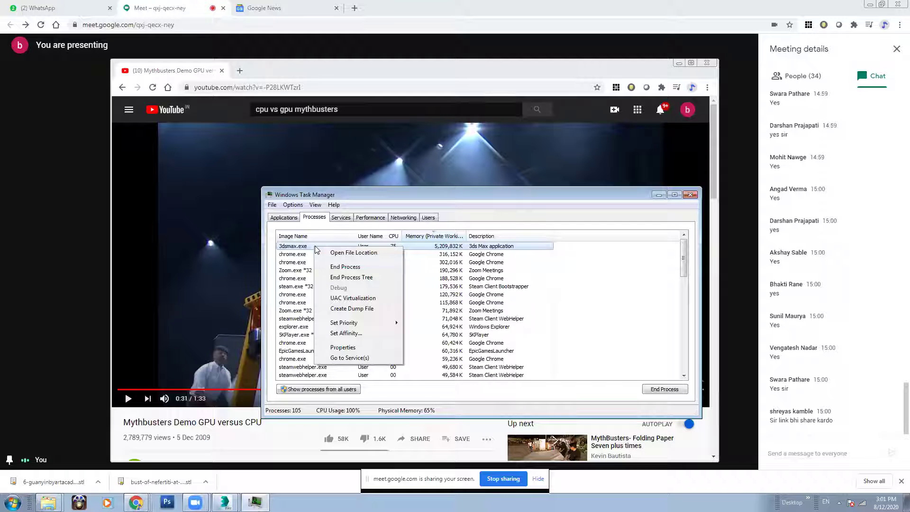
mouse_move(362, 326)
click(437, 369)
click(474, 264)
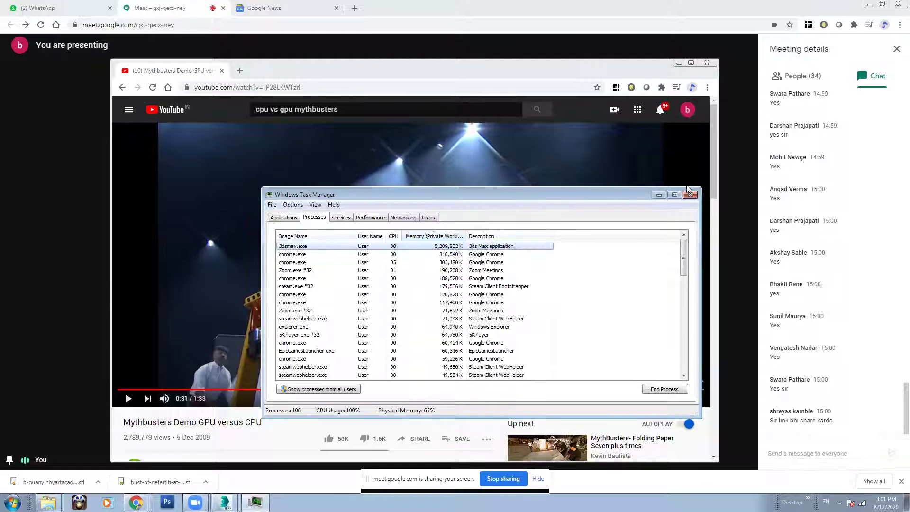
click(690, 194)
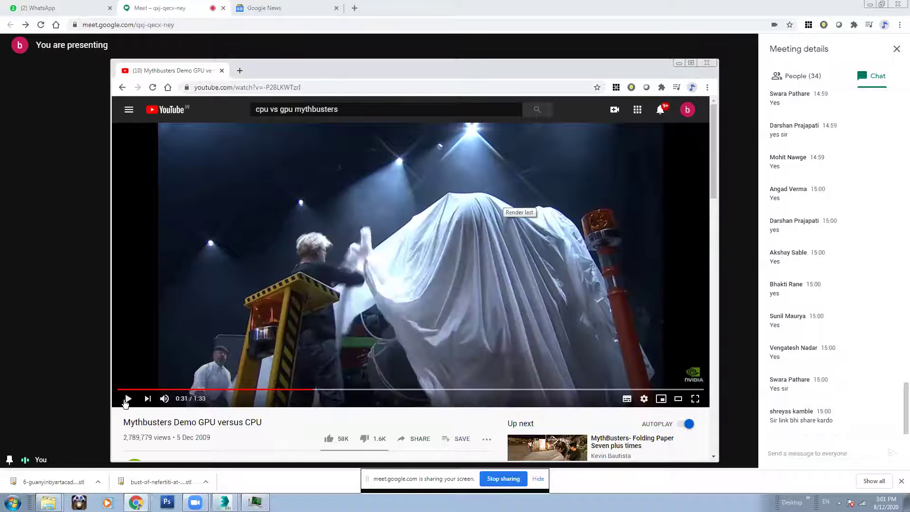
Step: Replay the video from an earlier point with the system volume raised, pausing on the paintball smiley face before resuming playback
click(126, 402)
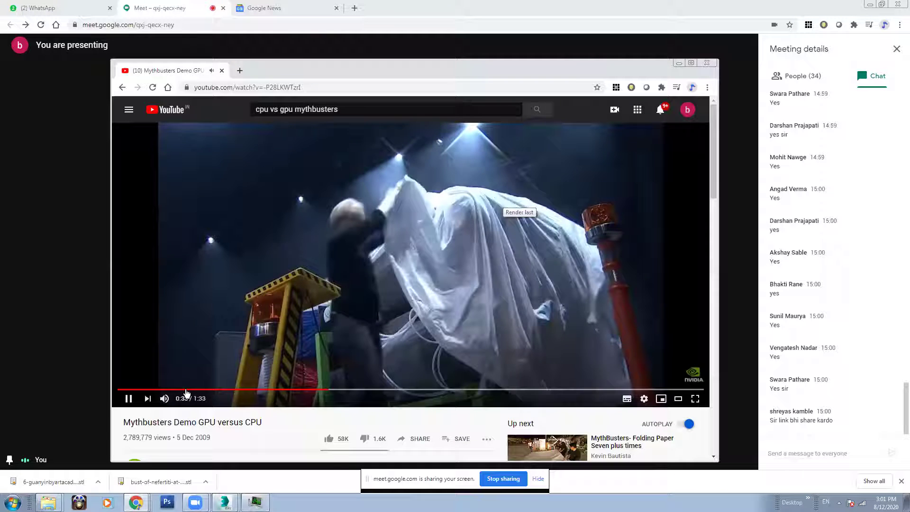
click(184, 389)
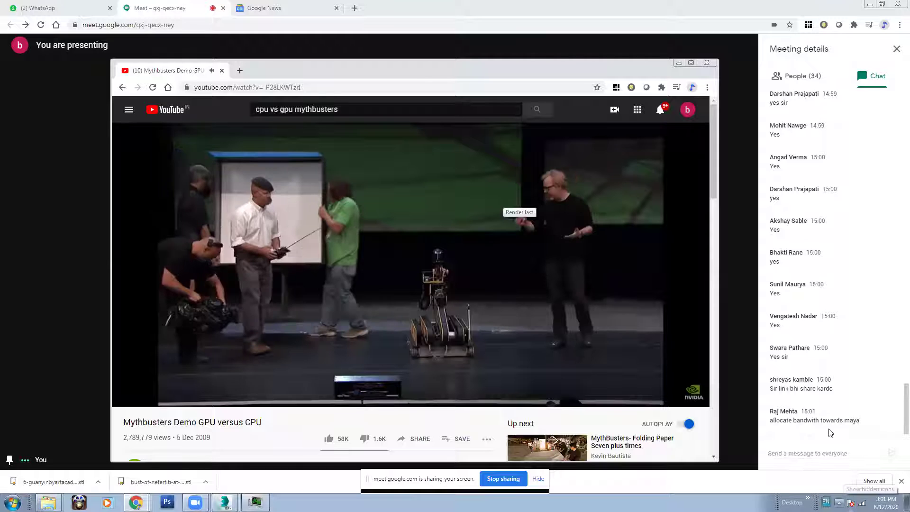
click(829, 429)
drag(813, 337, 814, 319)
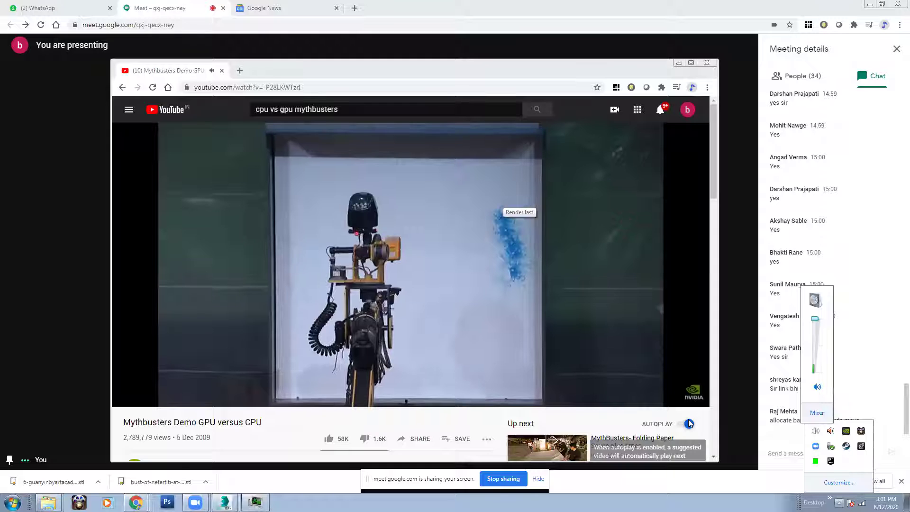
click(875, 470)
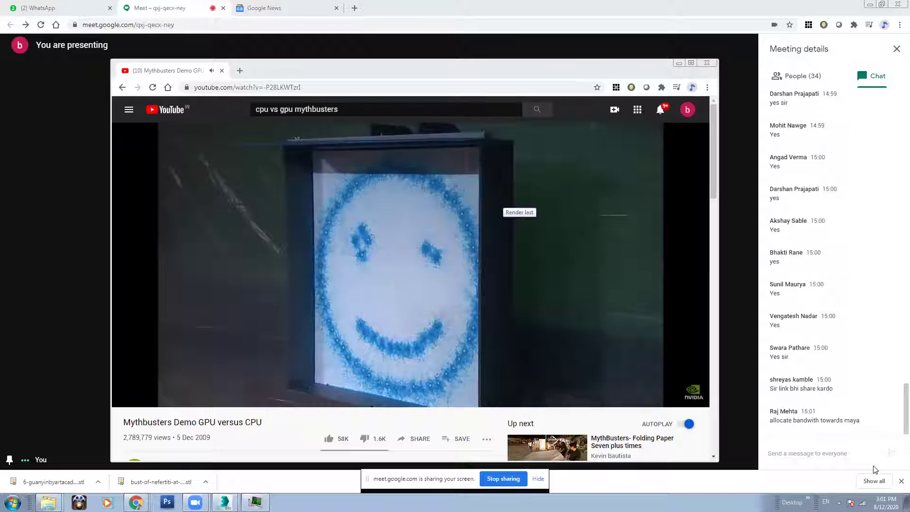
click(367, 331)
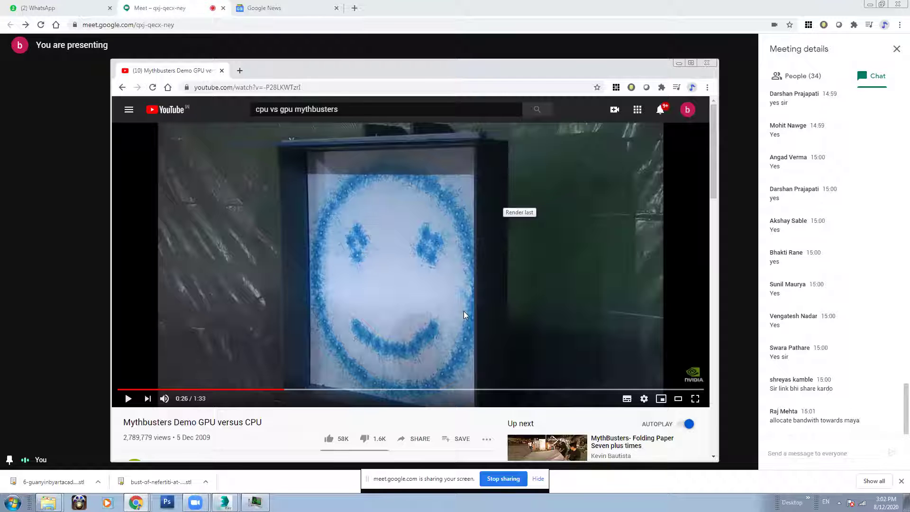
click(129, 398)
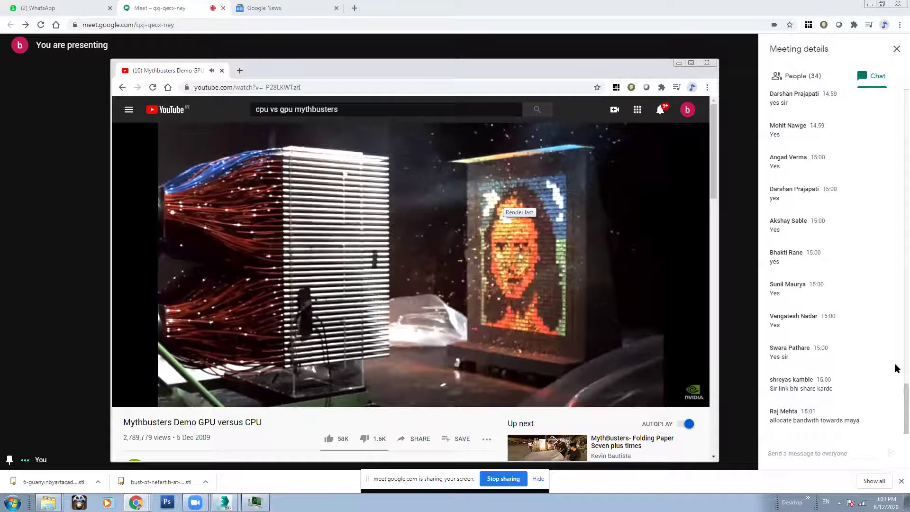
Step: Copy the YouTube video's link and send it to everyone in the Google Meet chat
click(296, 89)
key(ctrl+c)
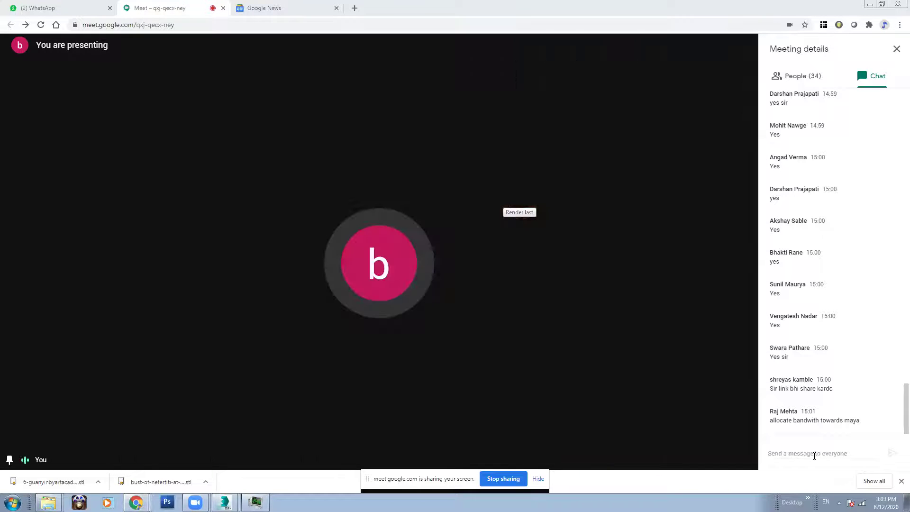
click(815, 454)
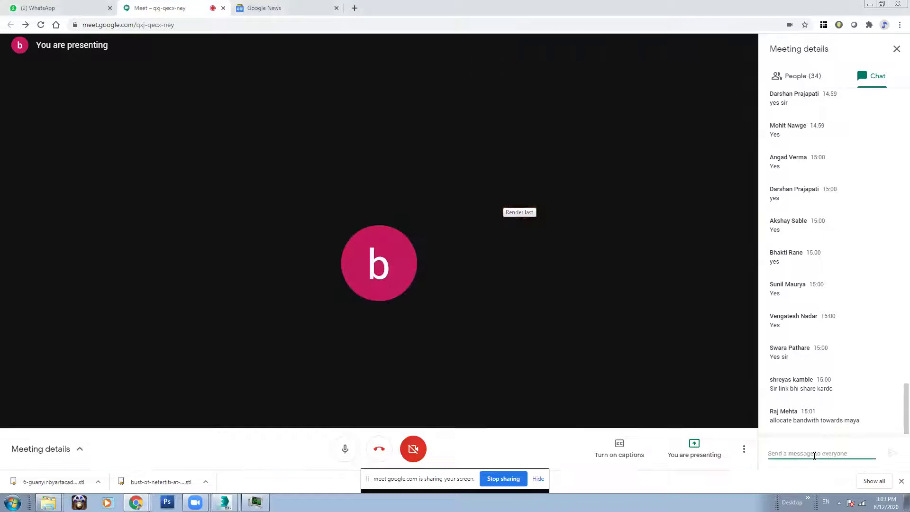
key(ctrl+v)
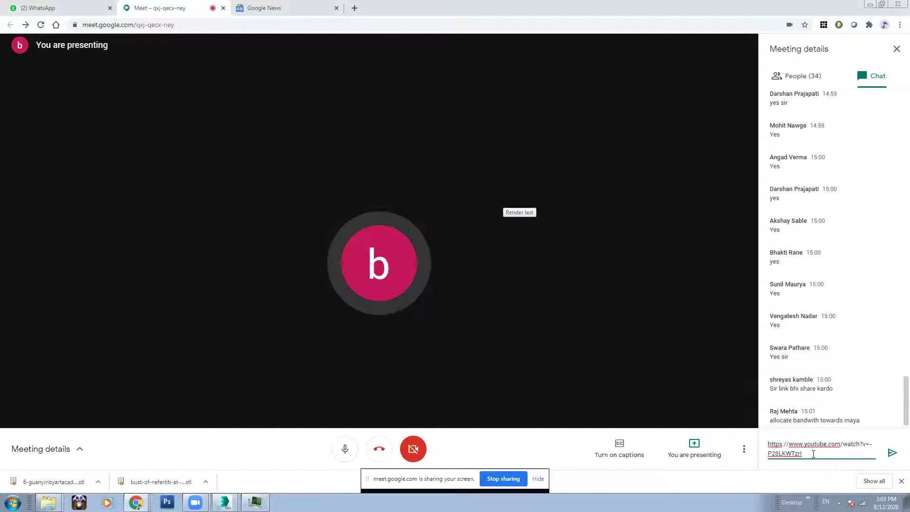
key(Return)
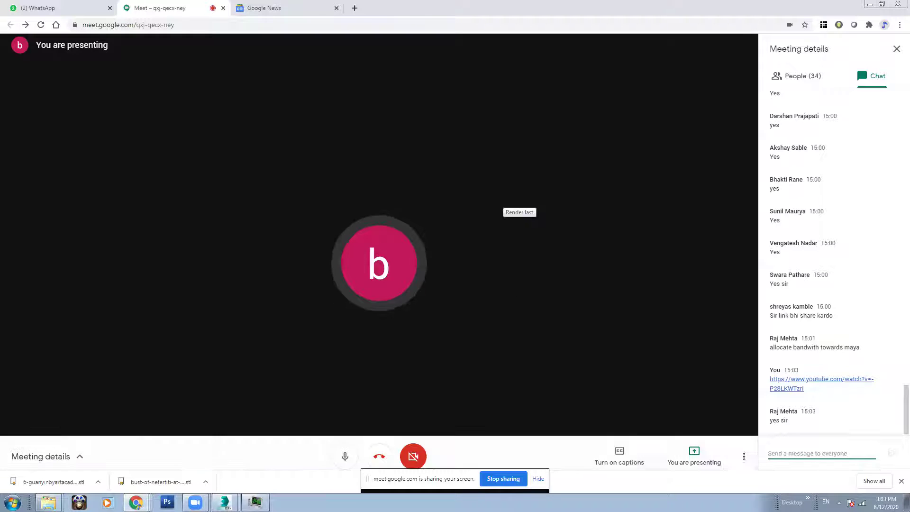
Step: Switch back to 3ds Max to watch the render and lower the system volume to about 45
click(225, 502)
click(223, 466)
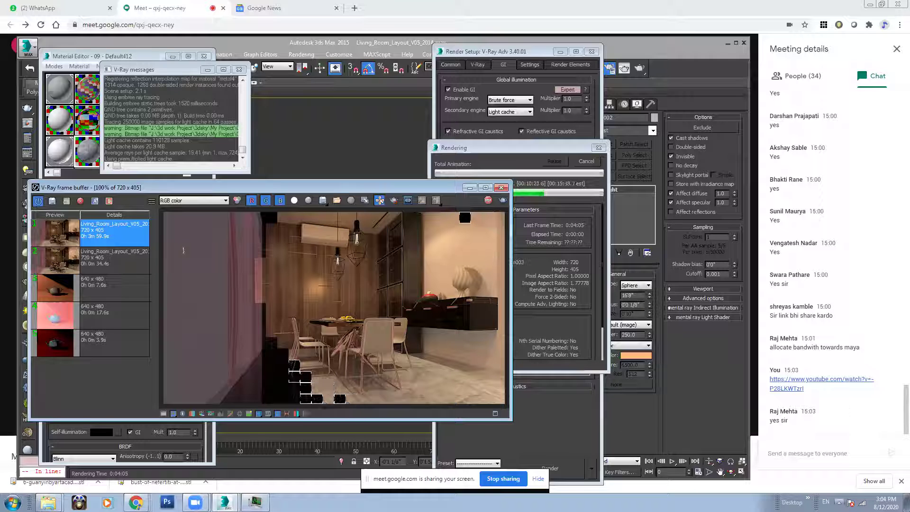
click(839, 502)
click(830, 430)
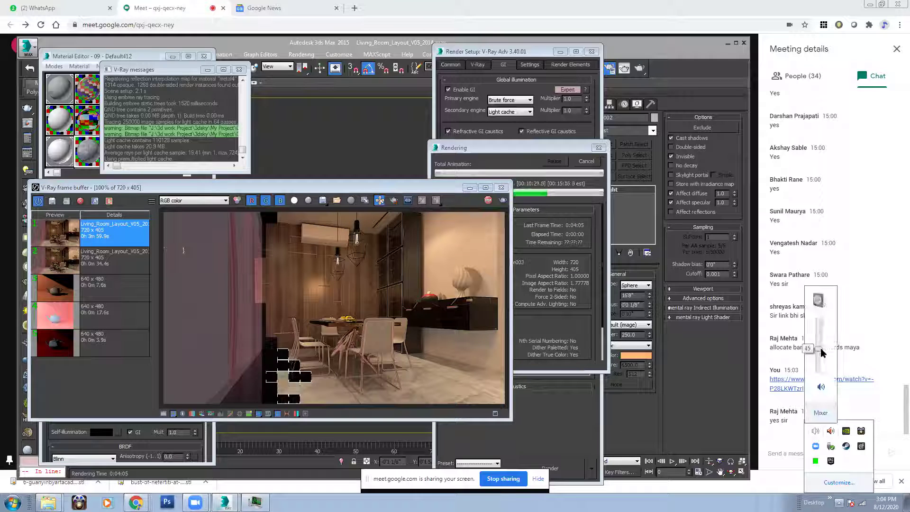
click(822, 355)
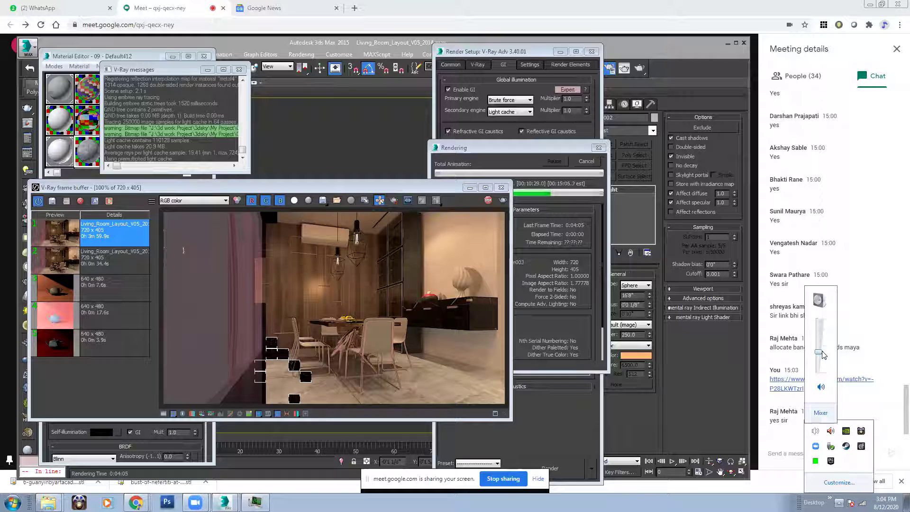
click(821, 407)
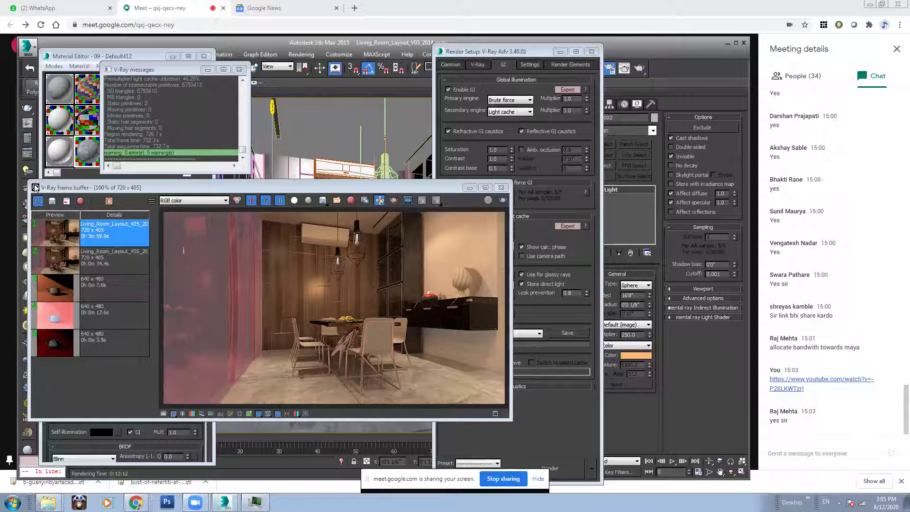
Step: Save the finished dining room render to the frame buffer history
click(51, 203)
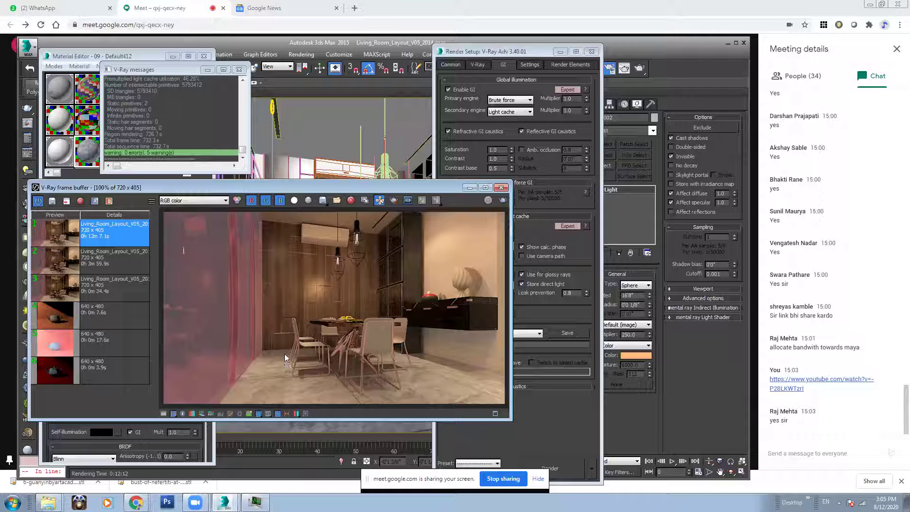
Step: Assign the two most recent dining room renders from the frame buffer history as A and B for comparison
click(99, 269)
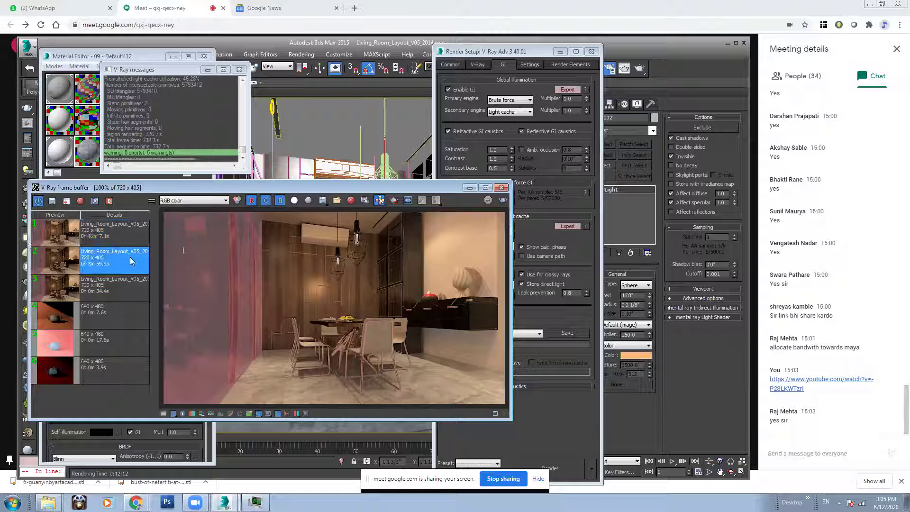
click(94, 201)
click(114, 230)
click(109, 201)
Step: Compare the two renders up close by wiping the divider across the vase wall, cabinet and pendant lights
drag(199, 239, 461, 264)
scroll(462, 263, up, 1)
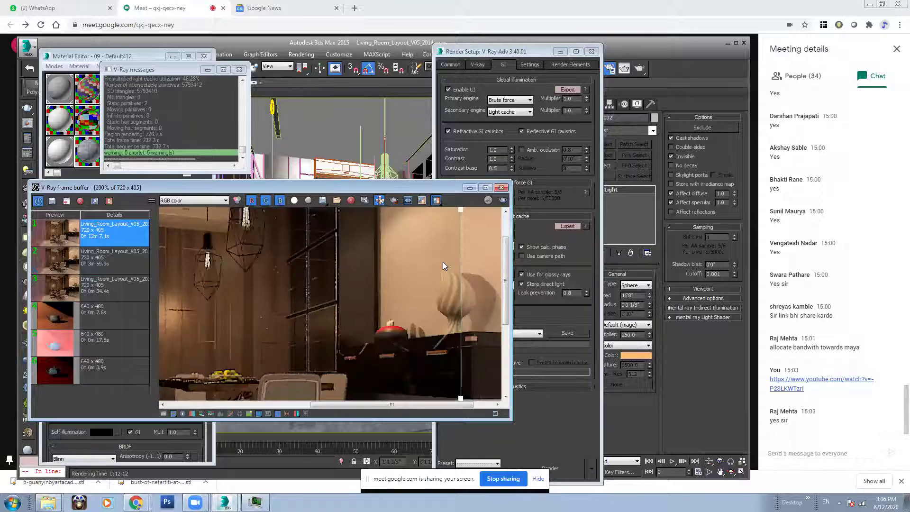
scroll(444, 264, up, 1)
drag(459, 210, 187, 255)
drag(430, 404, 401, 404)
drag(180, 211, 327, 274)
scroll(329, 276, down, 2)
scroll(328, 270, up, 2)
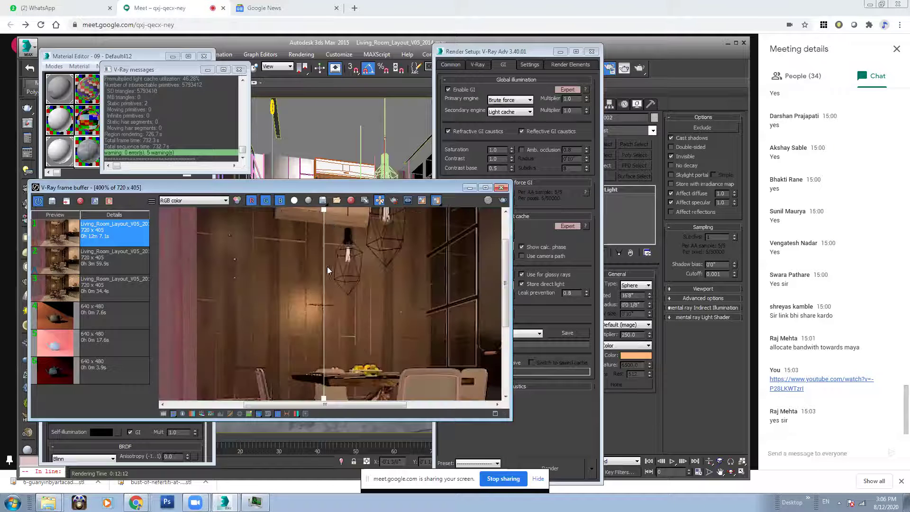
drag(330, 219, 328, 238)
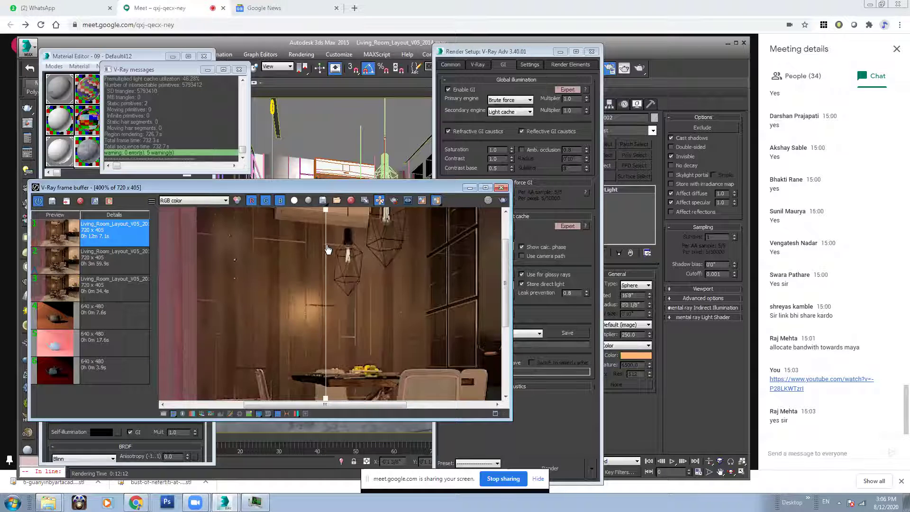
scroll(341, 277, down, 2)
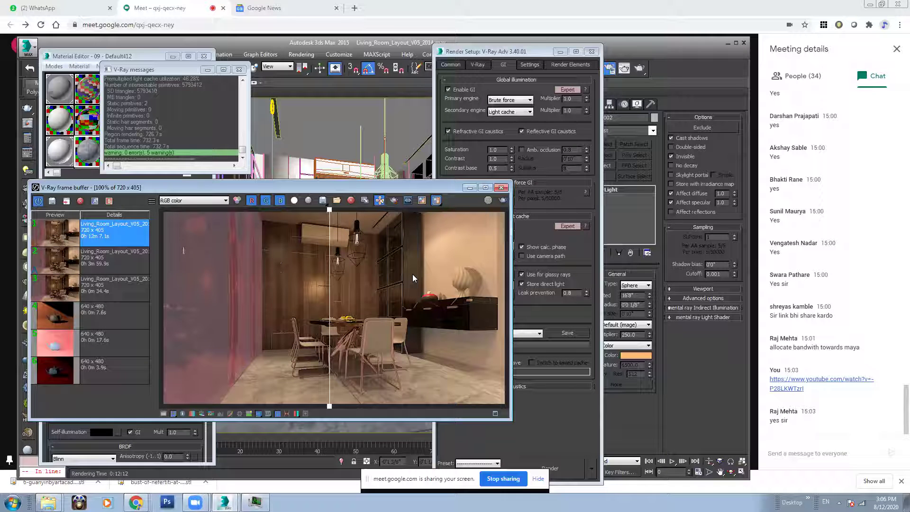
drag(329, 209, 162, 209)
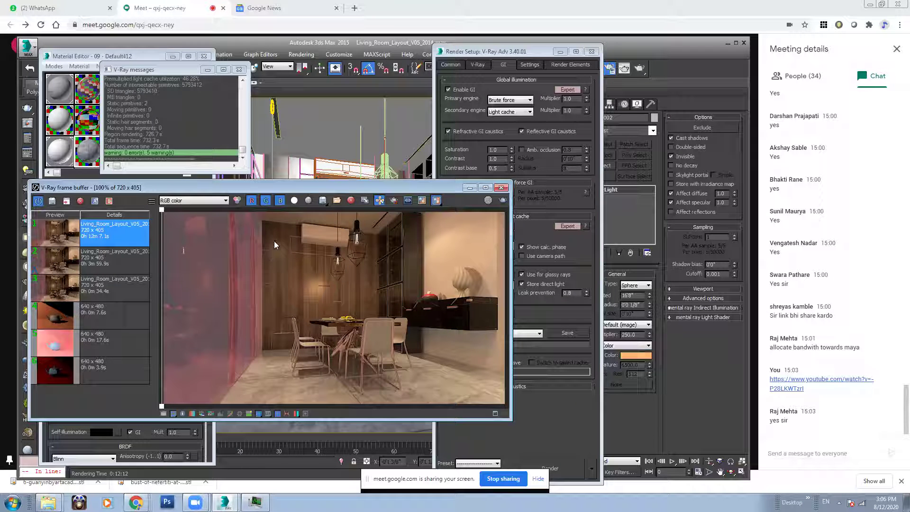
Step: Alternate the primary GI engine between Irradiance map and Brute force, settling on Irradiance map
click(500, 101)
click(496, 106)
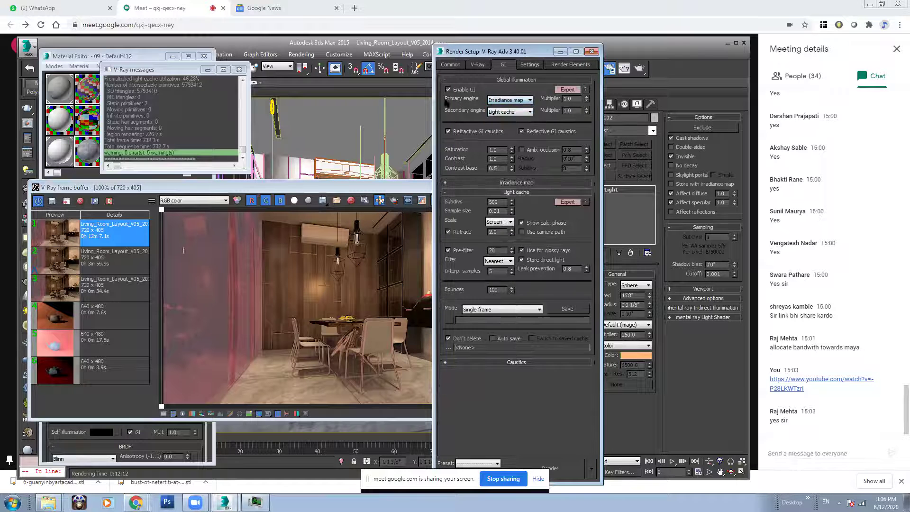
click(496, 101)
click(501, 120)
click(505, 100)
click(505, 109)
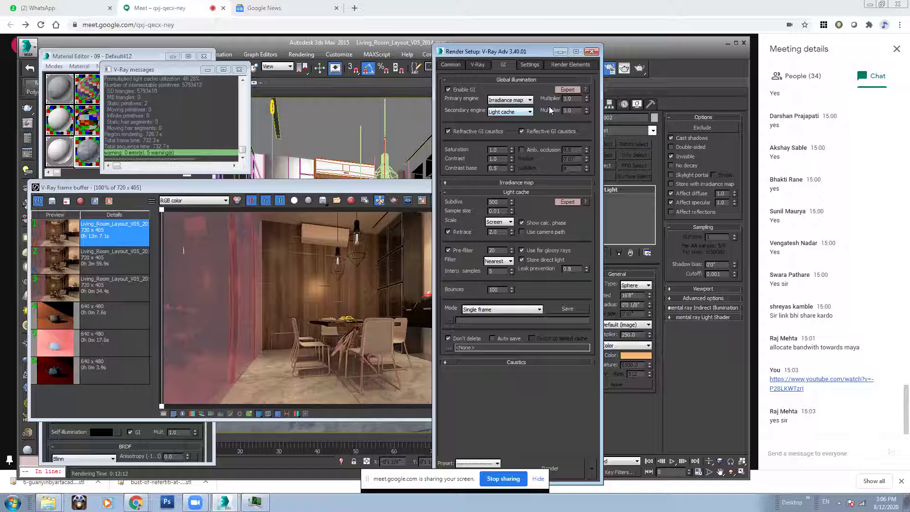
click(511, 101)
click(511, 109)
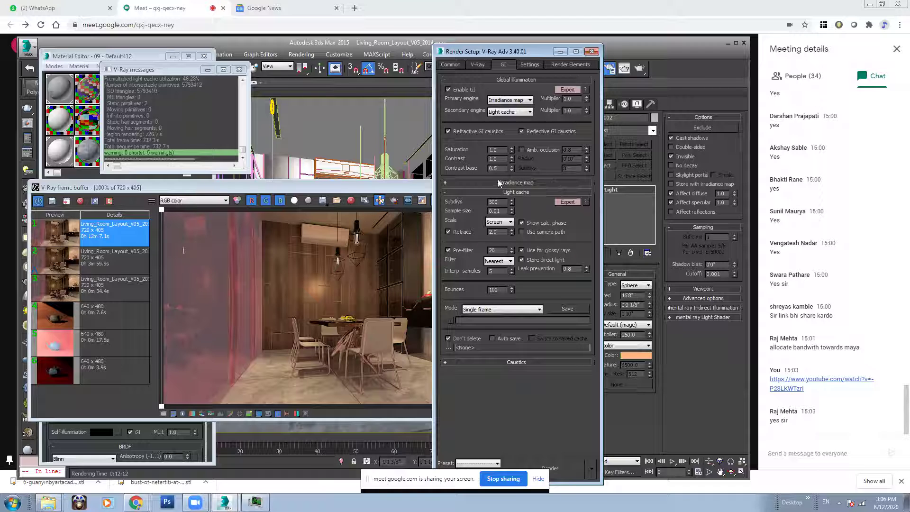
click(520, 101)
click(512, 121)
click(511, 100)
click(510, 106)
Step: Expand the irradiance map settings and set the current preset to Very low
click(525, 182)
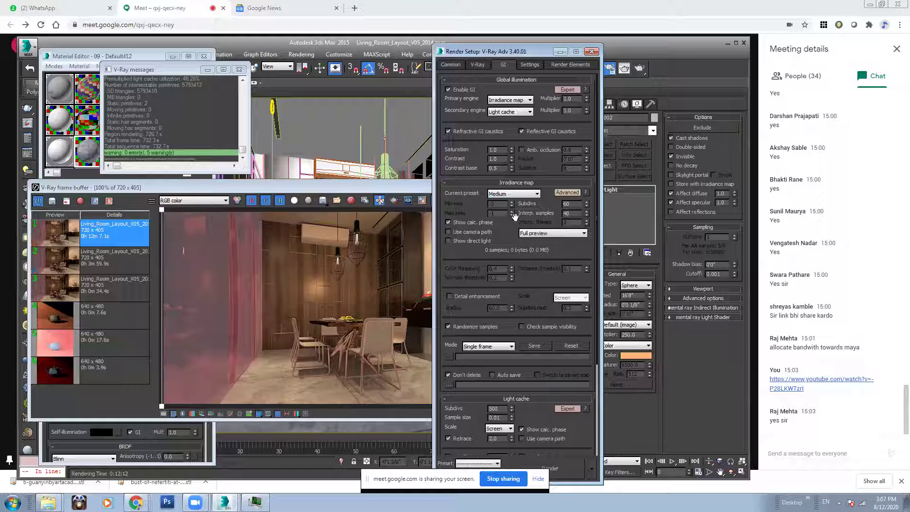
click(572, 214)
drag(573, 216, 546, 202)
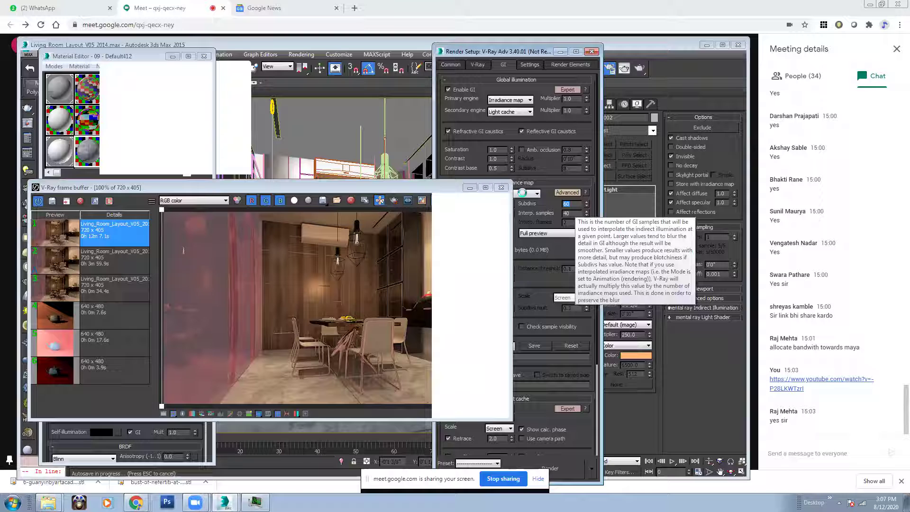
drag(396, 189, 343, 182)
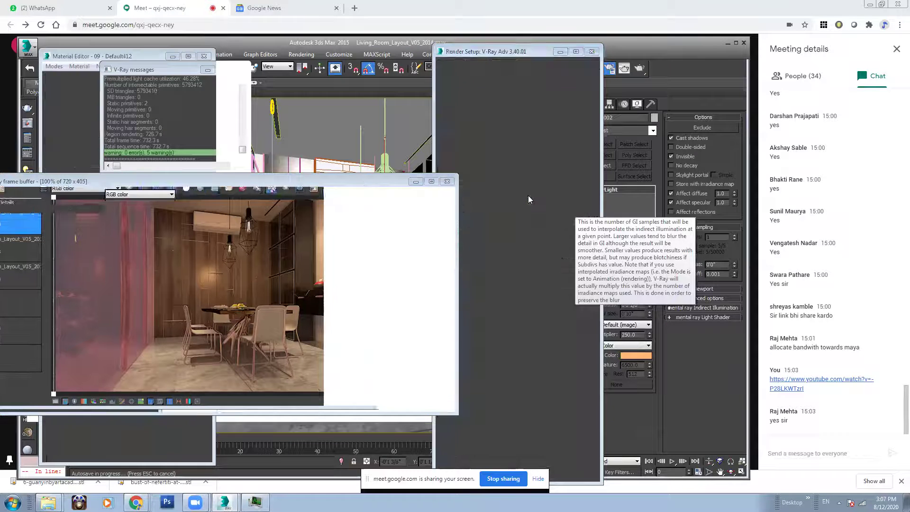
click(528, 195)
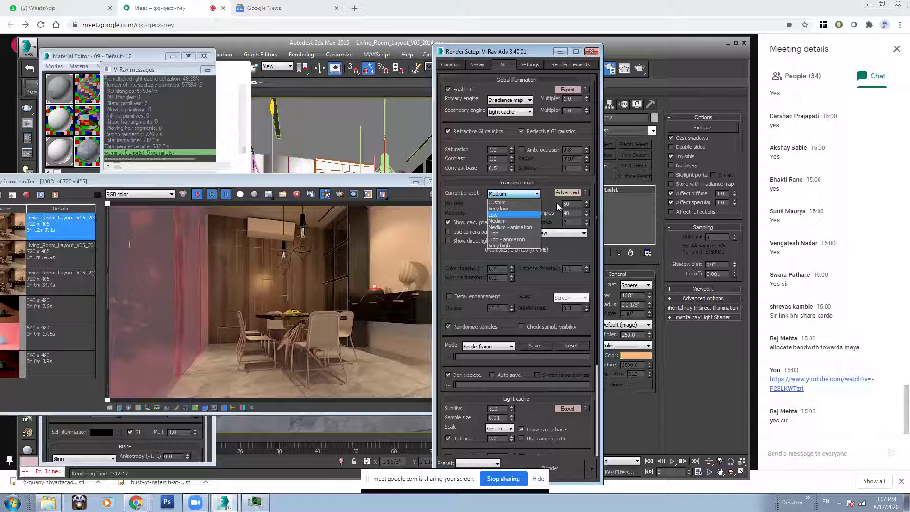
click(518, 192)
click(515, 194)
click(499, 209)
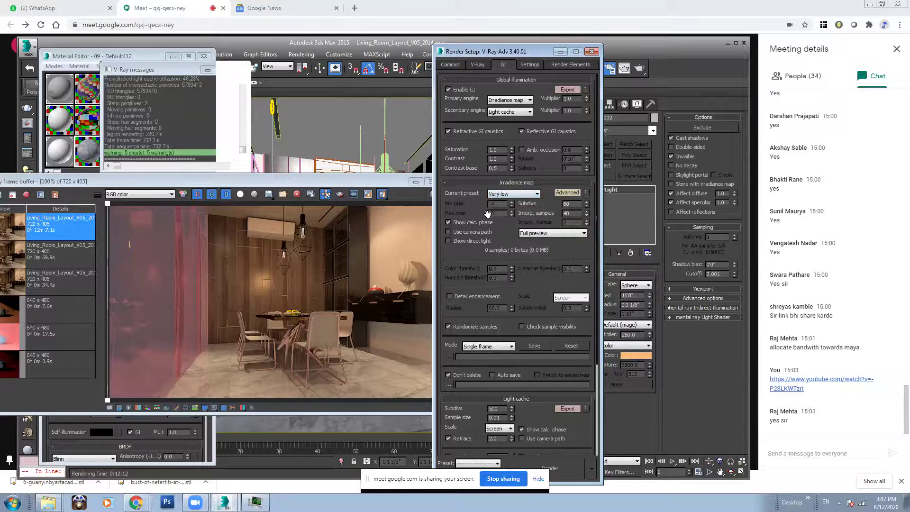
Step: Enable Show direct light and Use camera path for the irradiance map, keeping the Very low preset
click(467, 241)
click(463, 233)
click(513, 194)
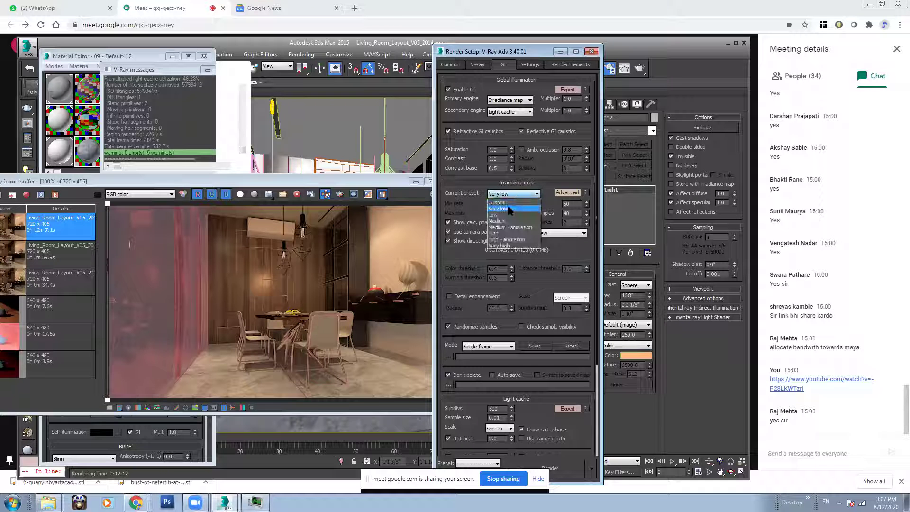
click(508, 209)
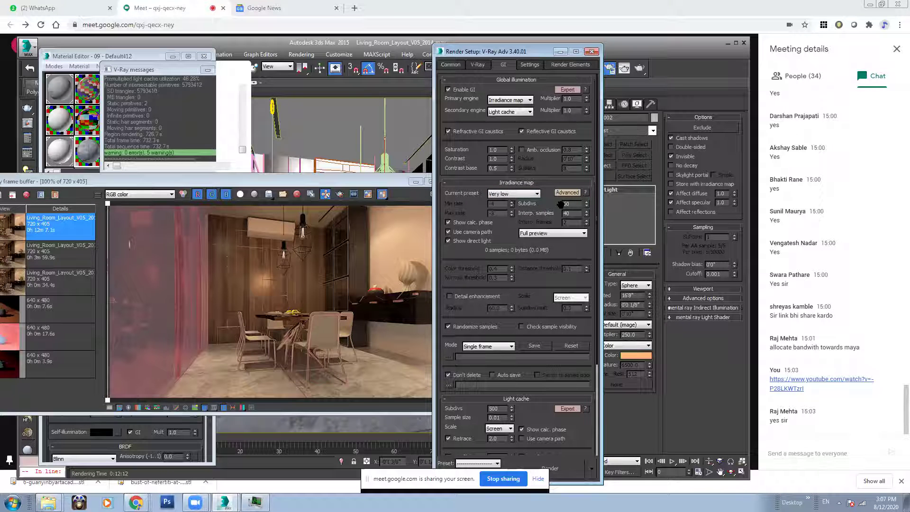
Step: Set both the irradiance map's subdivs and interpolation samples to 5
mouse_move(535, 199)
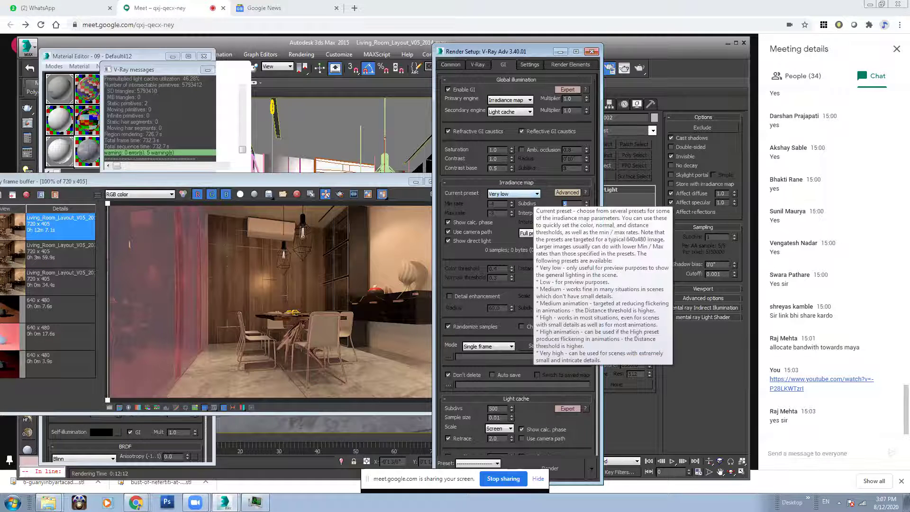
key(Tab)
text(5)
key(Return)
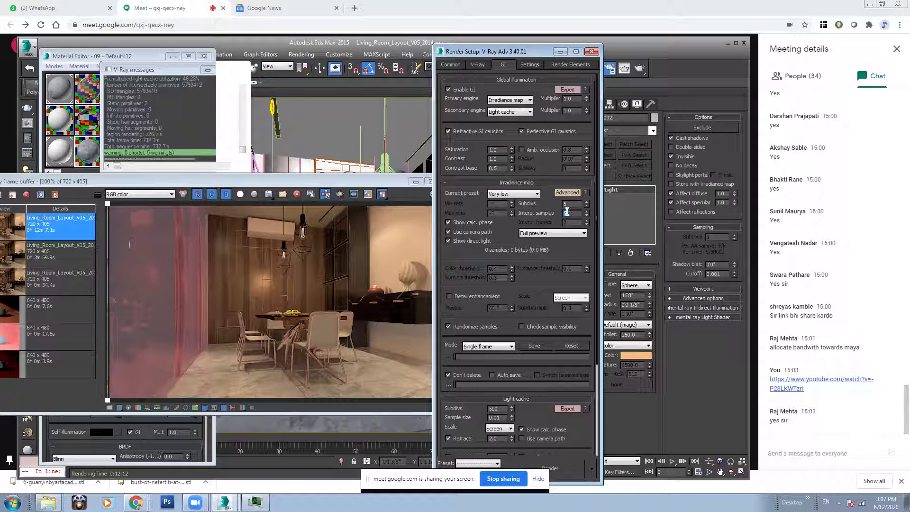
Step: Move the frame buffer clear of the render settings and set the light cache subdivs to 100
click(329, 293)
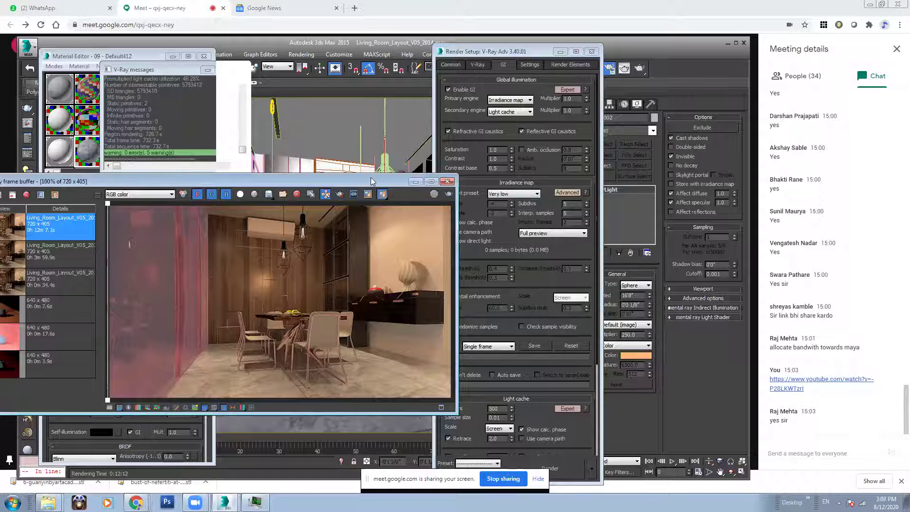
drag(371, 177, 336, 161)
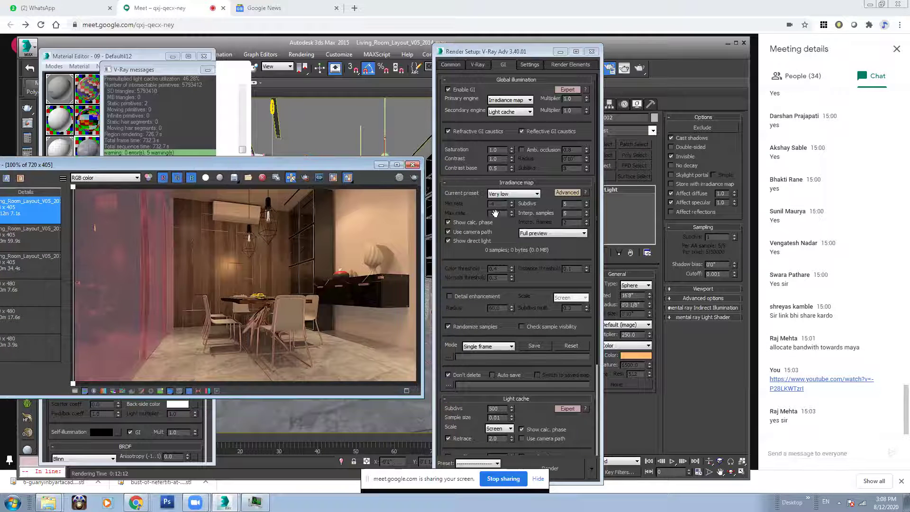
click(534, 294)
scroll(467, 337, down, 5)
double_click(493, 328)
text(100)
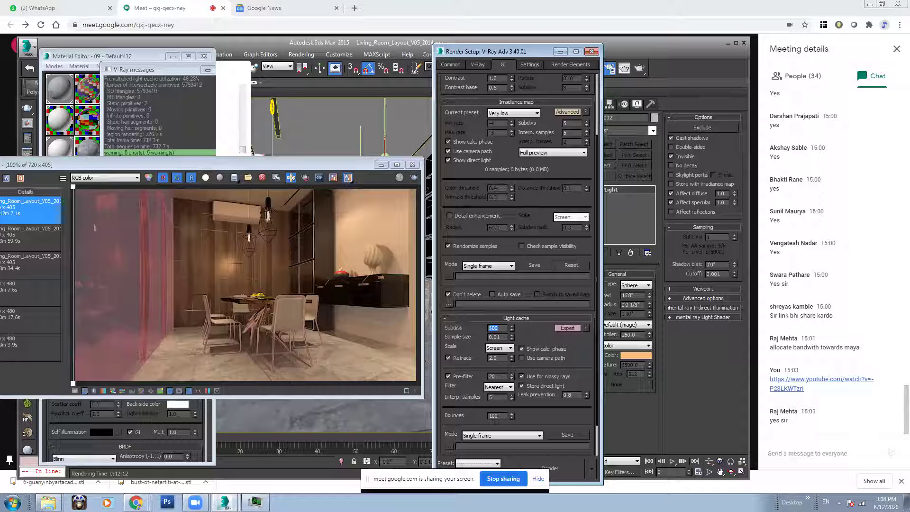
key(Return)
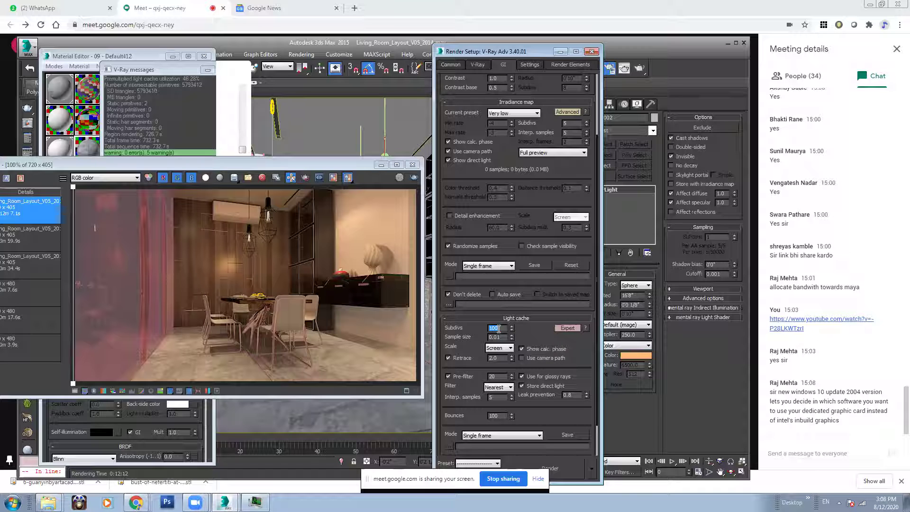
Step: Rearrange the frame buffer and render settings windows, review the GI values, and render the dining room with them
drag(295, 164, 323, 169)
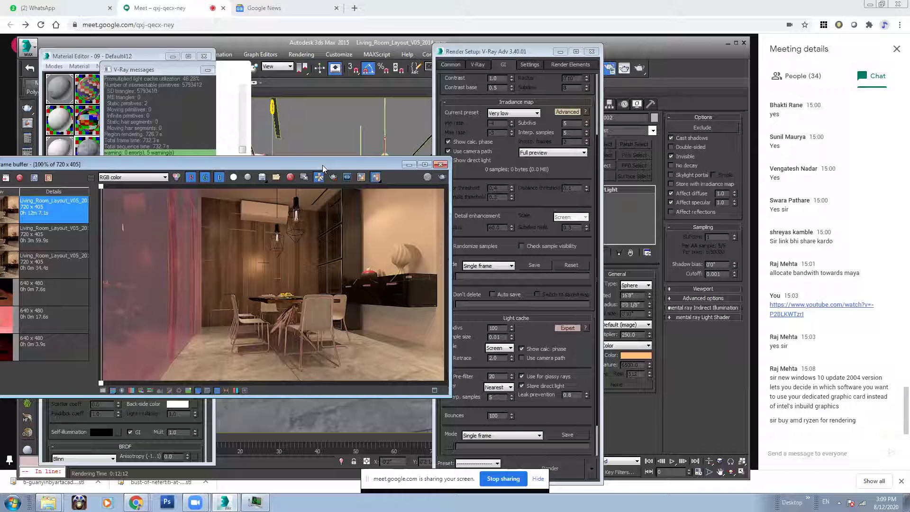
drag(510, 50, 541, 50)
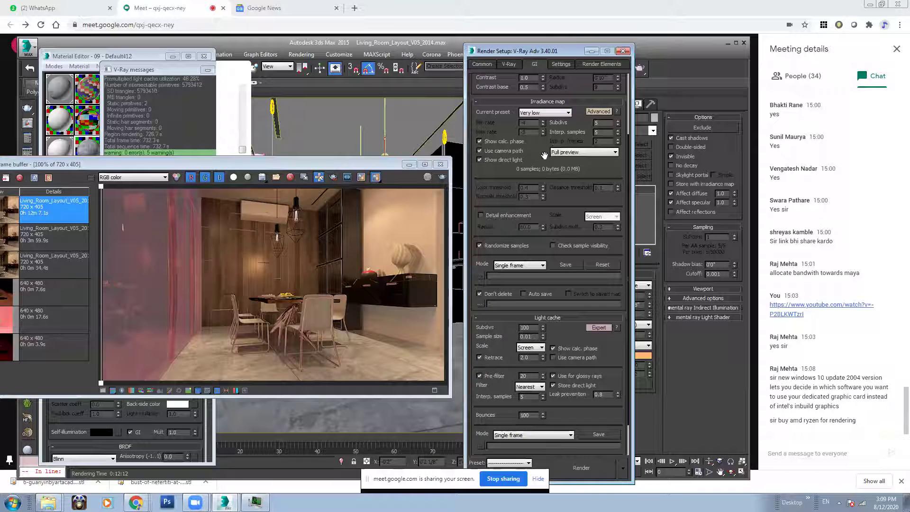
scroll(559, 176, up, 2)
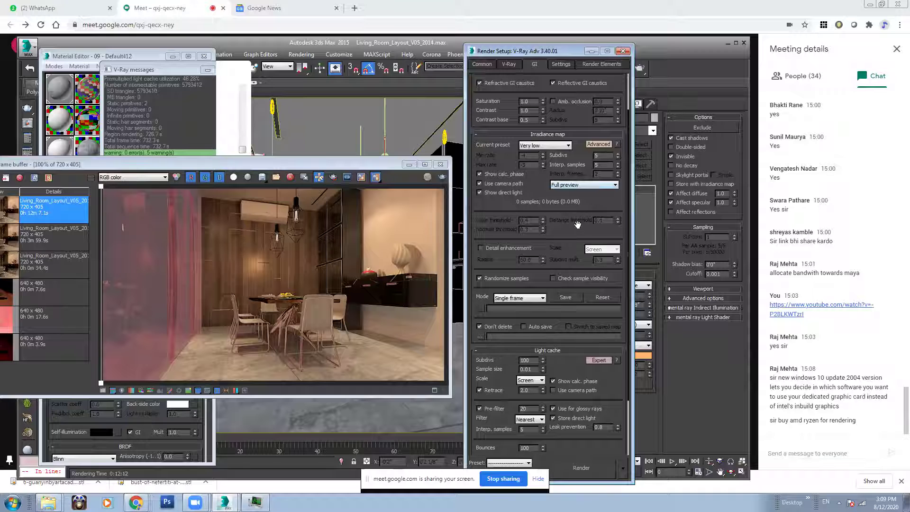
scroll(578, 224, down, 2)
drag(354, 164, 425, 164)
key(shift+q)
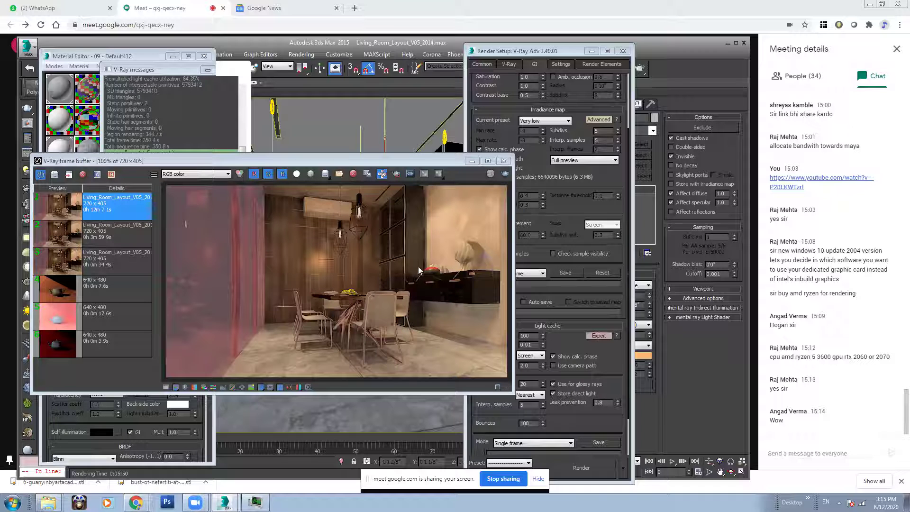
Step: Save the finished irradiance map render to the history and compare it with the previous render around the vase wall
click(54, 175)
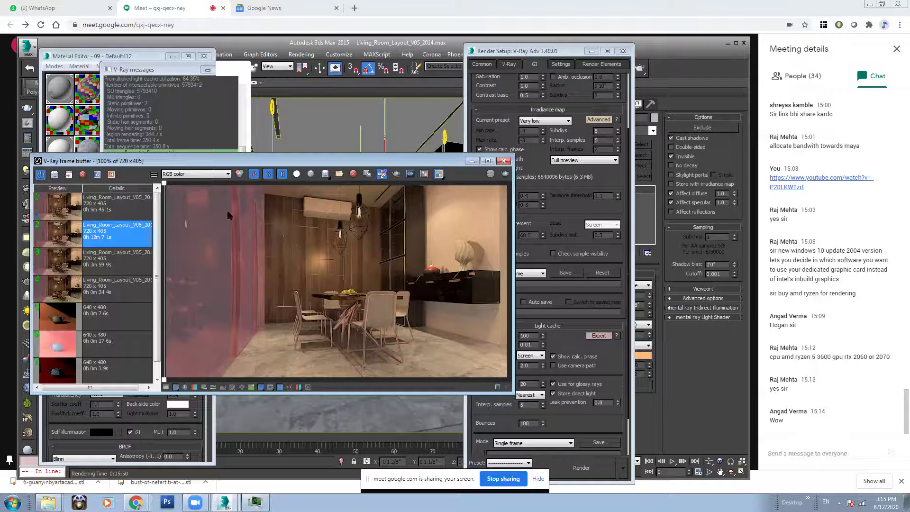
drag(163, 183, 505, 218)
scroll(484, 209, down, 1)
scroll(484, 209, down, 1)
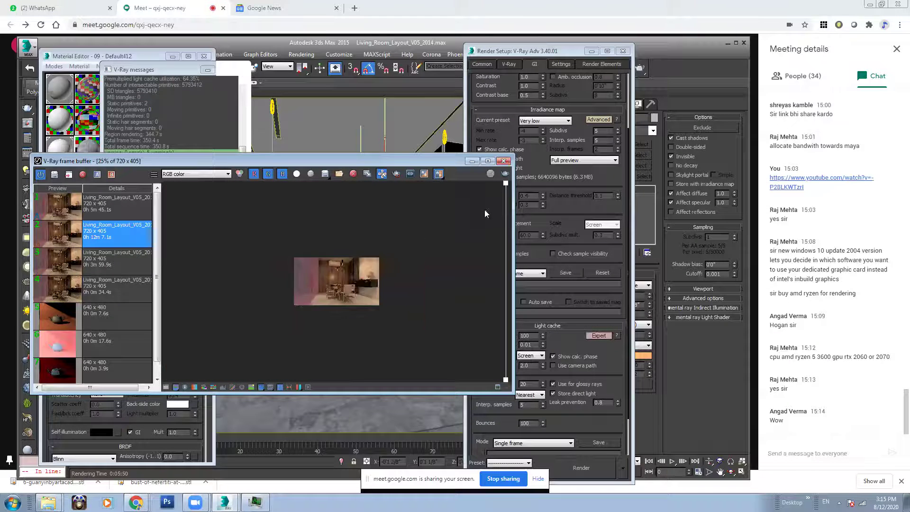
scroll(485, 209, up, 1)
scroll(428, 260, up, 2)
drag(510, 239, 388, 209)
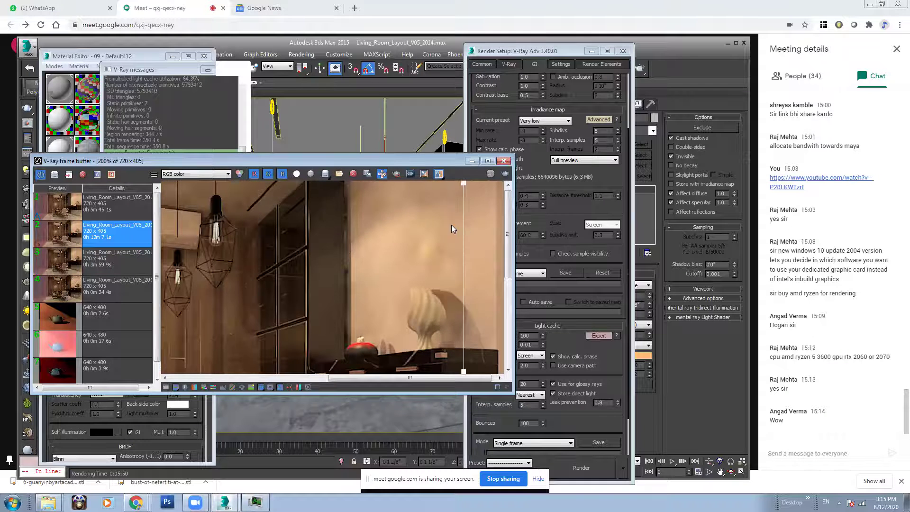
scroll(274, 210, up, 2)
scroll(277, 214, down, 2)
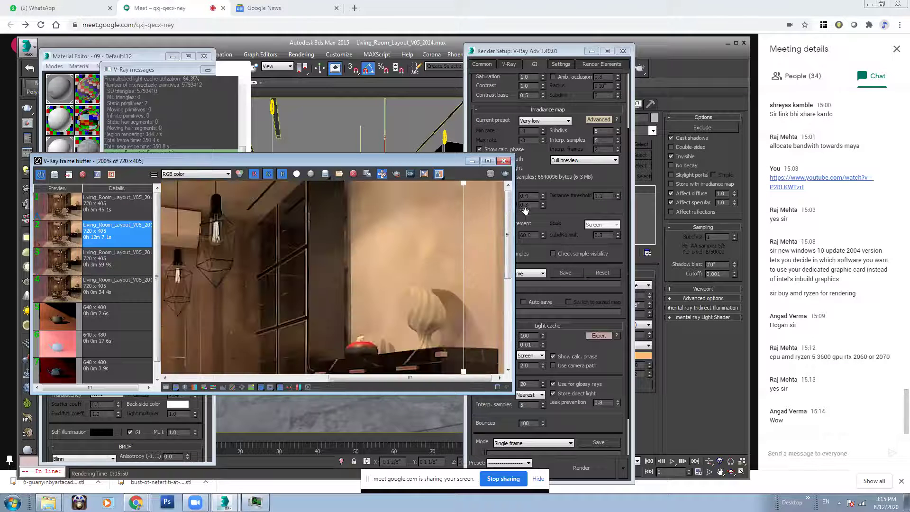
Step: Compare the two renders across the pendant lights, air conditioner, wood wall and curtain using the divider
drag(432, 377, 365, 378)
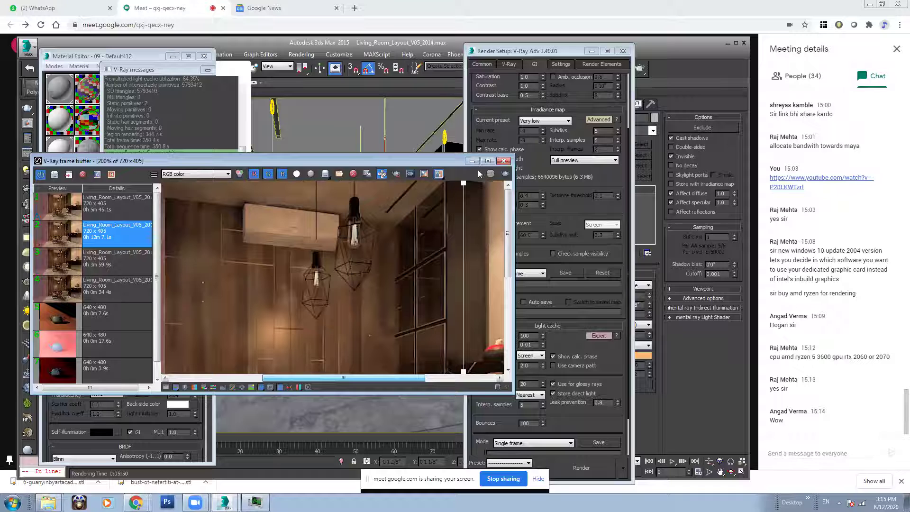
scroll(324, 198, up, 1)
drag(464, 182, 377, 183)
scroll(305, 208, down, 1)
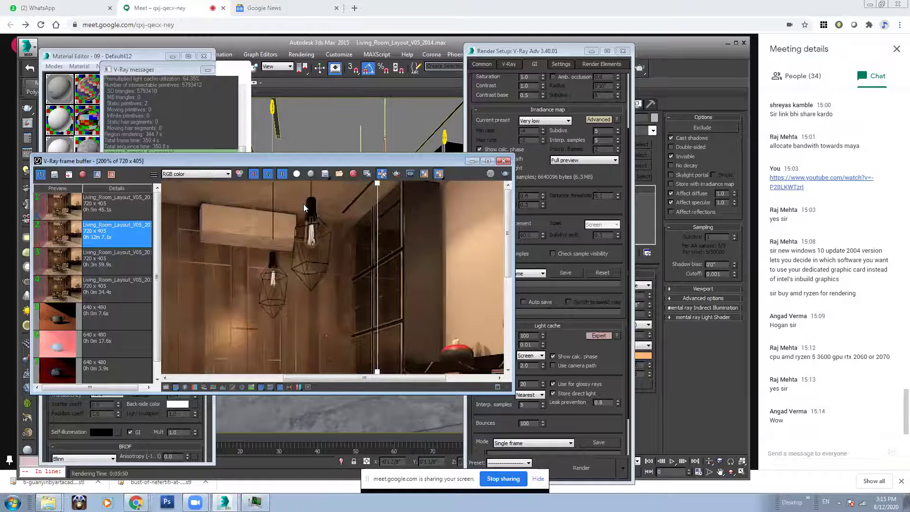
scroll(307, 223, up, 2)
scroll(308, 232, down, 4)
scroll(331, 237, up, 1)
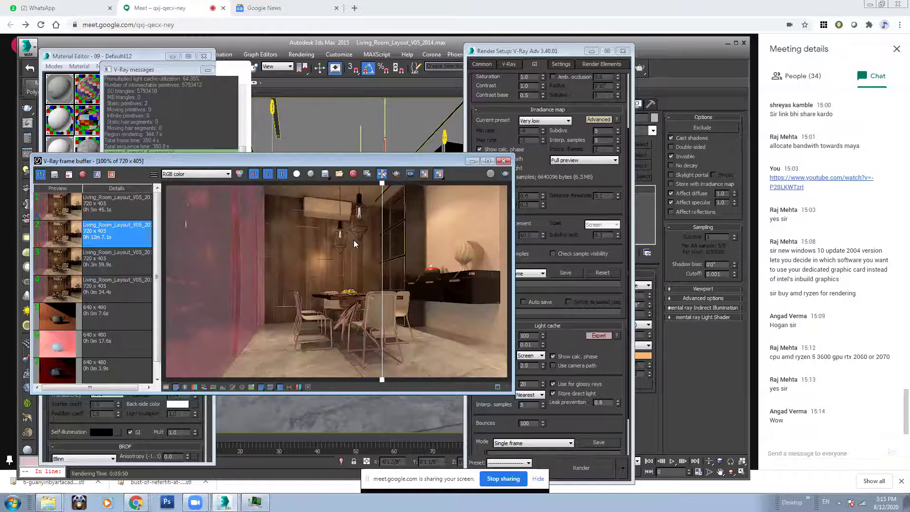
scroll(353, 240, up, 1)
drag(423, 378, 363, 379)
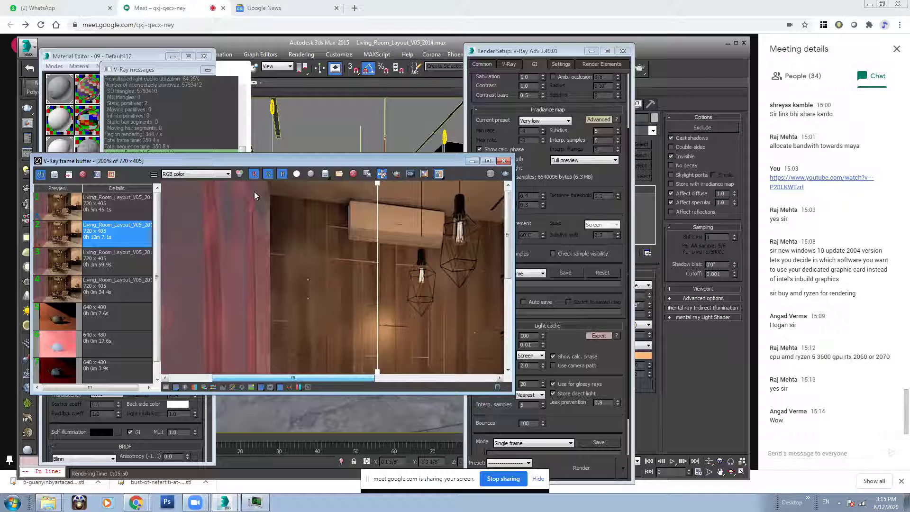
drag(378, 186, 464, 207)
drag(323, 209, 409, 280)
scroll(350, 292, down, 1)
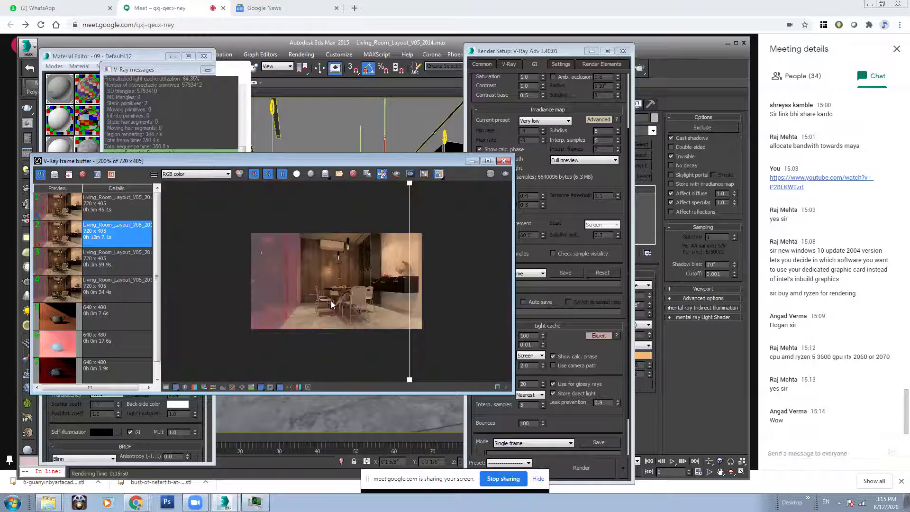
Step: Compare the two renders around the pendant lights and the dark shelf unit with the divider, and park the divider at the image edge
scroll(357, 266, up, 4)
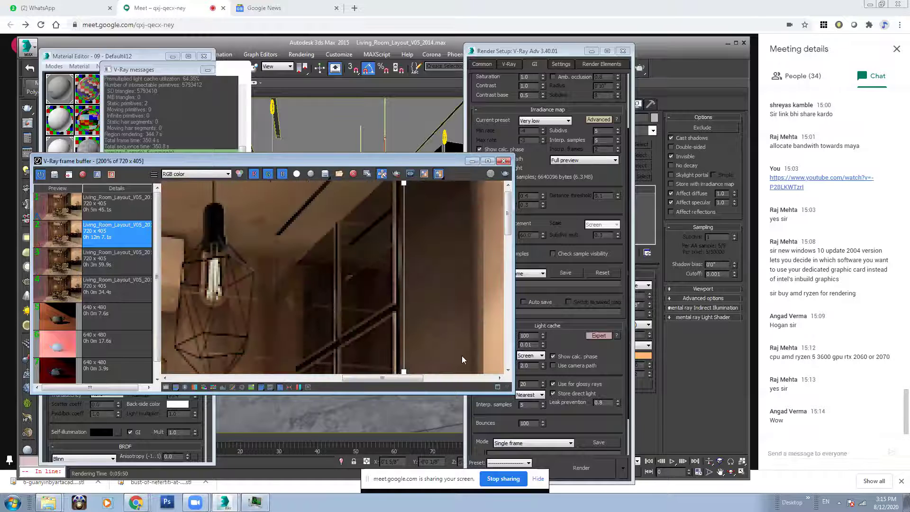
drag(509, 221, 509, 220)
scroll(393, 285, up, 3)
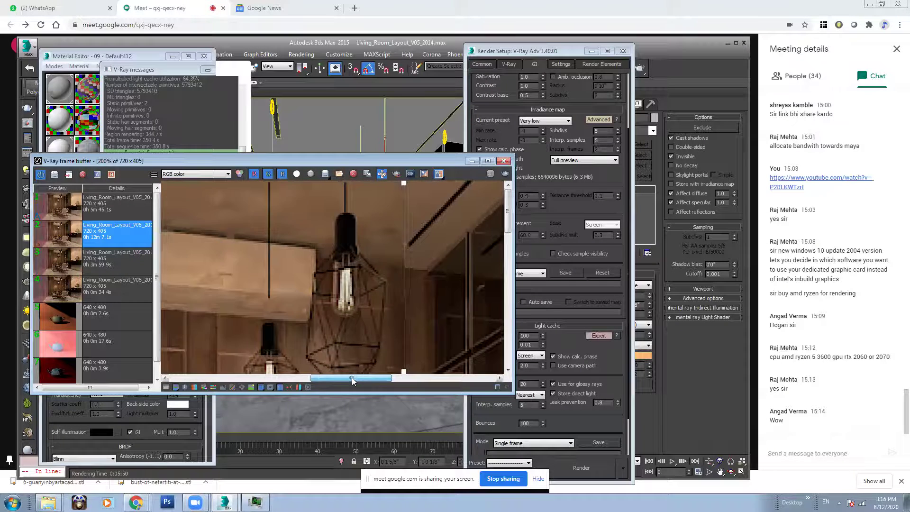
drag(404, 186, 383, 211)
scroll(396, 200, down, 2)
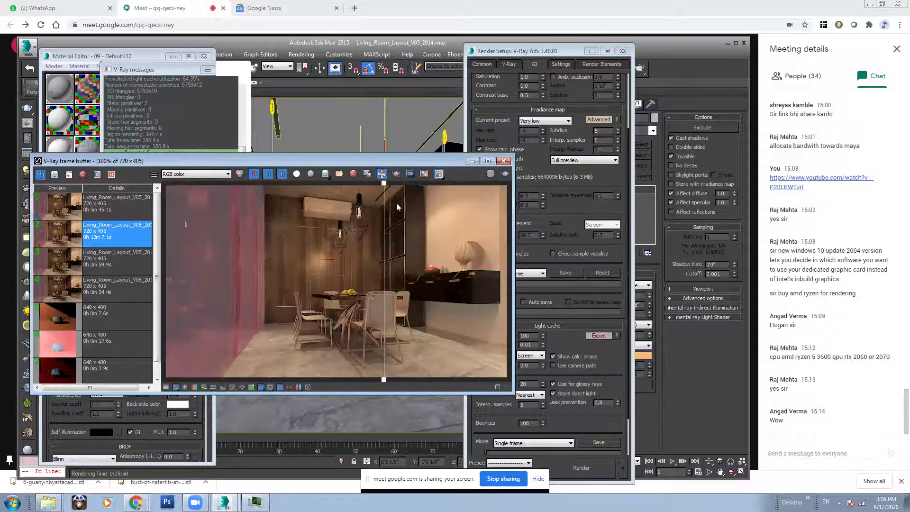
scroll(397, 205, up, 2)
drag(392, 191, 503, 209)
scroll(479, 218, down, 2)
scroll(444, 234, up, 1)
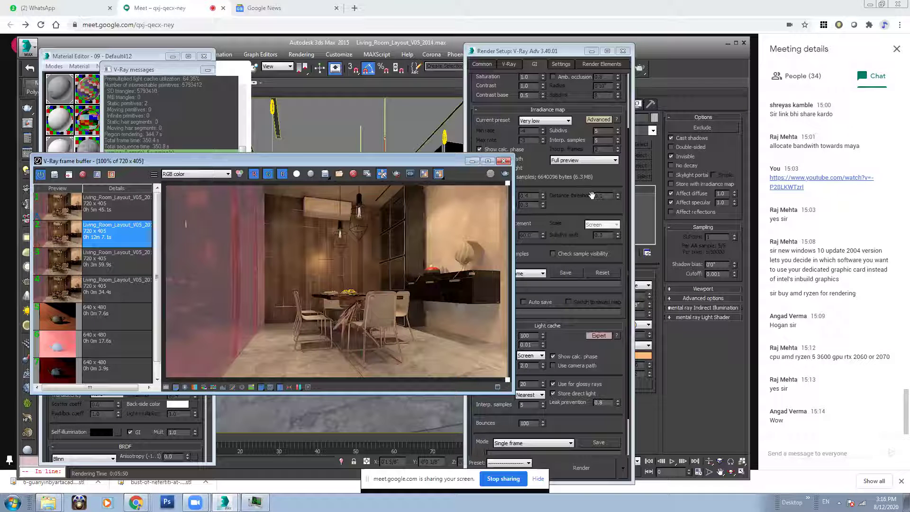
Step: Check the irradiance map presets on offer and move the frame buffer clear of the render settings
click(545, 121)
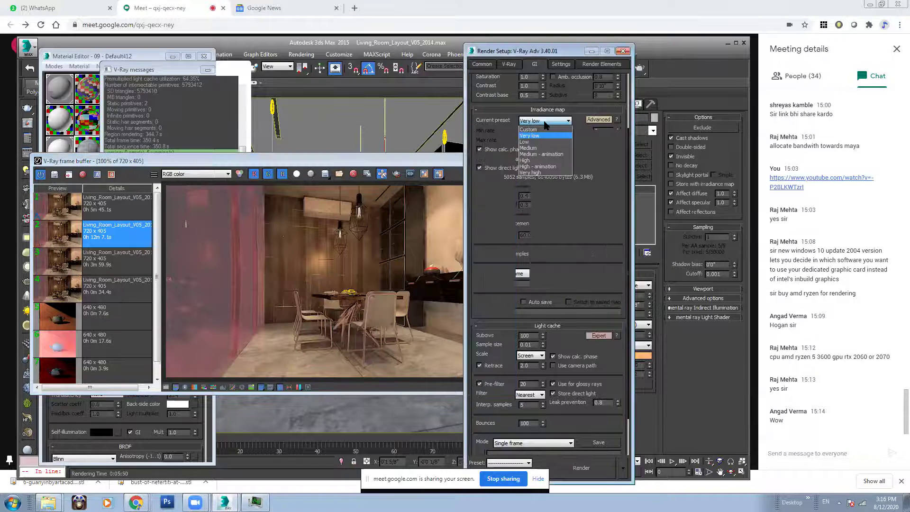
click(144, 164)
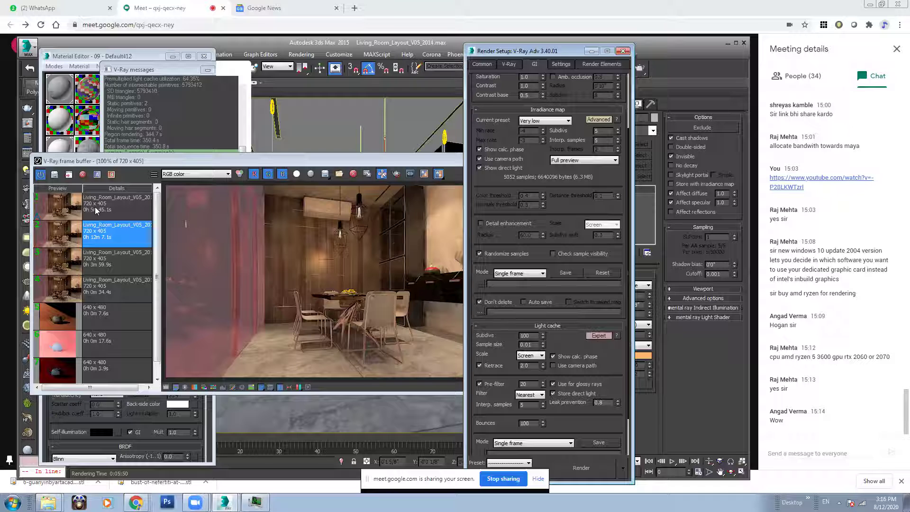
click(291, 287)
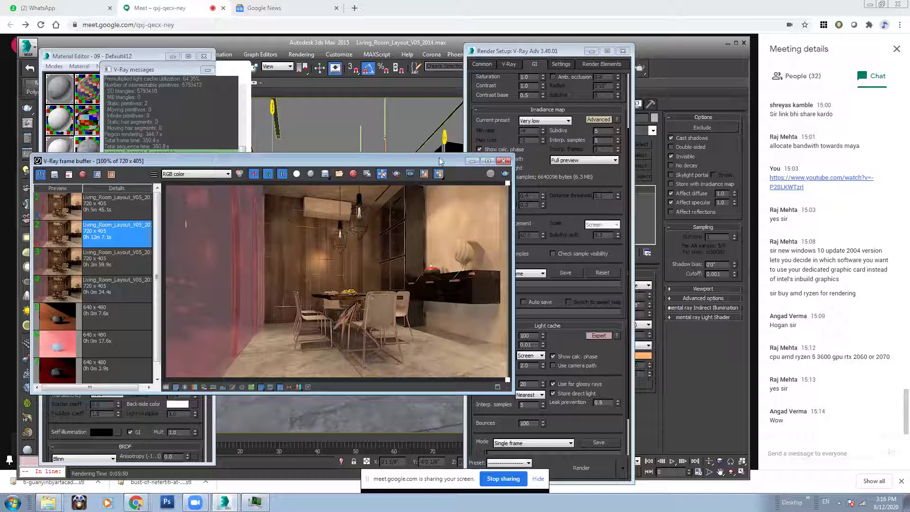
drag(423, 162, 360, 161)
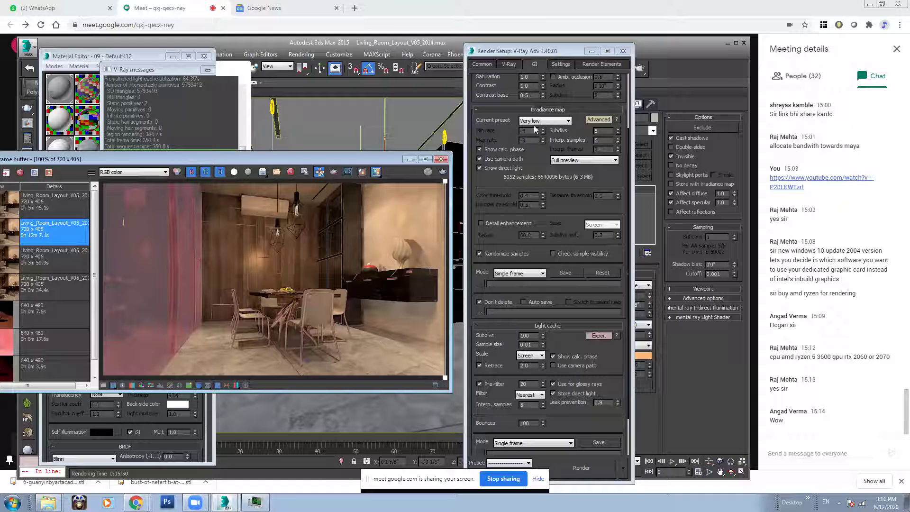
Step: Try the Low preset and the Medium preset for the irradiance map
click(552, 124)
click(552, 124)
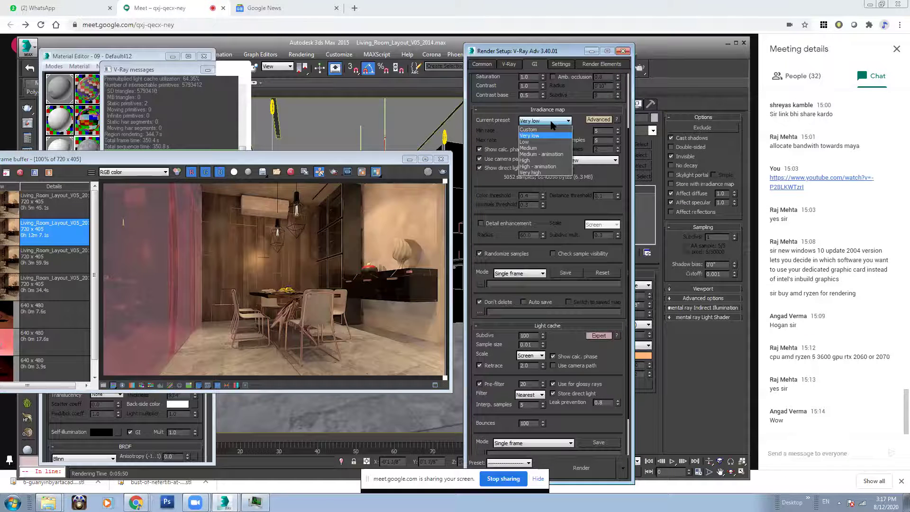
click(544, 142)
click(545, 121)
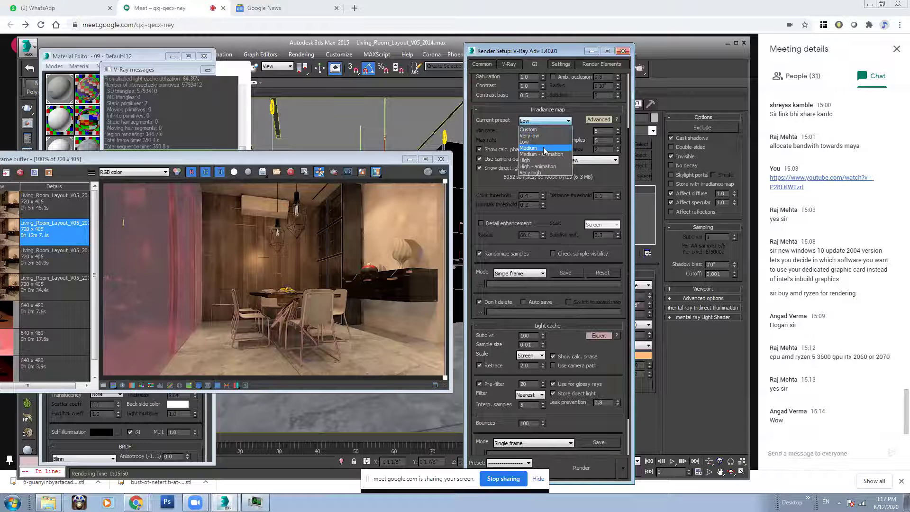
click(545, 149)
Step: Set the irradiance map subdivs to 25 and interp. samples to 35, and switch its preset to Low
double_click(598, 131)
text(25)
key(Return)
key(Tab)
text(35)
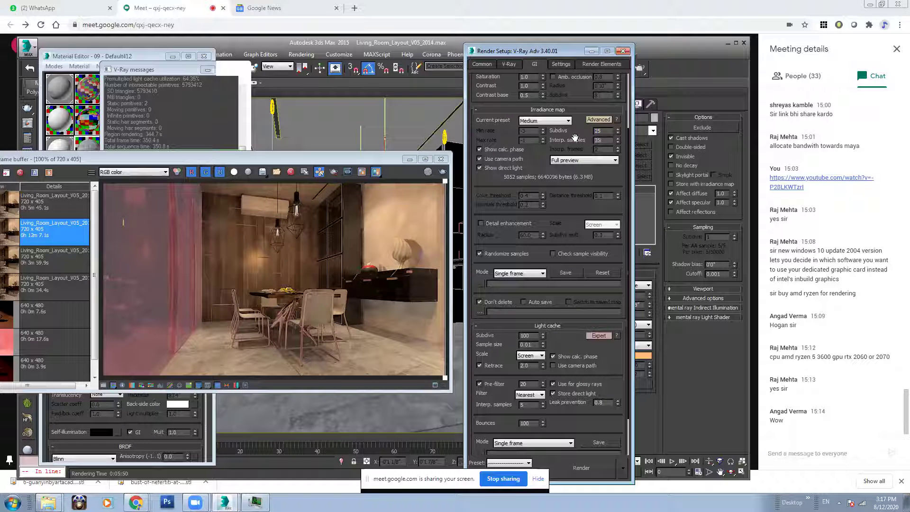
key(Return)
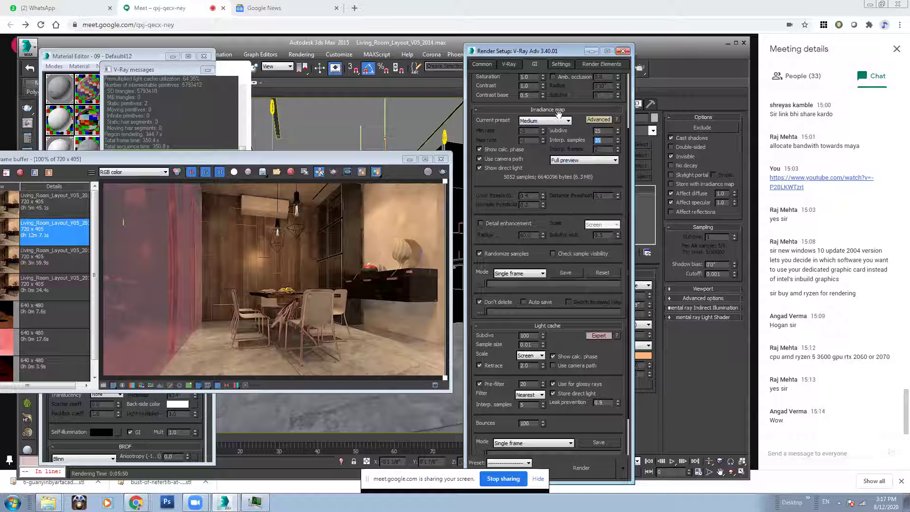
click(563, 122)
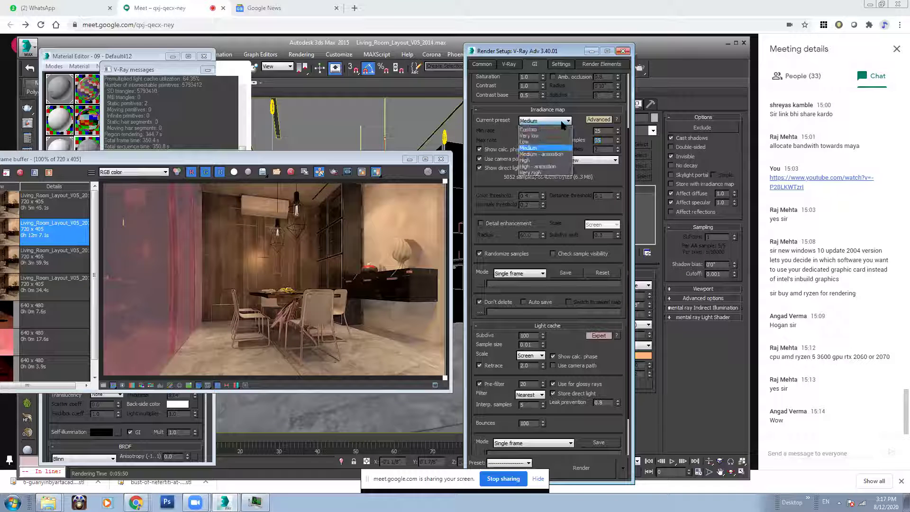
click(529, 141)
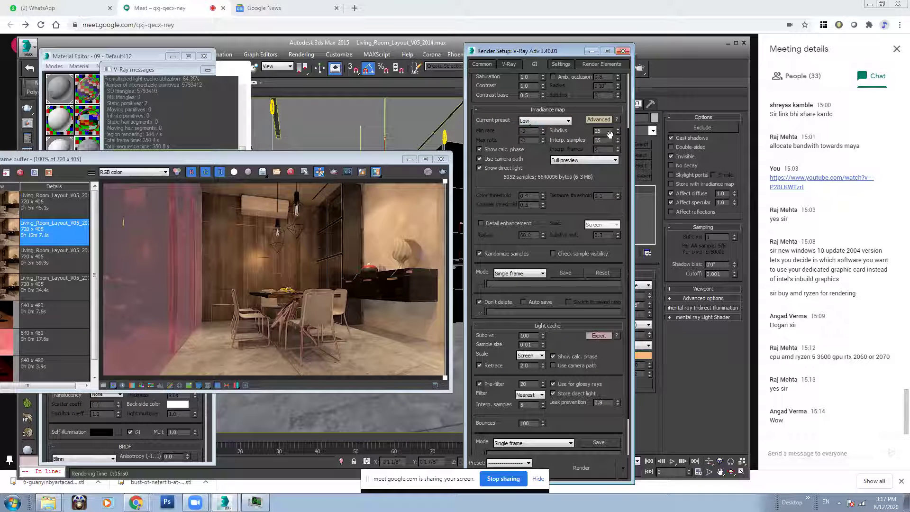
Step: Try 750 for the light cache subdivs and settle on 500
drag(566, 218, 570, 174)
double_click(527, 289)
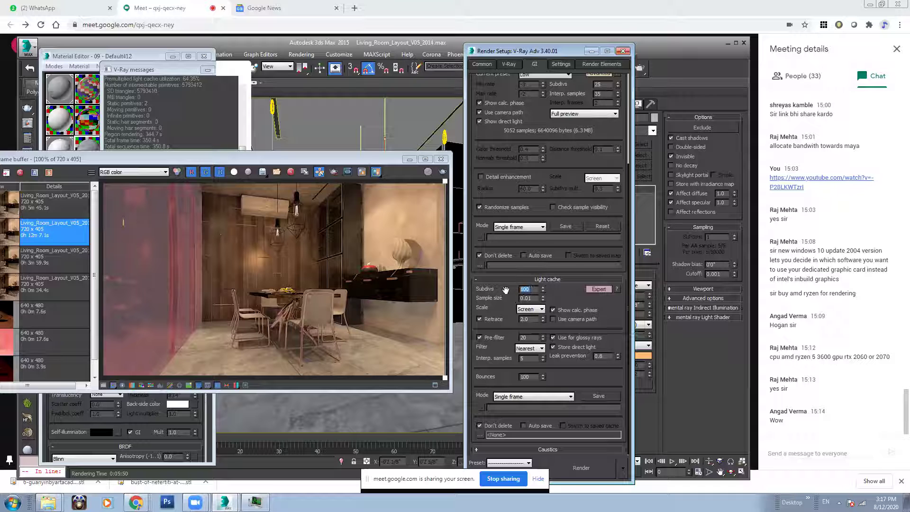
text(750)
key(Return)
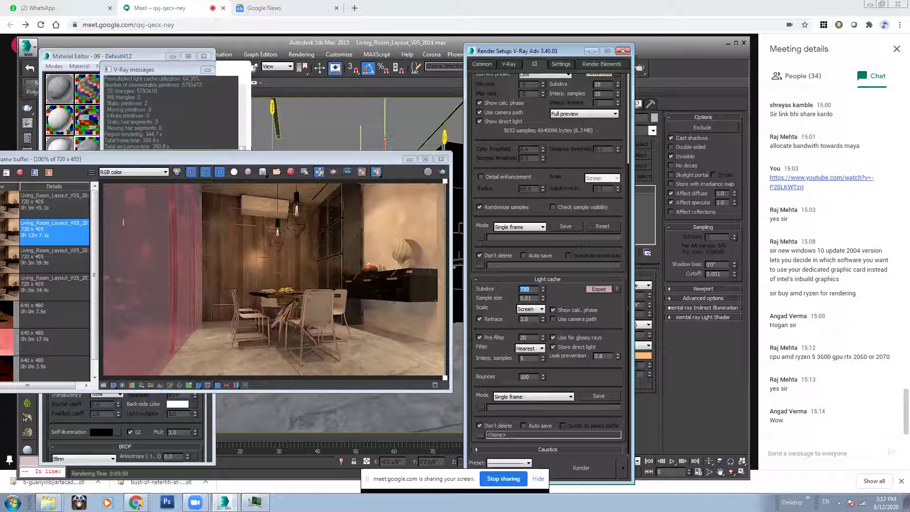
text(500)
key(Return)
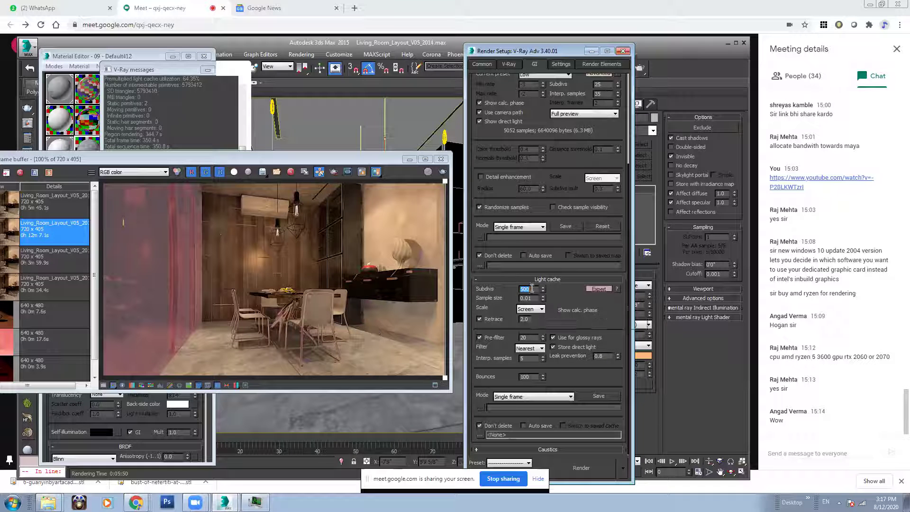
Step: Review the GI settings, shift the render settings window, and set the primary GI engine to Light cache
drag(574, 297, 579, 250)
drag(615, 316, 621, 266)
drag(567, 149, 559, 352)
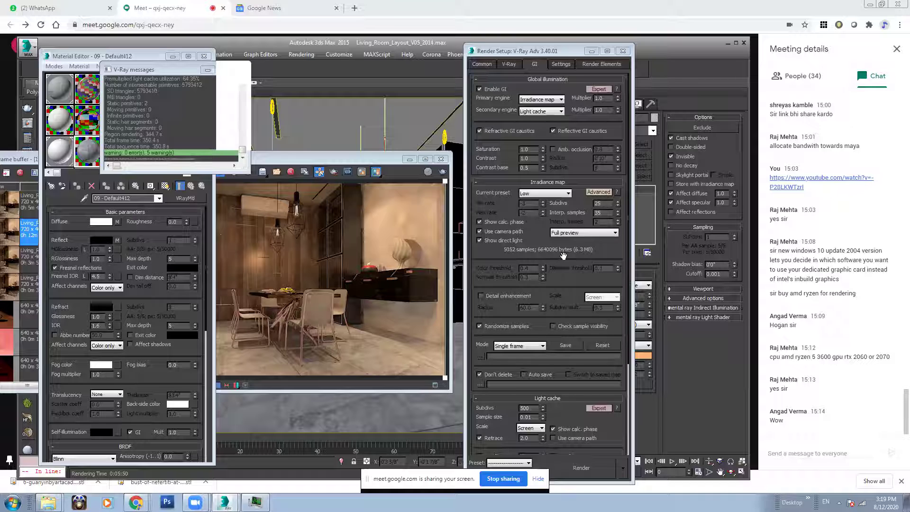
click(564, 256)
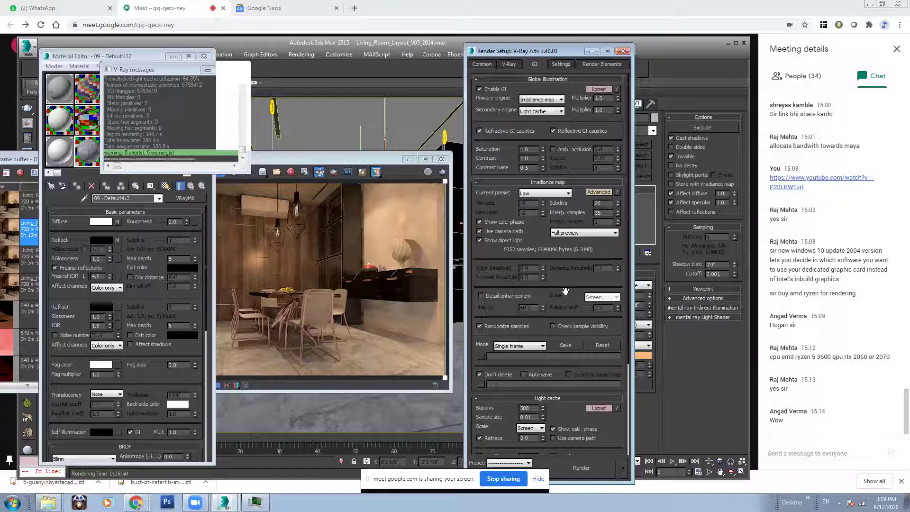
click(539, 101)
click(539, 101)
drag(552, 51, 479, 51)
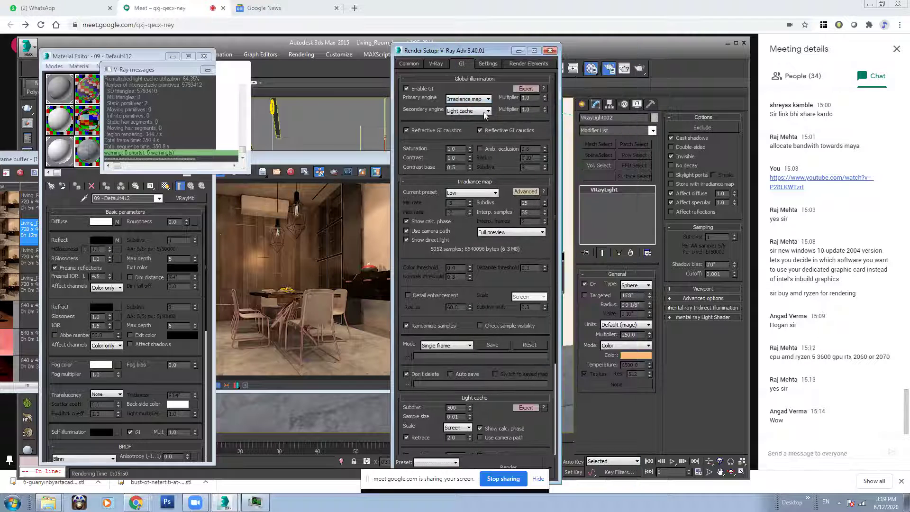
click(474, 99)
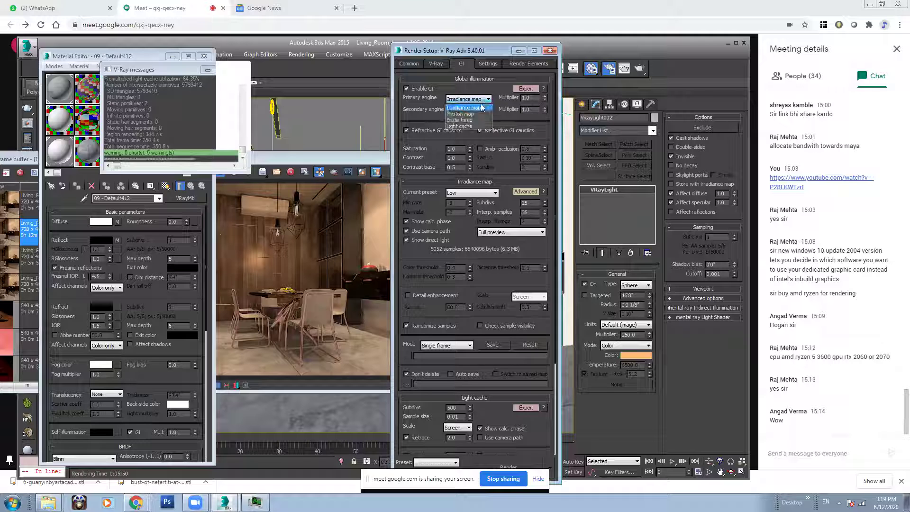
click(474, 127)
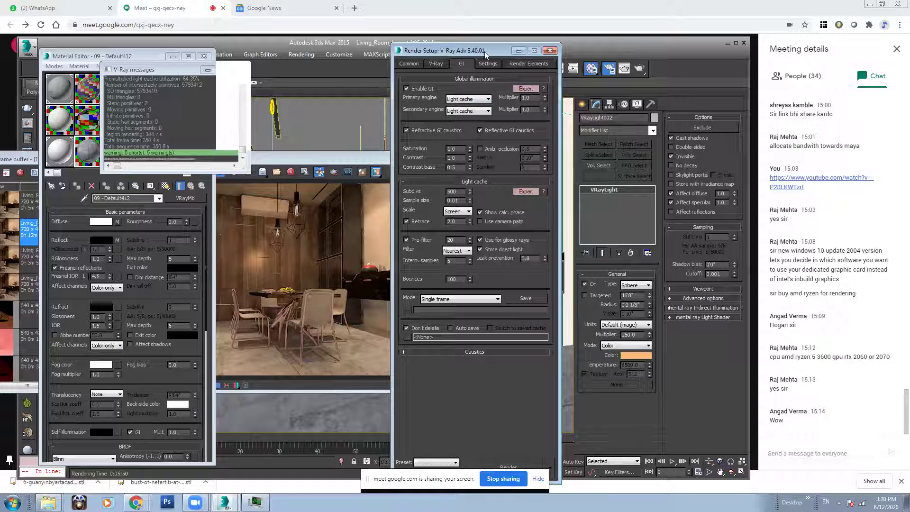
Step: Move the render settings window off the render and set the light cache mode to Fly-through
drag(486, 52, 548, 46)
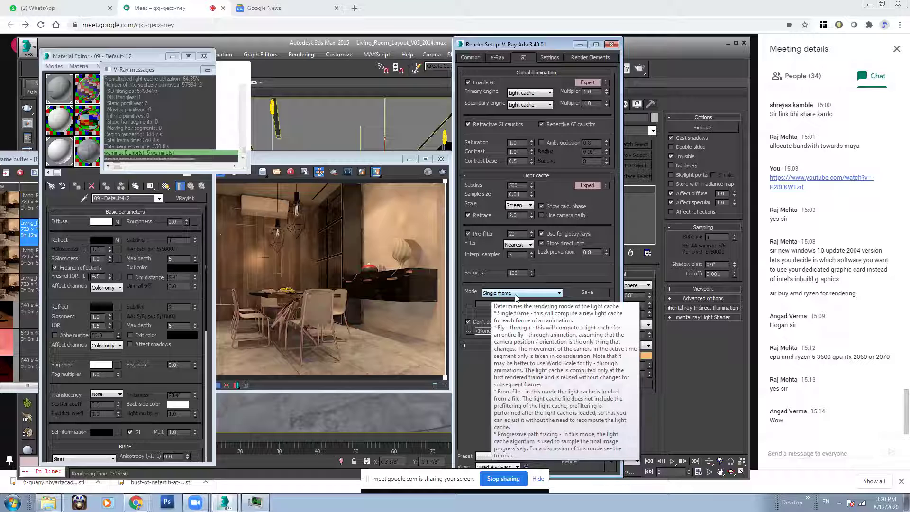
click(501, 294)
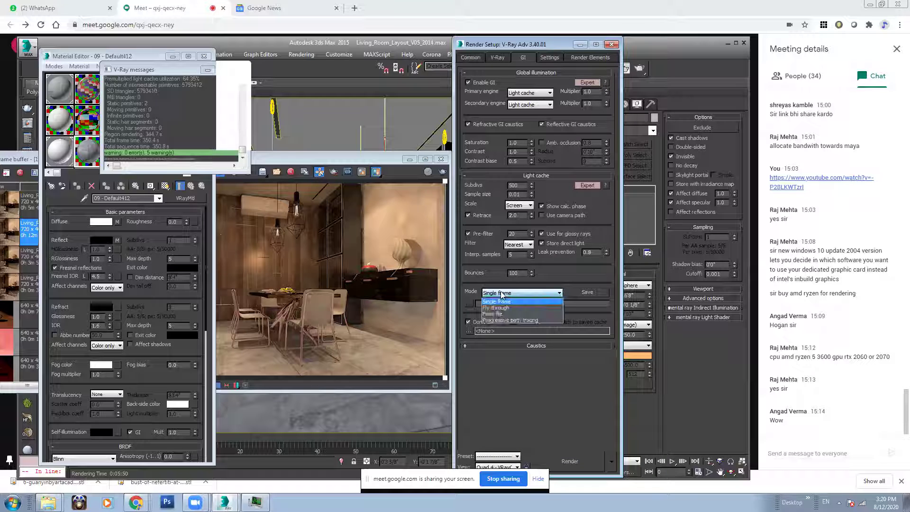
click(526, 309)
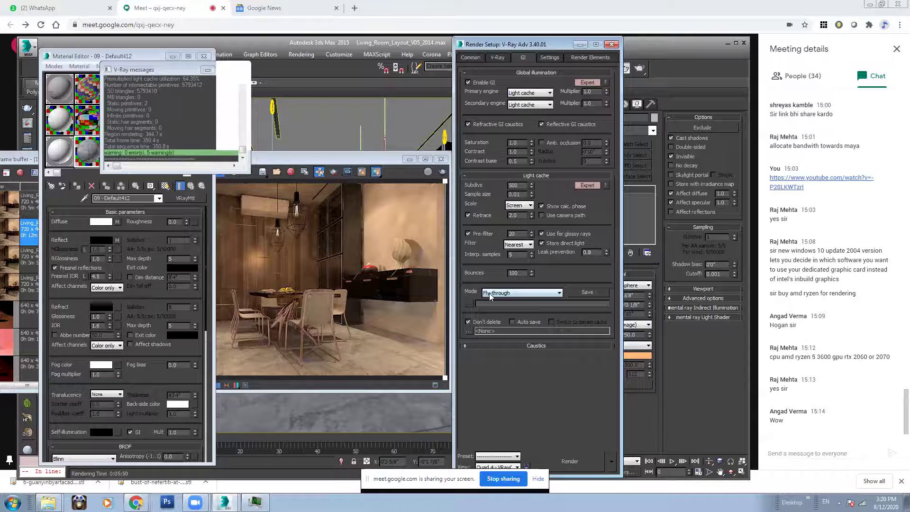
Step: Start saving the light cache, create a folder named Baking_Test in the Work folder, and open it
click(588, 293)
click(603, 71)
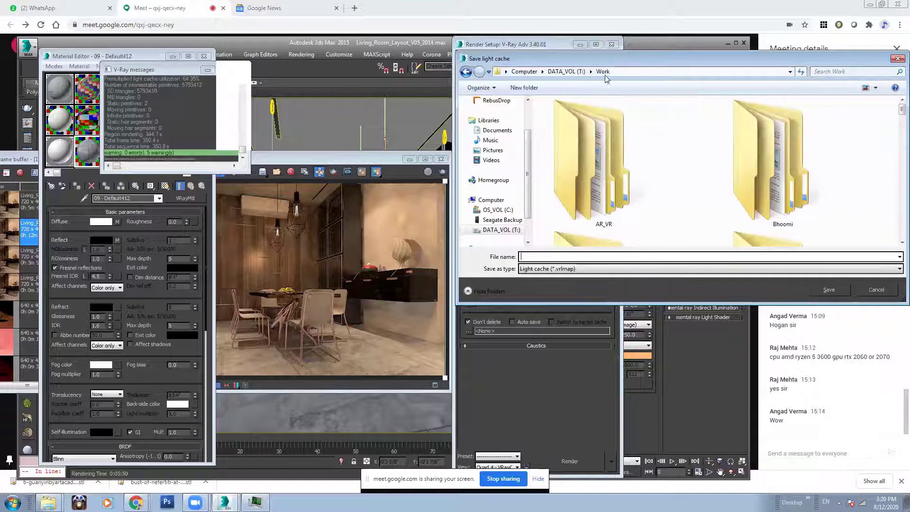
right_click(868, 173)
mouse_move(830, 268)
click(746, 265)
text(B)
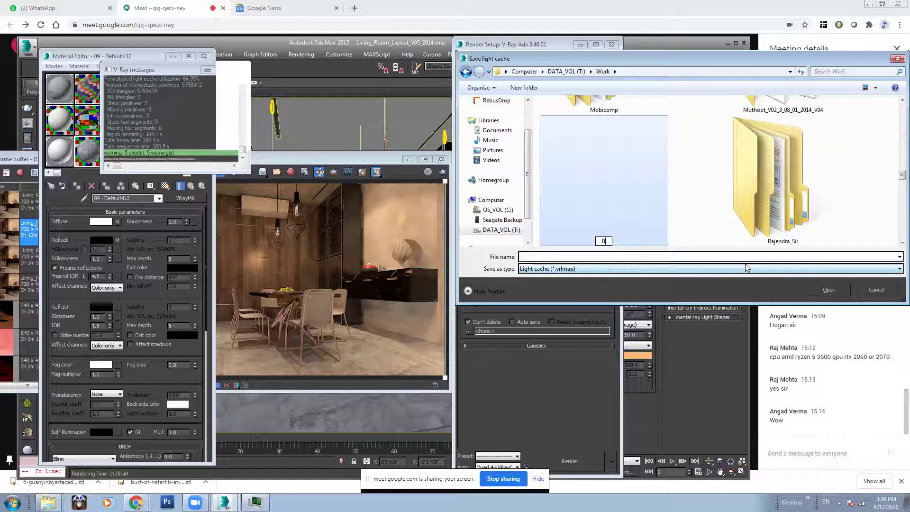
text(aking_Test)
key(Return)
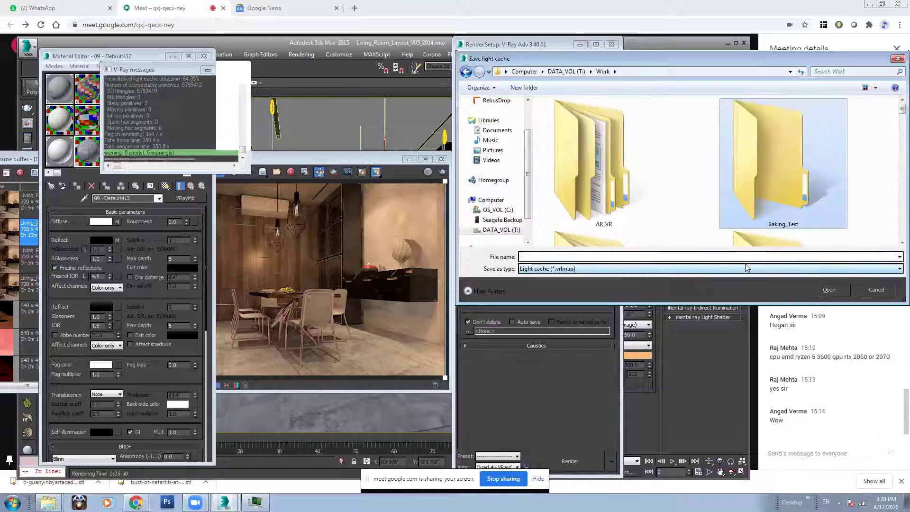
key(Return)
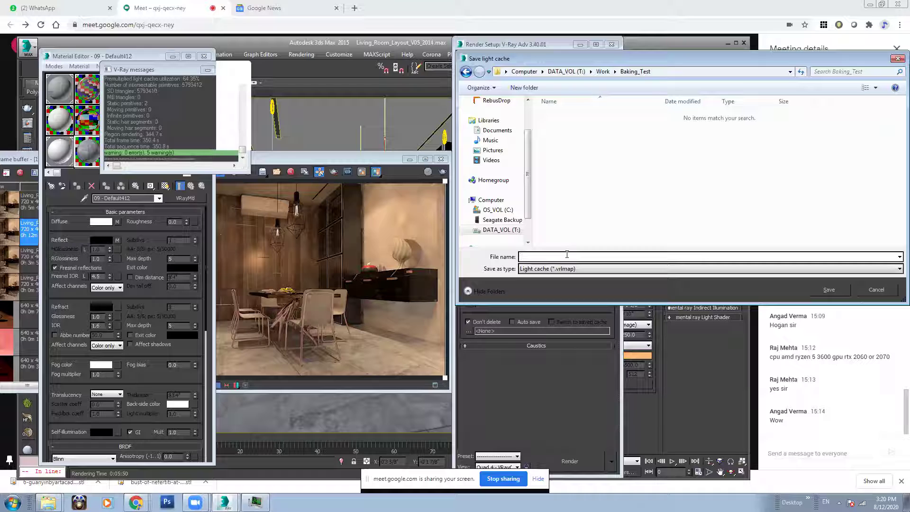
Step: Save the light cache file under the name LC_Test_Bake in the Baking_Test folder
text(LC_Test_Bake)
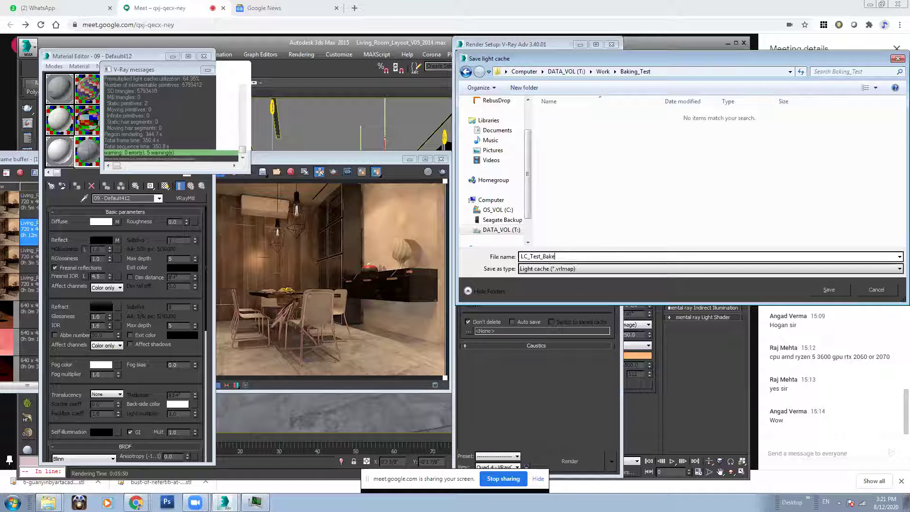
drag(552, 256, 488, 259)
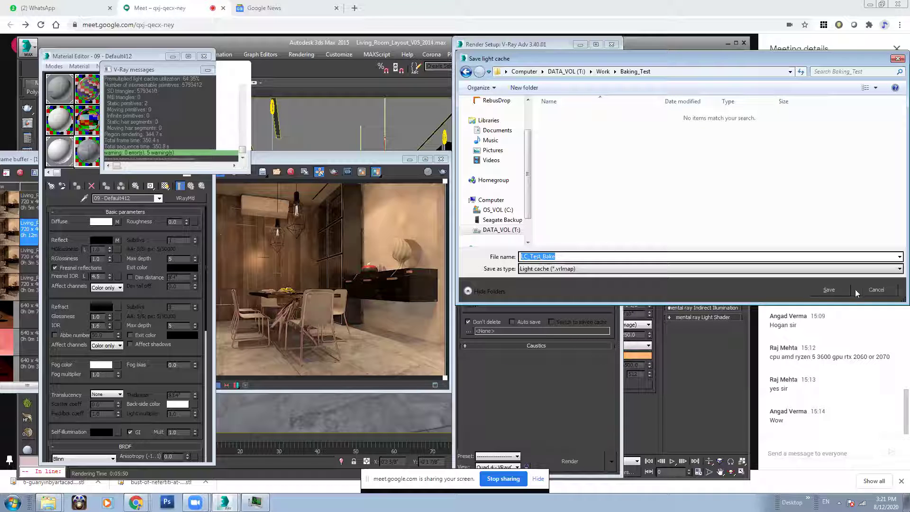
click(538, 257)
double_click(537, 257)
click(828, 290)
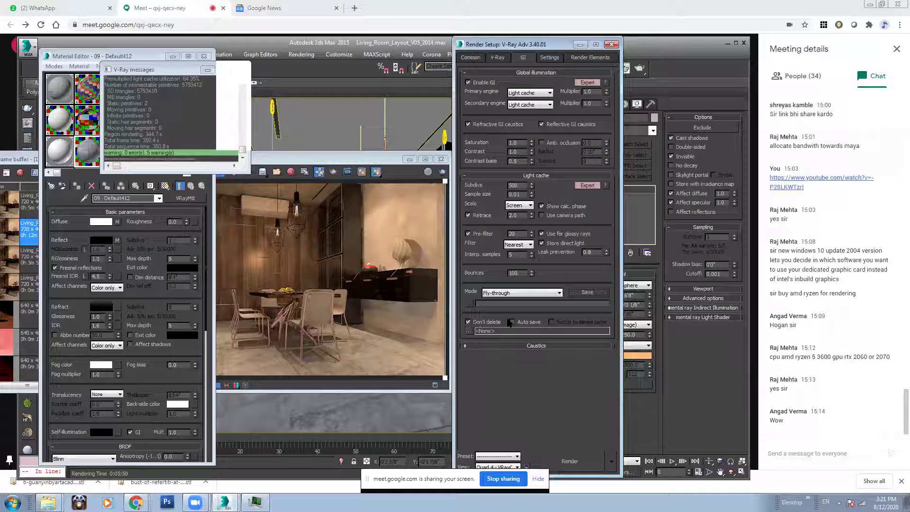
Step: Arrange the frame buffer and render settings side by side and enable auto save for the light cache
click(315, 169)
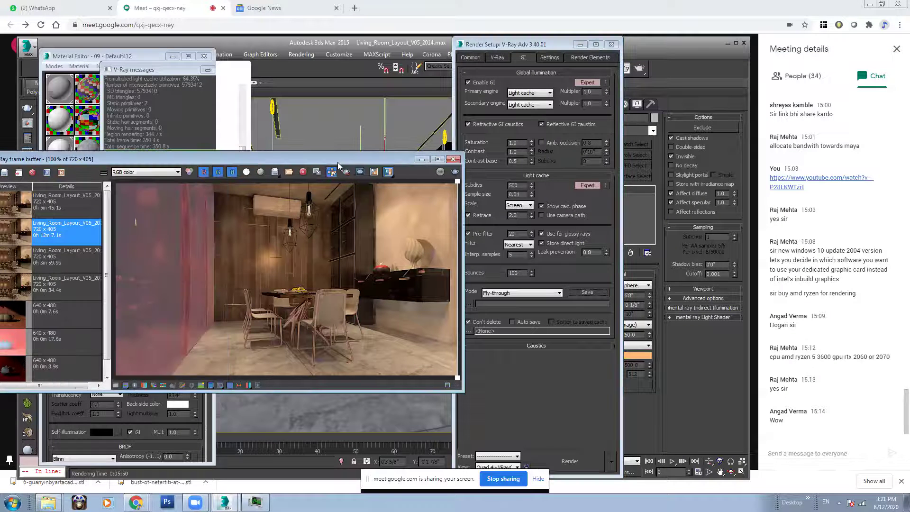
drag(525, 47, 570, 52)
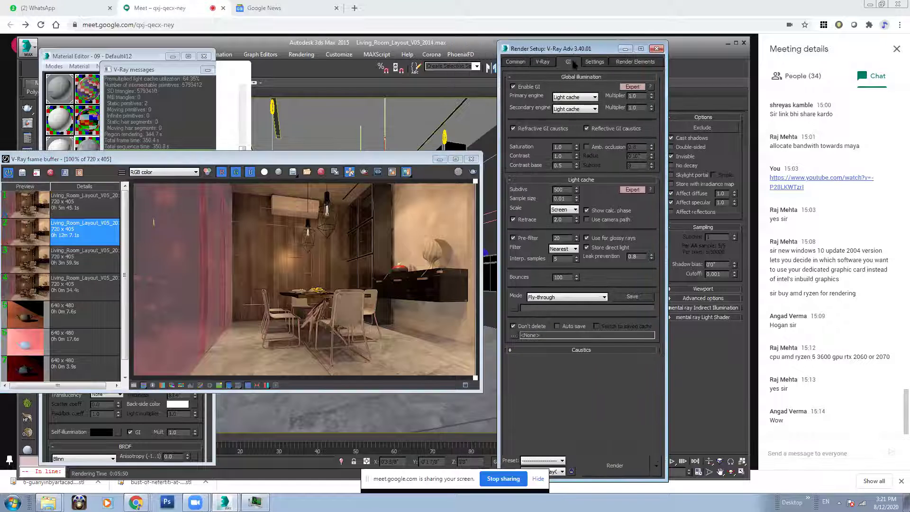
click(567, 325)
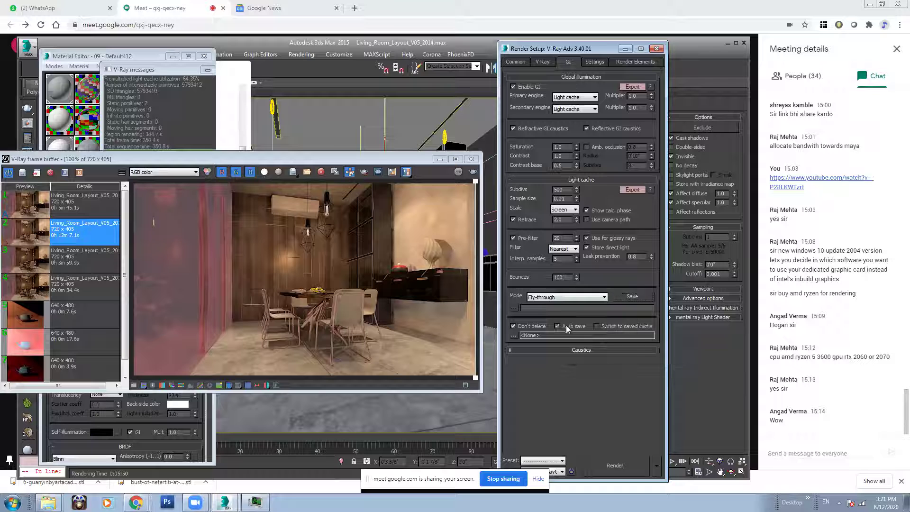
Step: Set the light cache auto save file to LC_Test_Bake.vrlmap in the Baking_Test folder, replacing the existing file
click(514, 335)
click(581, 121)
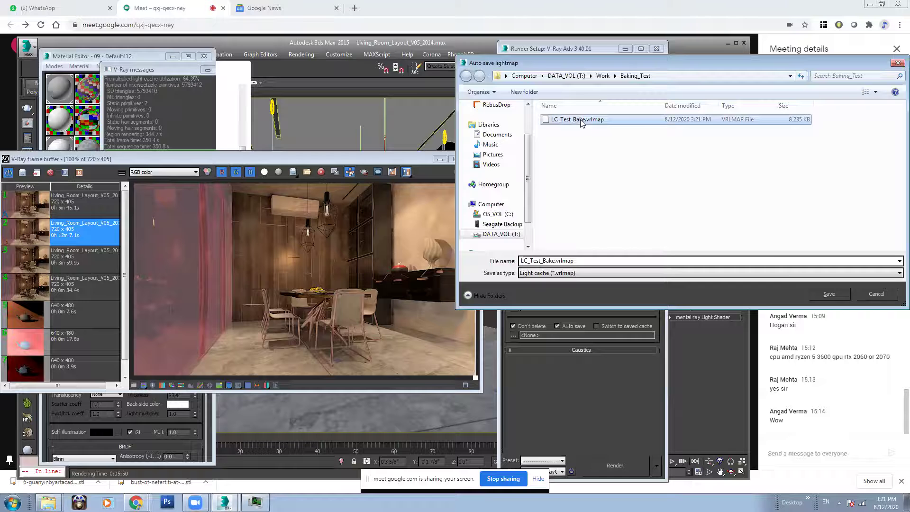
click(829, 294)
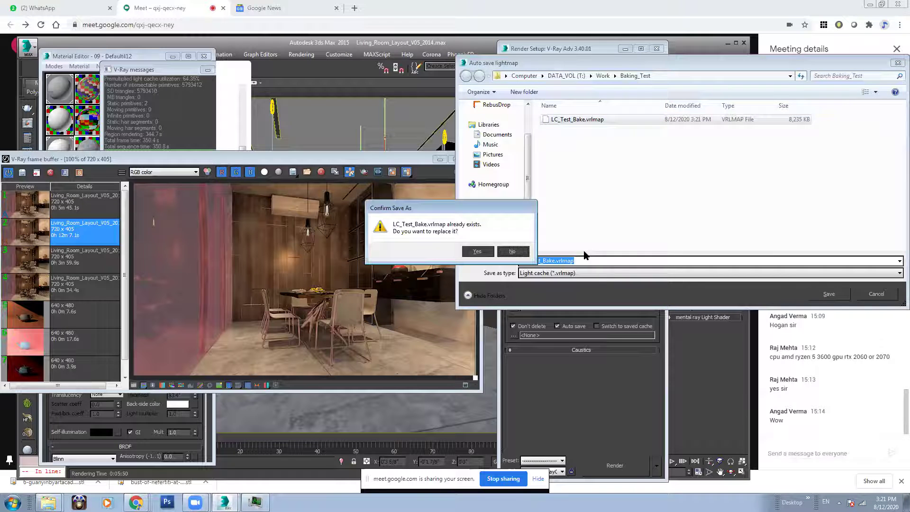
click(476, 252)
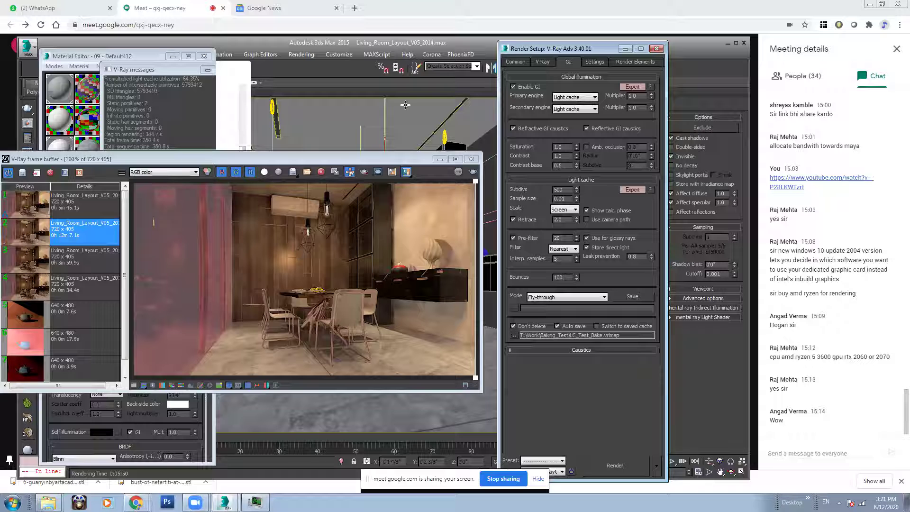
Step: Enable Don't render final image in the V-Ray global switches
click(542, 62)
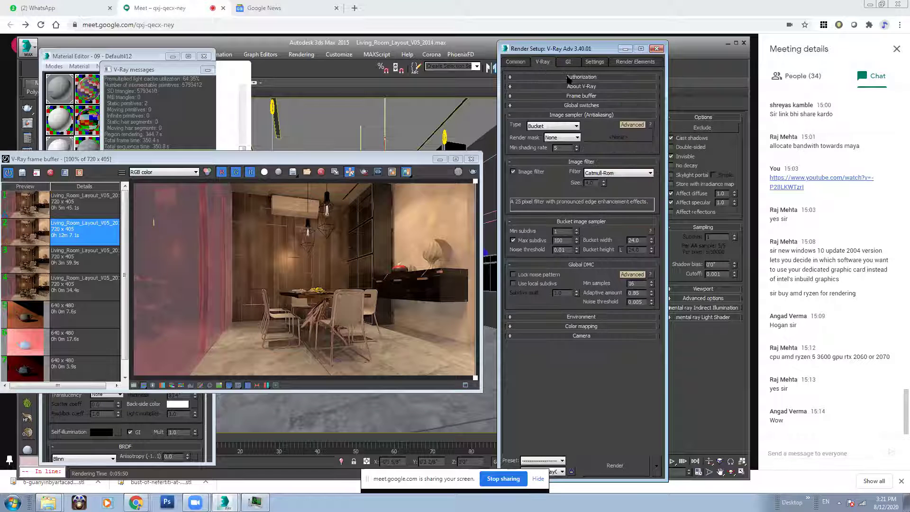
click(585, 105)
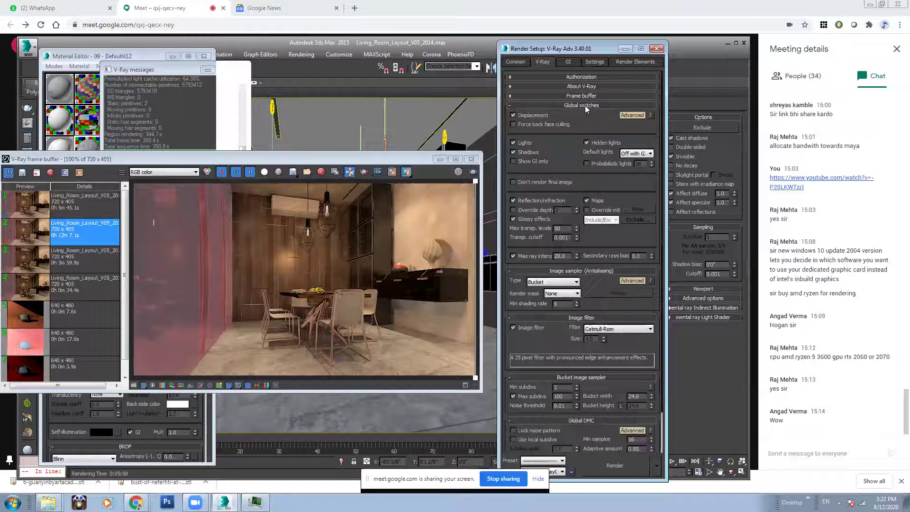
click(540, 184)
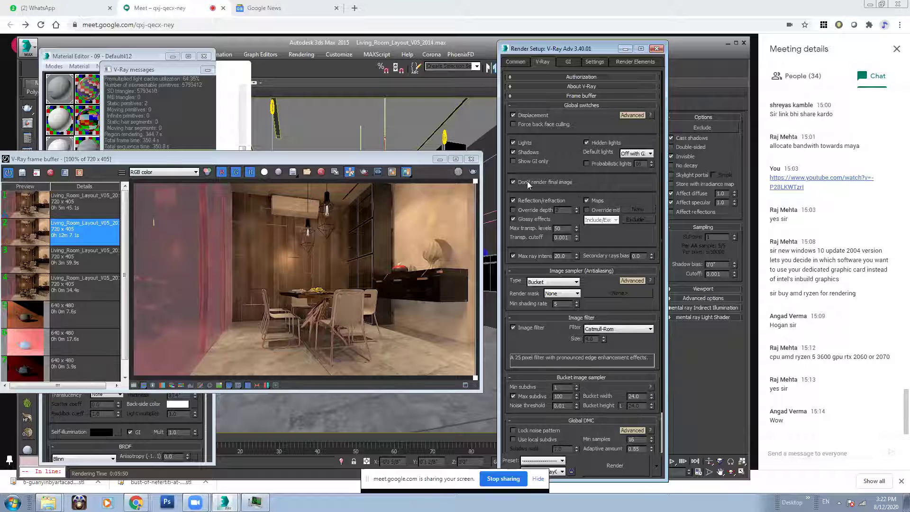
Step: Set the light cache subdivs to 750 and enable Use camera path
click(568, 62)
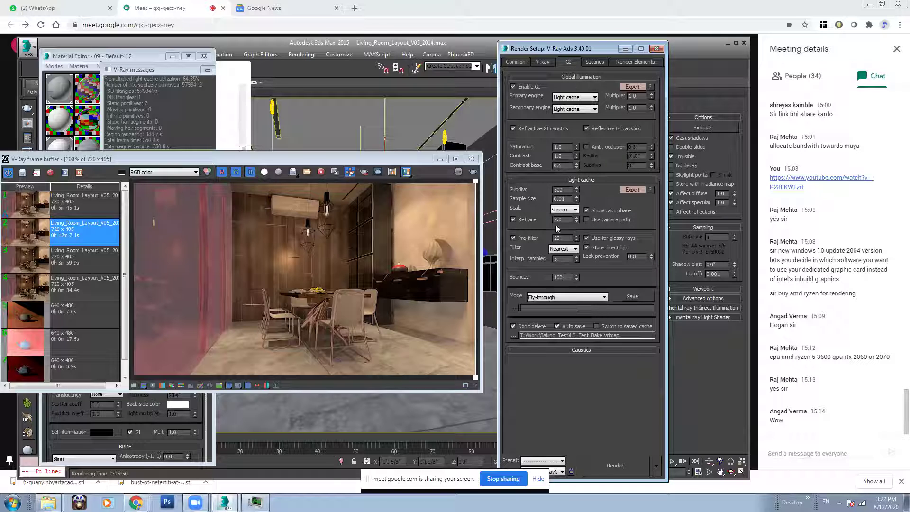
double_click(561, 190)
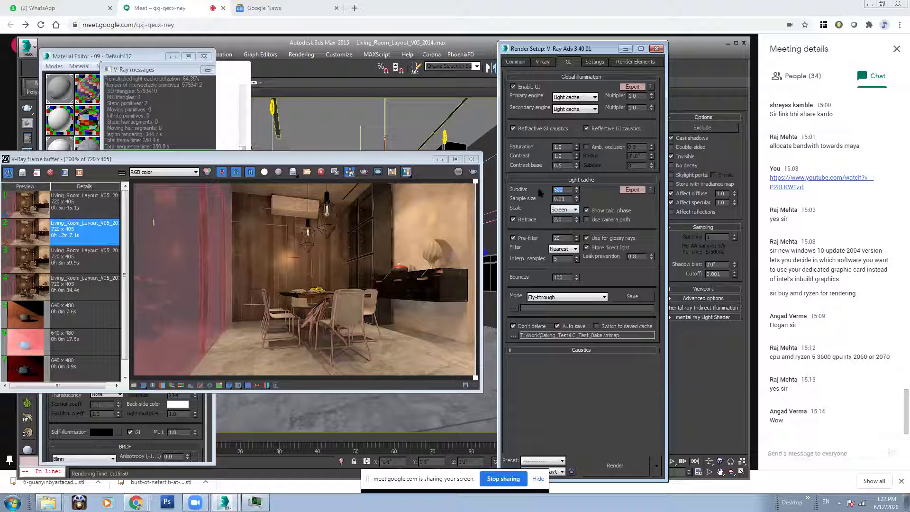
text(75)
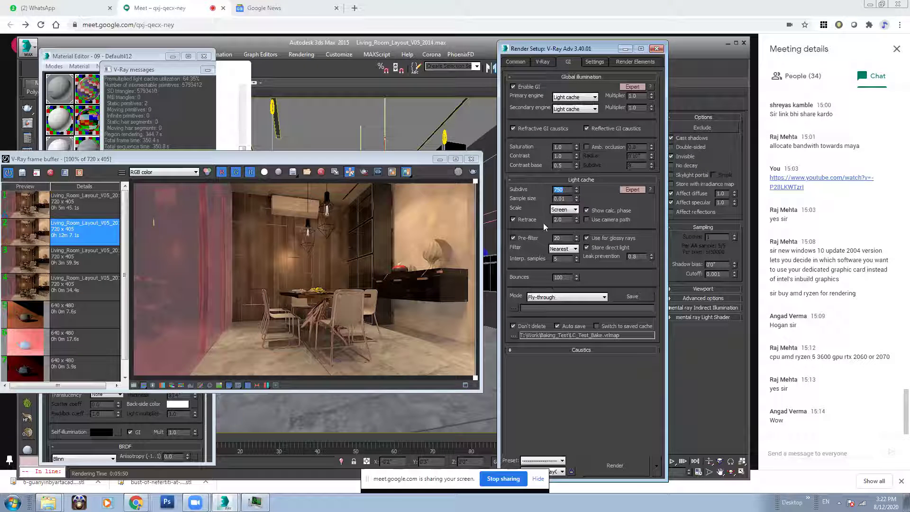
click(595, 220)
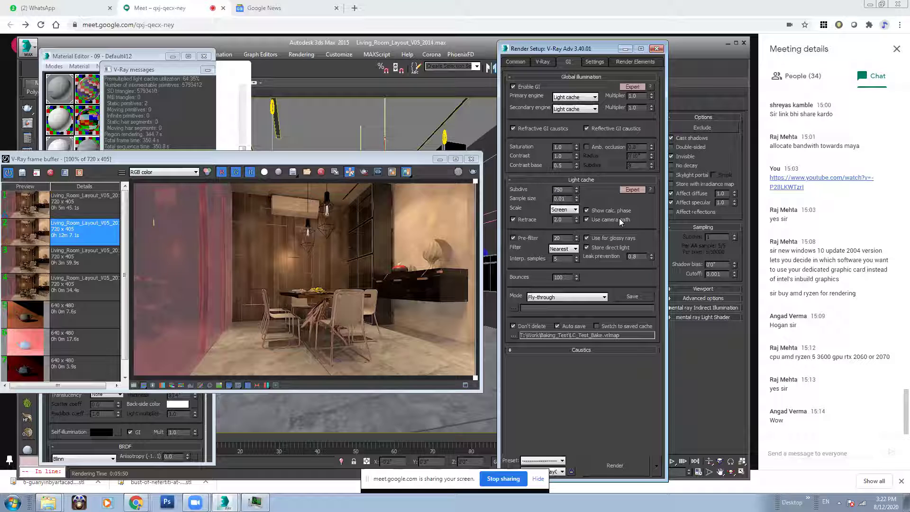
mouse_move(621, 222)
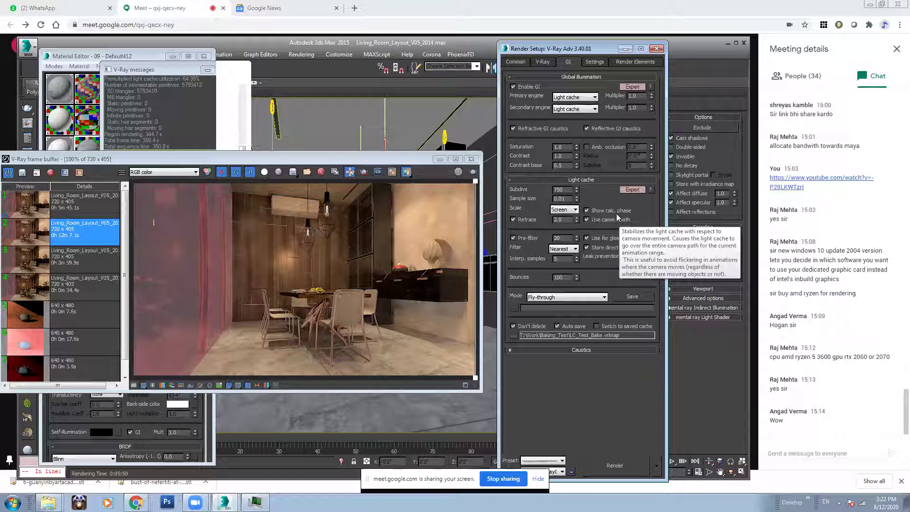
double_click(561, 189)
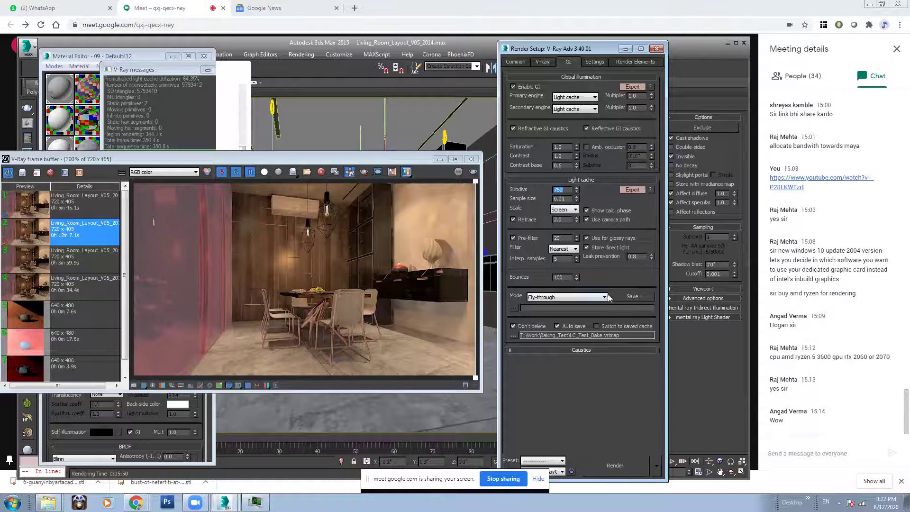
Step: Render the scene to calculate and auto-save the light cache, repositioning the frame buffer window slightly
click(365, 158)
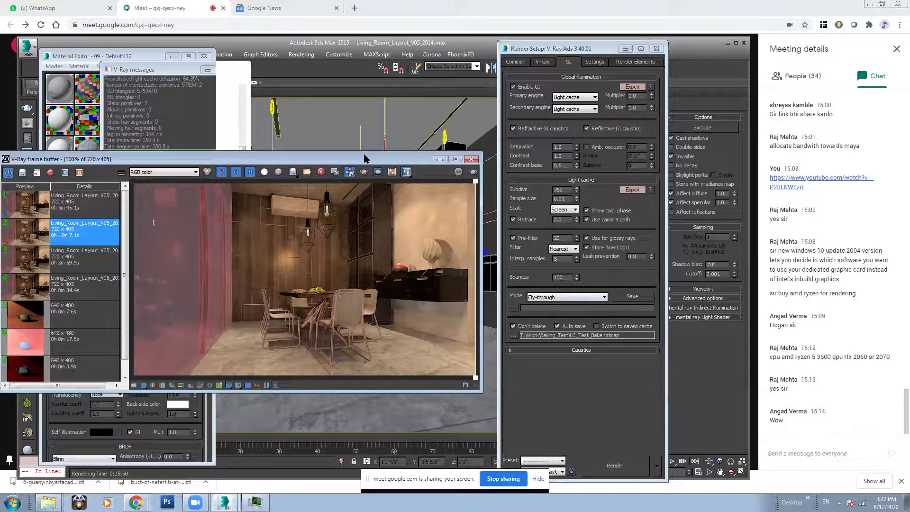
drag(365, 159, 379, 151)
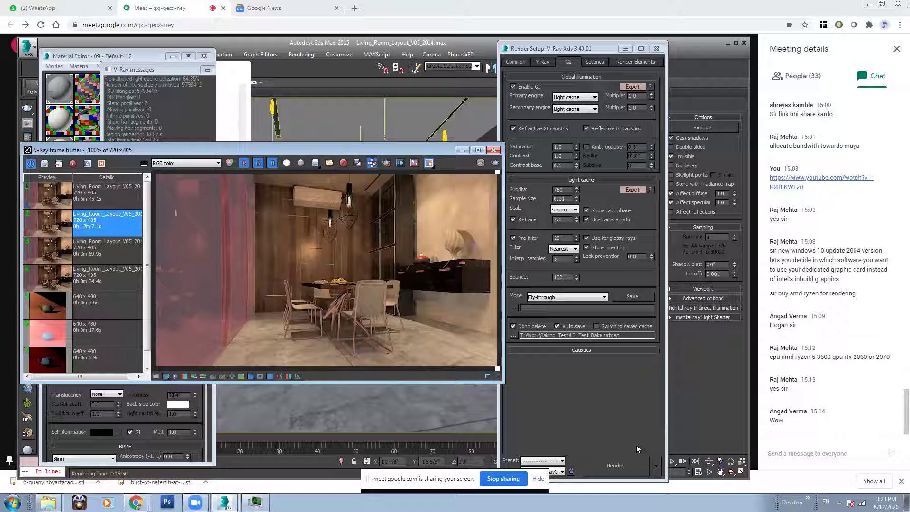
click(614, 466)
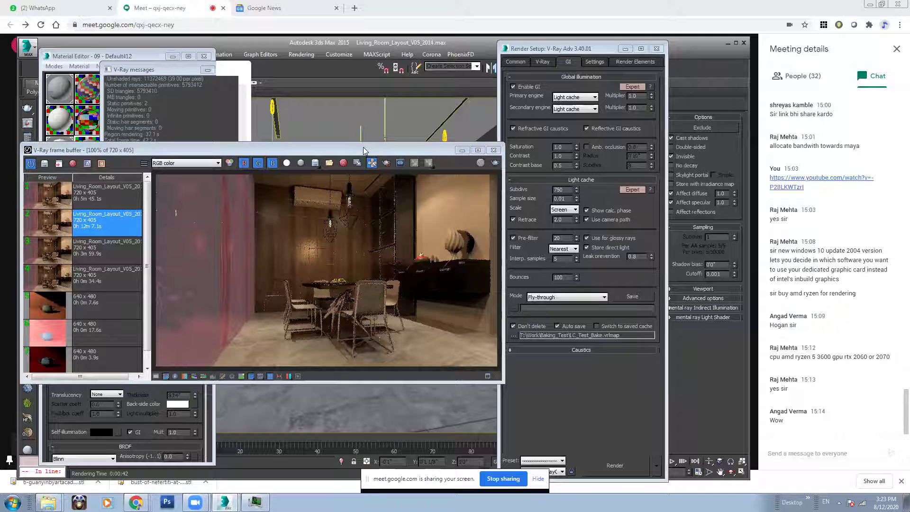
drag(363, 148, 374, 146)
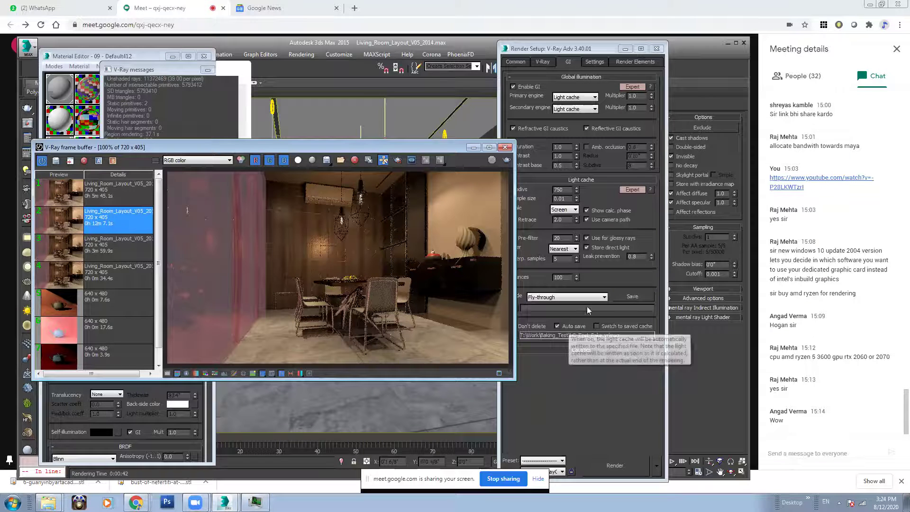
Step: Open the Work > Baking_Test folder on DATA_VOL (T:), check the LC_Test_Bake.vrlmap file, and minimize the folder window
mouse_move(48, 502)
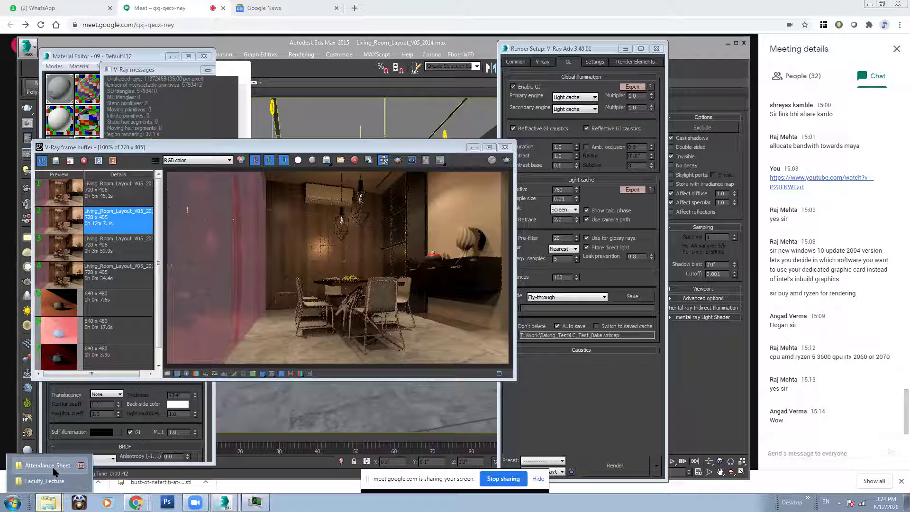
click(52, 486)
click(105, 265)
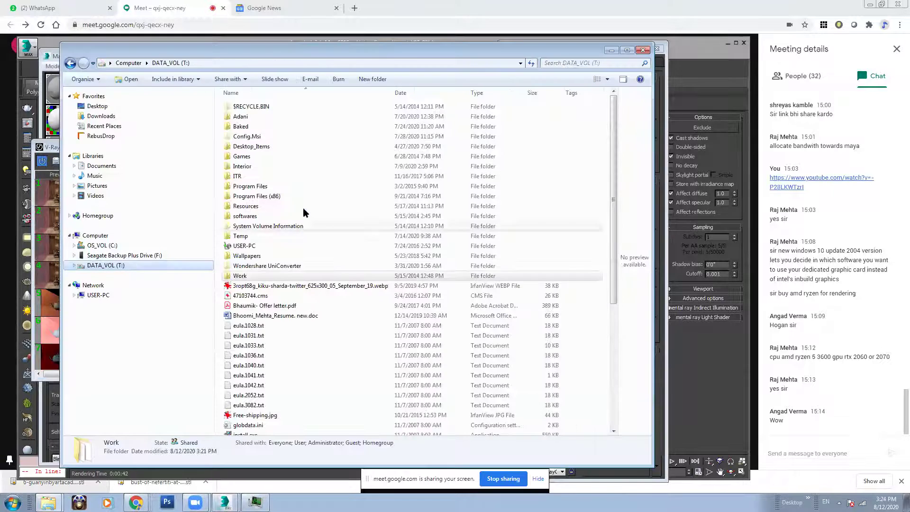
click(251, 276)
double_click(251, 276)
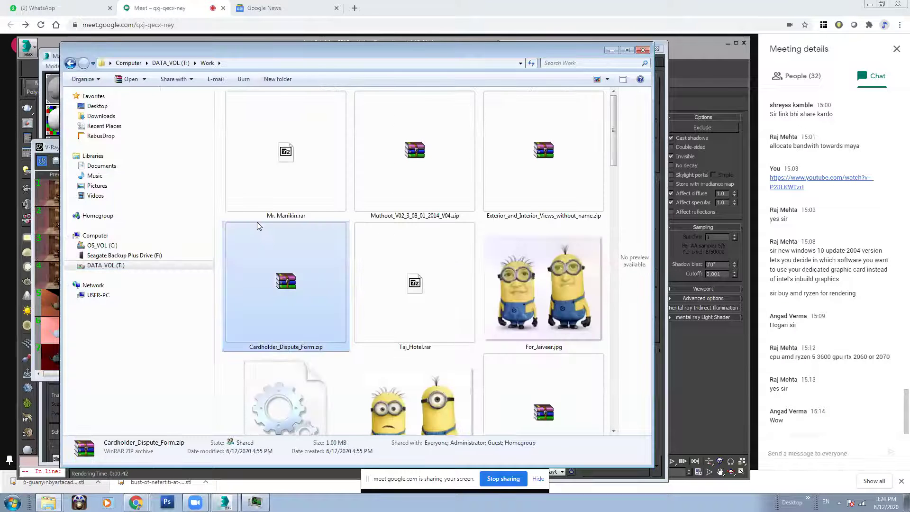
double_click(459, 111)
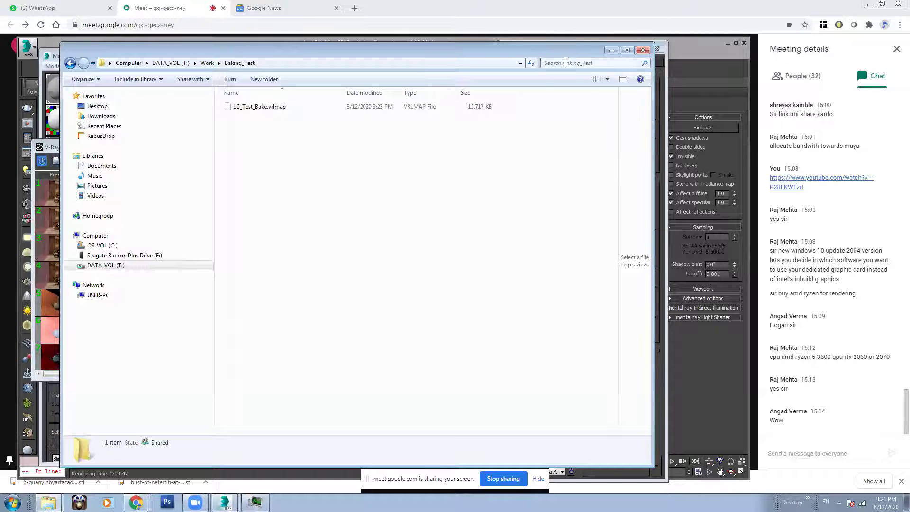
drag(564, 54, 639, 140)
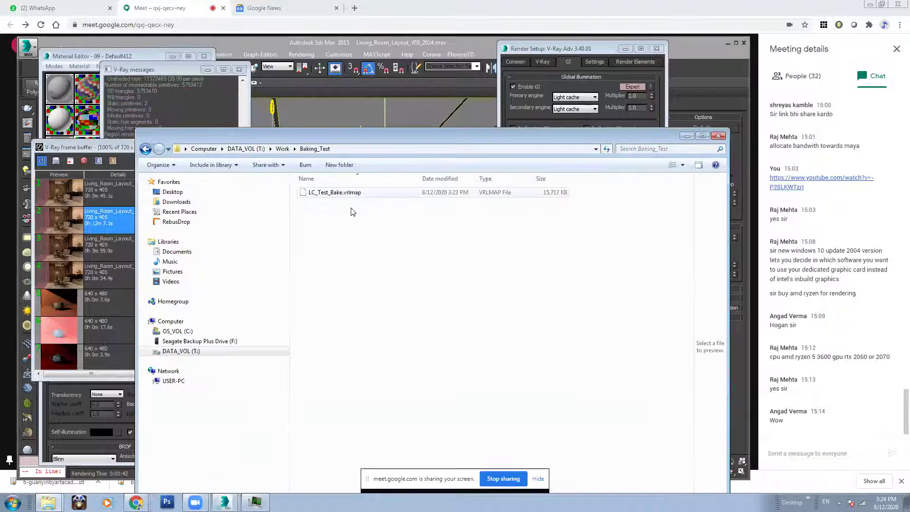
click(424, 196)
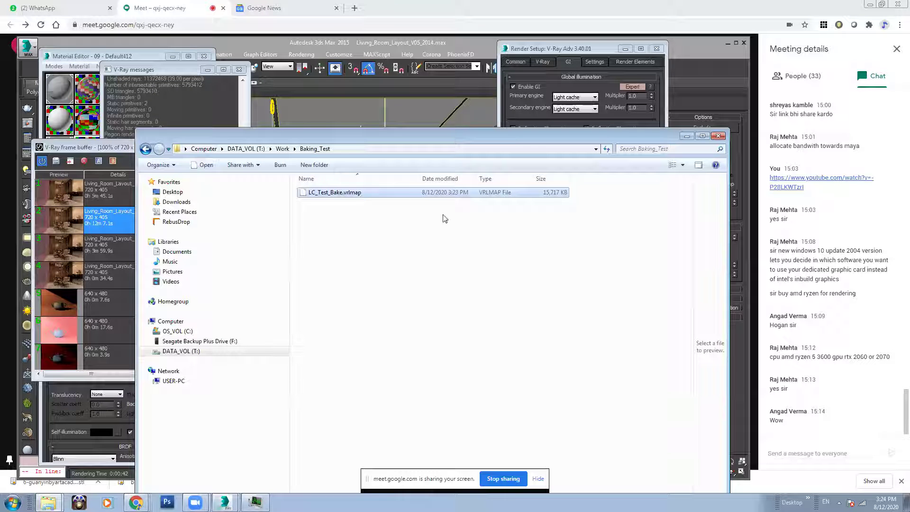
click(686, 136)
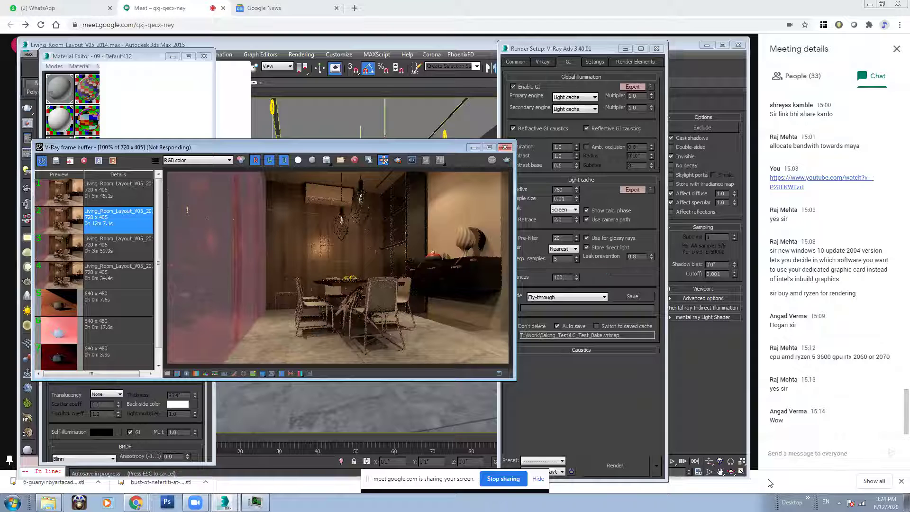
Step: Send the chat messages "Light First" and "Load Light Cache , Bake Irriadiance Map" in Google Meet
click(792, 456)
text(u)
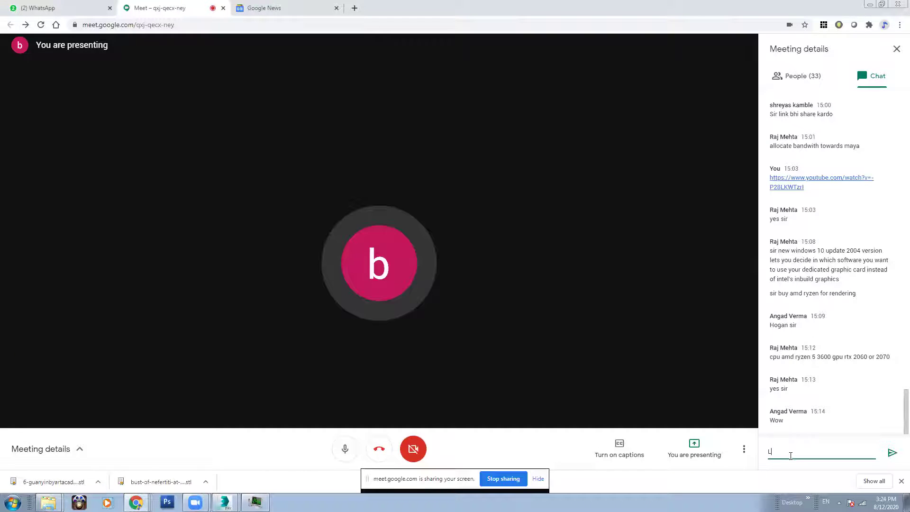
text(ight Ferst)
key(Return)
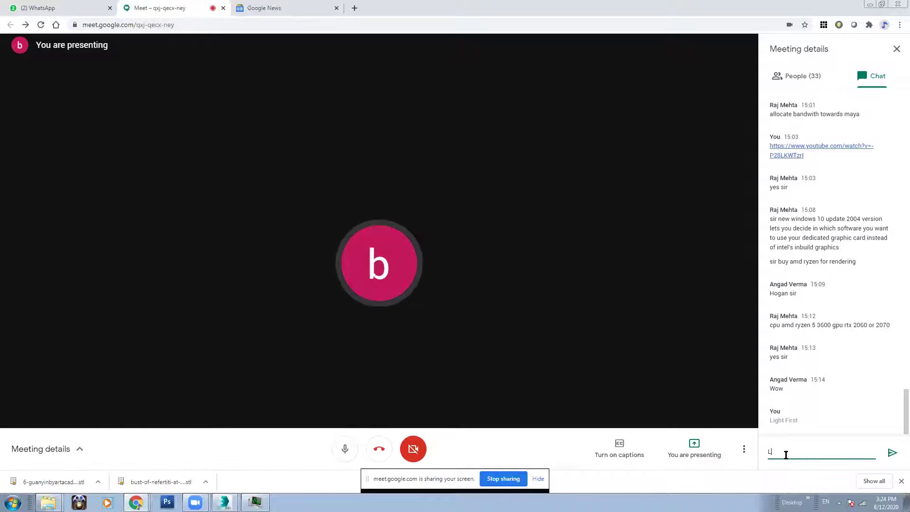
text(oad Light Cache , Bake Irriadiance)
text(Map)
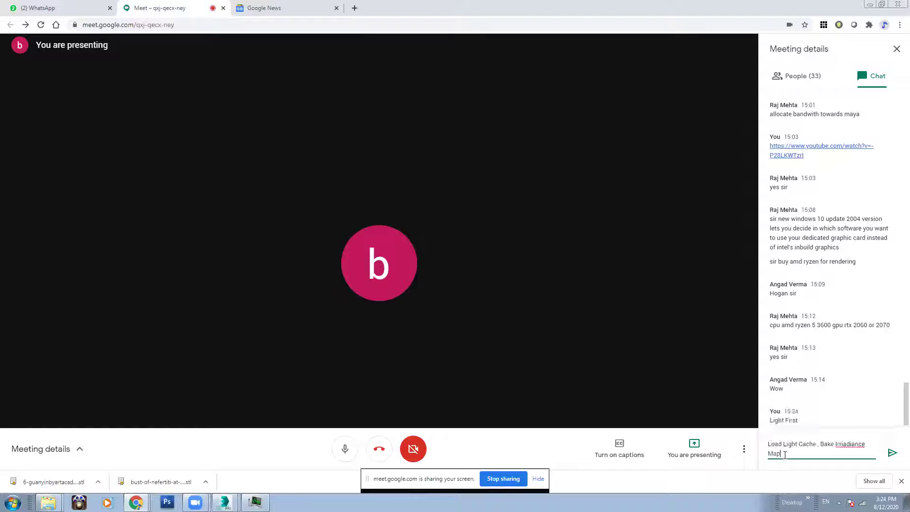
key(Return)
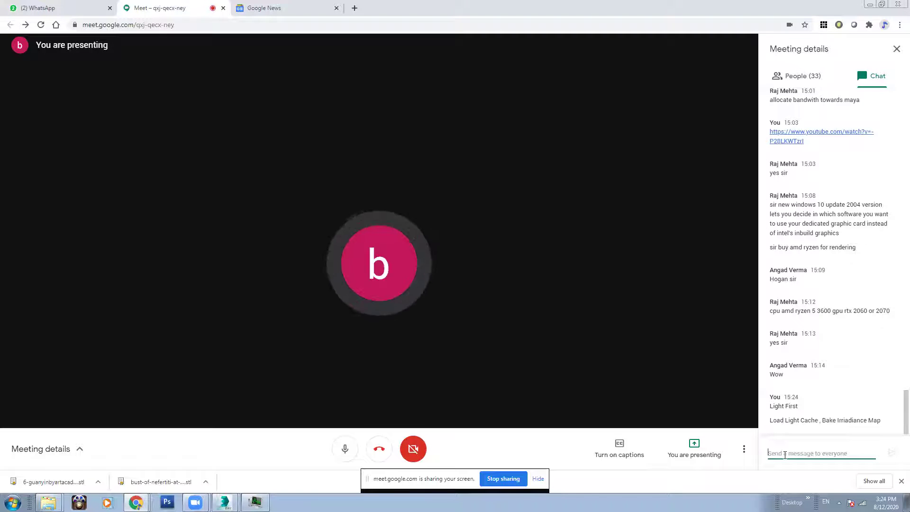
Step: Send the chat message "Load Light Cache , Load Irriadiance Map"
text(Load)
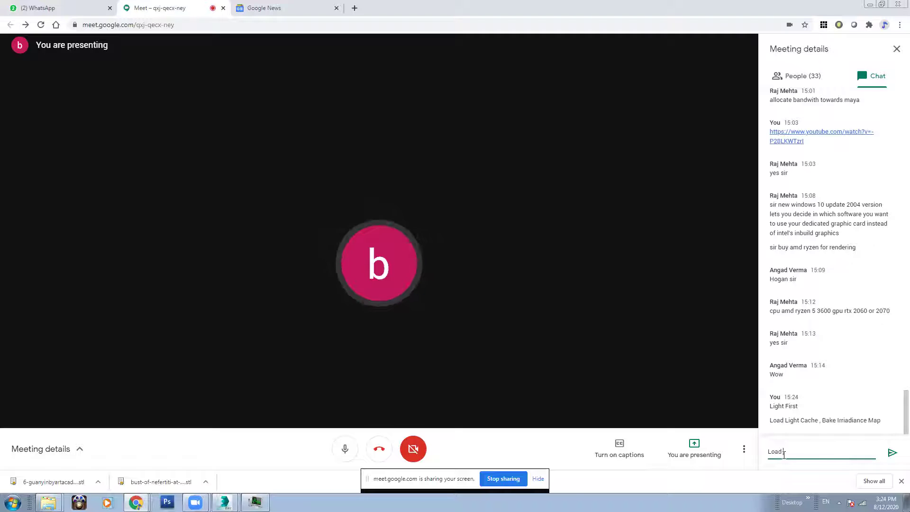
text(Light Cache , Load Irri)
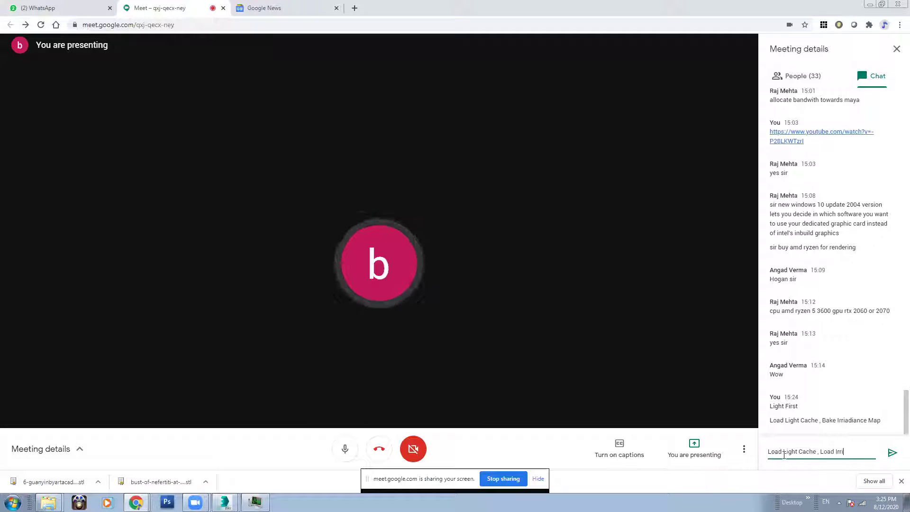
text(adiance Map)
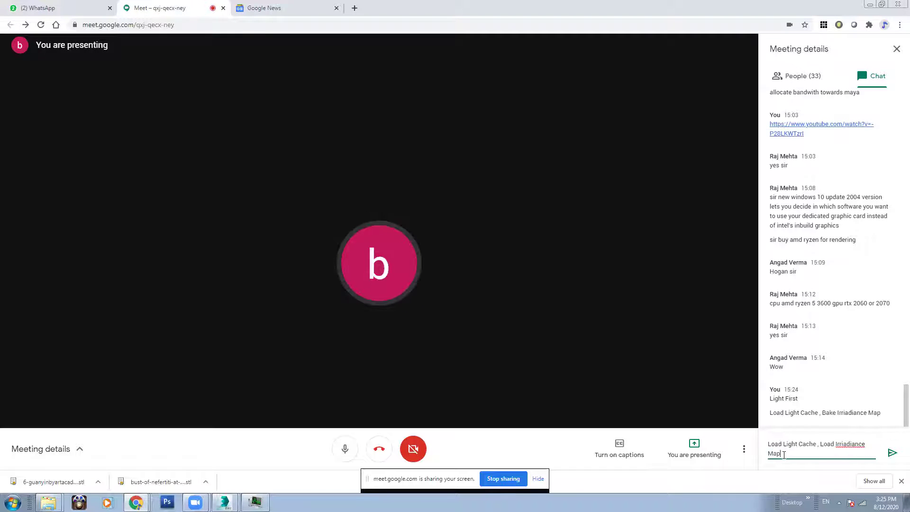
key(Return)
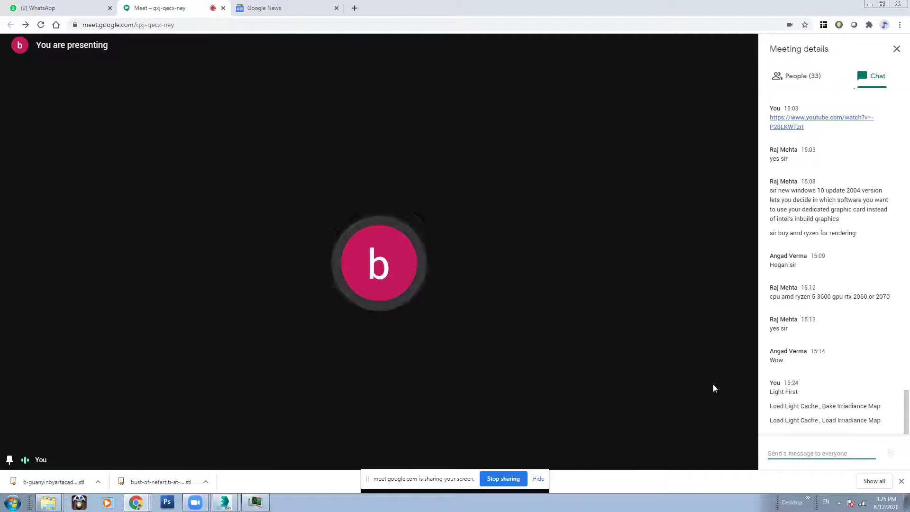
Step: Highlight the words "Bake Irriadiance Map" in the sent chat message
mouse_move(225, 502)
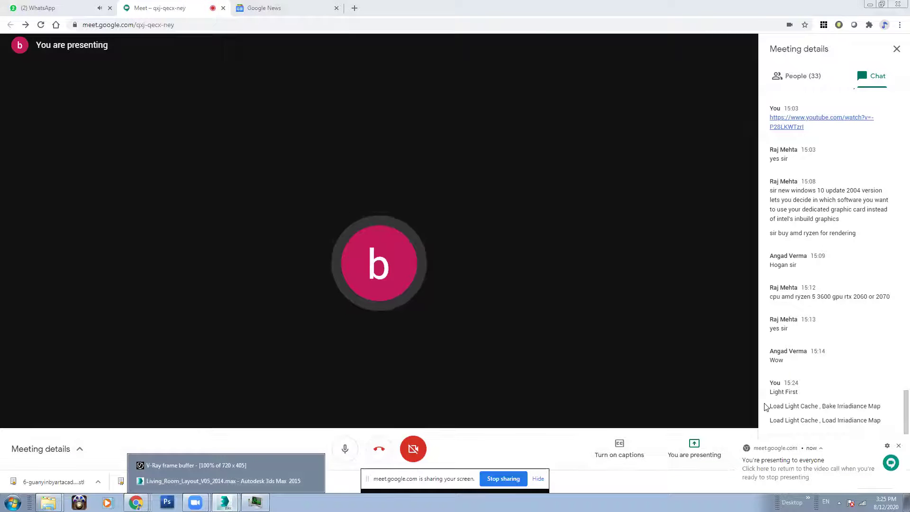
drag(769, 407, 881, 407)
click(822, 404)
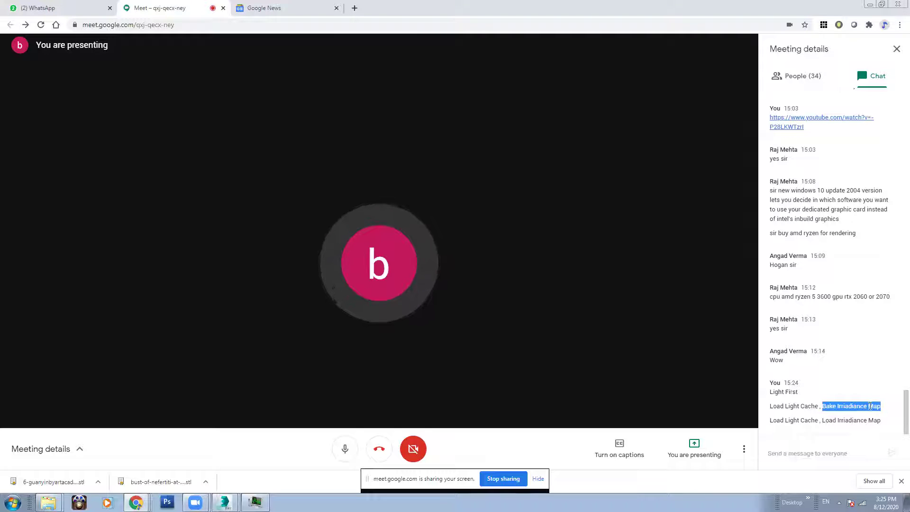
Step: Switch back to 3ds Max and move the V-Ray frame buffer off the render settings
mouse_move(225, 501)
click(226, 472)
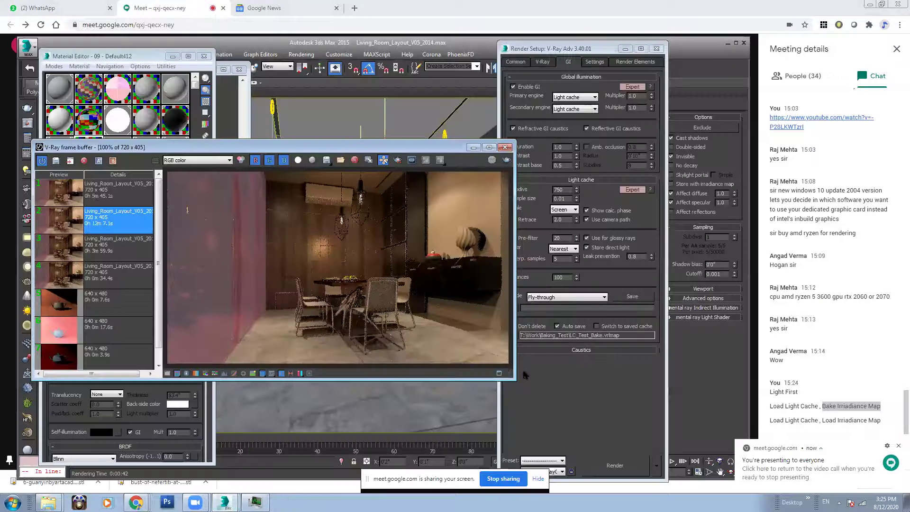
drag(418, 148, 363, 139)
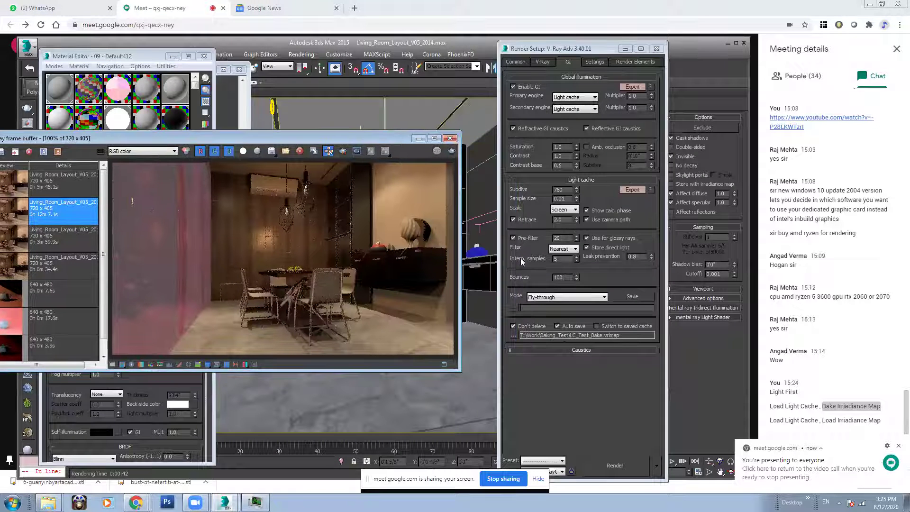
Step: Set the light cache mode to From file and load LC_Test_Bake.vrlmap from the Baking_Test folder
click(558, 297)
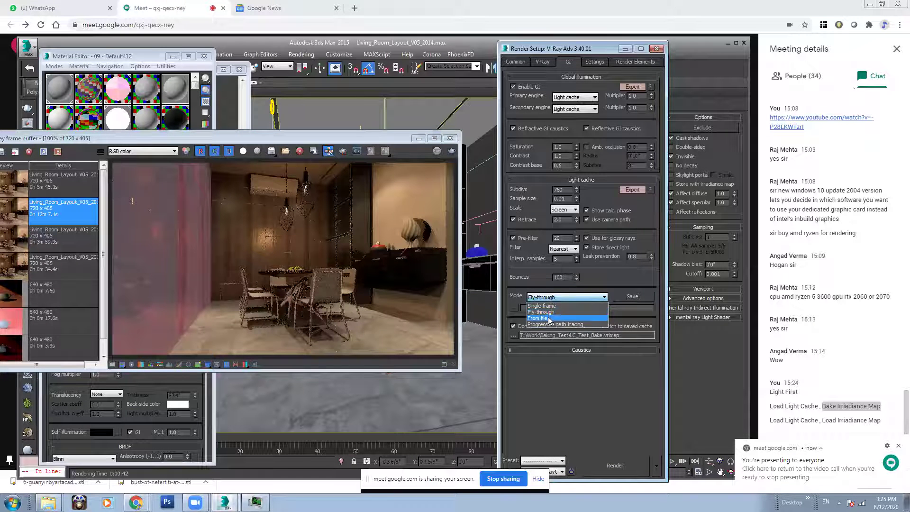
click(546, 319)
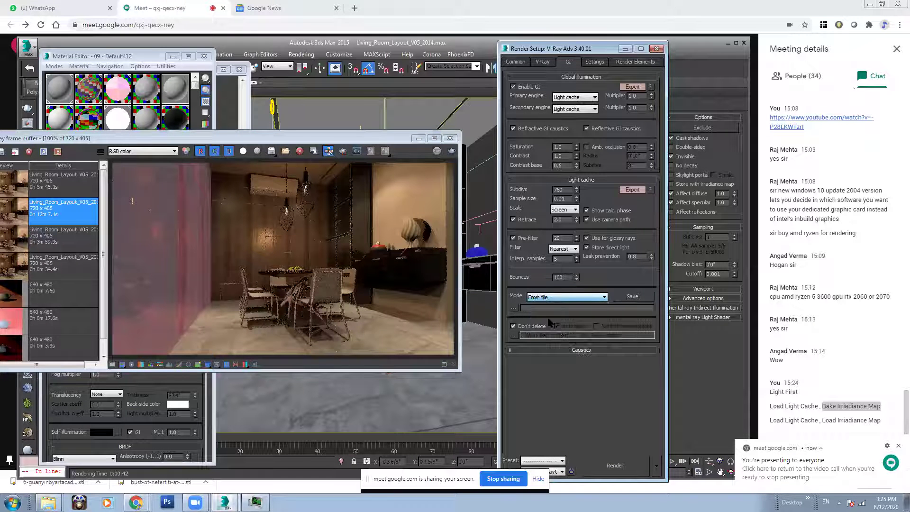
click(516, 311)
click(697, 119)
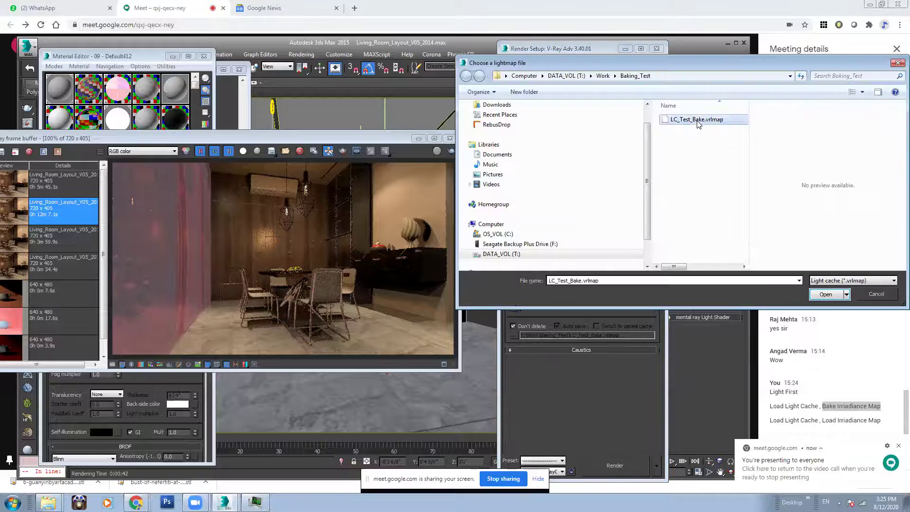
click(826, 295)
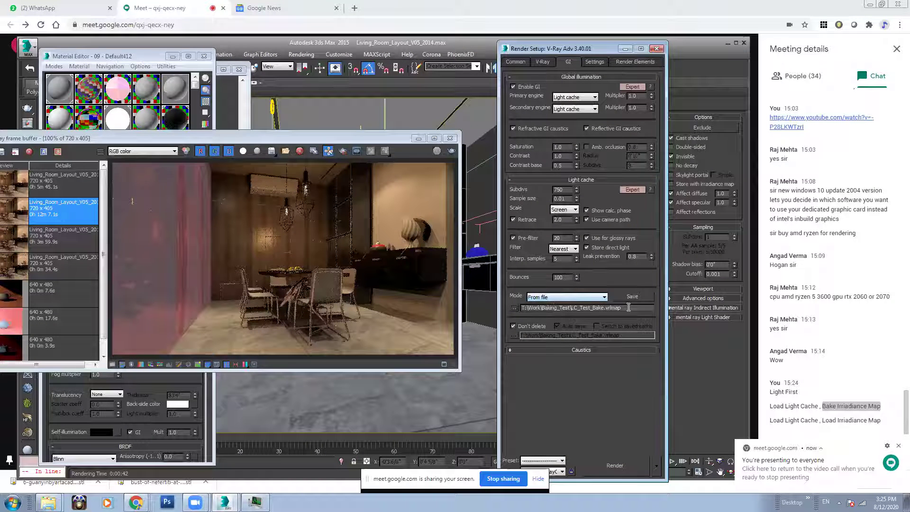
drag(625, 307, 512, 307)
Step: Set the primary GI engine to Irradiance map and its mode to Incremental add to current map
click(583, 97)
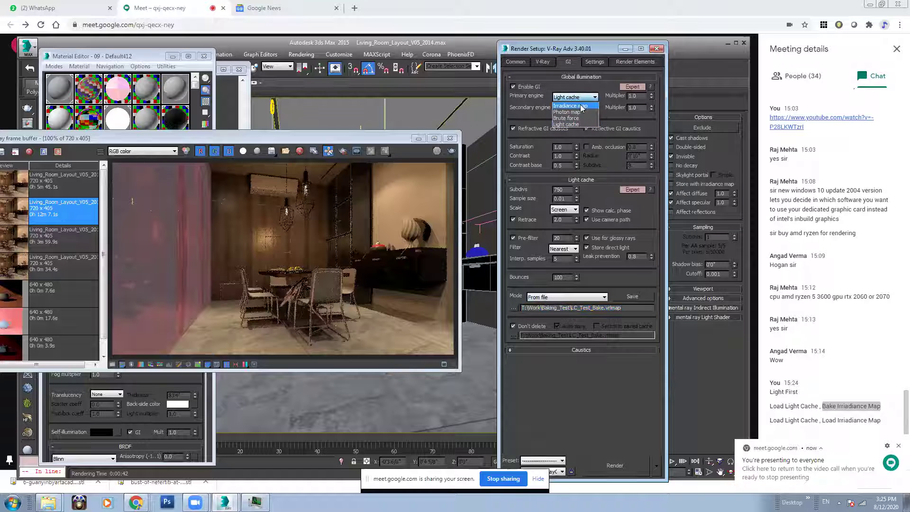
click(574, 105)
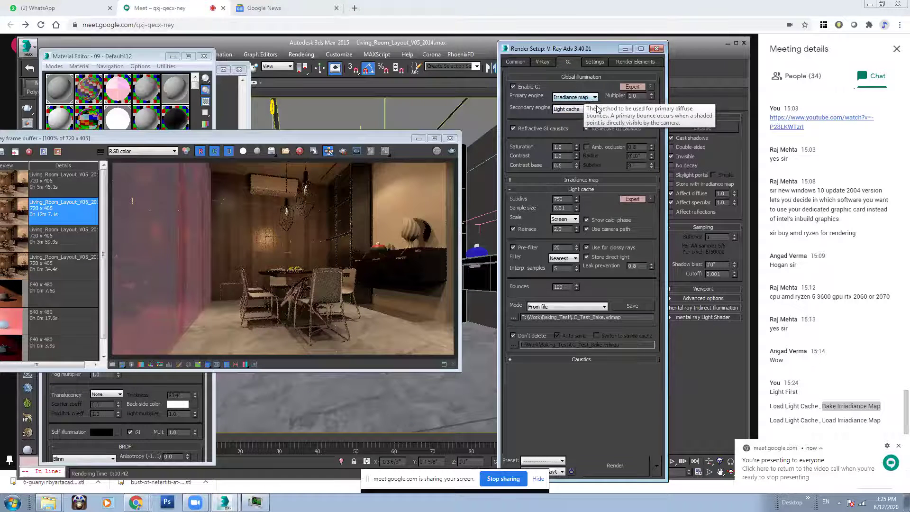
click(592, 180)
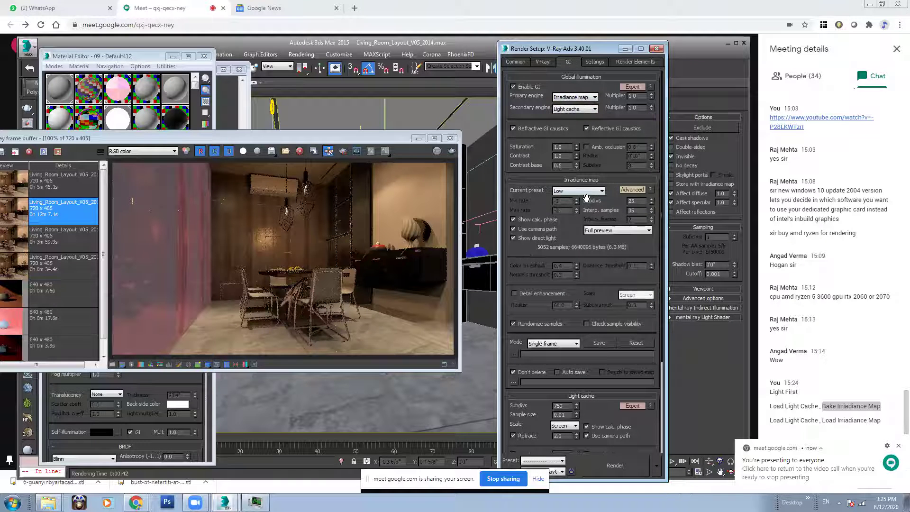
click(560, 345)
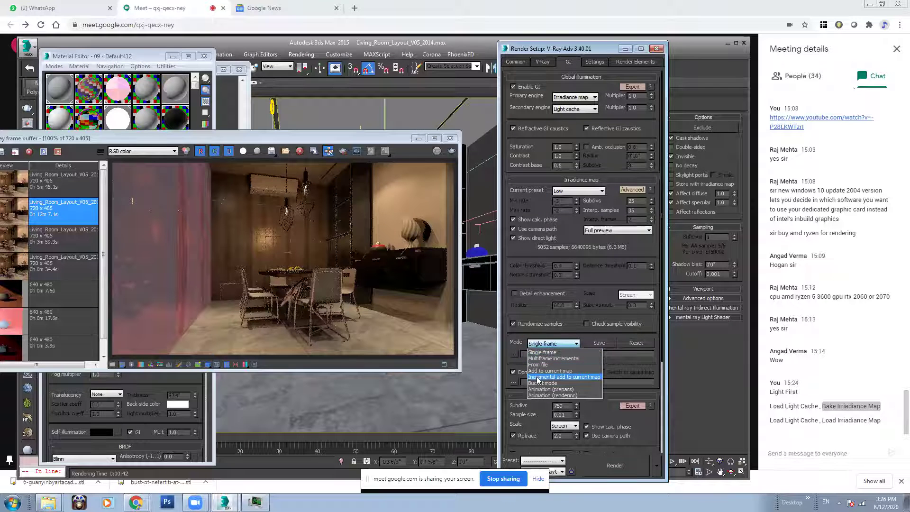
click(584, 377)
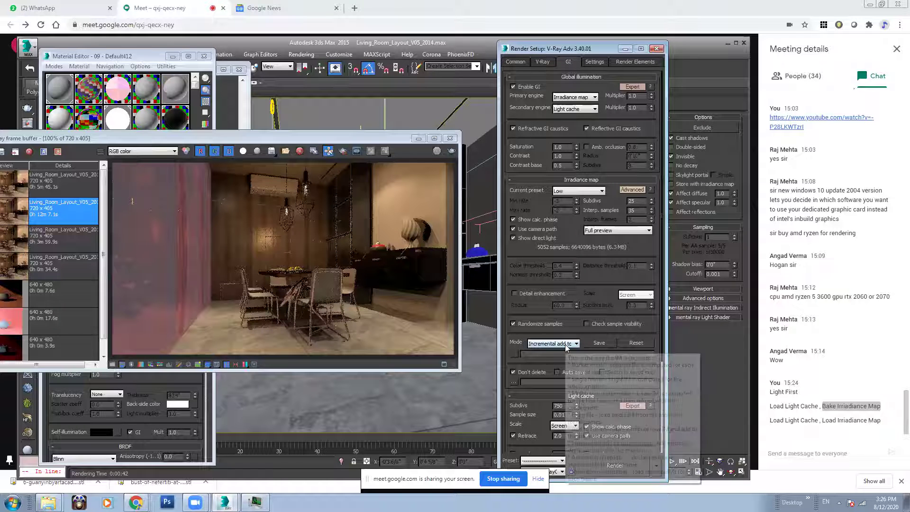
Step: Save the current irradiance map as Irr_Bake_Test in the Work\Baking_Test folder on the T: drive
click(597, 343)
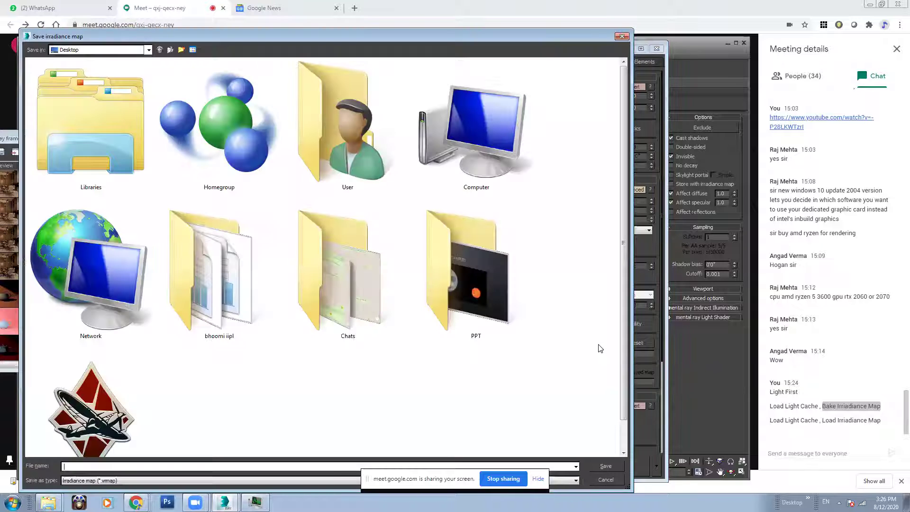
click(92, 53)
click(91, 142)
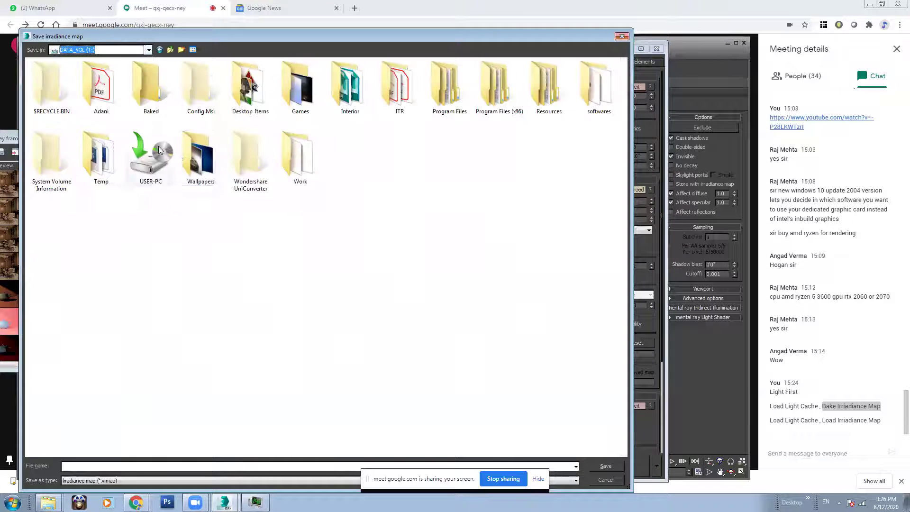
double_click(292, 163)
double_click(100, 87)
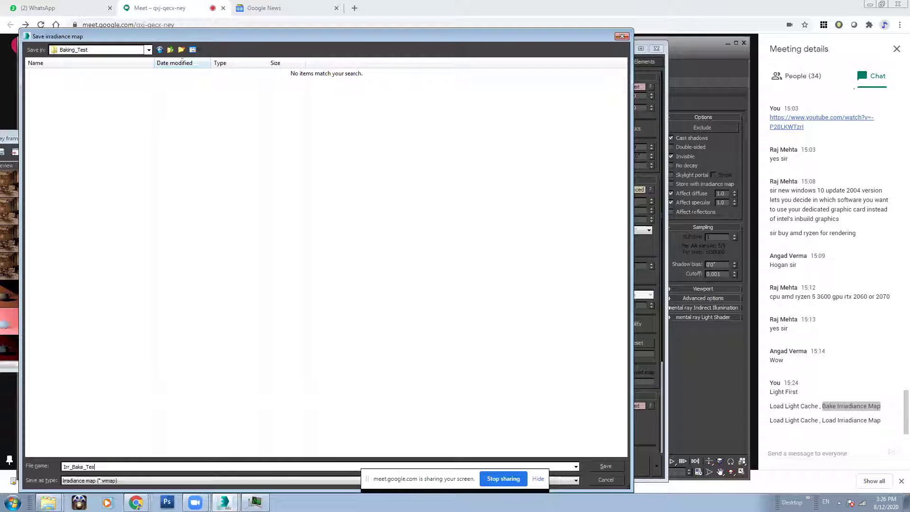
drag(93, 467, 2, 469)
click(606, 466)
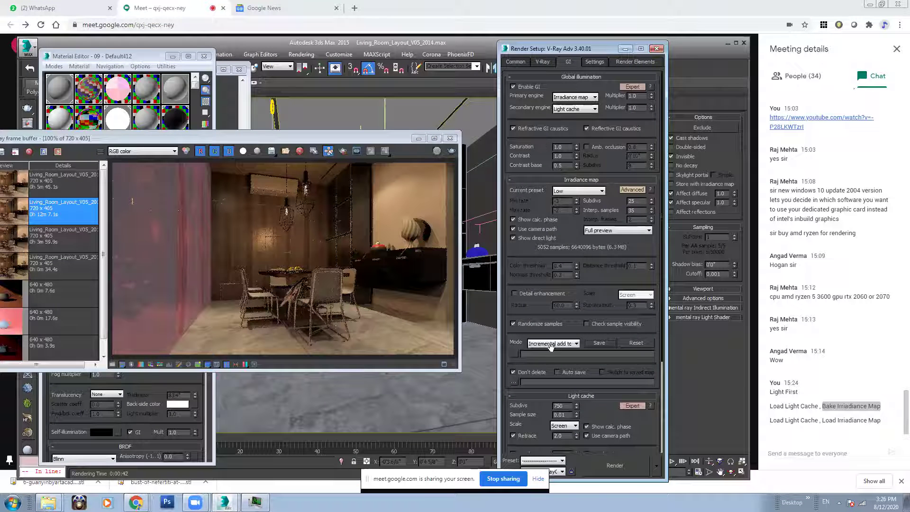
Step: Enable auto save for the irradiance map with Irr_Bake_Test.vrmap as the target, replacing the existing file
click(567, 371)
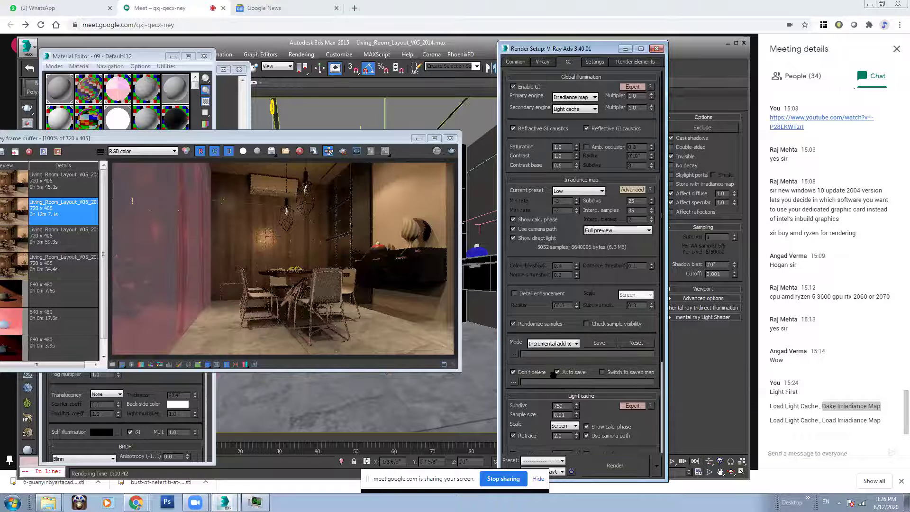
click(515, 384)
click(583, 121)
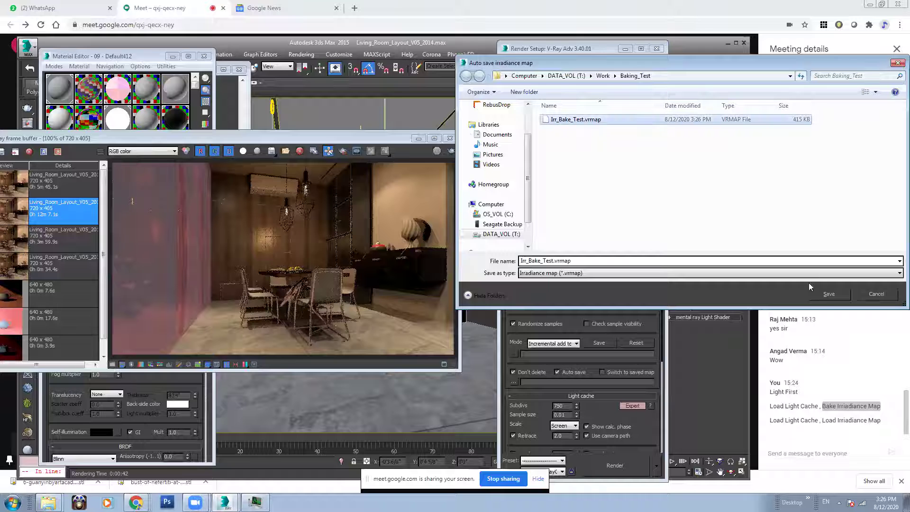
click(826, 298)
click(476, 252)
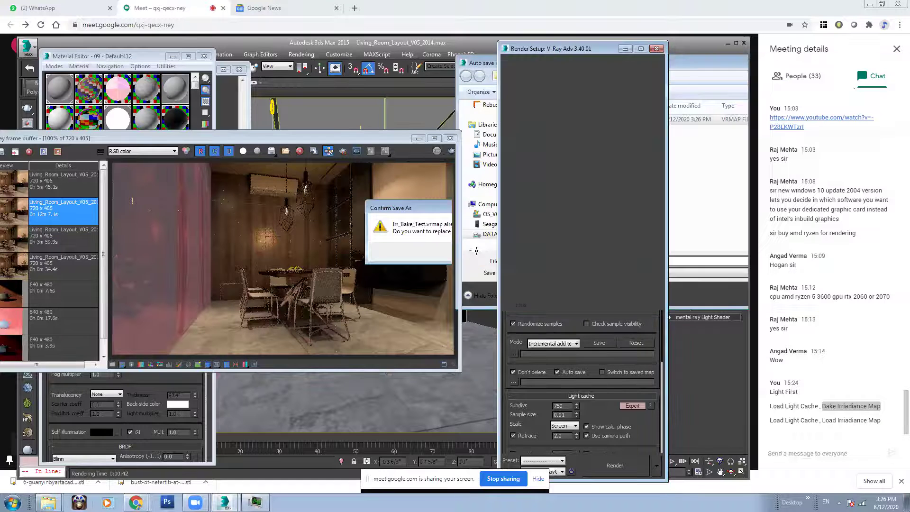
Step: Bring up the Baking_Test folder in Windows Explorer, shrink its window and arrange it beside the Render Setup window
mouse_move(48, 502)
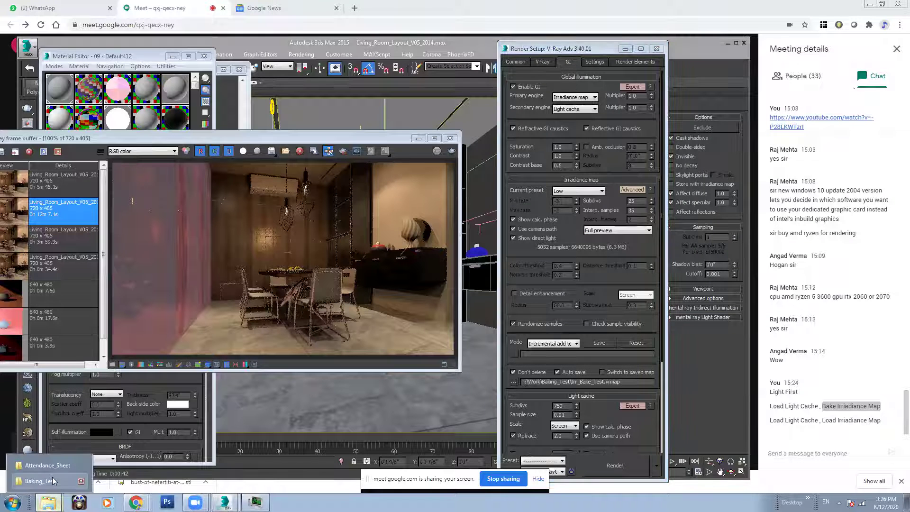
click(52, 481)
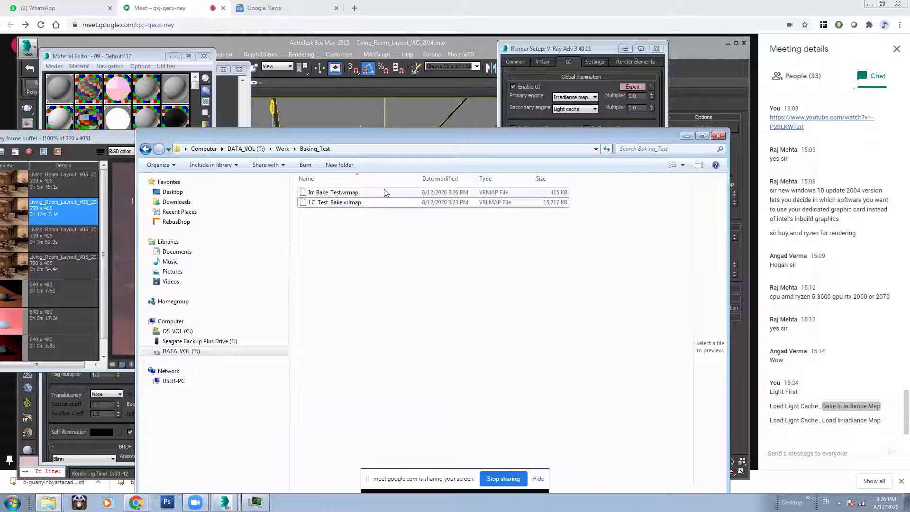
drag(493, 136, 355, 89)
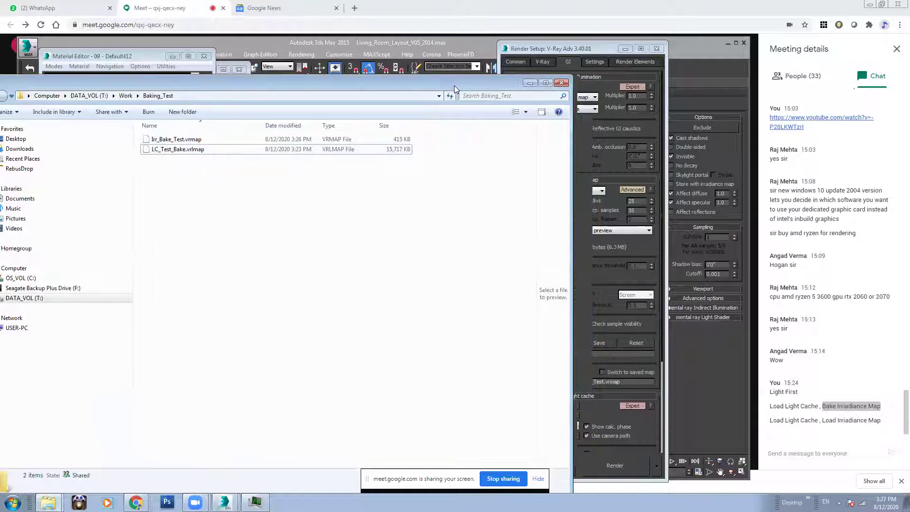
drag(564, 48, 609, 47)
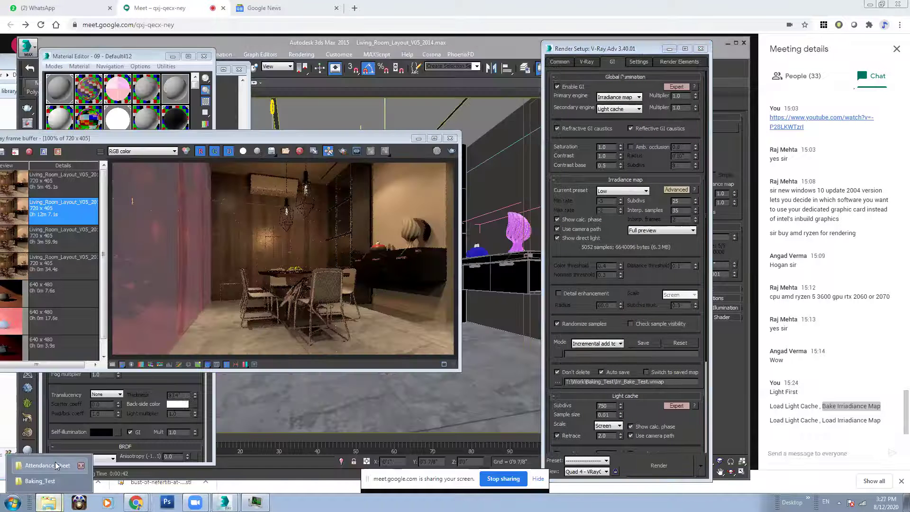
click(54, 468)
drag(386, 66, 431, 75)
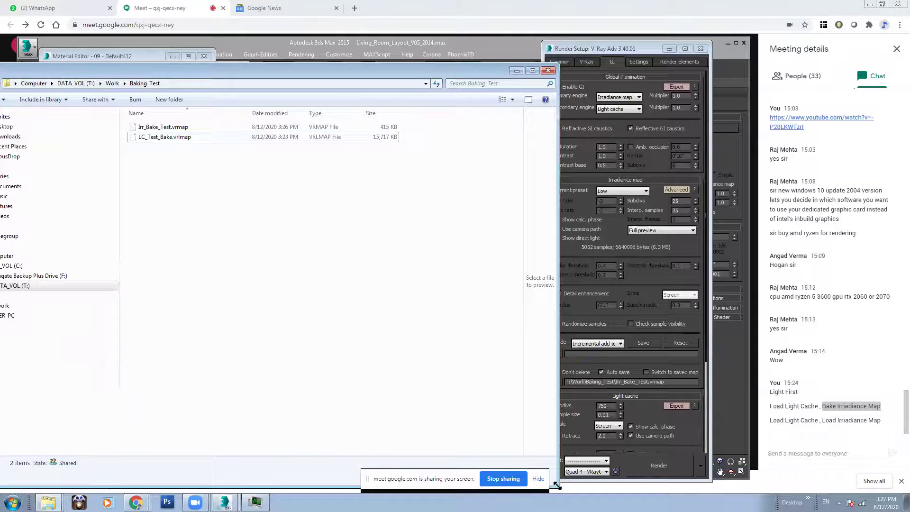
drag(557, 485, 421, 336)
drag(227, 301, 248, 301)
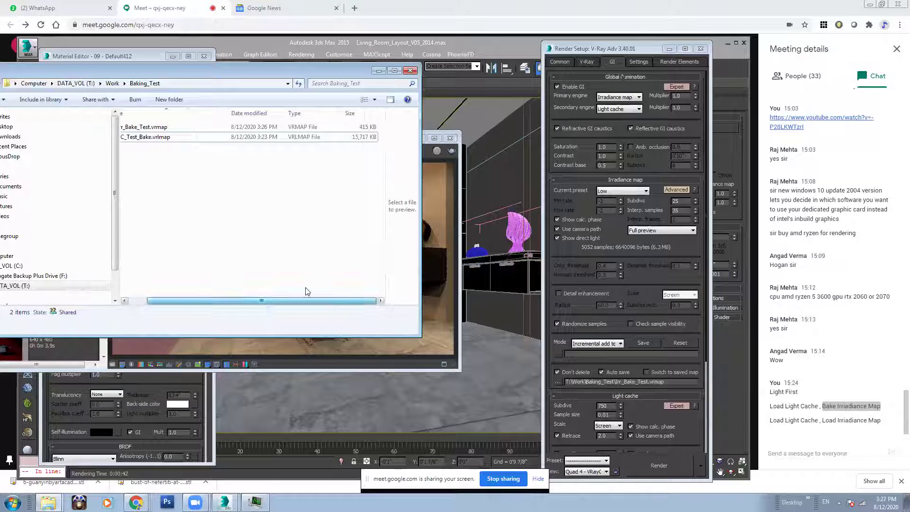
drag(336, 77, 418, 204)
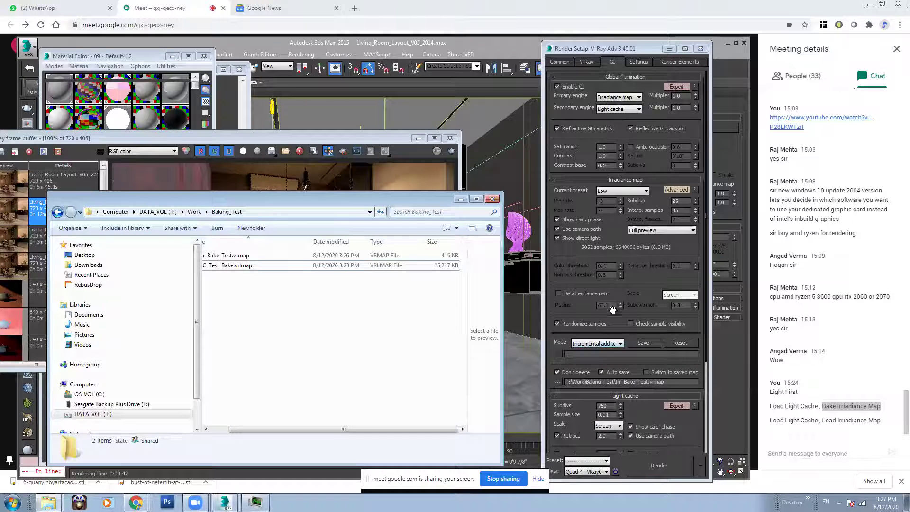
Step: Review the irradiance map and light cache modes and file paths in the GI render settings
click(635, 309)
scroll(656, 322, down, 5)
scroll(651, 321, down, 1)
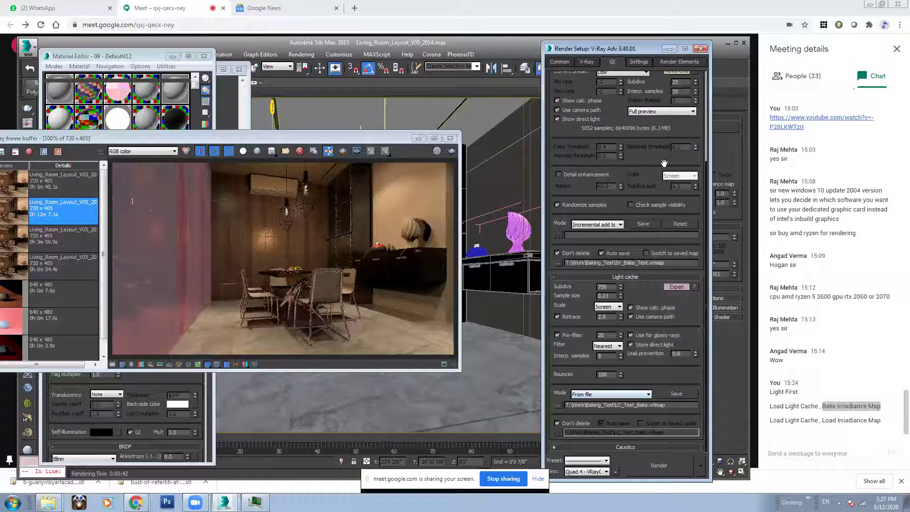
scroll(588, 253, up, 2)
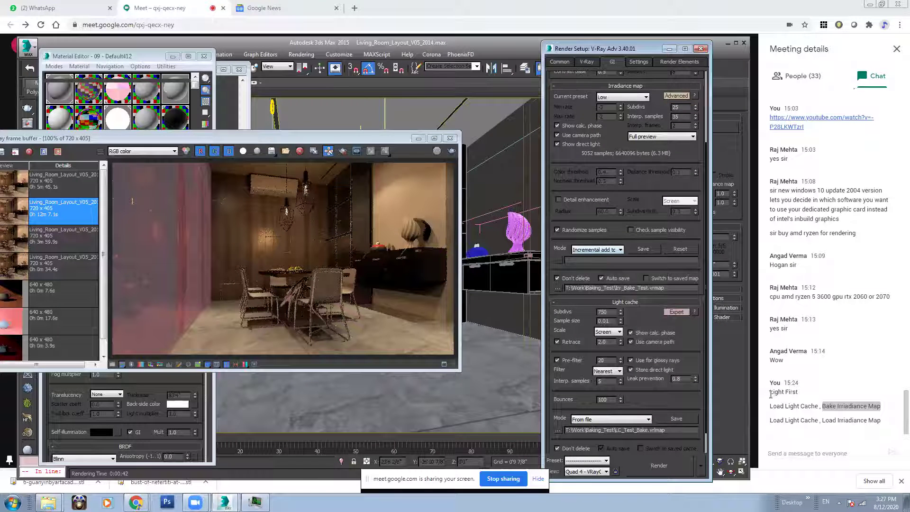
Step: Highlight the bake and load workflow messages in the Google Meet chat, and return to 3ds Max
click(770, 409)
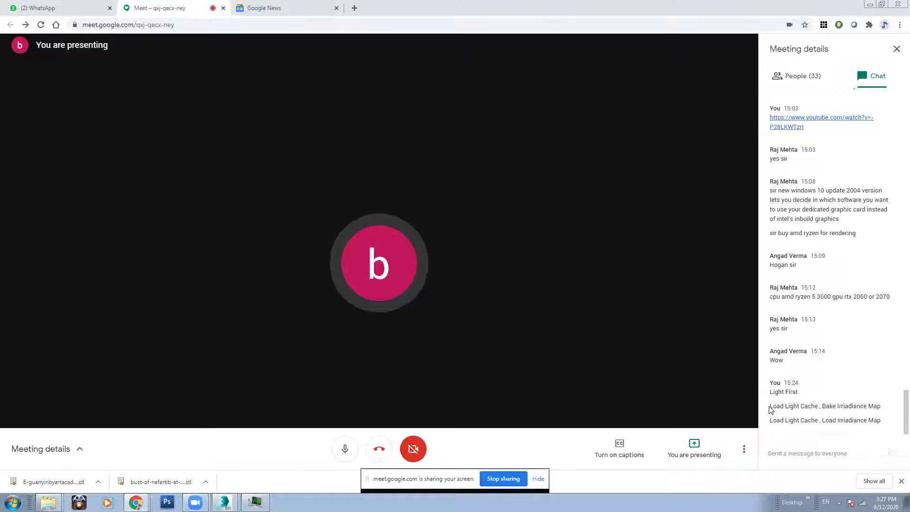
drag(770, 407, 887, 411)
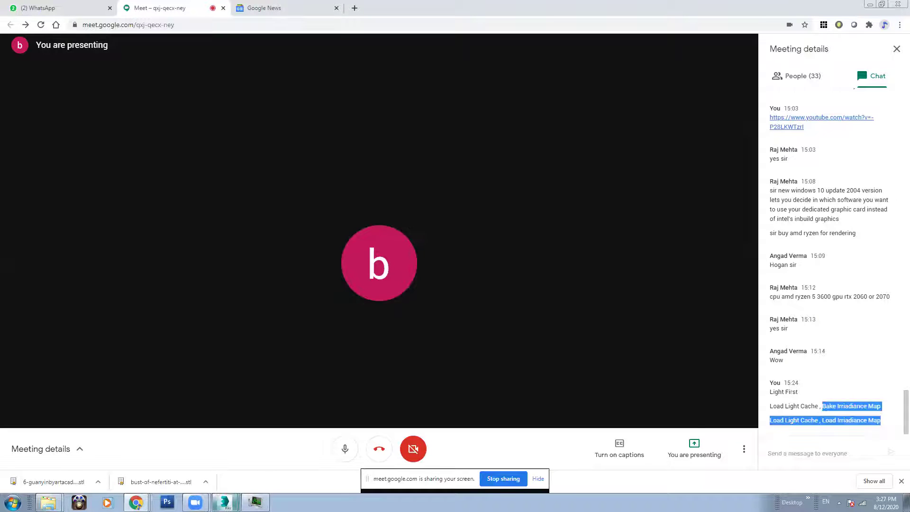
click(225, 502)
click(228, 482)
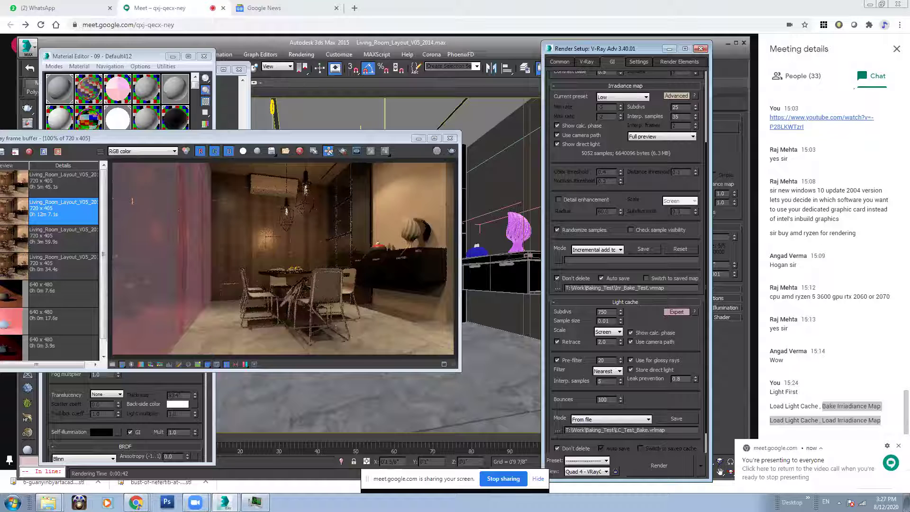
Step: Arrange the V-Ray frame buffer, the Baking_Test folder and the Render Setup window so all three can be viewed together
click(47, 502)
click(41, 482)
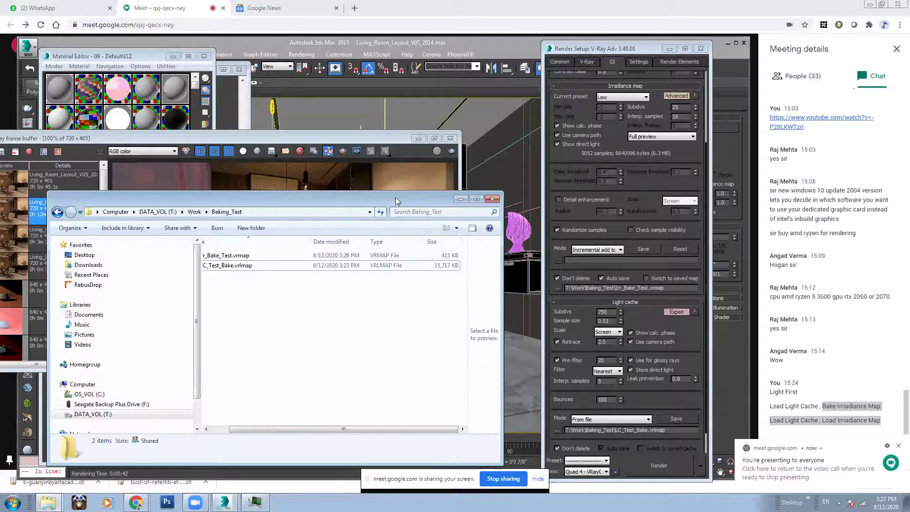
drag(374, 138, 396, 63)
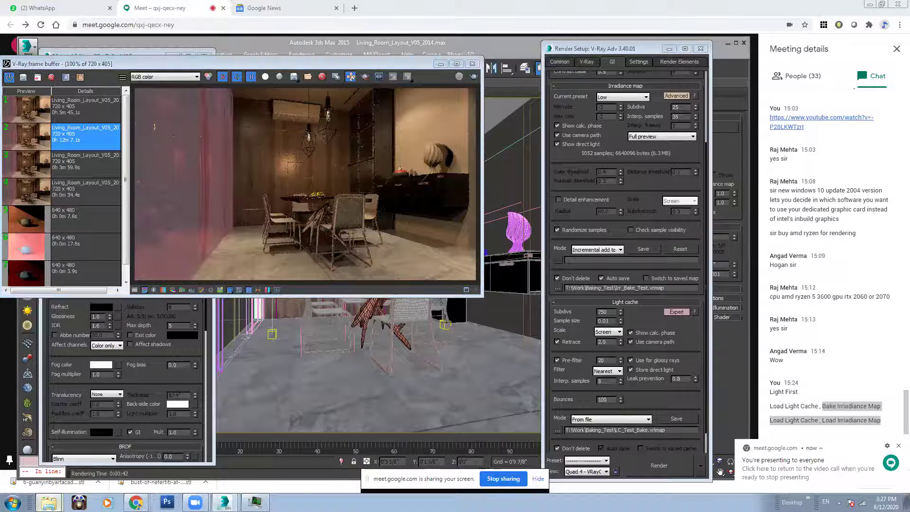
click(47, 502)
click(51, 483)
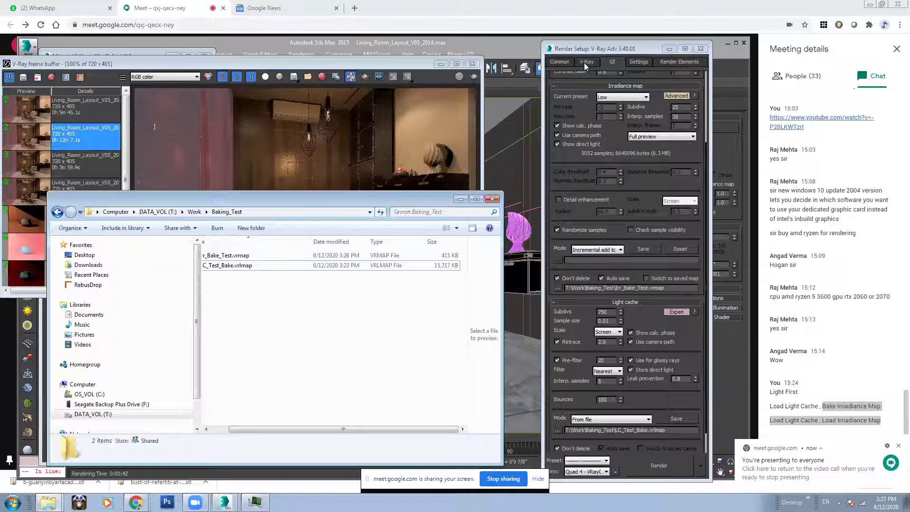
drag(317, 204, 279, 287)
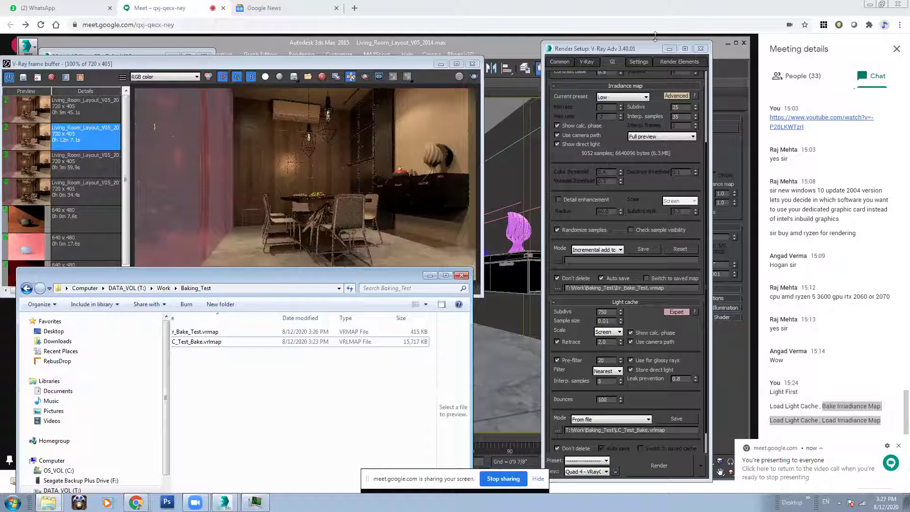
drag(647, 49, 656, 19)
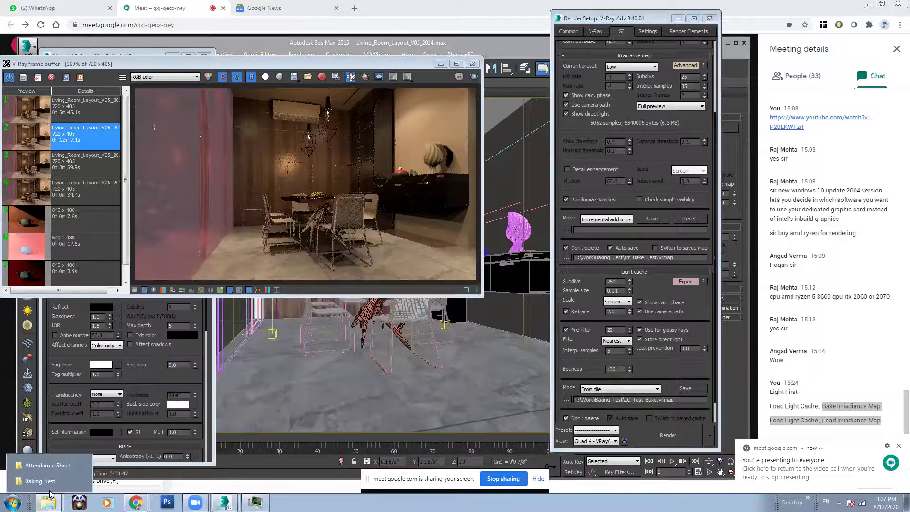
click(40, 481)
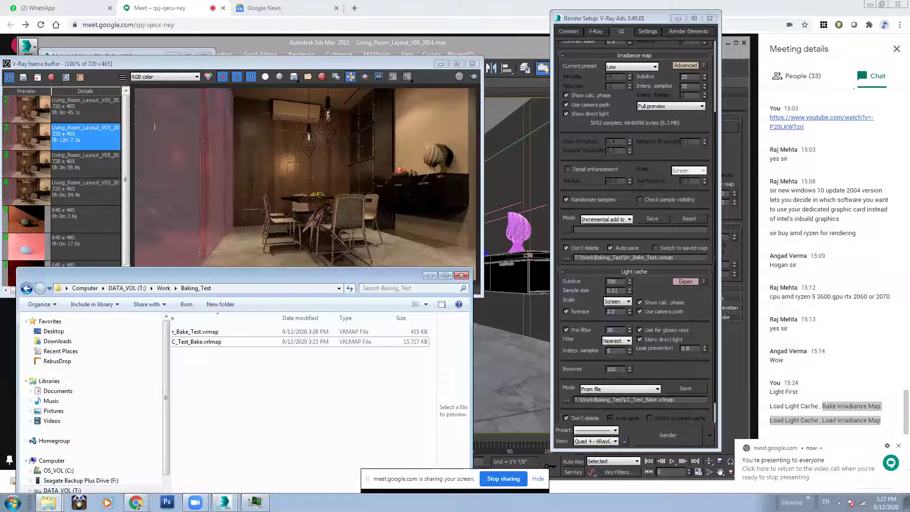
Step: Render the view to bake the irradiance map, and bring the Baking_Test folder back to the front
click(673, 436)
click(48, 503)
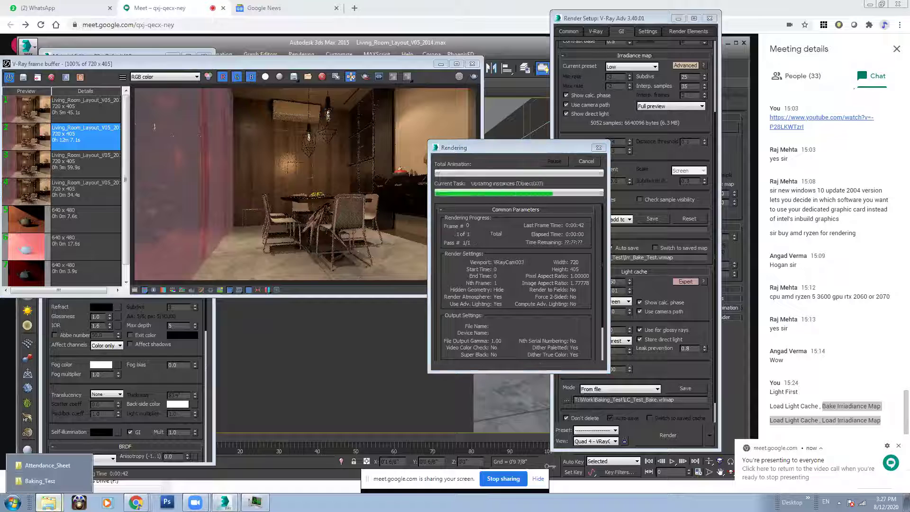
click(47, 481)
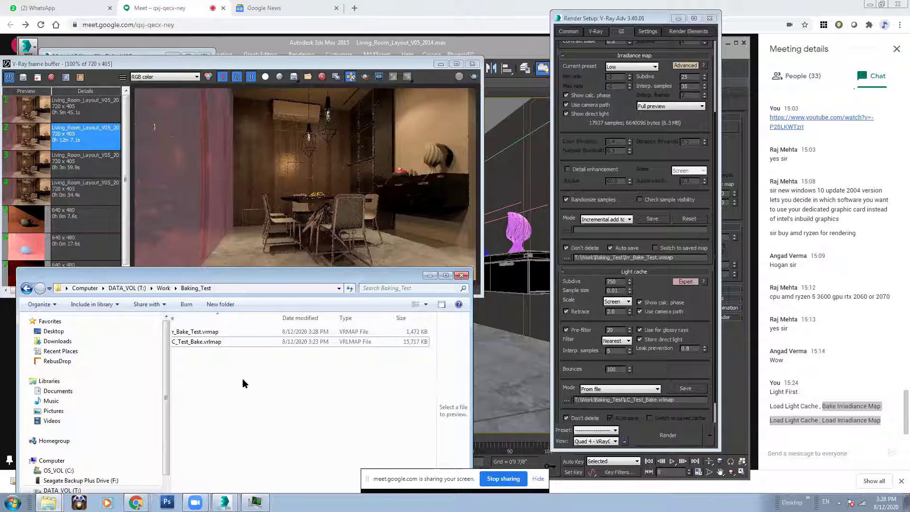
Step: Check the size of Irr_Bake_Test.vrmap in the Baking_Test folder, repositioning the Explorer window for a clear view
drag(236, 274, 312, 167)
drag(317, 402, 299, 402)
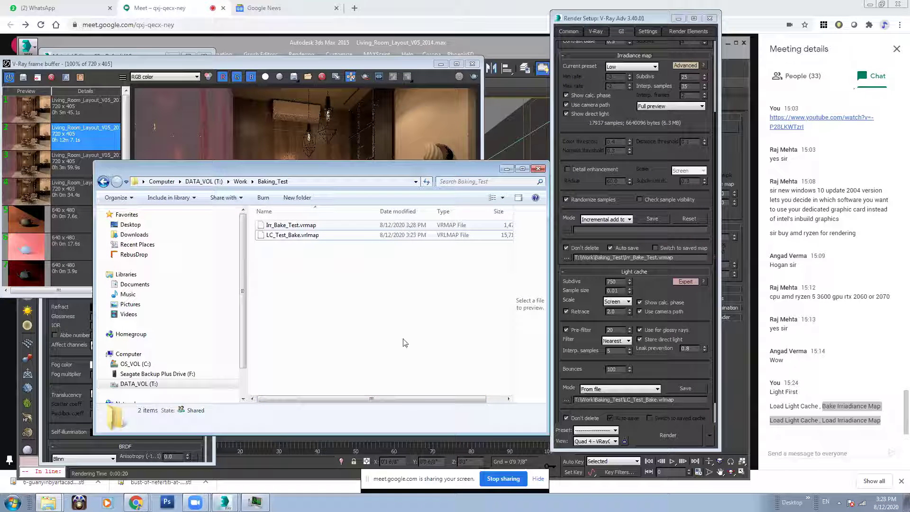
drag(418, 398, 437, 398)
click(497, 227)
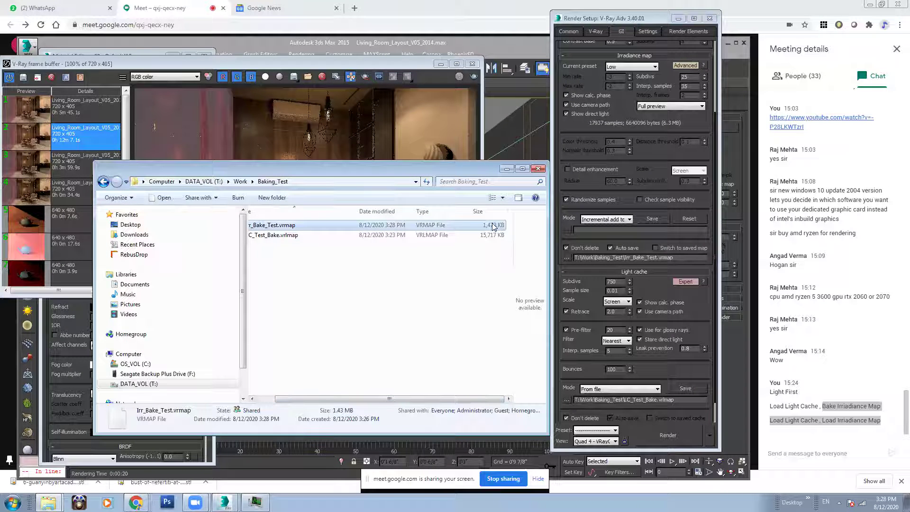
click(483, 272)
drag(388, 166, 382, 216)
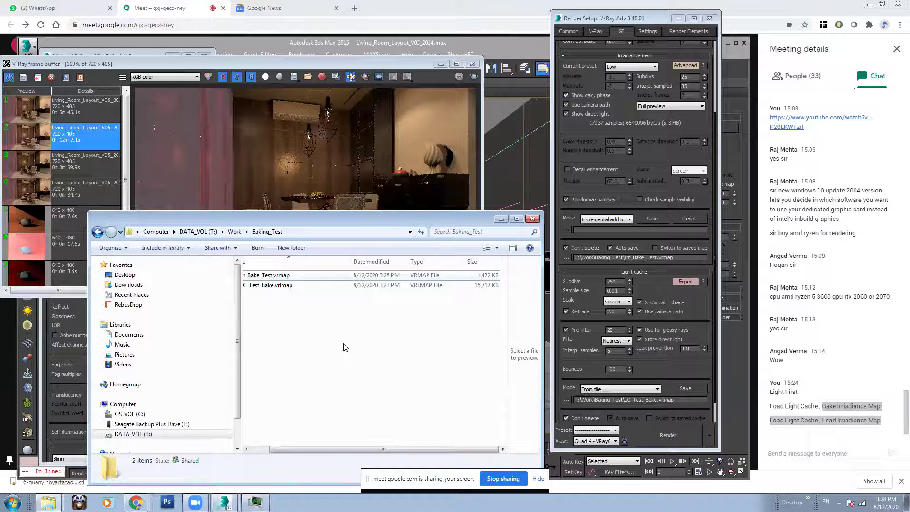
Step: Switch to the Google Meet window and launch the Irradiance map viewer by searching for "irr"
click(828, 422)
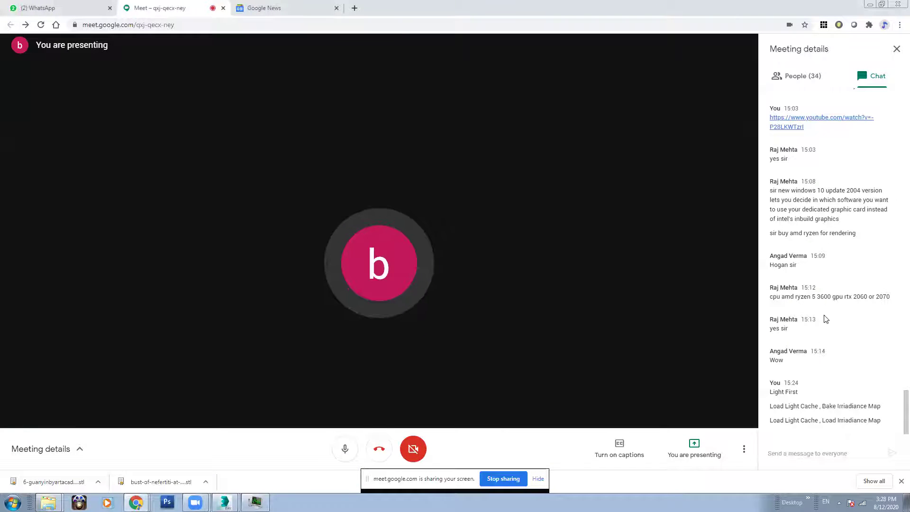
click(12, 503)
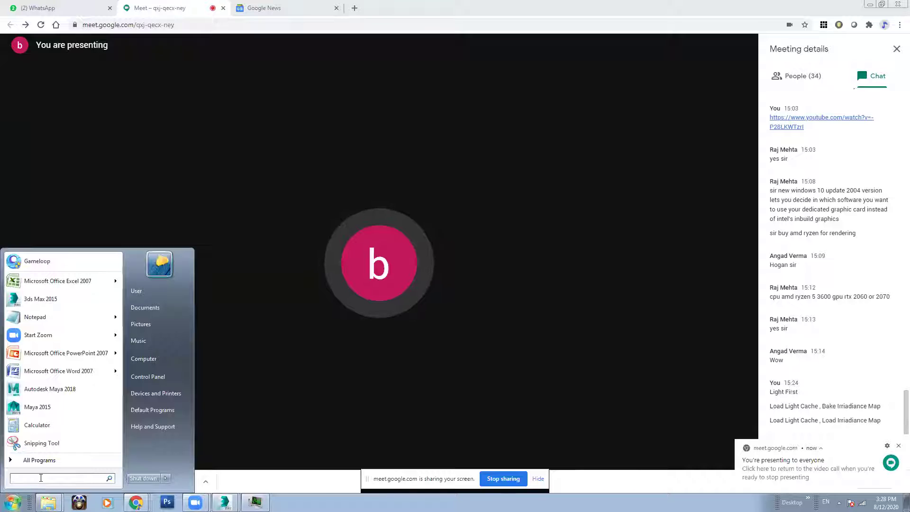
text(irr)
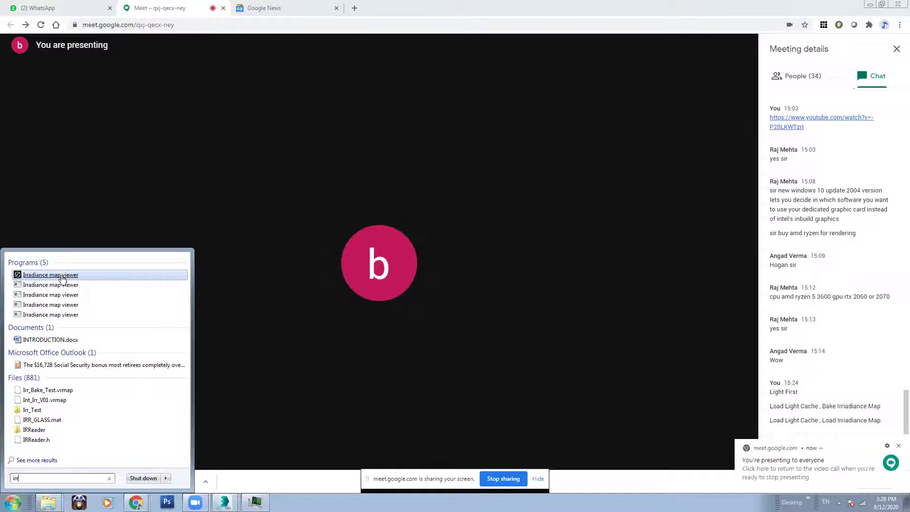
click(62, 279)
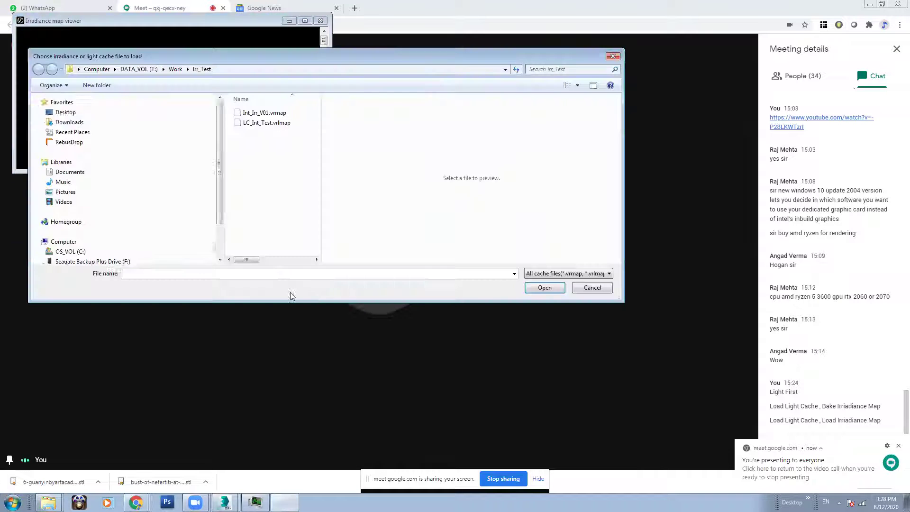
Step: Load Irr_Bake_Test.vrmap from Work\Baking_Test into the Irradiance map viewer and inspect the baked dining room samples in 3D
click(175, 70)
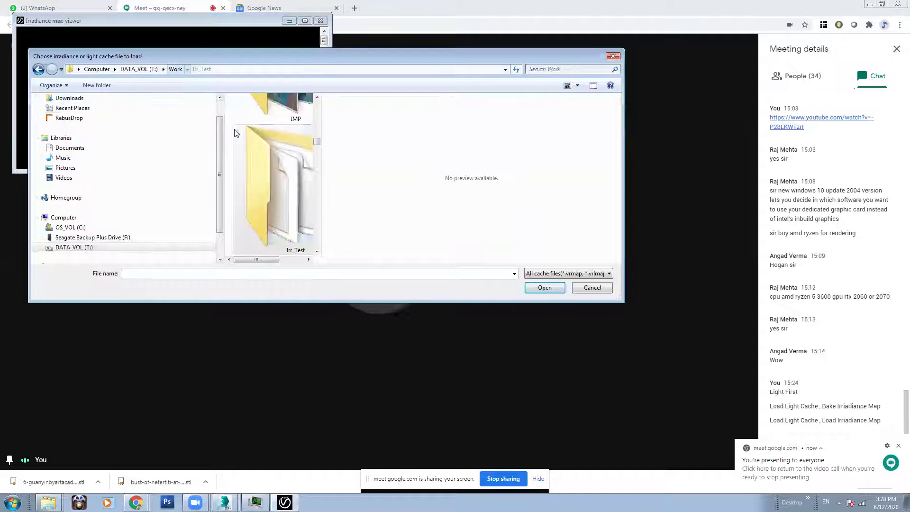
click(287, 119)
scroll(287, 120, up, 3)
double_click(265, 162)
click(258, 113)
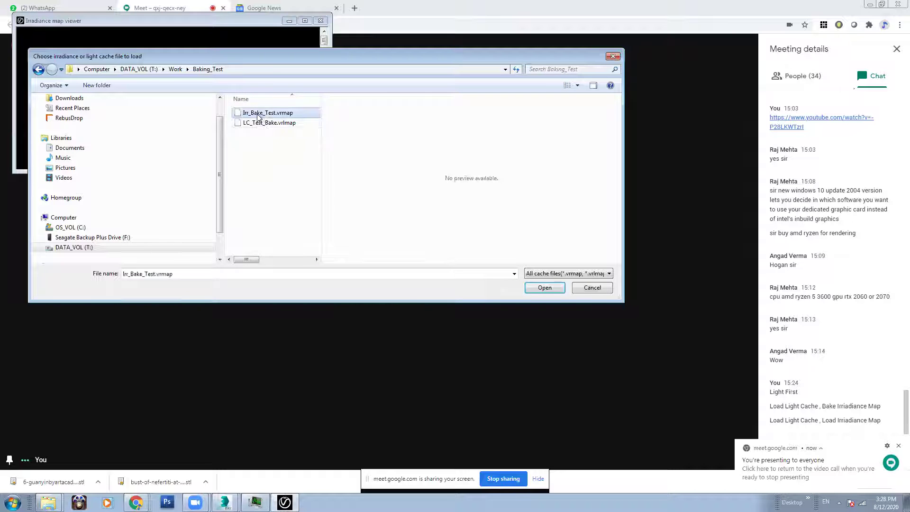
click(544, 288)
drag(227, 185, 271, 262)
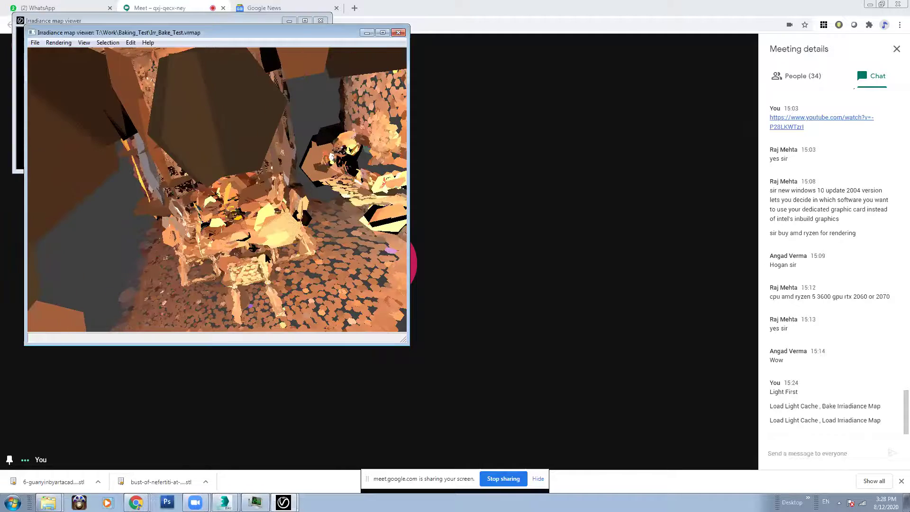
drag(344, 232, 320, 231)
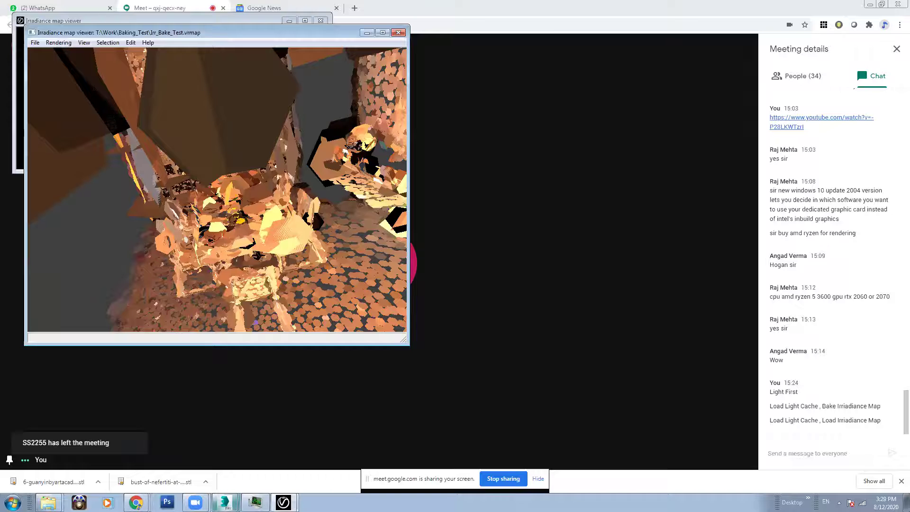
Step: Return to 3ds Max, set the irradiance map mode to From file and load Irr_Bake_Test.vrmap
mouse_move(224, 502)
click(209, 481)
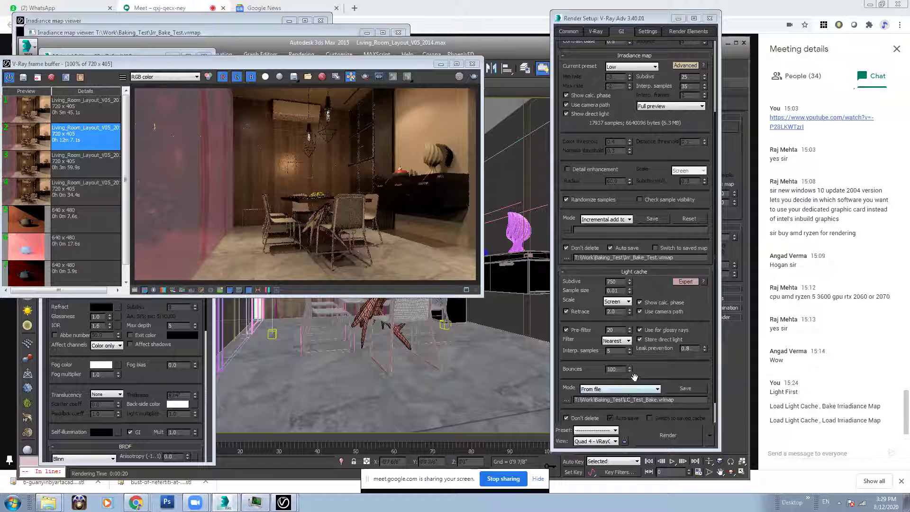
click(614, 221)
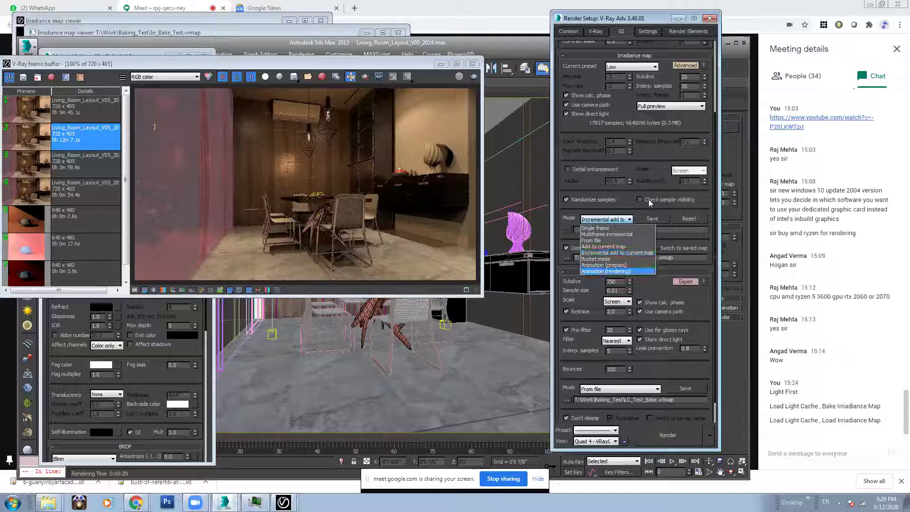
click(616, 219)
click(616, 220)
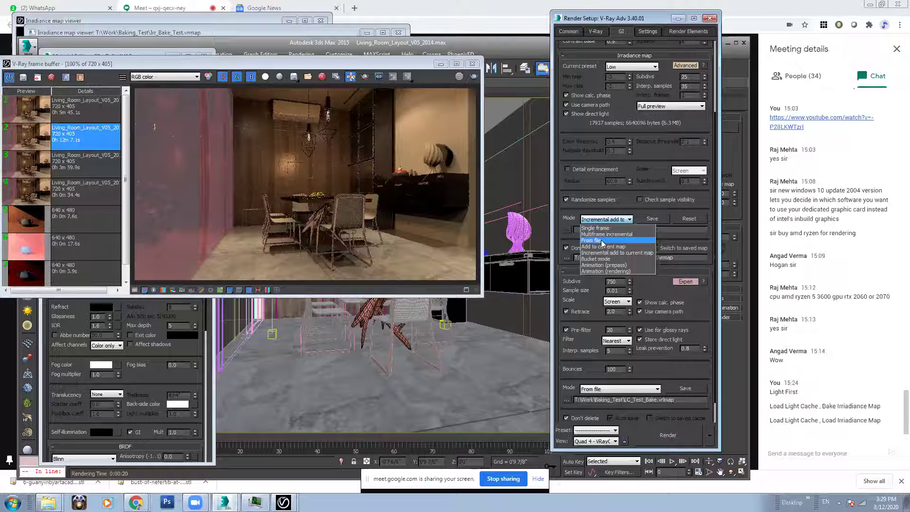
click(593, 240)
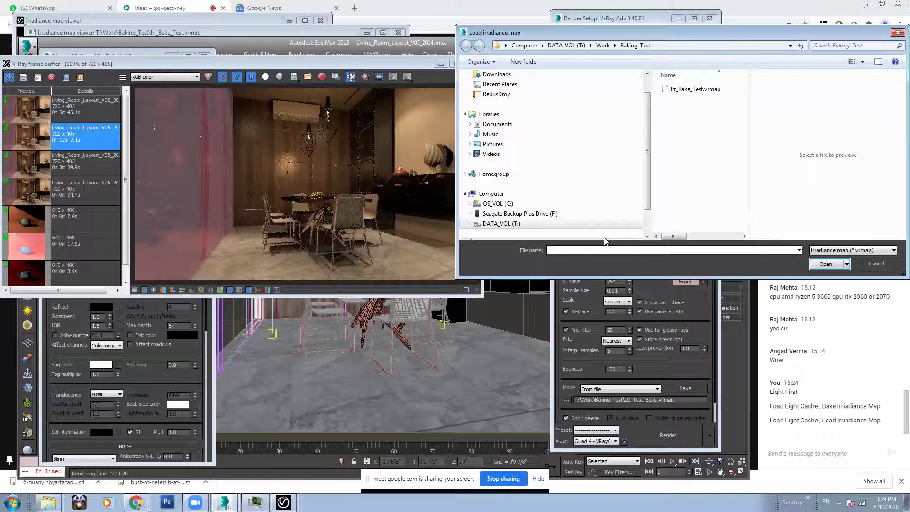
click(689, 89)
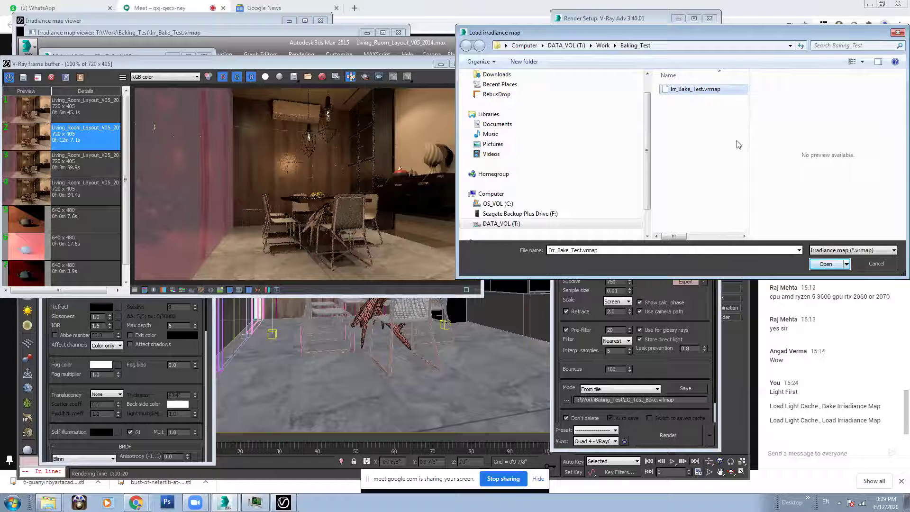
click(826, 264)
Step: Review the irradiance map mode and highlight the irradiance map and light cache source file paths
right_click(607, 218)
click(607, 218)
click(607, 218)
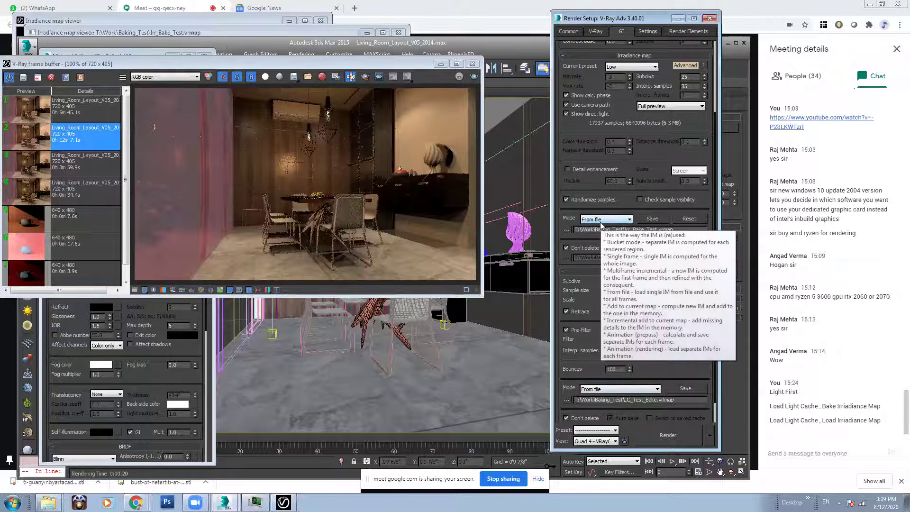
drag(676, 230, 567, 233)
drag(674, 399, 558, 402)
drag(682, 231, 564, 236)
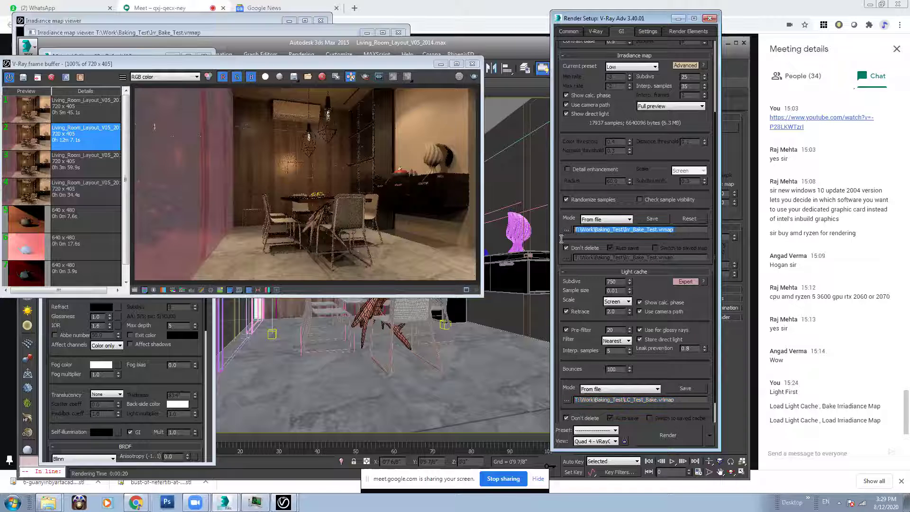
drag(678, 400, 571, 400)
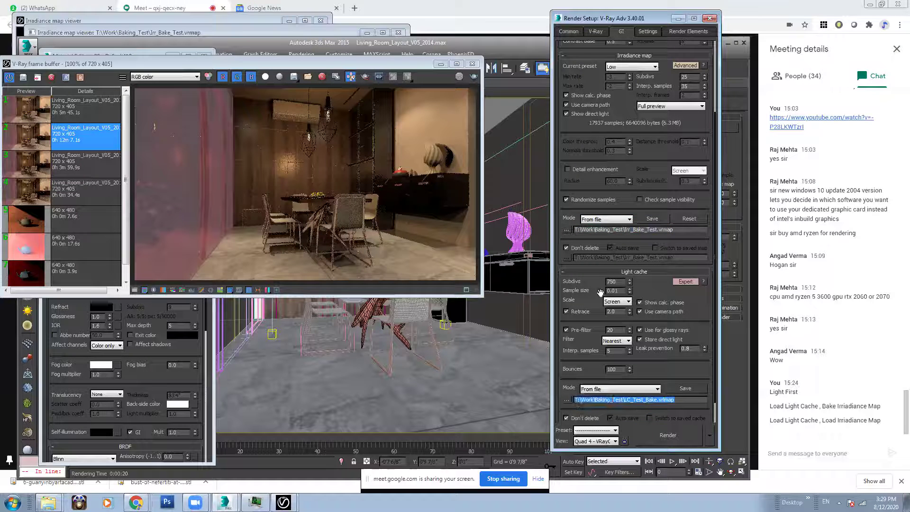
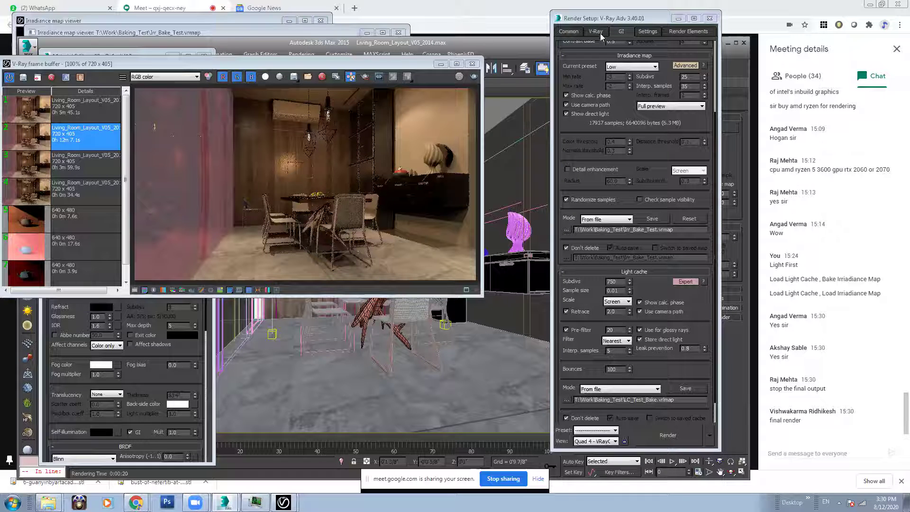
Step: Turn off Don't render final image in the V-Ray global switches, and move the frame buffer beside the Render Setup window
drag(604, 27, 583, 27)
click(575, 30)
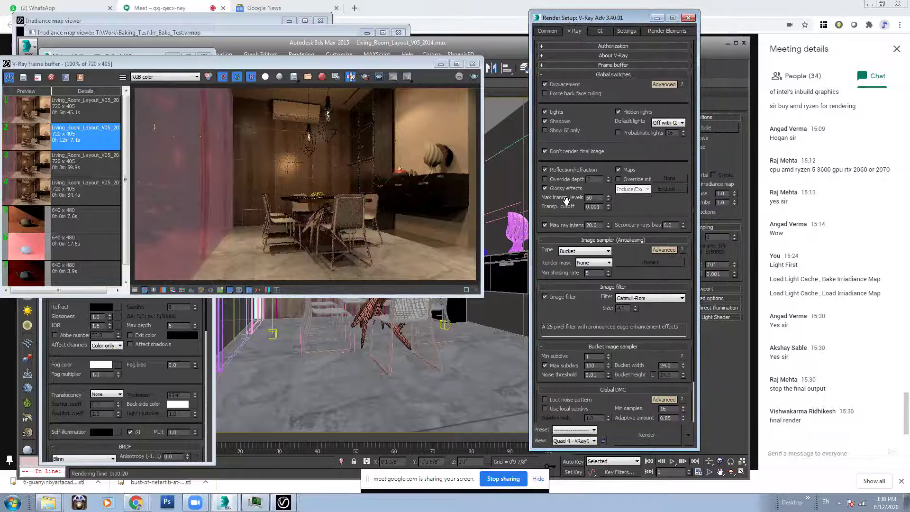
click(569, 153)
drag(391, 63, 445, 128)
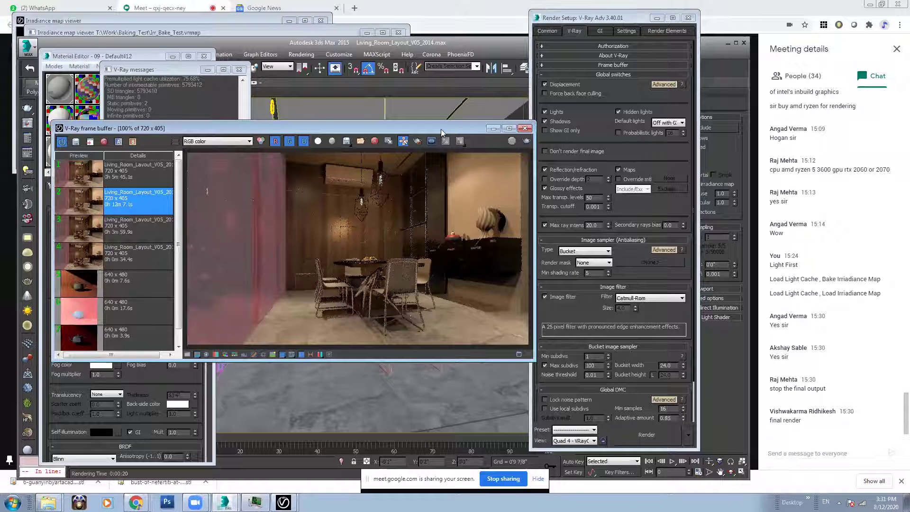
drag(444, 129, 425, 130)
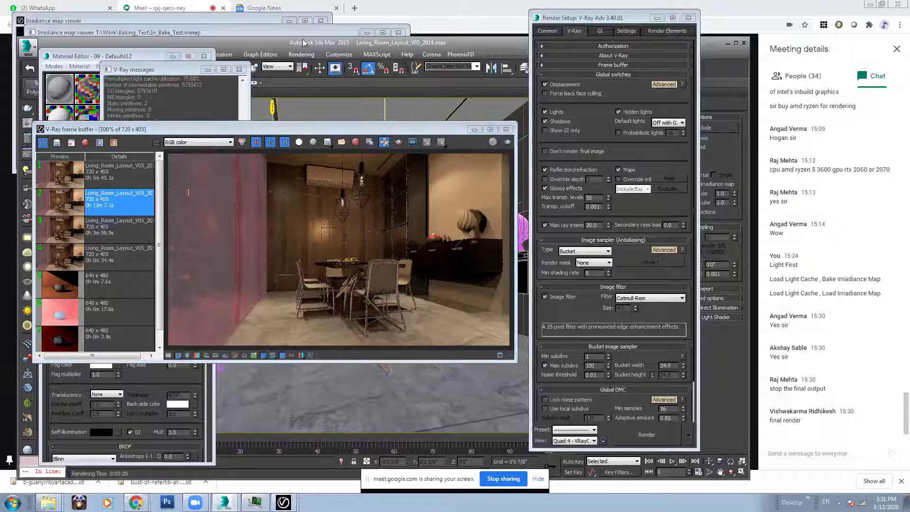
Step: Save the scene as a new file named Living_Room_Layout_V05_2014_BAked_V02.max
click(30, 48)
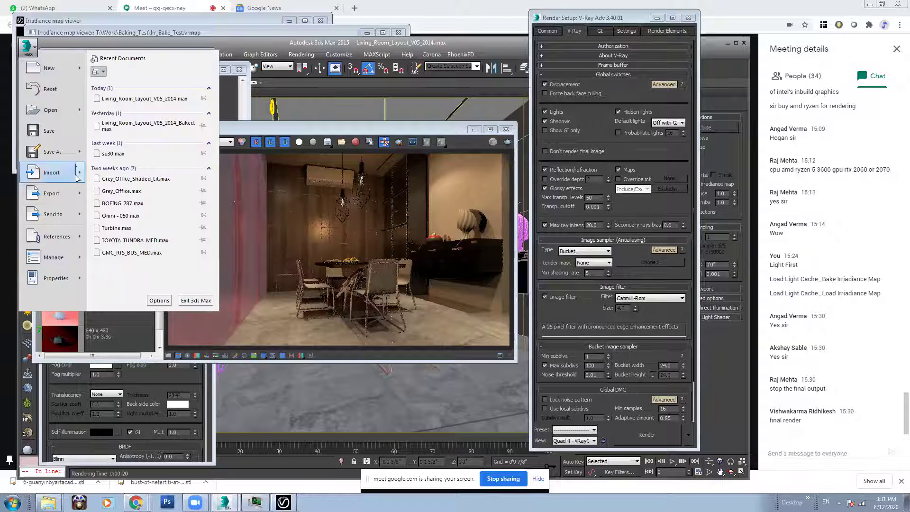
click(49, 152)
click(190, 469)
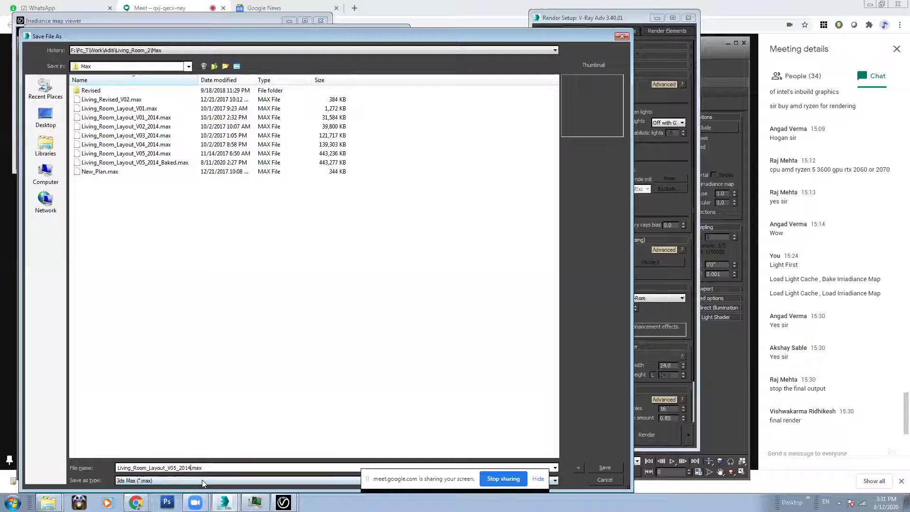
text(Baak)
key(BackSpace)
key(BackSpace)
text(_BAked_V02)
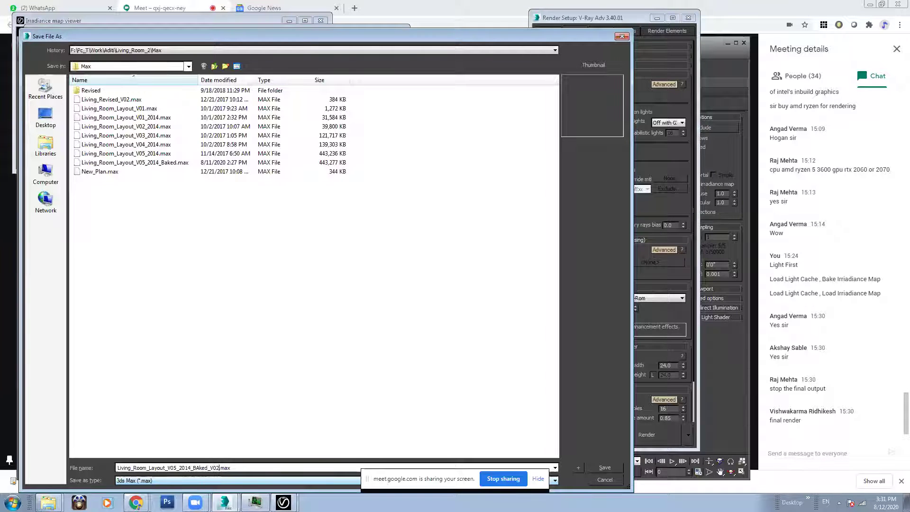
key(Return)
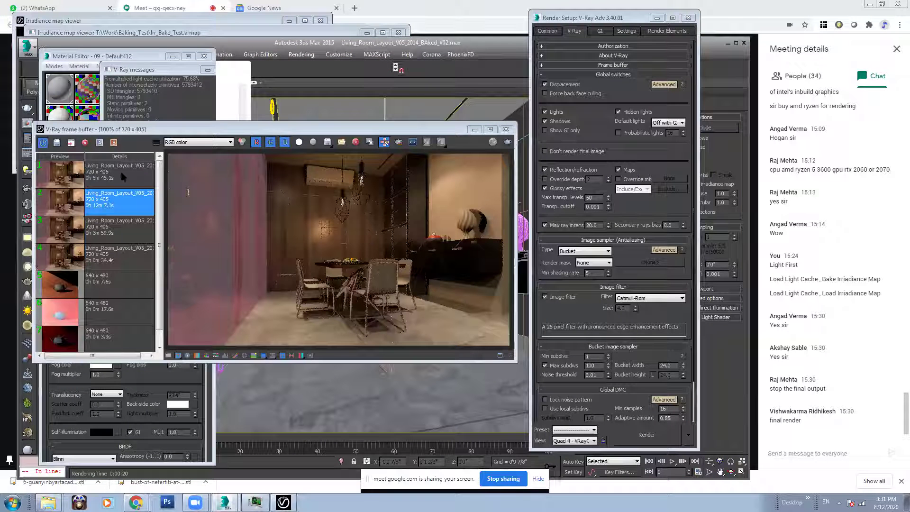
Step: Compare the first two dining room renders in the frame buffer history, and start the final render with Render last
click(130, 174)
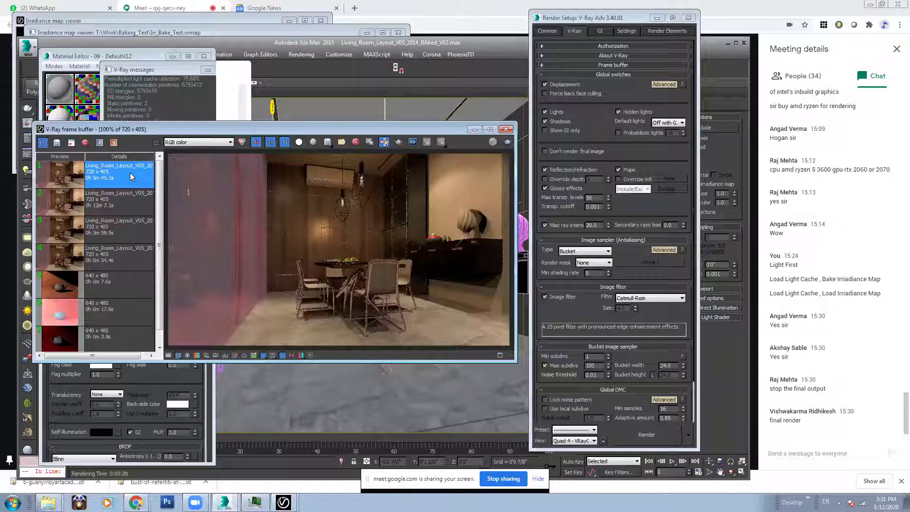
click(116, 206)
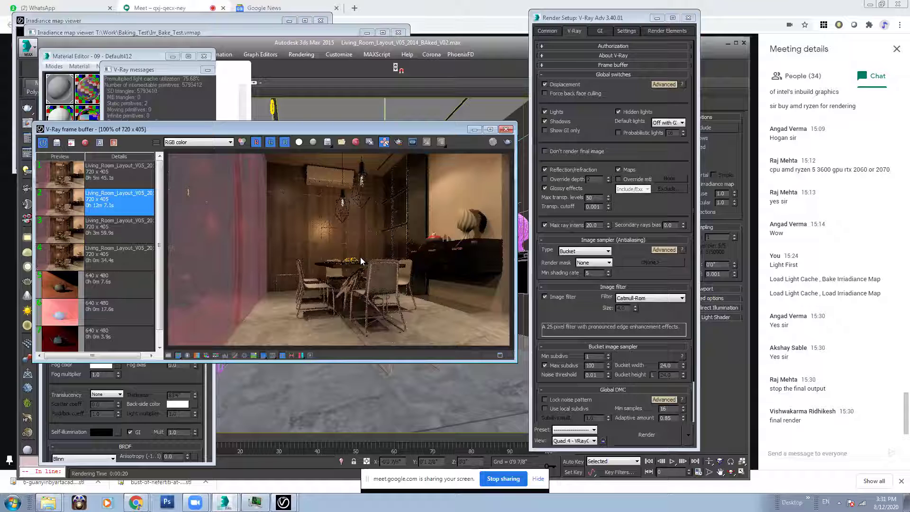
scroll(361, 257, down, 3)
scroll(360, 259, up, 3)
click(508, 143)
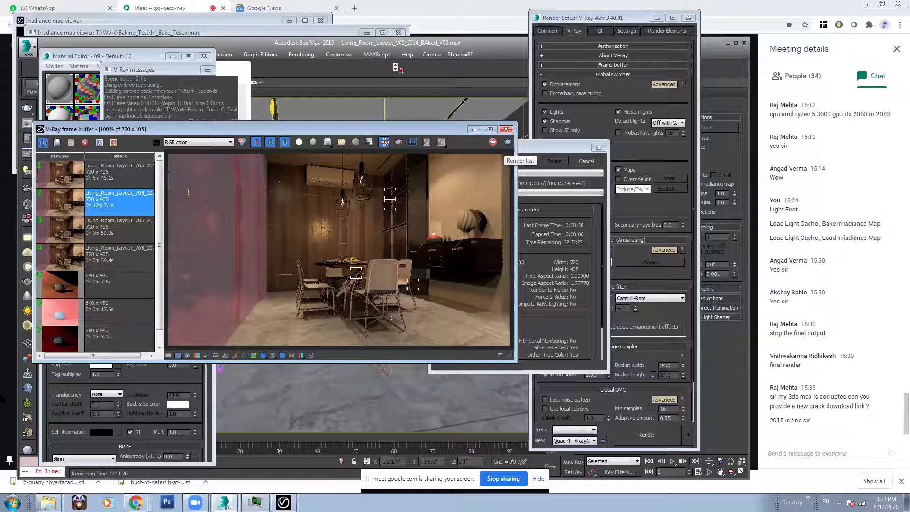
Step: Launch Notepad with a blank document while the render runs
key(super)
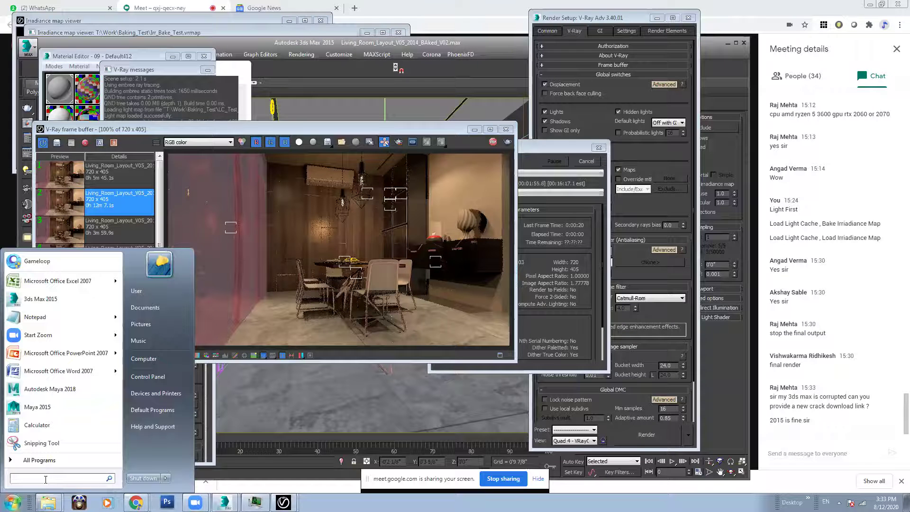
text(notepad)
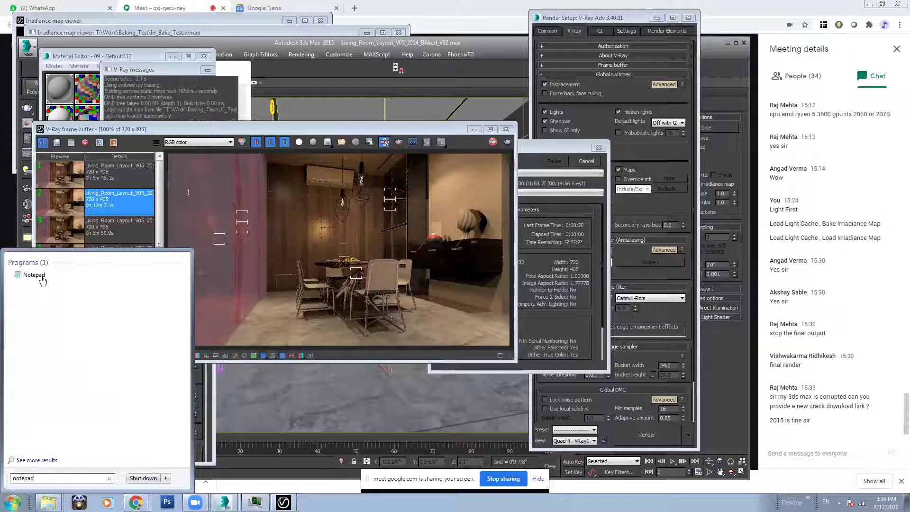
click(41, 277)
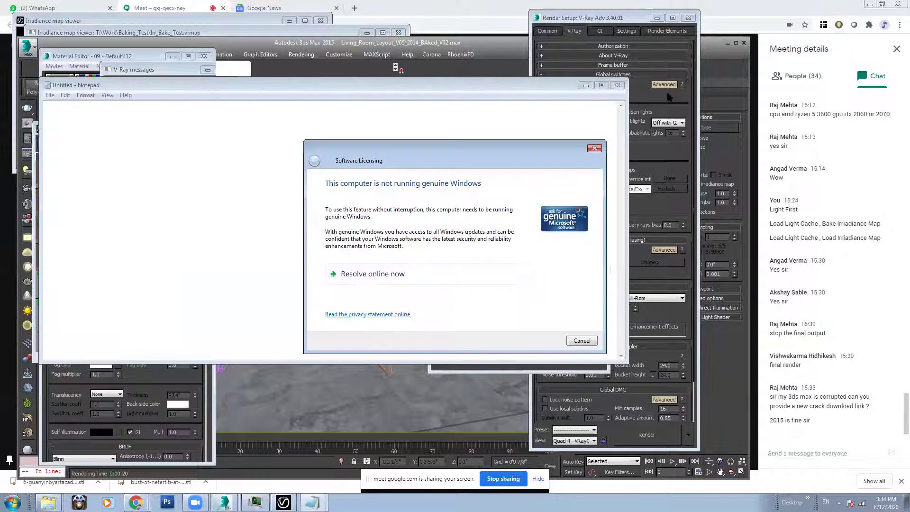
Step: Dismiss the Windows licensing notice, copy the participant's e-mail address from the meeting chat, and return to the blank Notepad document
click(595, 148)
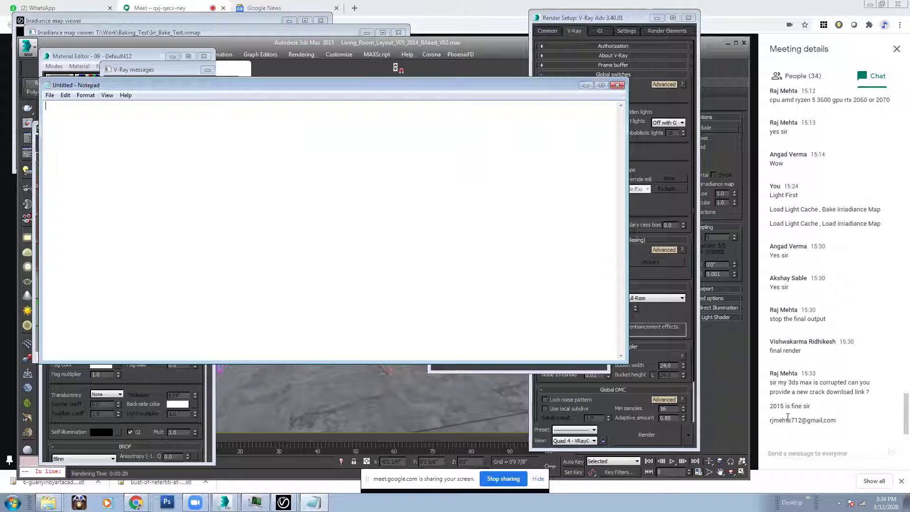
drag(769, 420, 849, 429)
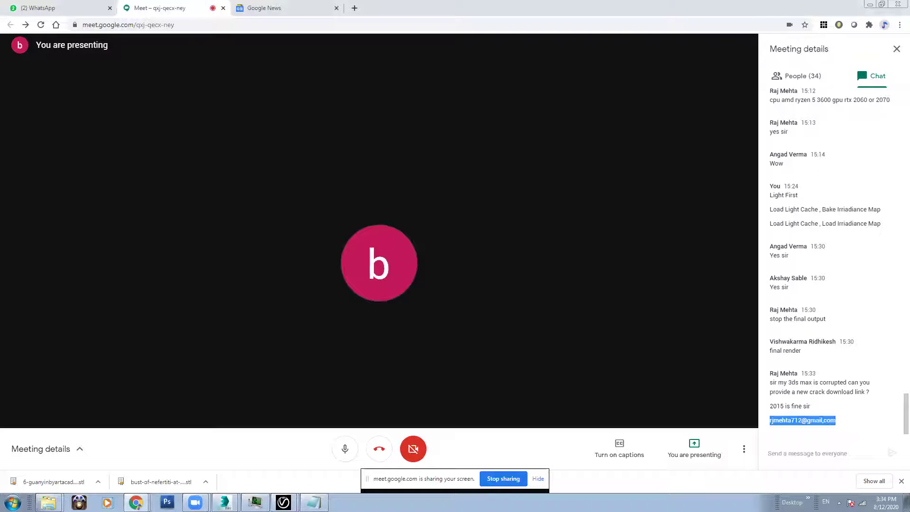
key(alt+Tab)
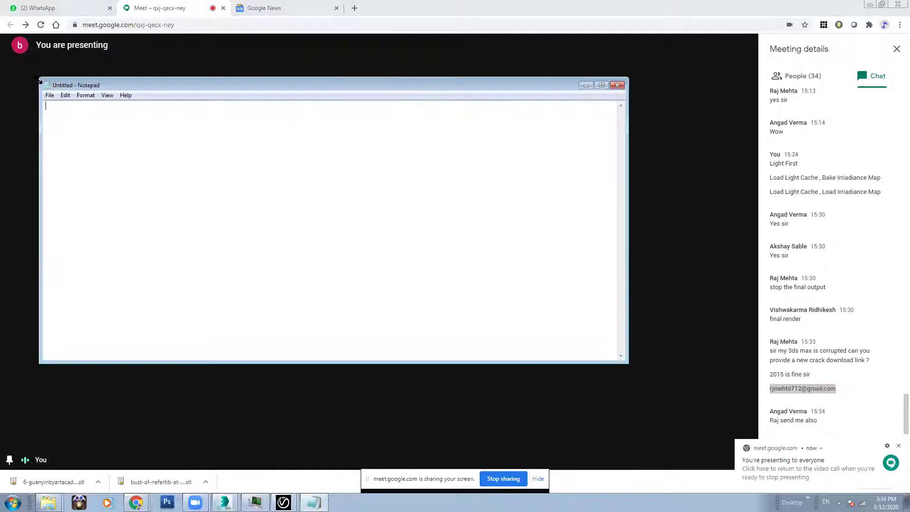
Step: Save the Notepad document to the Desktop as a text file named after the participant's e-mail, and paste the copied e-mail address into it
click(49, 95)
click(70, 137)
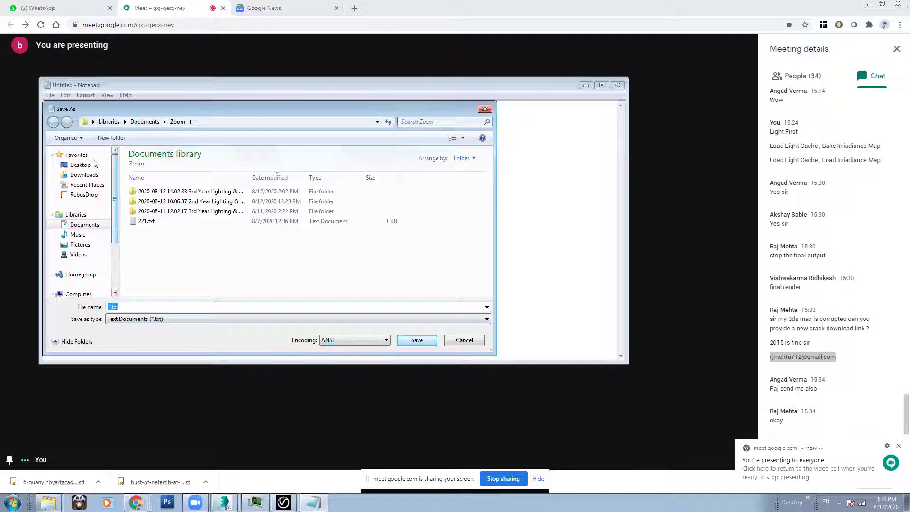
click(80, 164)
double_click(134, 306)
text(RajEmail_)
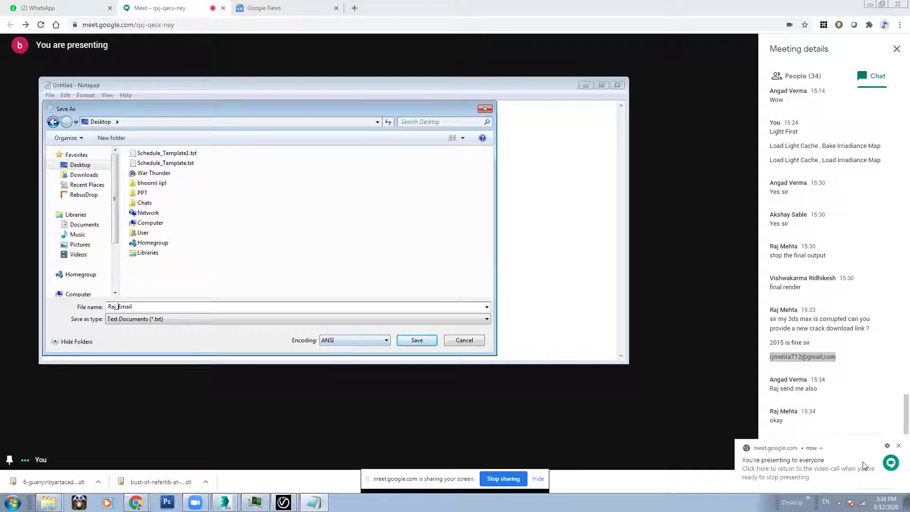
click(416, 341)
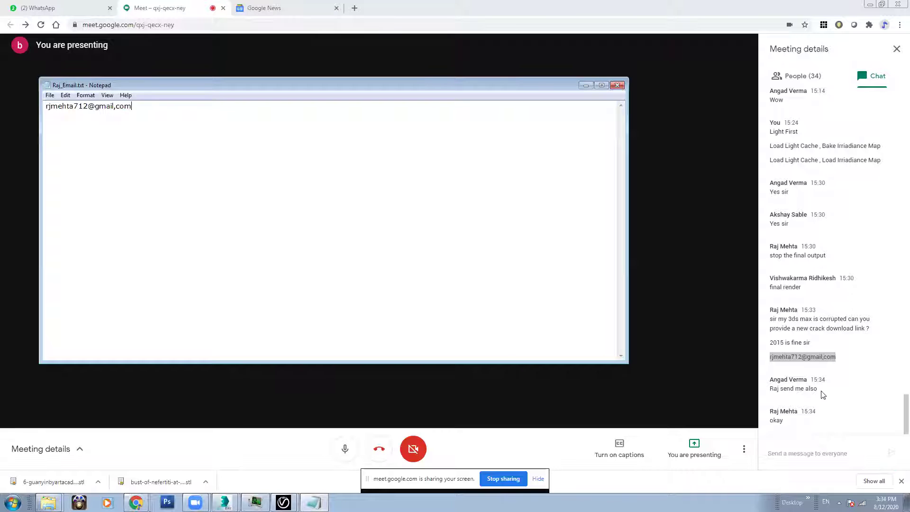
Step: Minimize Notepad, switch back to the 3ds Max scene and its V-Ray frame buffer, and dismiss the meeting notification
click(587, 86)
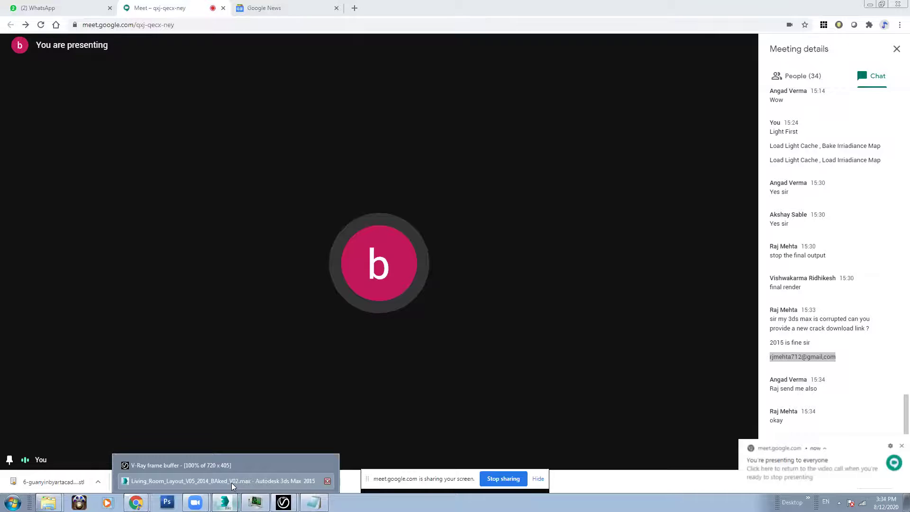
click(231, 481)
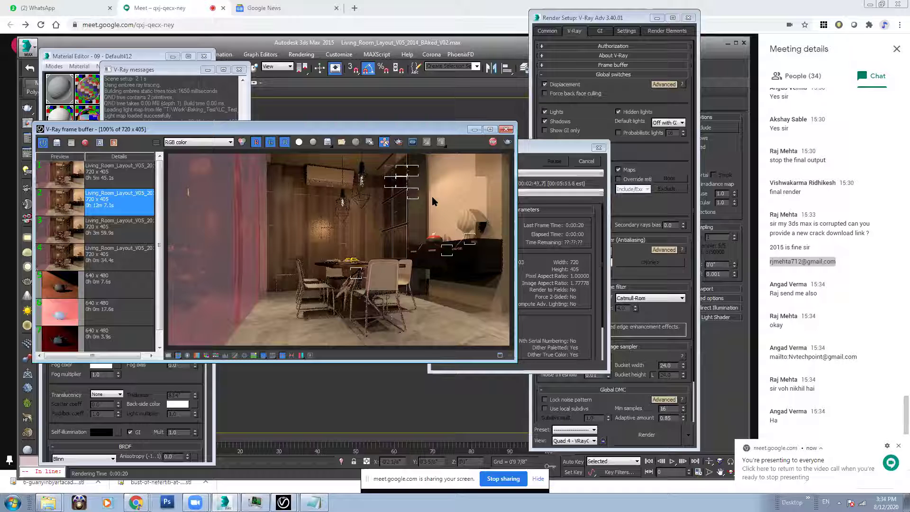
click(896, 447)
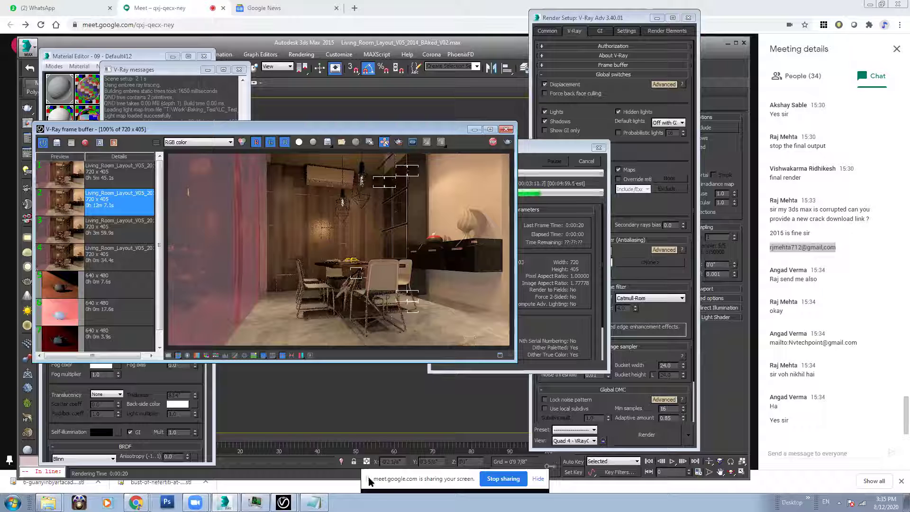
Step: Show the Desktop folder in Windows Explorer with its files as extra large icons
mouse_move(48, 501)
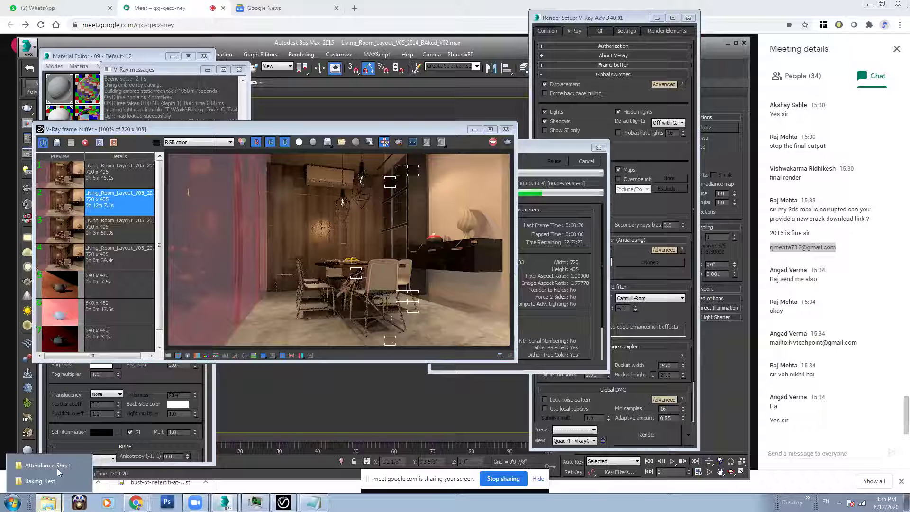
click(58, 467)
click(73, 82)
right_click(505, 134)
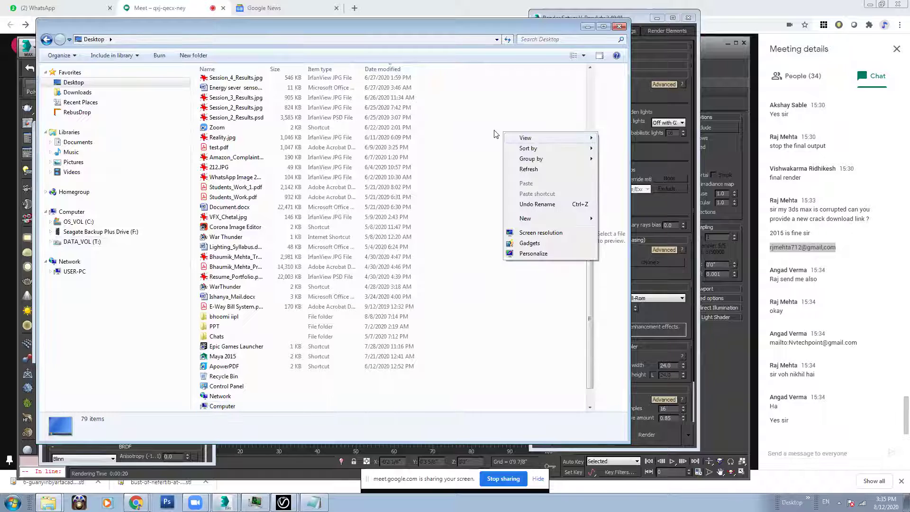
mouse_move(515, 137)
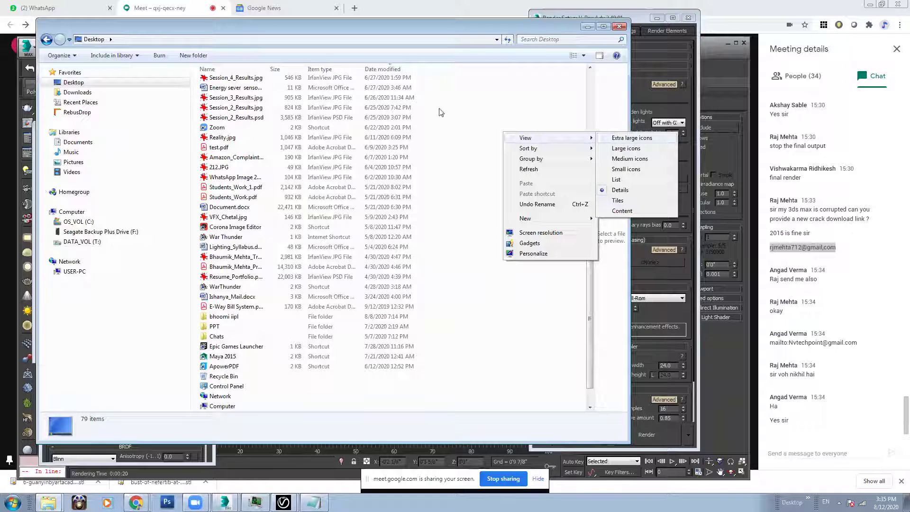
click(518, 112)
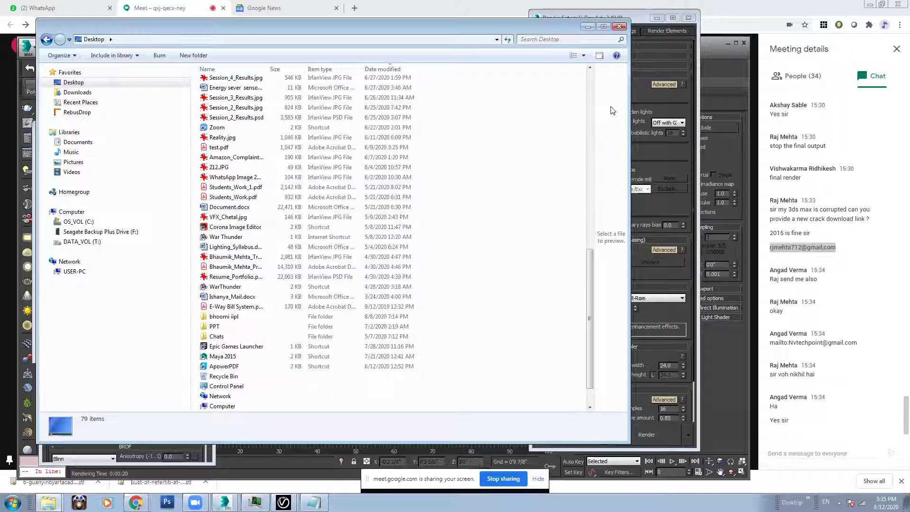
right_click(503, 98)
click(621, 104)
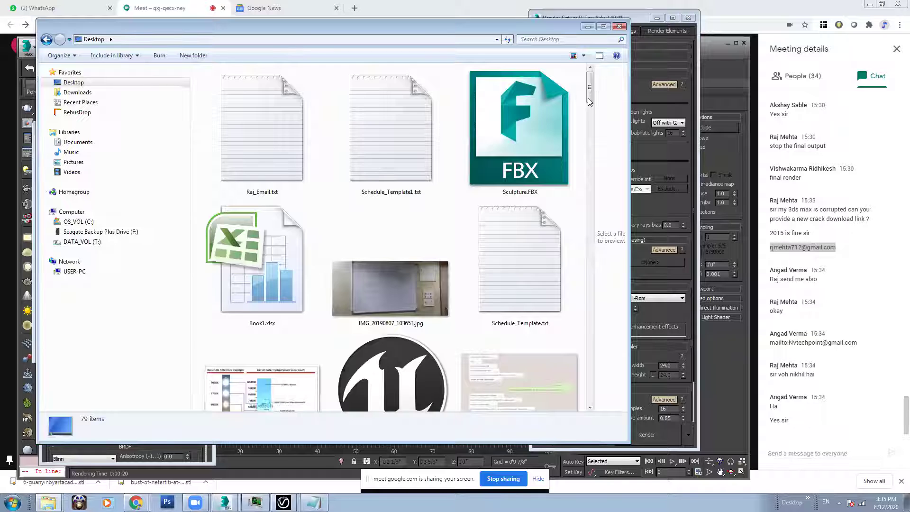
Step: Open the whiteboard photo IMG_20190807_103653.jpg from the Desktop, minimize the folder window, and reposition the image viewer
scroll(378, 92, down, 3)
double_click(384, 93)
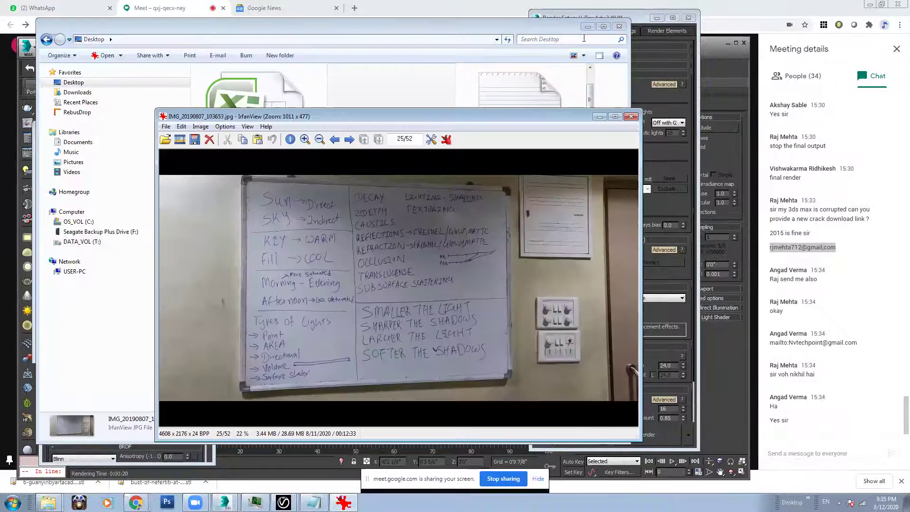
click(588, 26)
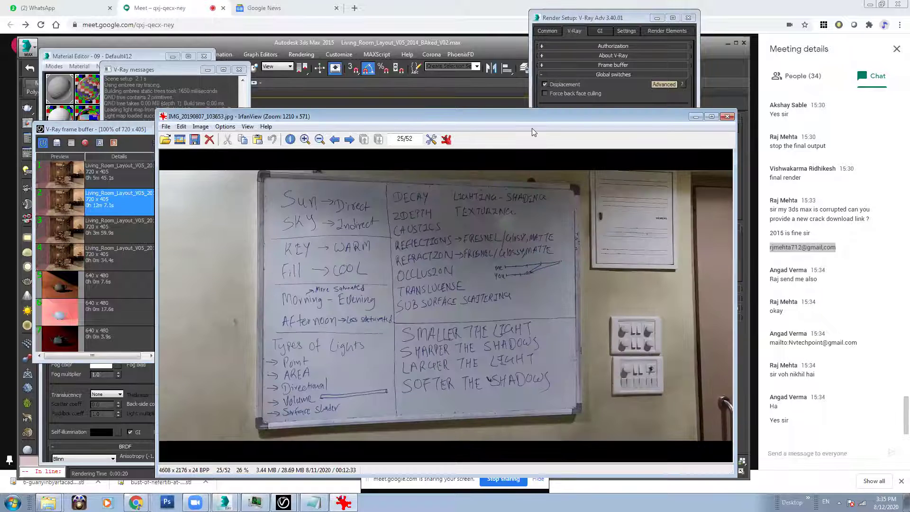
drag(531, 114, 498, 104)
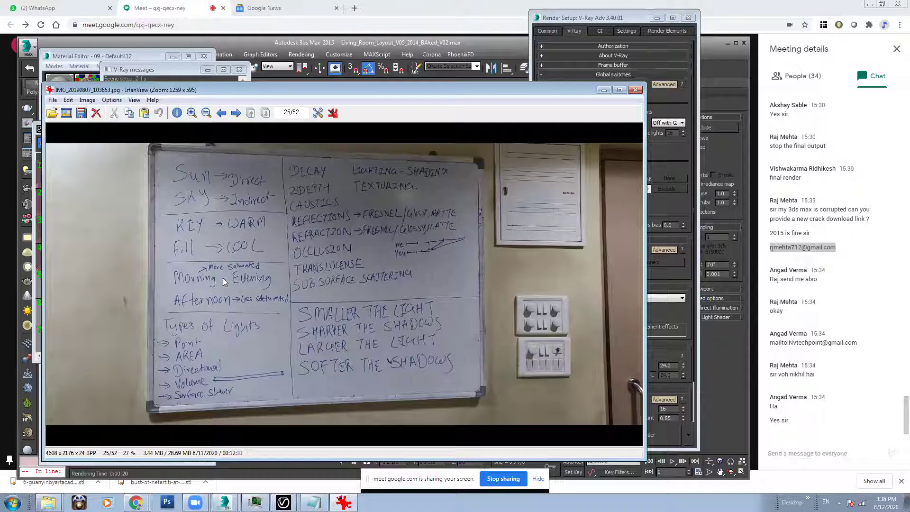
Step: Examine the whiteboard notes on light types and shadow softness up close, and minimize the image viewer
ctrl+scroll(225, 281, up, 1)
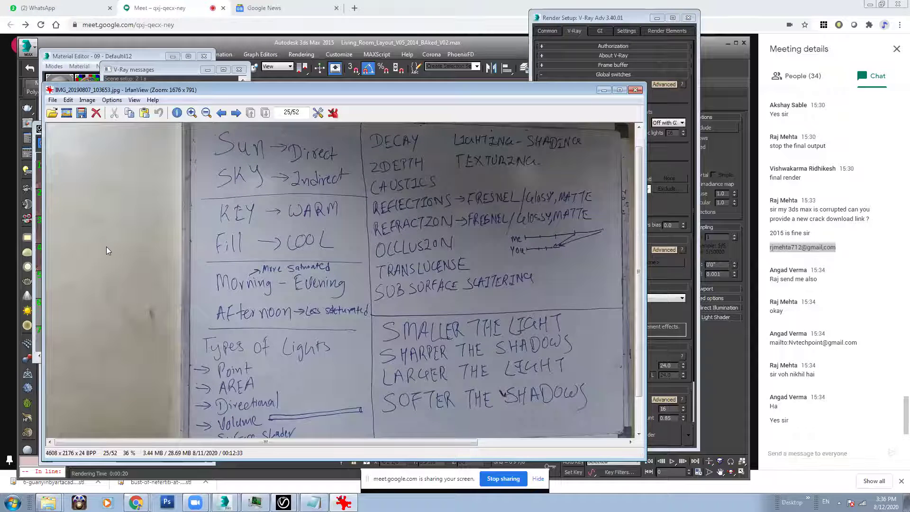
ctrl+scroll(397, 283, up, 2)
ctrl+scroll(402, 343, down, 2)
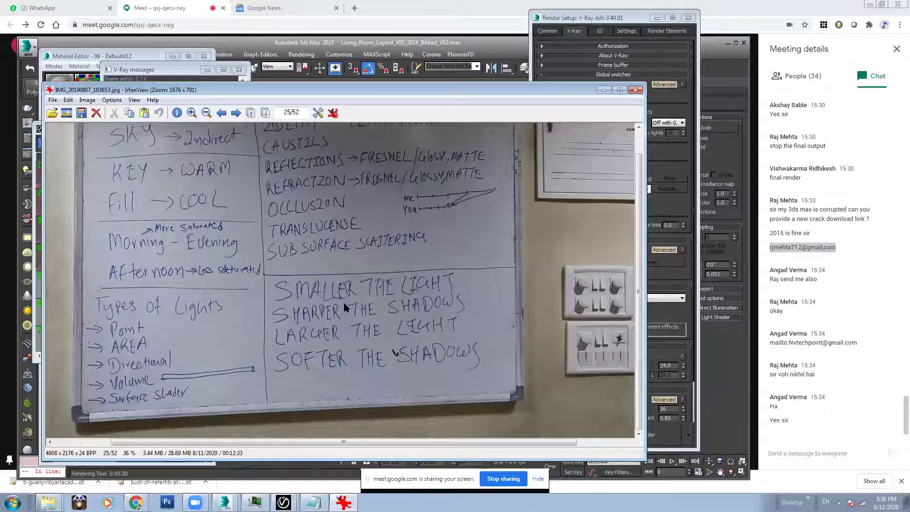
ctrl+scroll(346, 307, down, 1)
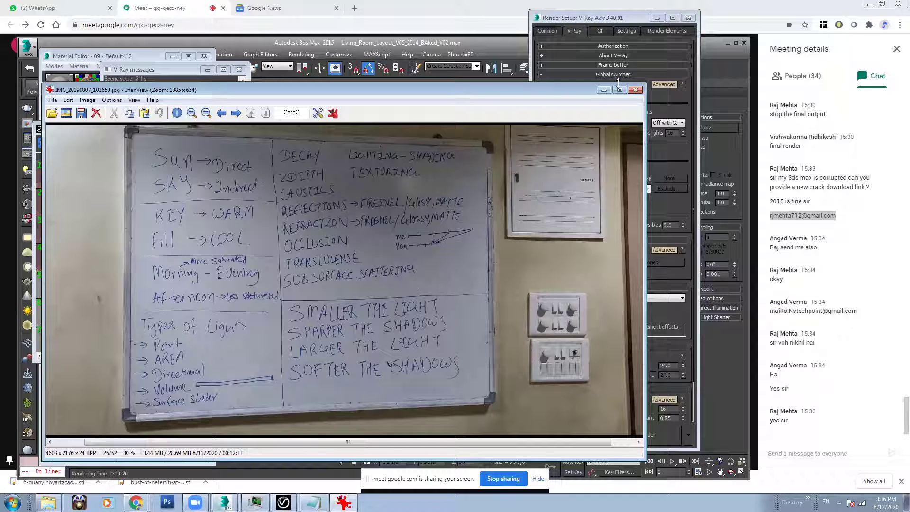
click(604, 90)
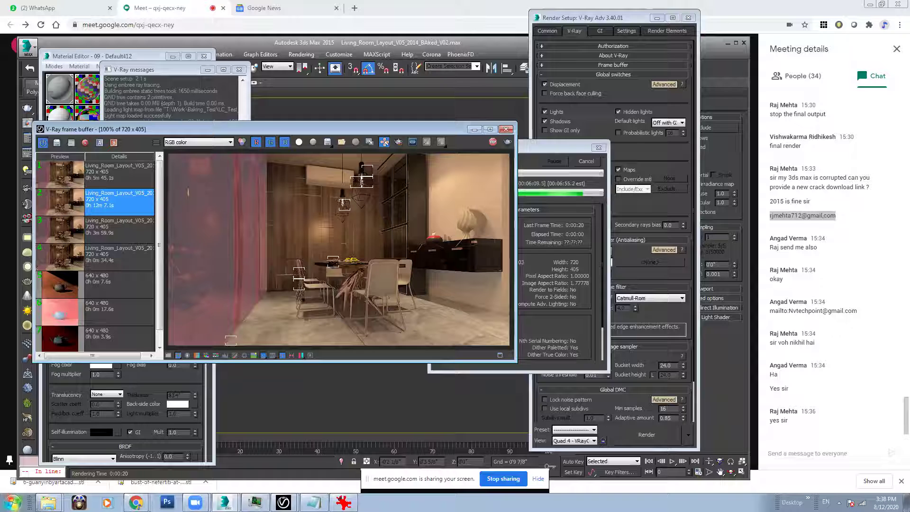
Step: Calculate 800 / 60 in the Windows Calculator and return to the V-Ray frame buffer
key(super)
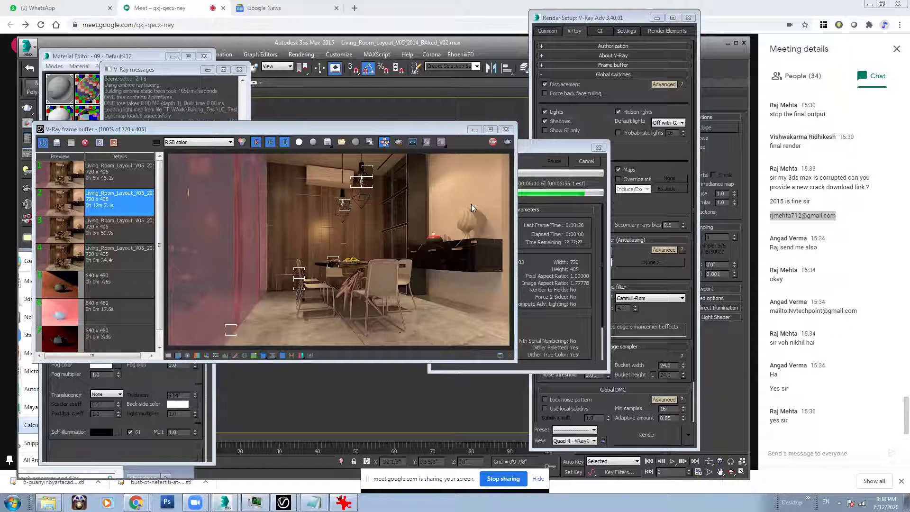
key(Return)
click(594, 149)
text(800 / )
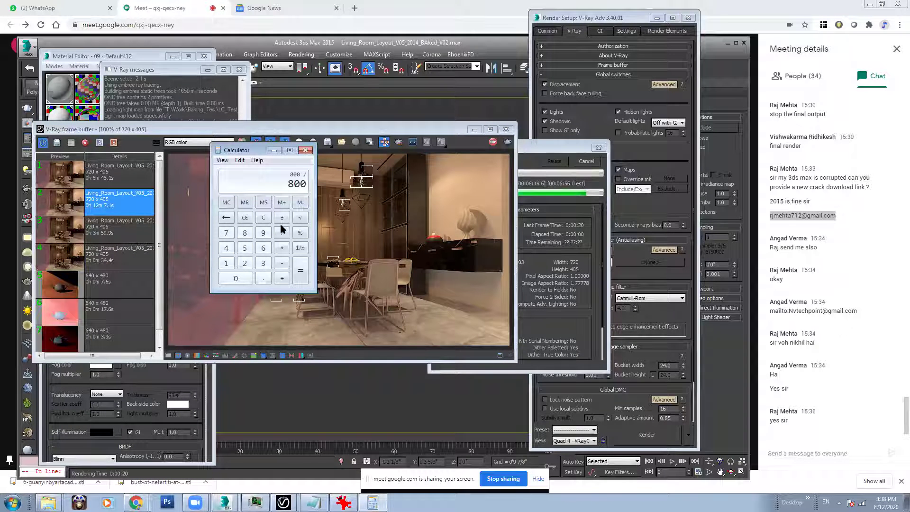
text(60 /)
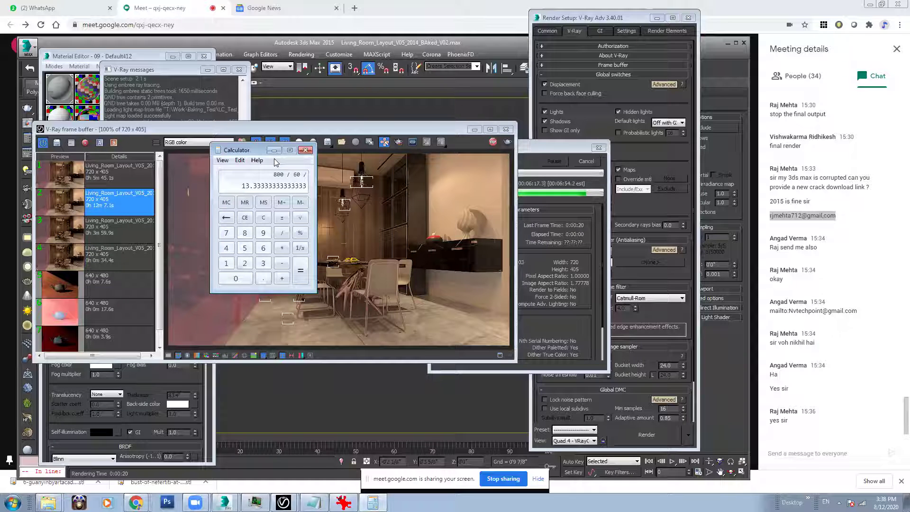
click(410, 312)
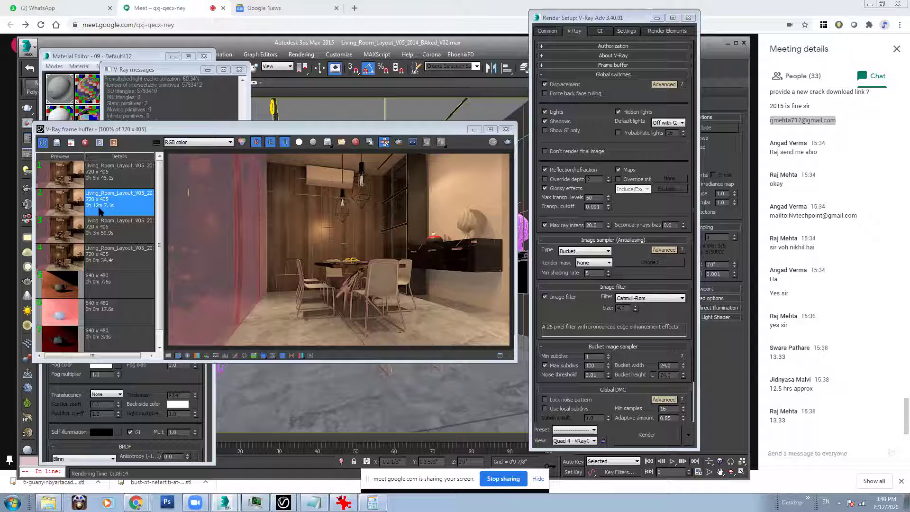
Step: Enable A/B comparison for the second dining room render in the frame buffer history, and save the finished render to the history
click(113, 232)
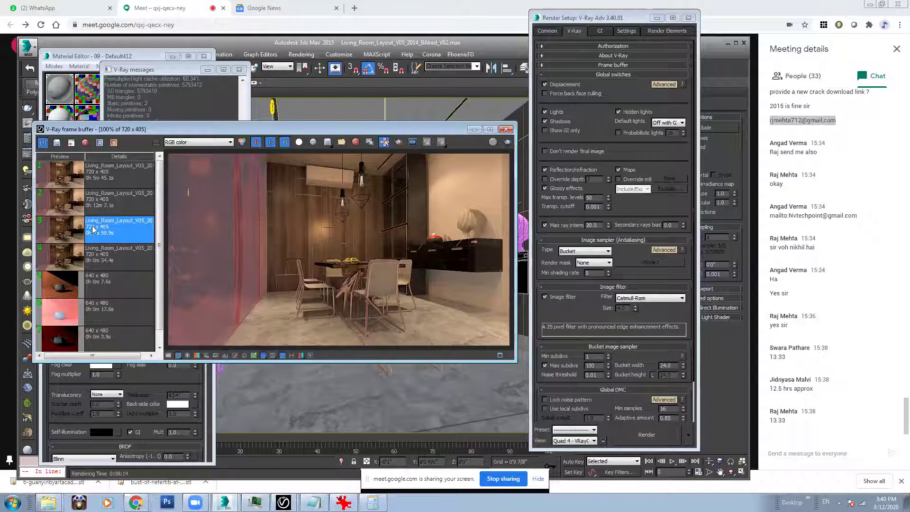
click(108, 208)
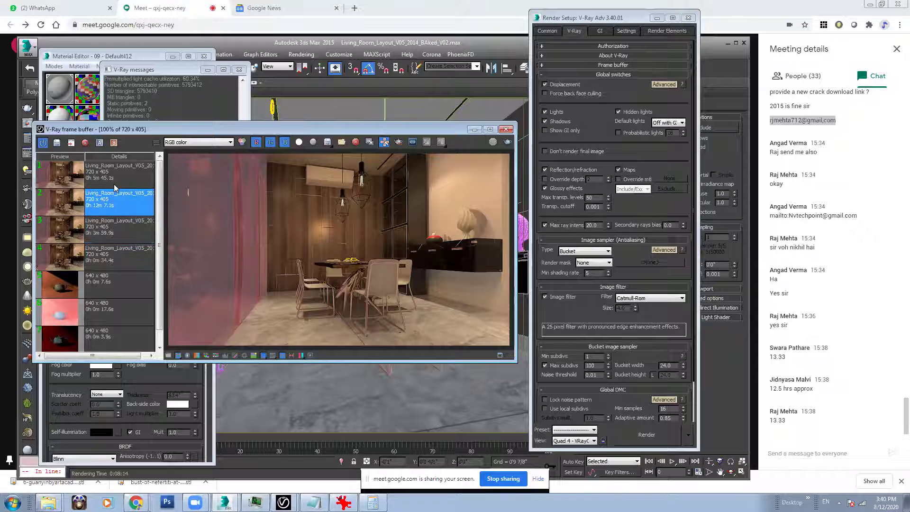
click(102, 143)
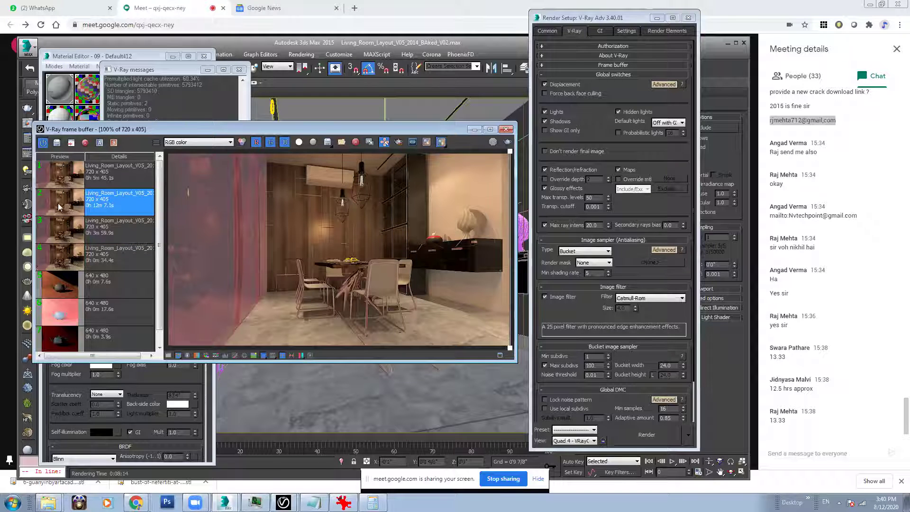
click(71, 143)
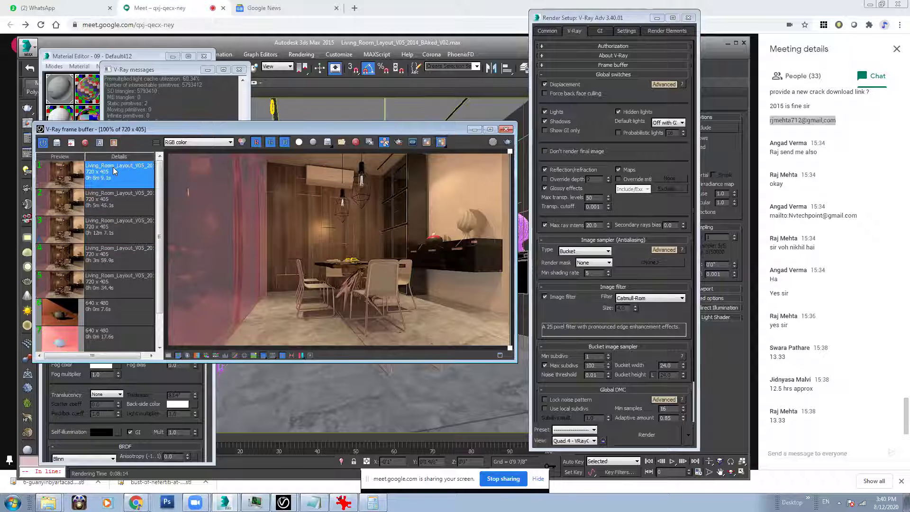
Step: Enlarge the V-Ray frame buffer and compare the two renders around the shelving, cabinet and plain wall with the split divider
drag(504, 158, 420, 174)
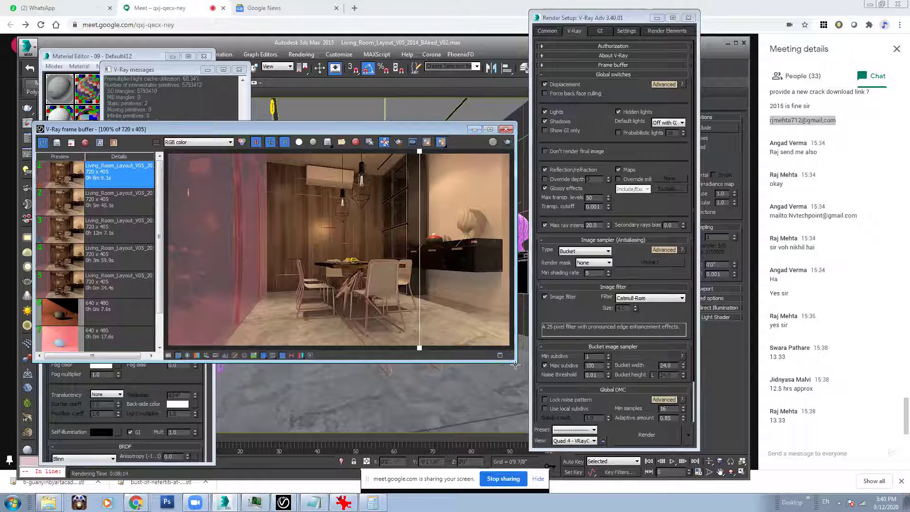
drag(515, 363, 633, 446)
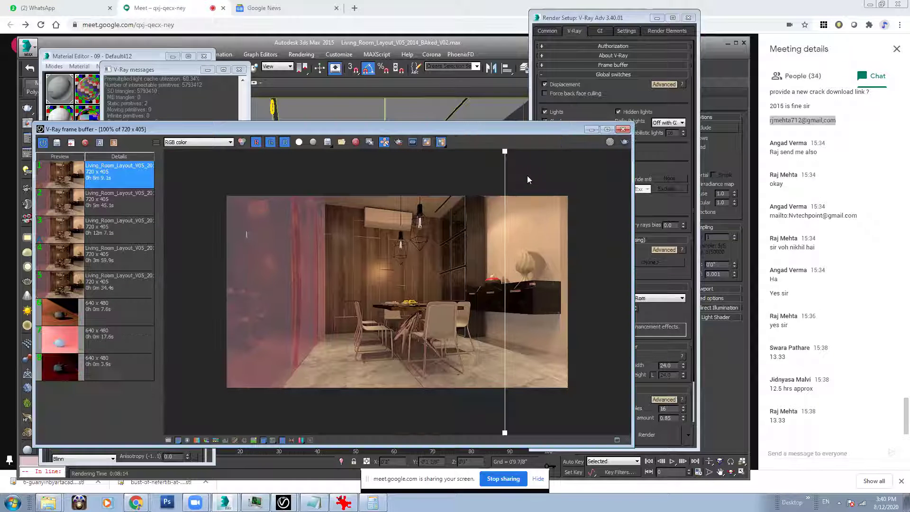
drag(508, 153, 496, 178)
scroll(534, 264, up, 3)
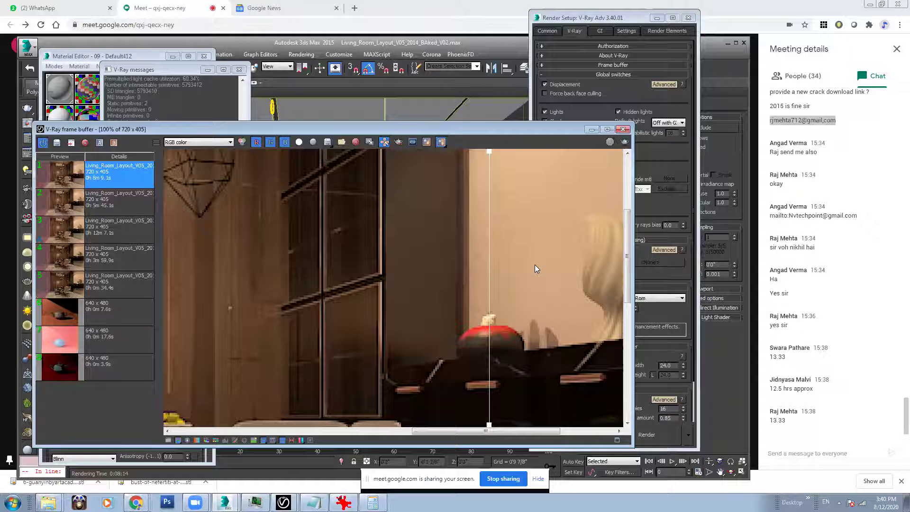
drag(490, 156, 350, 184)
Step: Compare the two renders across the wooden back wall and the pink curtain with the split divider
scroll(374, 230, down, 2)
scroll(374, 229, up, 2)
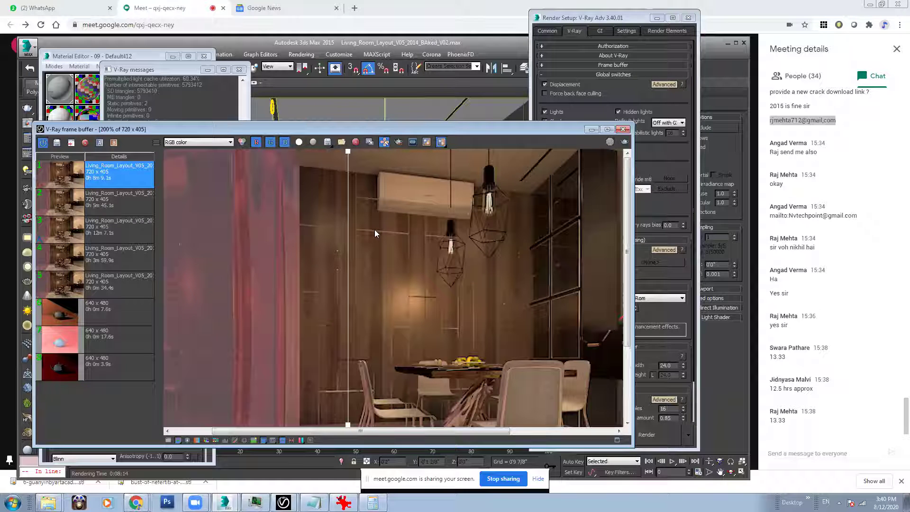
drag(385, 169, 190, 185)
scroll(374, 287, down, 2)
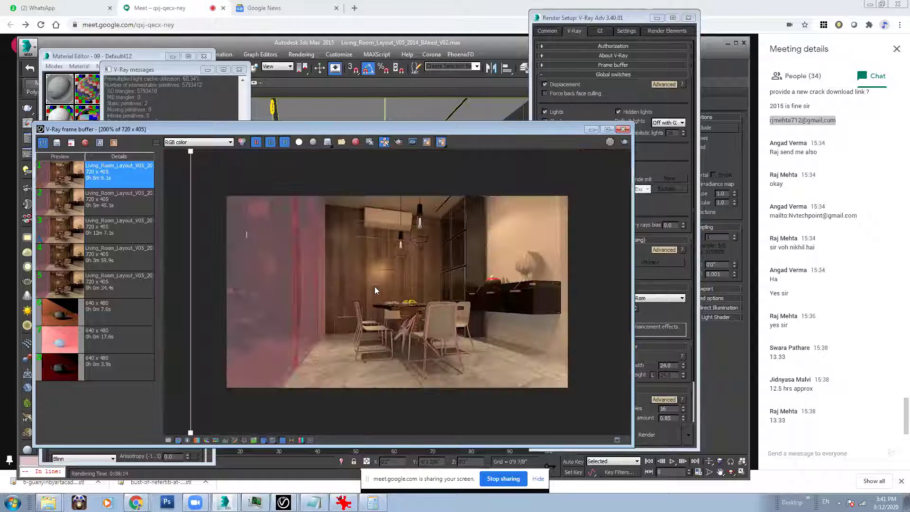
Step: Compare the two renders at 400% around the vase and the plain wall above the black cabinet
drag(196, 168, 531, 234)
scroll(538, 234, up, 2)
drag(522, 158, 412, 181)
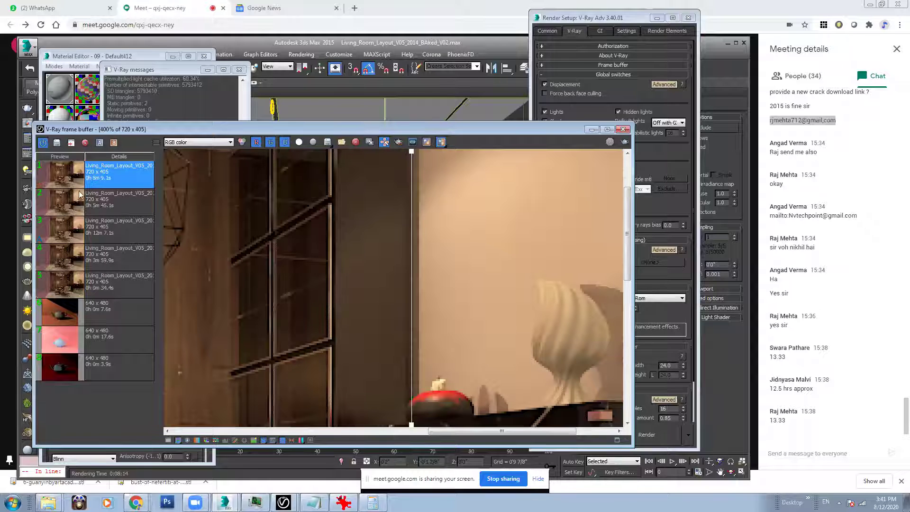
Step: Compare the third and first history renders against the current one around the glass cabinet and plain wall with the split divider
click(97, 232)
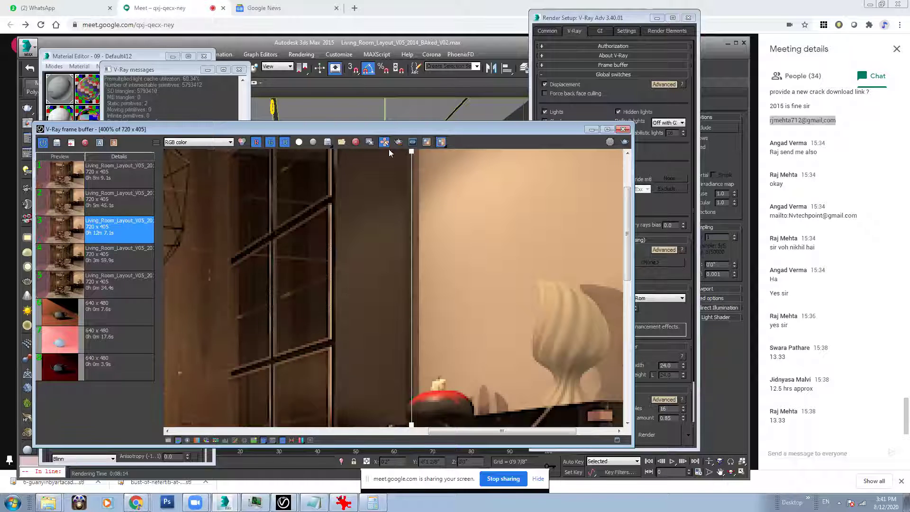
drag(411, 152, 260, 183)
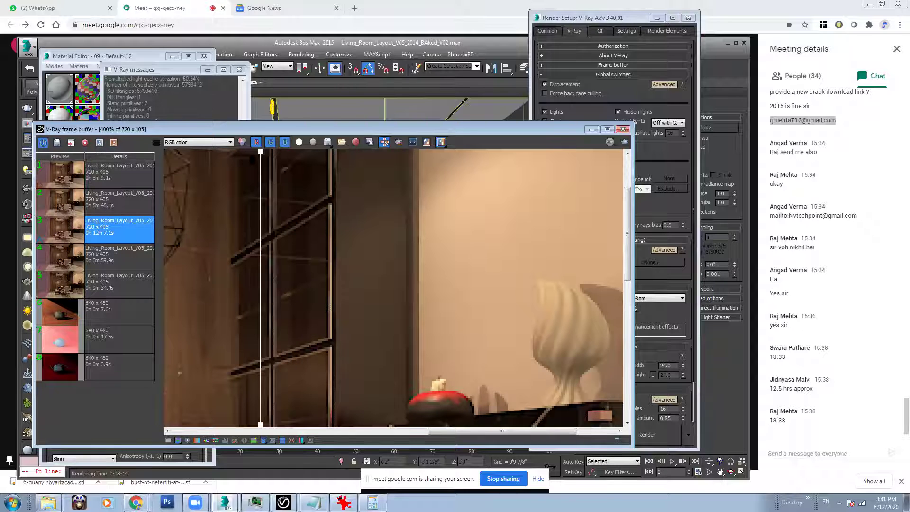
drag(260, 152, 501, 185)
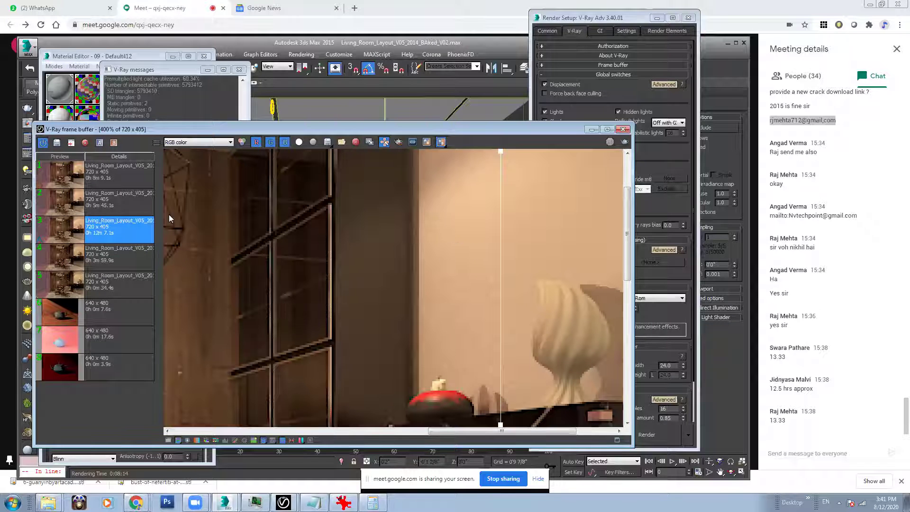
click(119, 172)
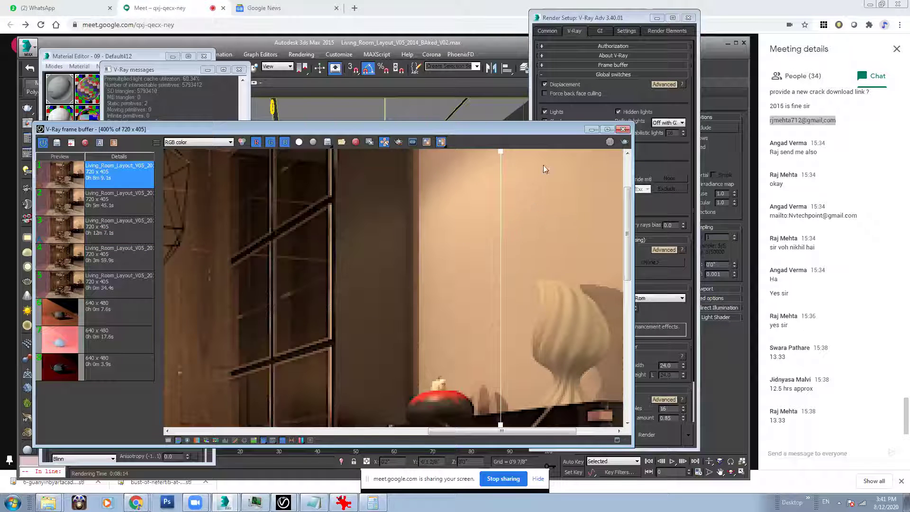
click(114, 143)
drag(501, 151, 461, 218)
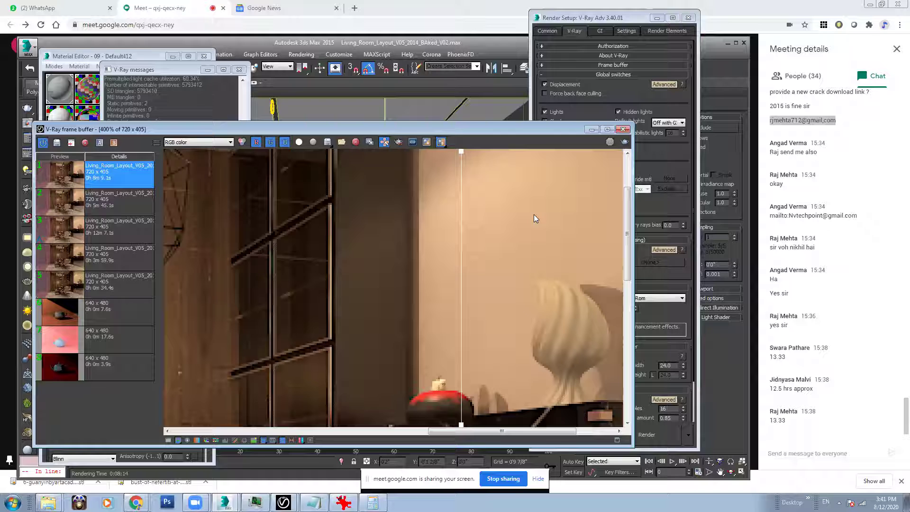
drag(458, 152, 545, 190)
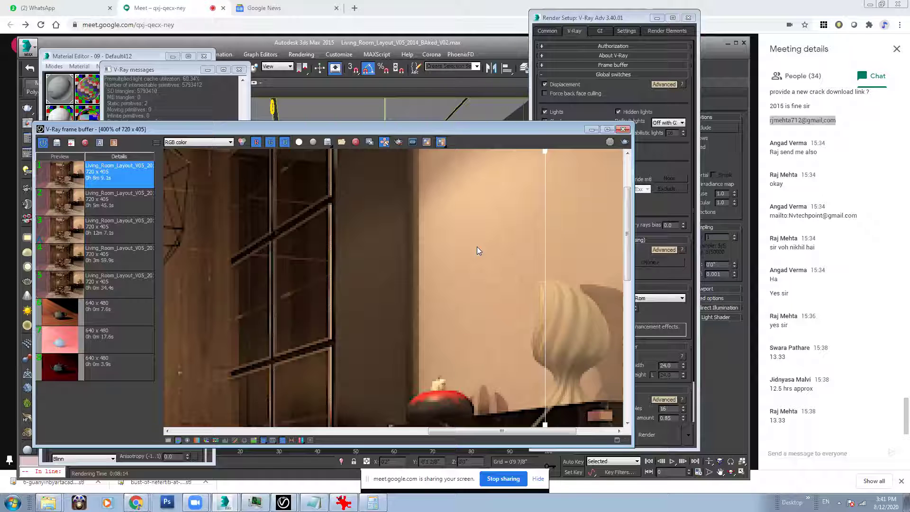
Step: Check the bucket image sampler's noise threshold in the render settings and return to the frame buffer
click(575, 36)
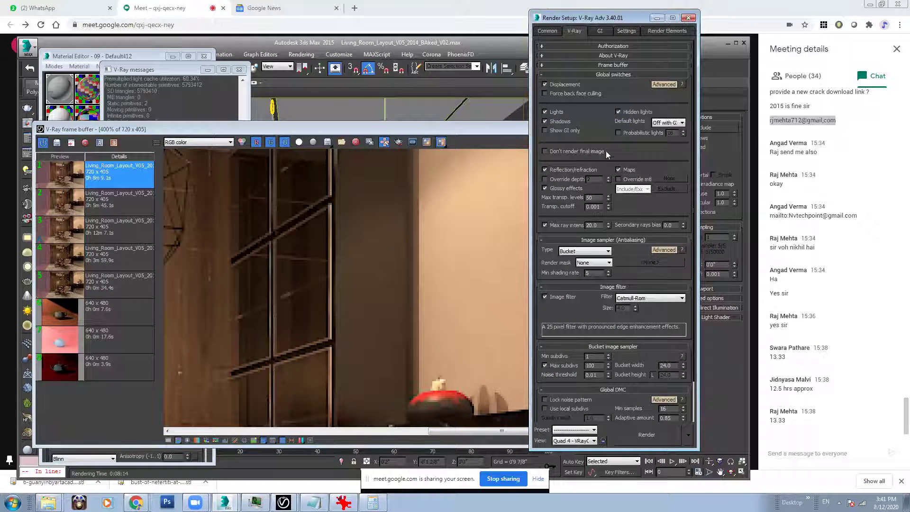
double_click(595, 375)
click(507, 138)
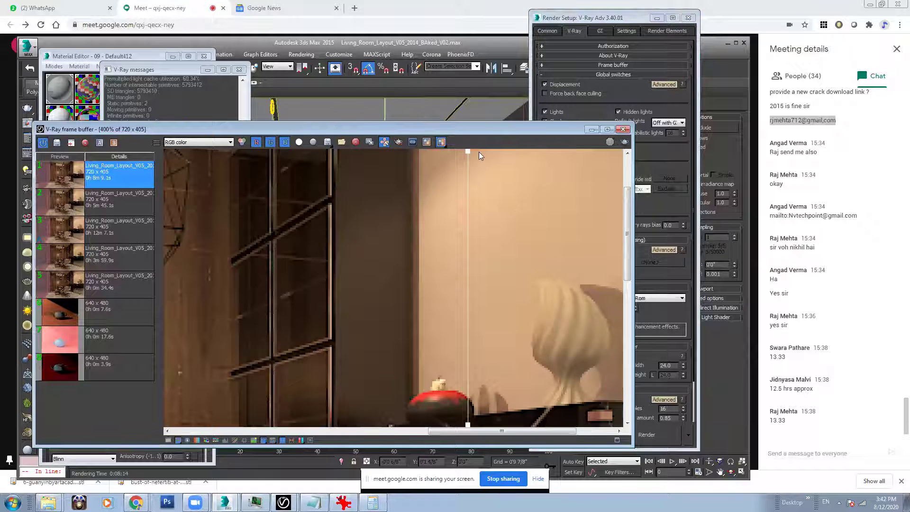
Step: Compare the first history render with the current one across the wall, cabinet and pink curtain, and return the view to 100%
drag(470, 152, 502, 151)
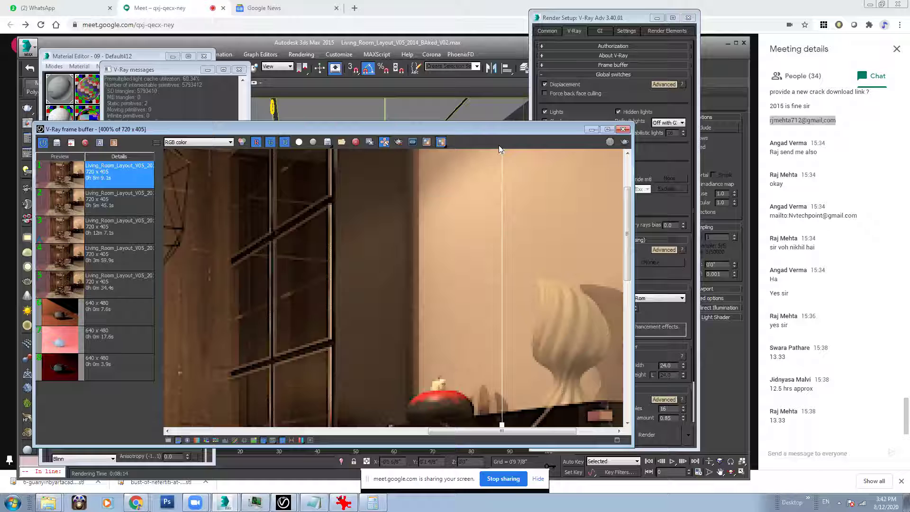
drag(503, 155, 224, 237)
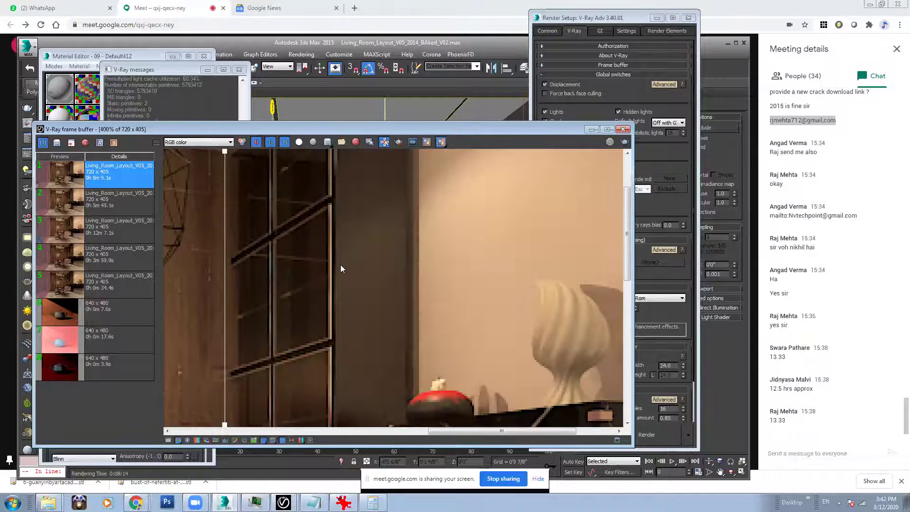
double_click(339, 268)
scroll(491, 245, up, 1)
scroll(541, 226, down, 1)
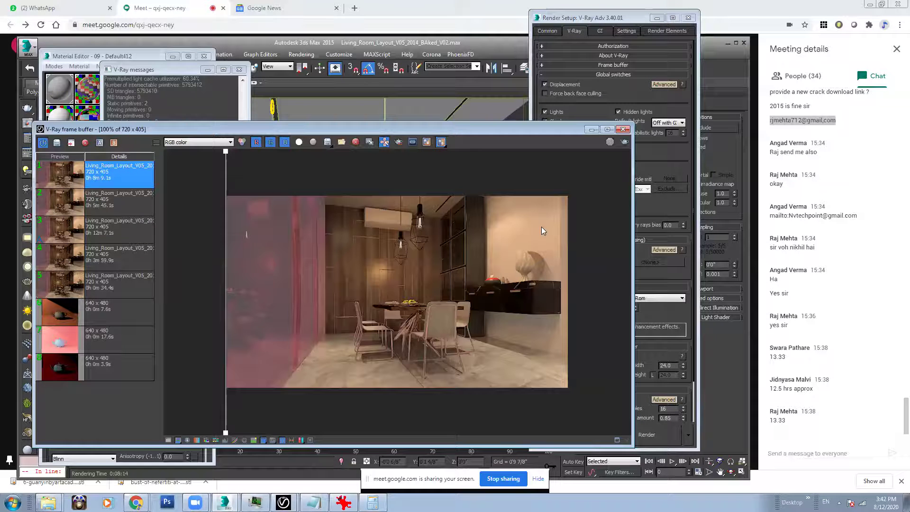
scroll(456, 196, up, 1)
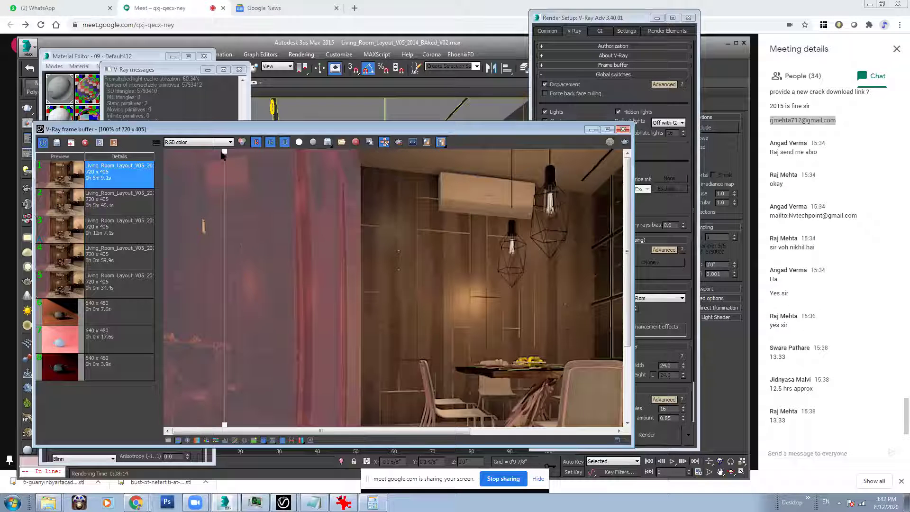
drag(223, 154, 309, 196)
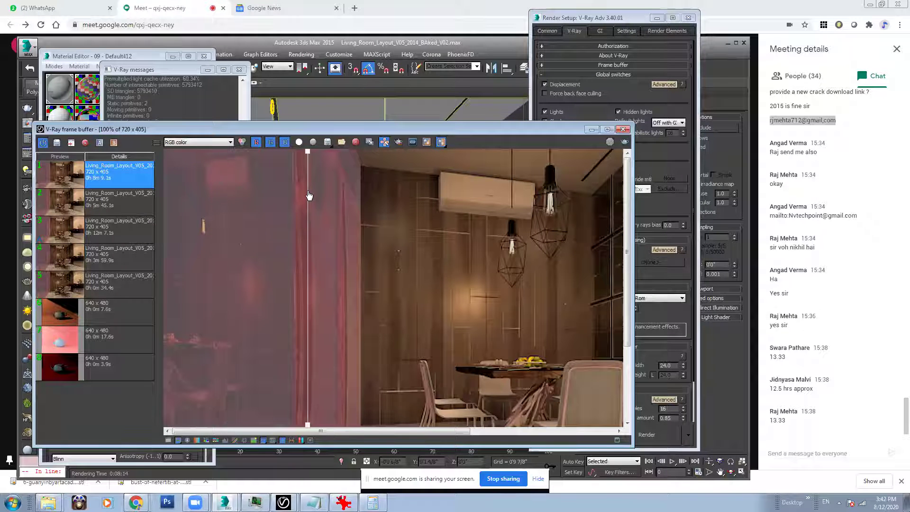
scroll(502, 273, down, 1)
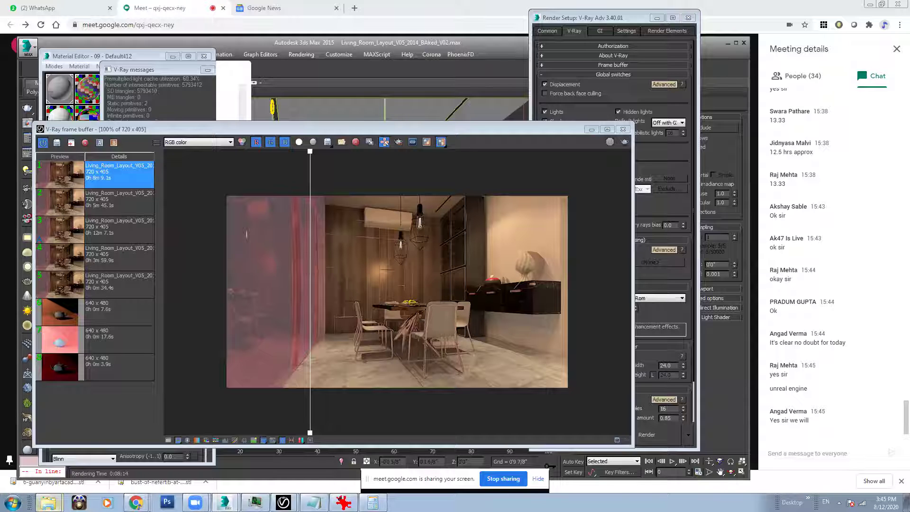
Step: Switch to File Explorer and open the Toonskool folder inside the Work folder
mouse_move(48, 501)
click(45, 481)
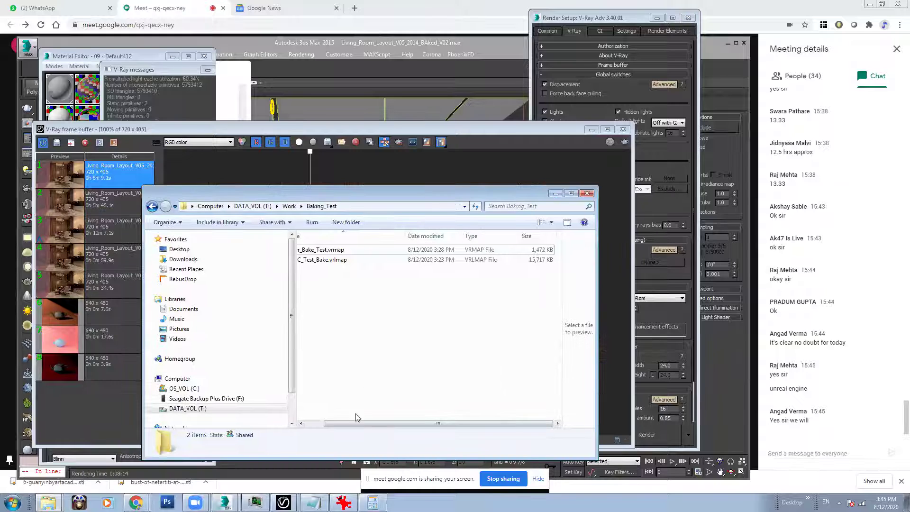
drag(357, 423, 333, 423)
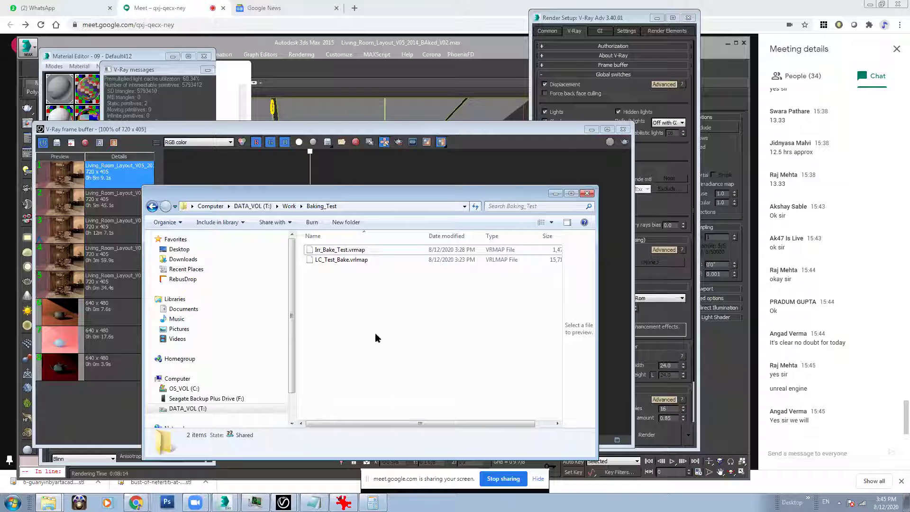
click(289, 205)
click(365, 269)
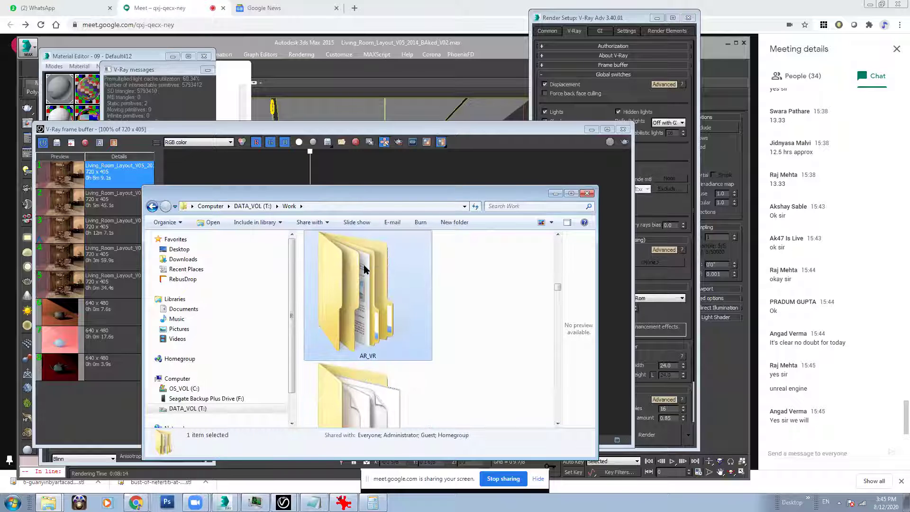
key(Down)
key(Down)
key(Down)
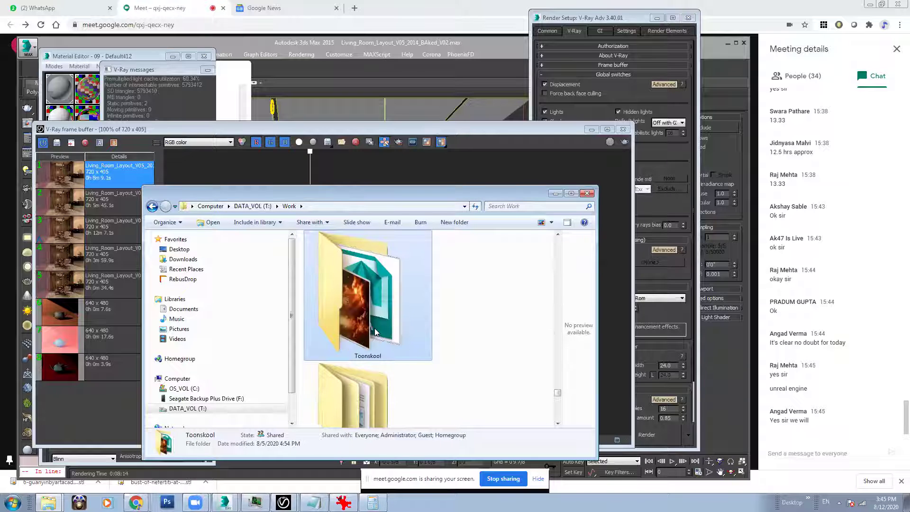
key(F5)
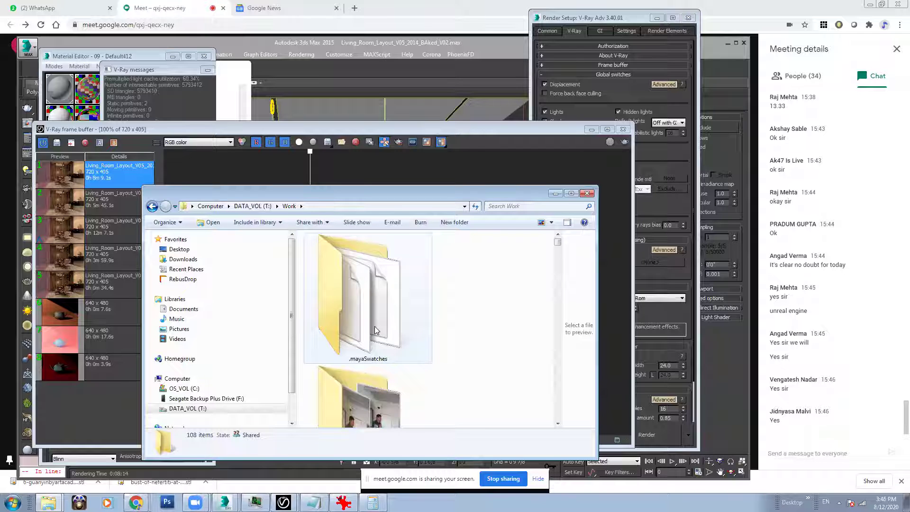
key(Return)
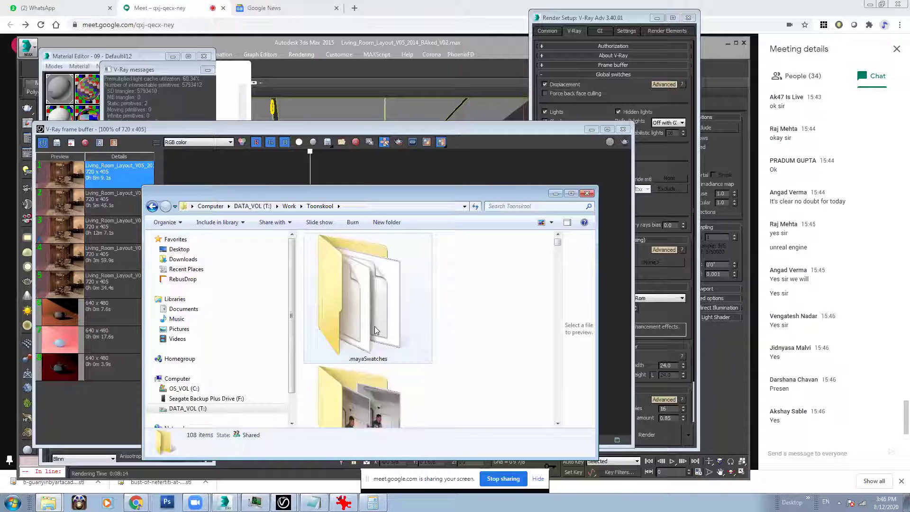
Step: Open the workbook 3rd year ABCD Student attendance_August_1.xlsx from the Attendance_Sheet folder in Excel
scroll(389, 310, down, 1)
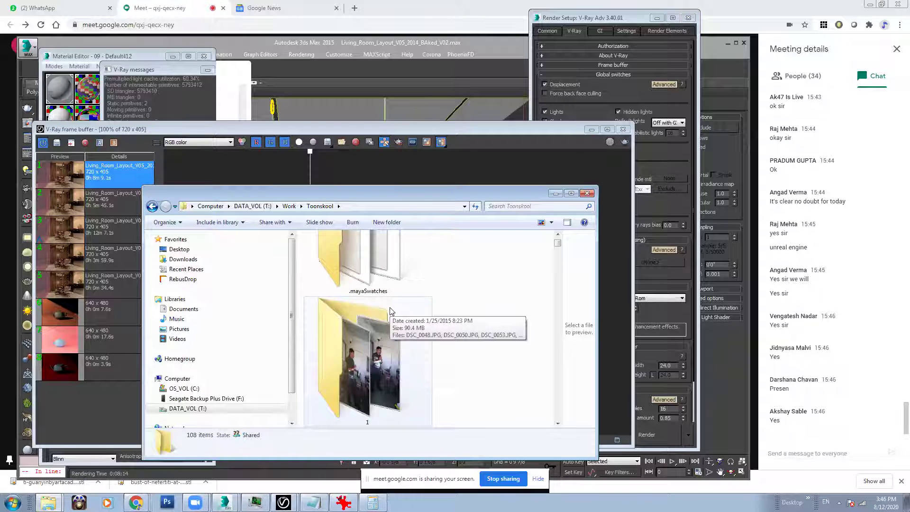
scroll(389, 311, down, 2)
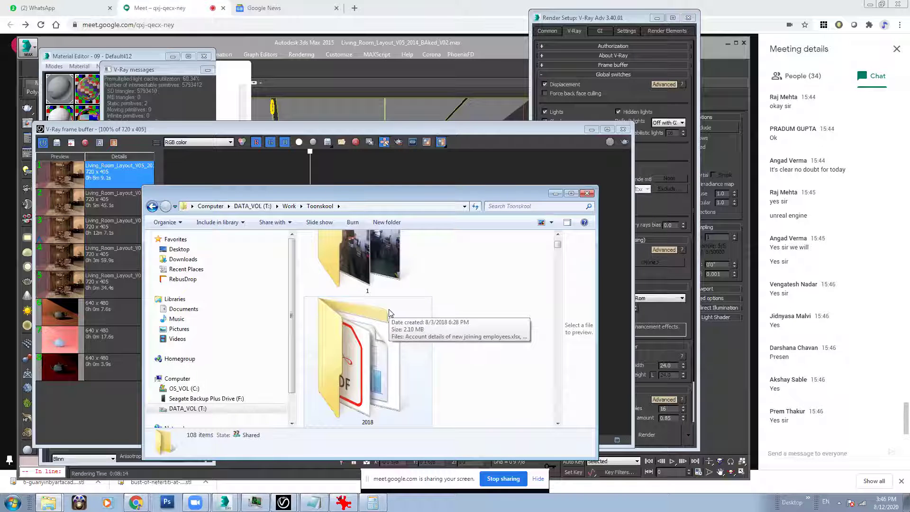
scroll(390, 313, down, 4)
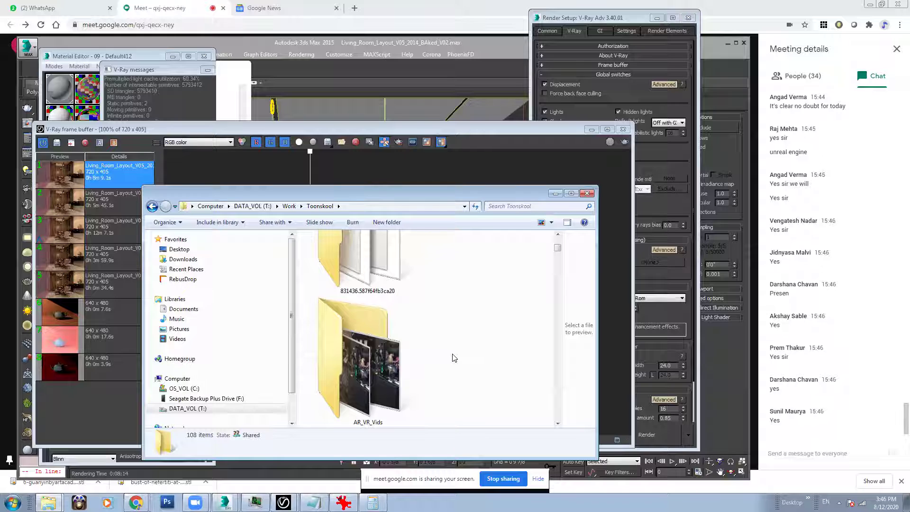
scroll(453, 358, up, 1)
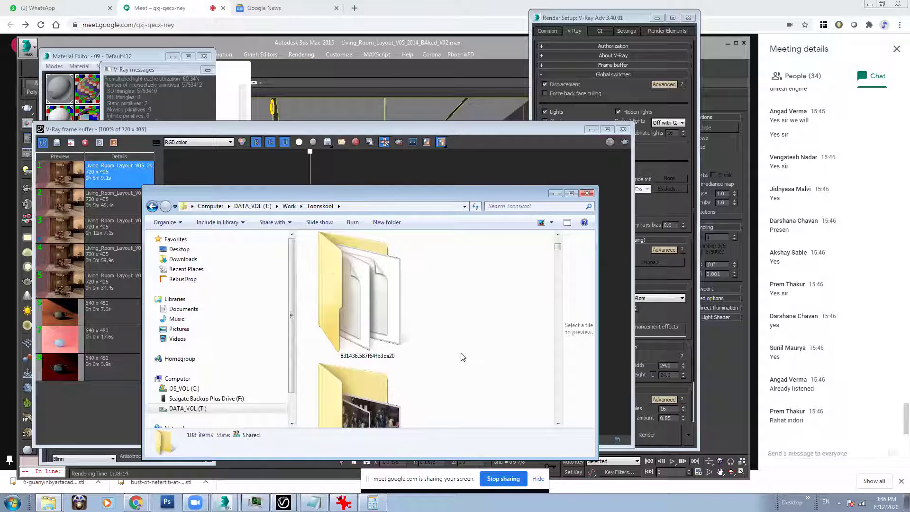
scroll(462, 356, down, 3)
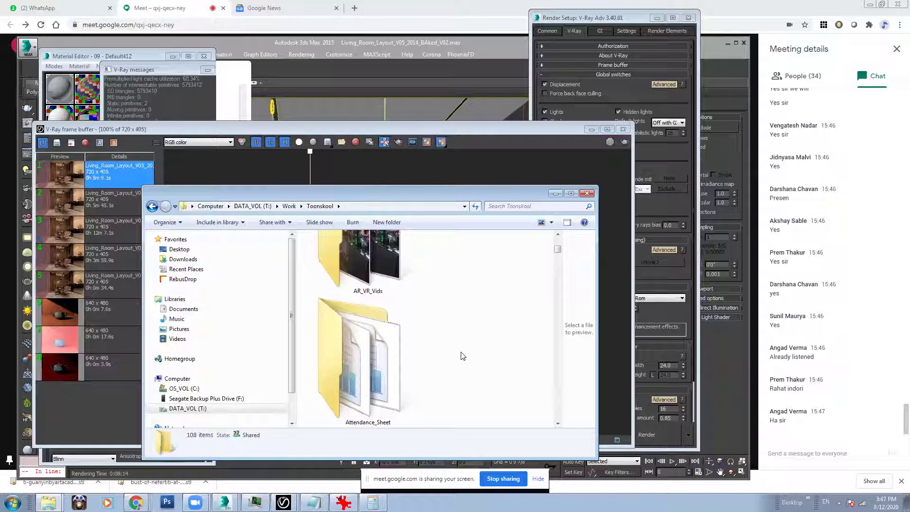
double_click(374, 353)
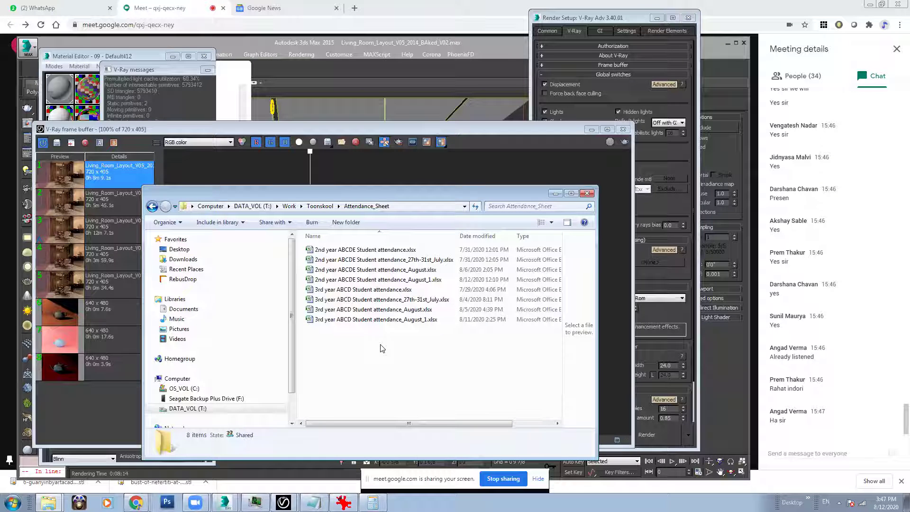
click(386, 319)
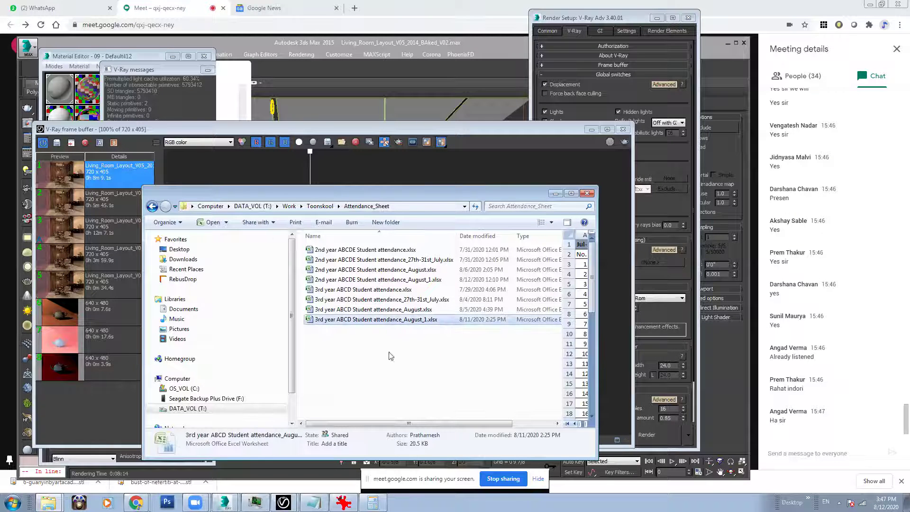
click(393, 368)
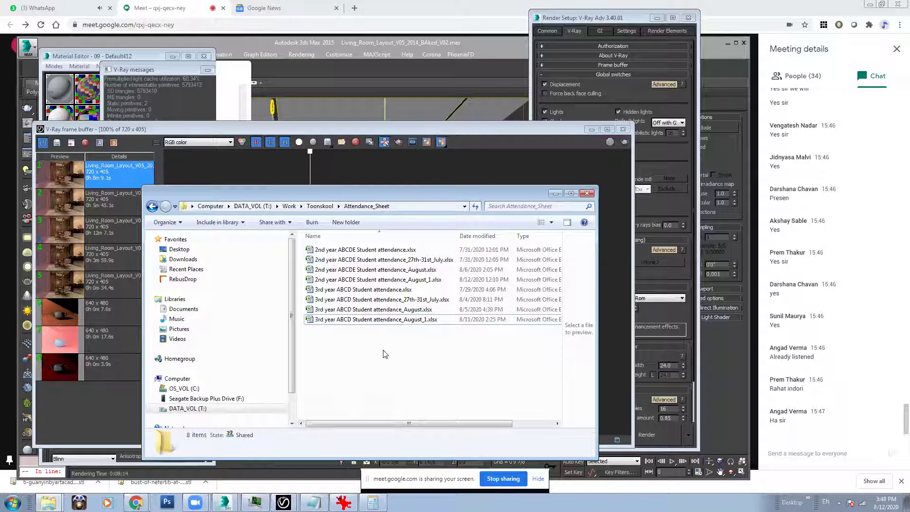
click(379, 320)
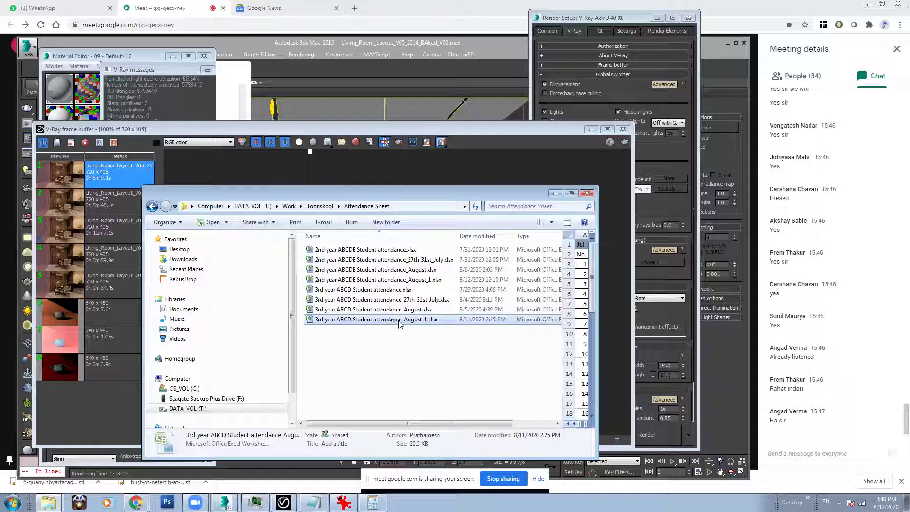
double_click(448, 320)
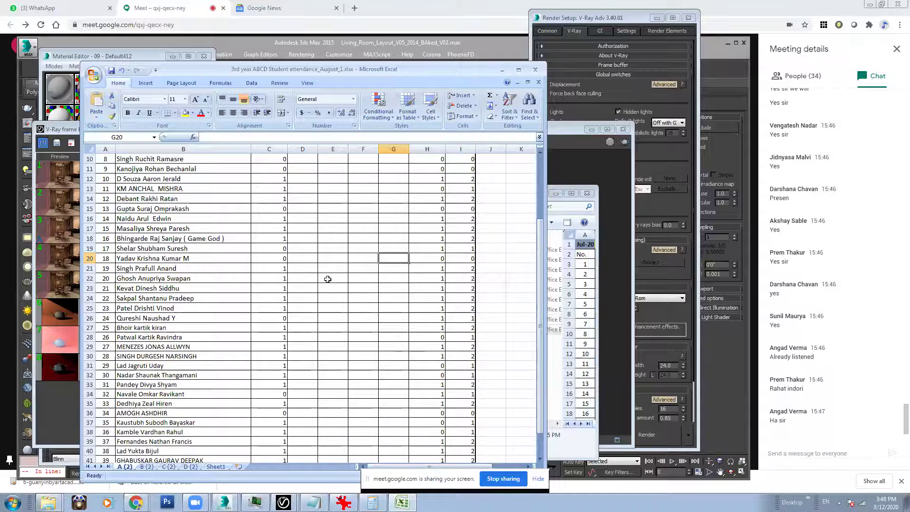
Step: On sheet C (2), copy the date header from C2 to H2 and change it to 12.8.2020
click(170, 467)
click(231, 170)
key(ctrl+c)
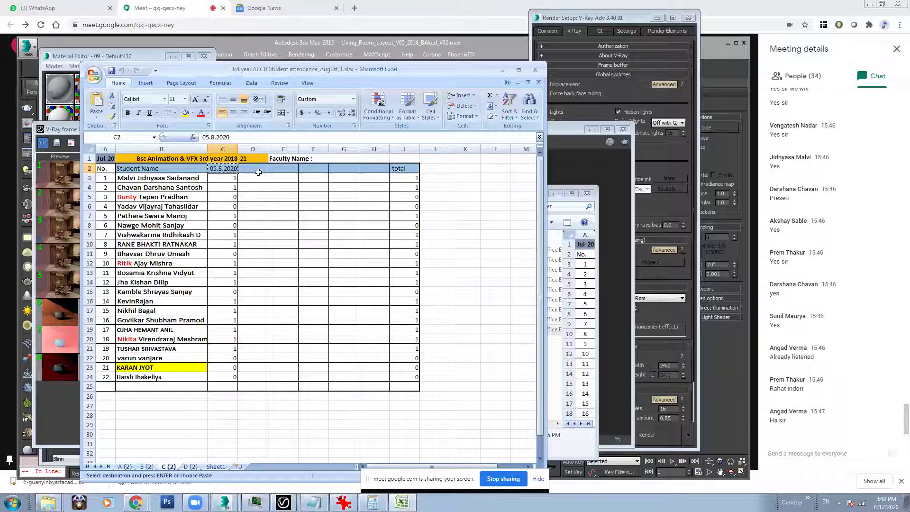
click(373, 170)
key(Return)
double_click(366, 169)
double_click(364, 169)
text(12.8.2020)
click(373, 196)
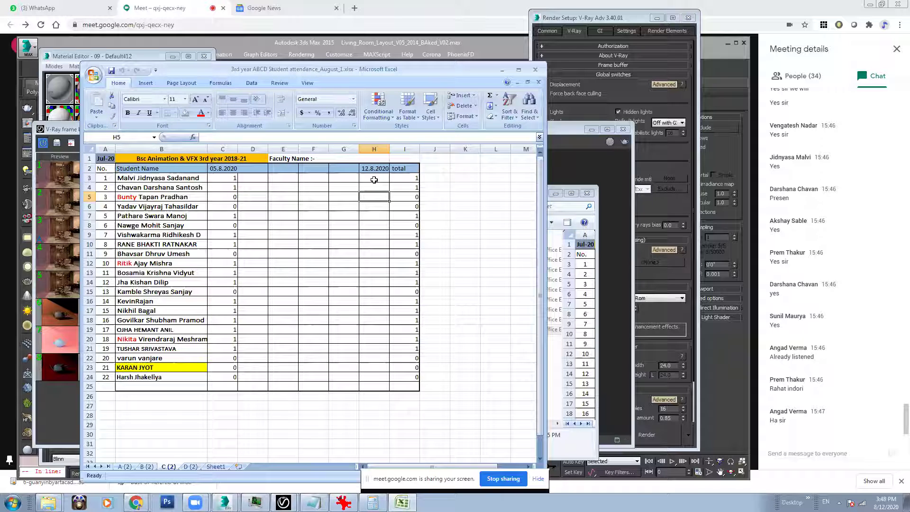
Step: In the 12.8.2020 column of sheet C (2), enter attendance 1 in H3 and H4, and 0 in H5
click(374, 179)
text(1)
click(374, 187)
text(0)
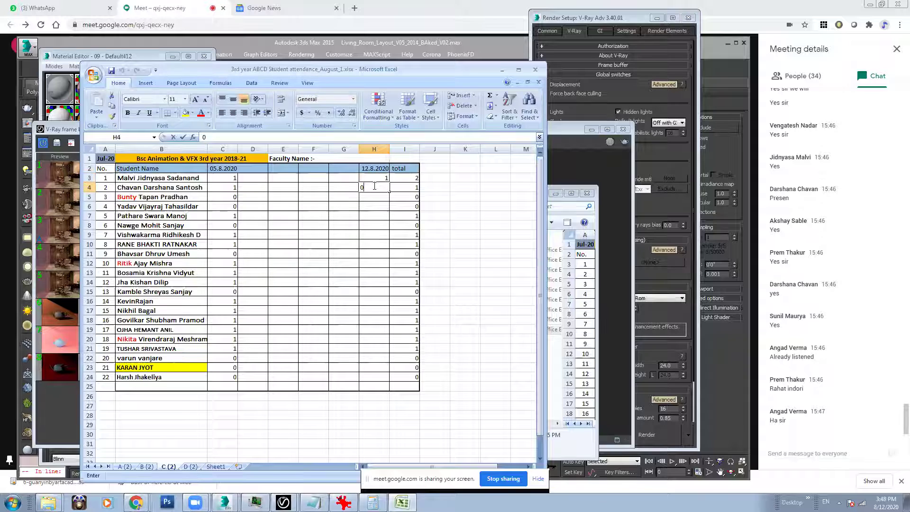
key(BackSpace)
text(1)
click(385, 200)
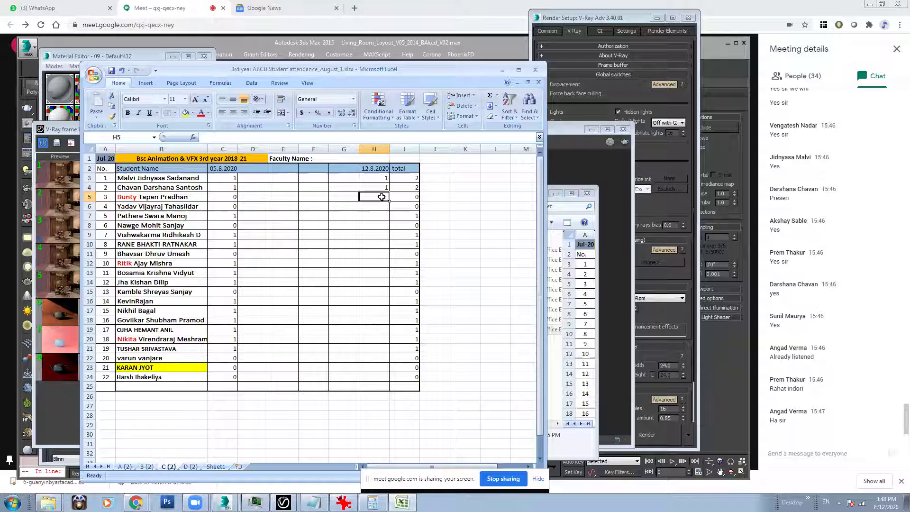
text(0)
Step: Mark students 4 and 5 on sheet C (2) present for 12.8.2020 with 1 in H6 and H7
click(383, 206)
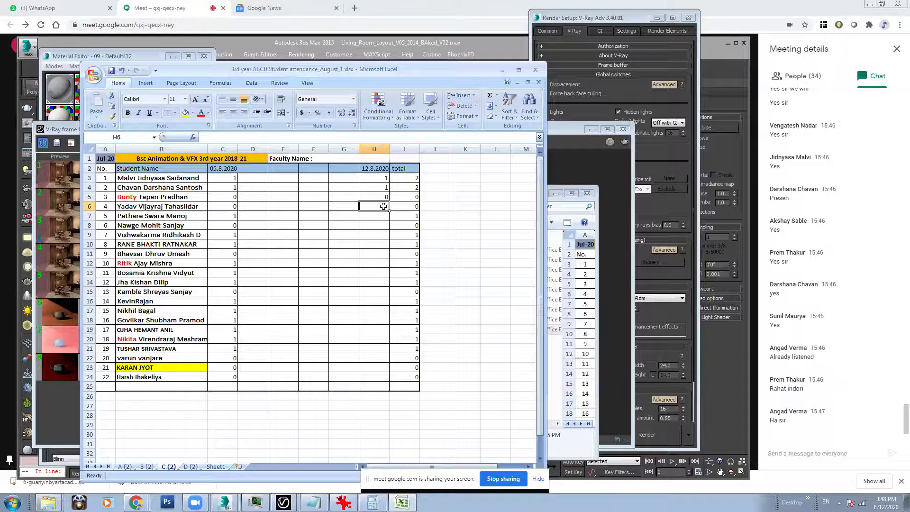
text(1)
click(378, 217)
text(1)
Step: Mark students 6 and 7 on sheet C (2) present for 12.8.2020 with 1 in H8 and H9
click(377, 224)
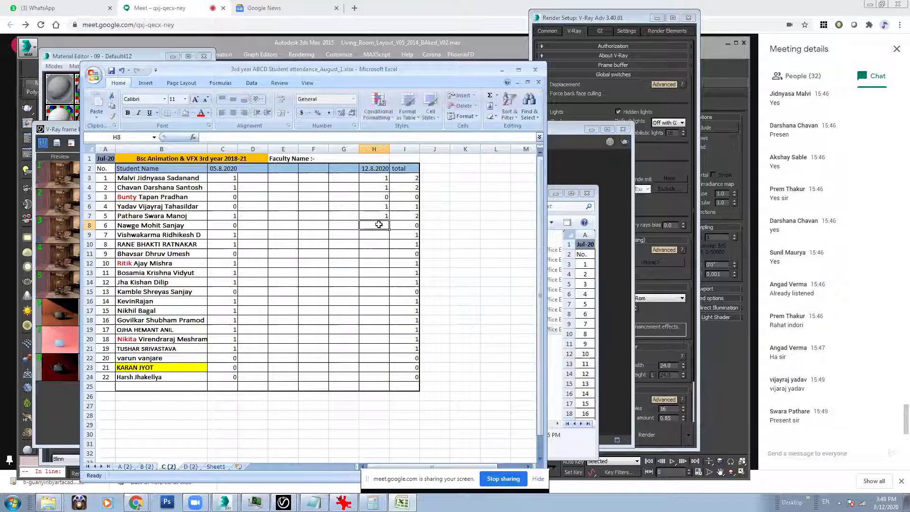
text(1)
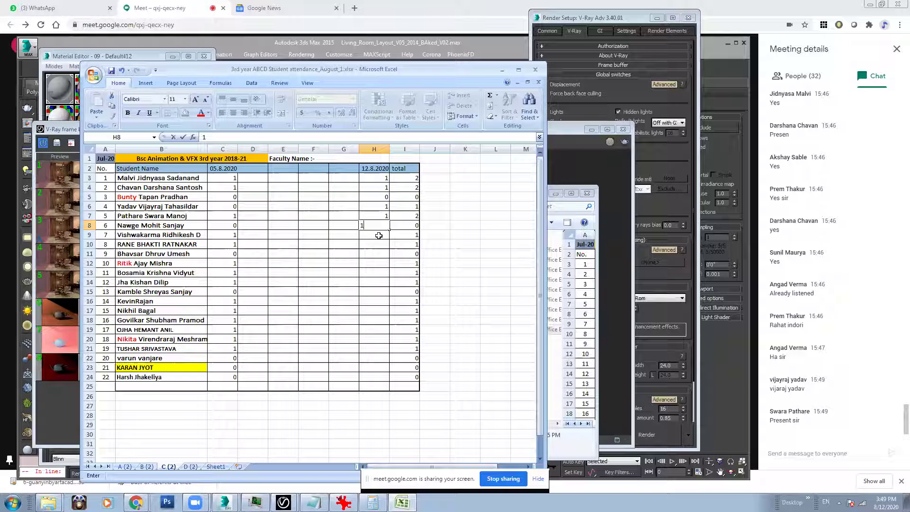
key(BackSpace)
text(0)
click(373, 234)
text(1)
click(375, 243)
click(375, 225)
text(1)
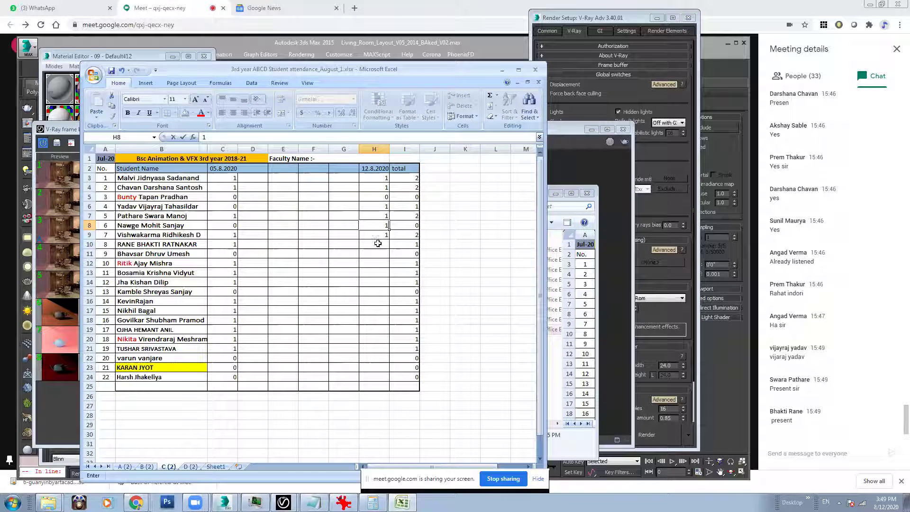
Step: Enter attendance 1 for students 8 to 10 on sheet C (2) in cells H10 to H12
click(376, 244)
text(1)
click(377, 255)
text(1)
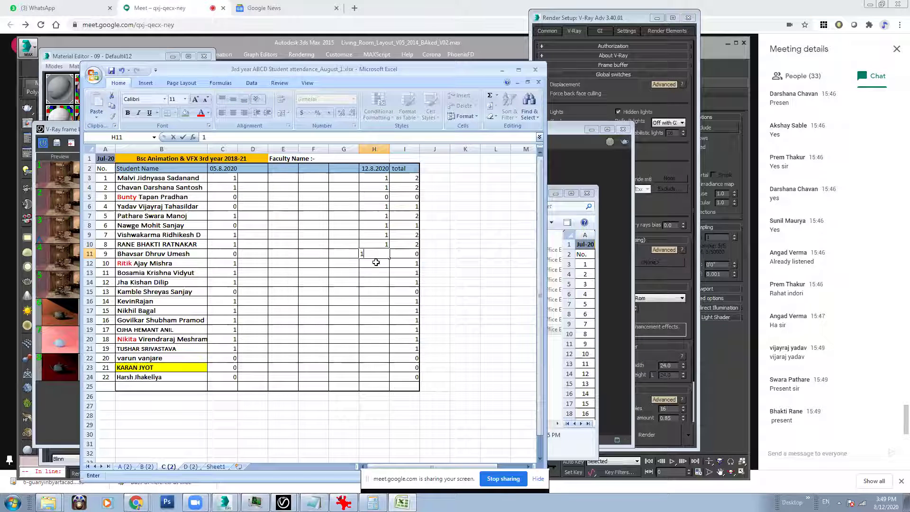
click(376, 262)
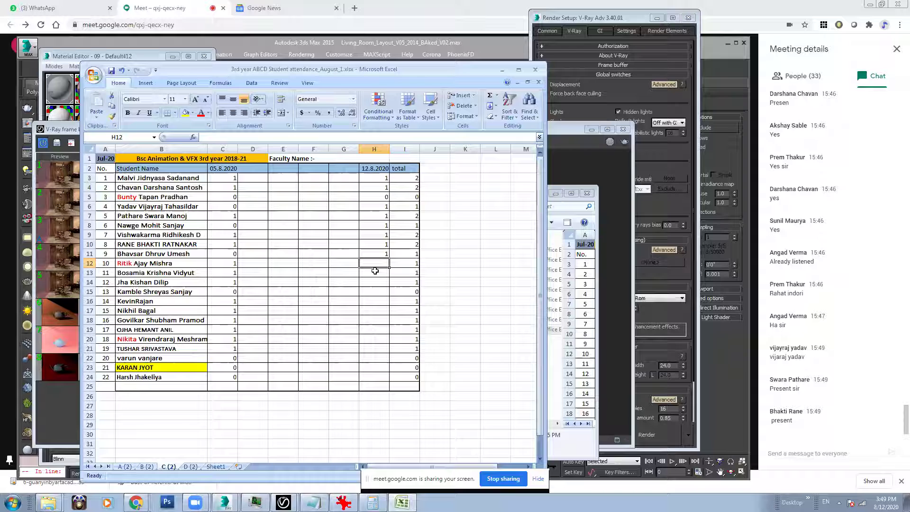
text(1)
key(Return)
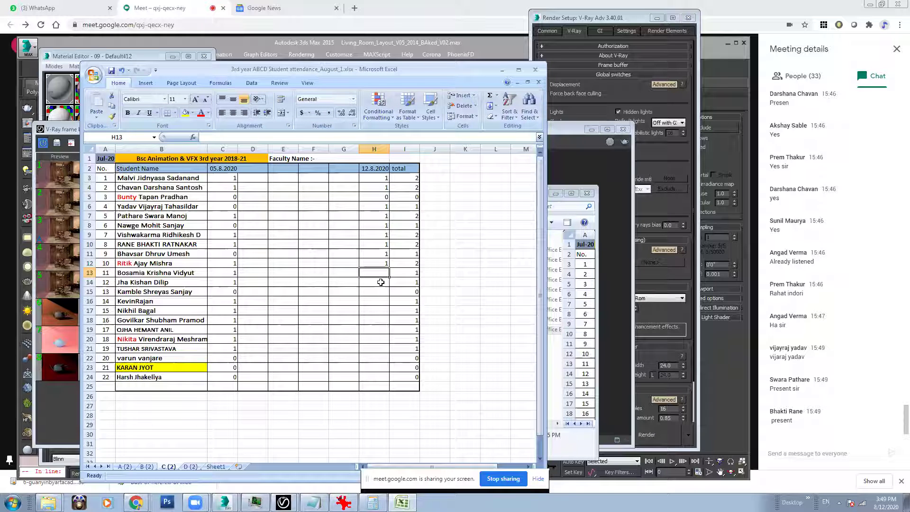
Step: Record attendance for students 11 to 13 on sheet C (2): 1 in H13, 0 in H14 and 1 in H15
text(1)
key(Return)
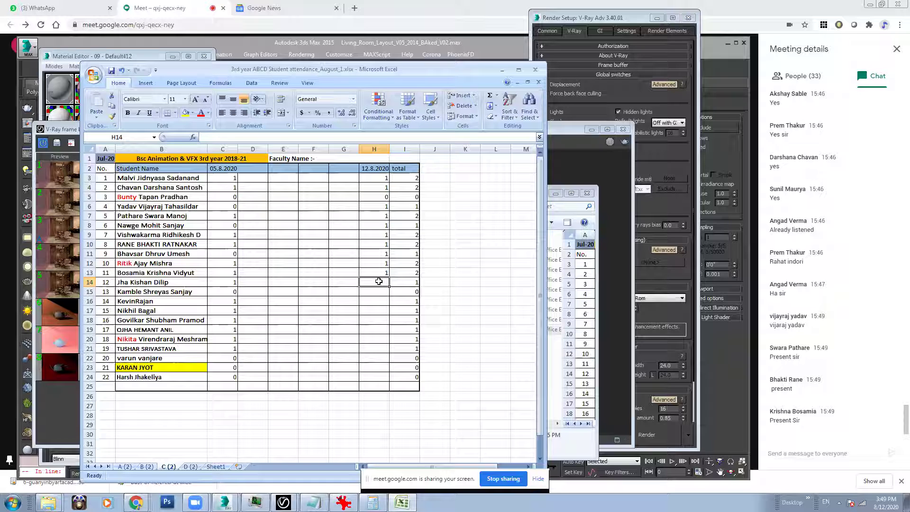
text(0)
key(Return)
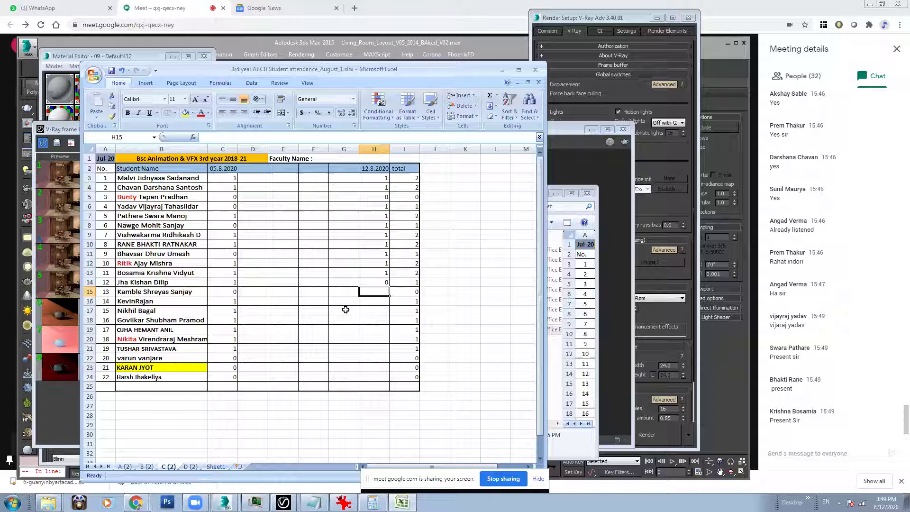
text(1)
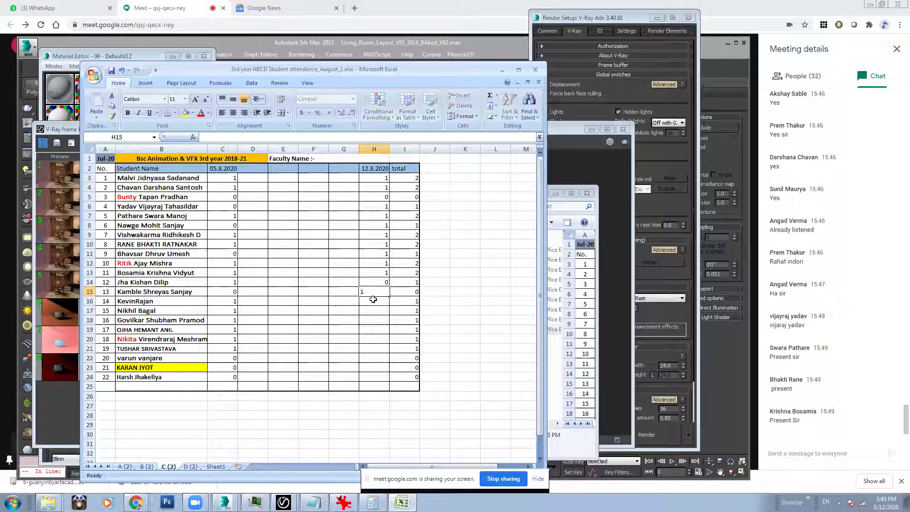
click(373, 300)
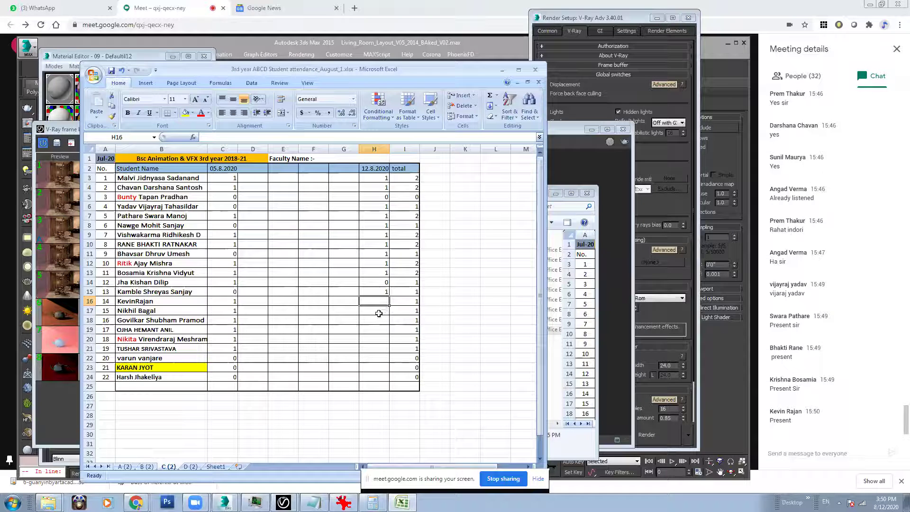
Step: Record attendance for students 14 to 16 on sheet C (2): 1 in H16 and H17, and 0 in H18
text(1)
key(Return)
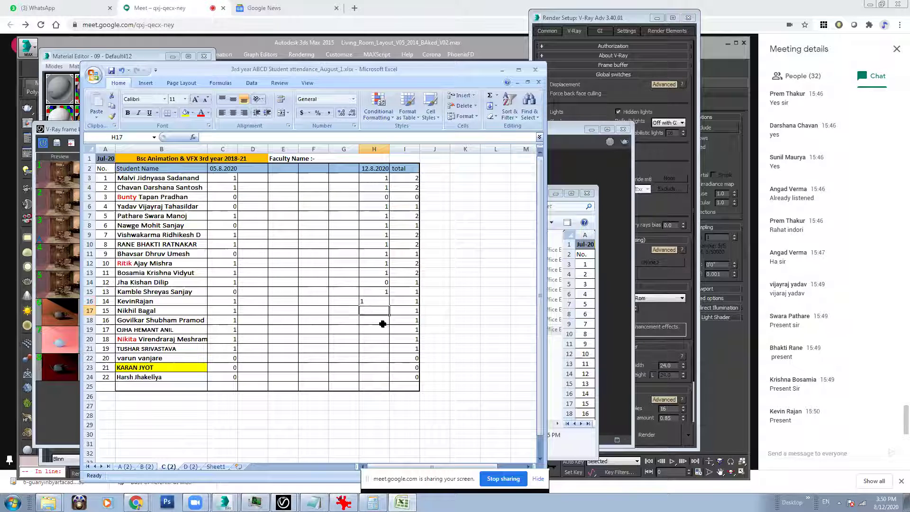
text(1)
key(Return)
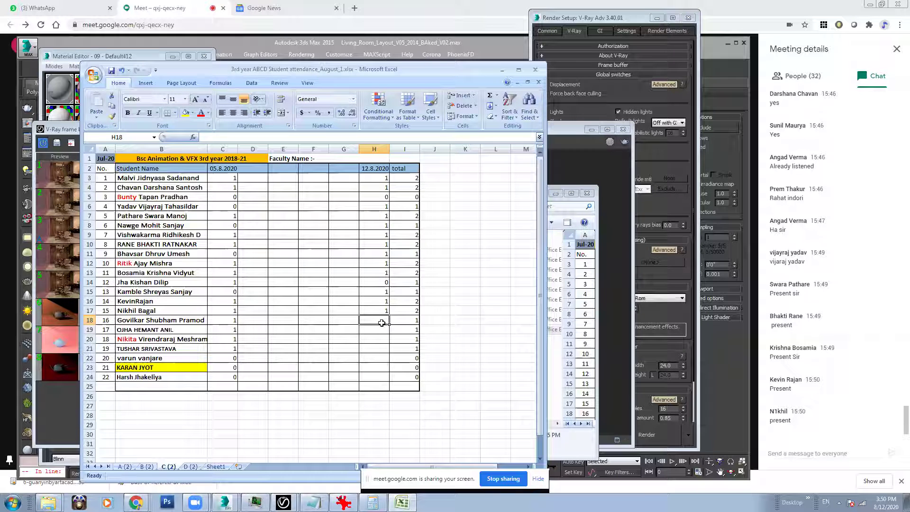
text(0)
key(Return)
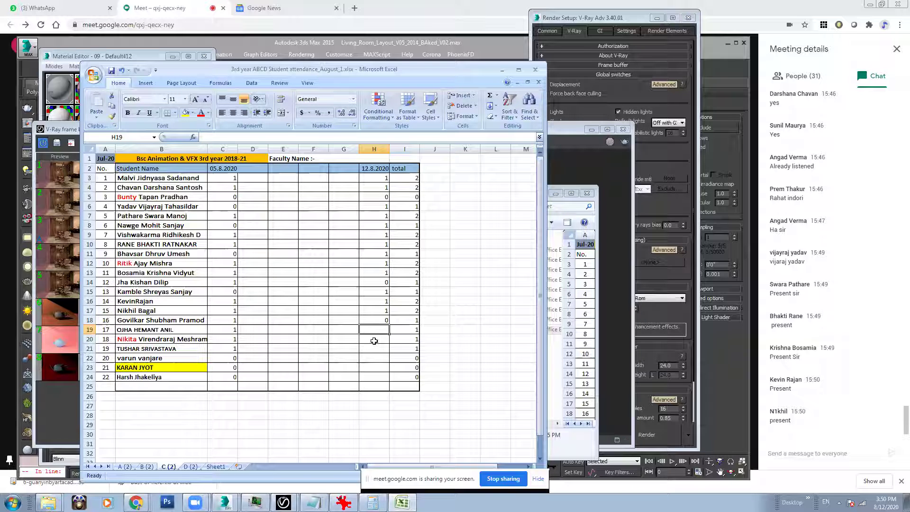
Step: Mark students 17 to 22 on sheet C (2) absent for 12.8.2020 with 0 in H19 to H24
text(0)
key(Return)
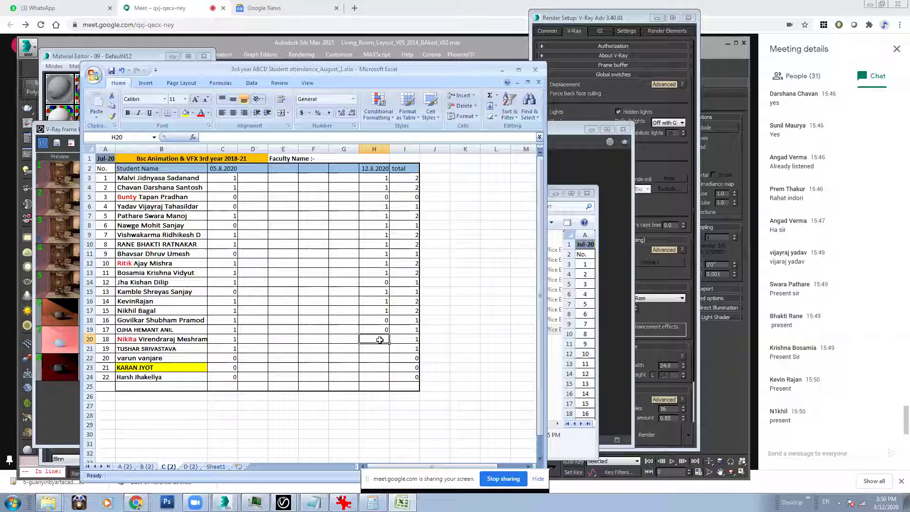
text(0)
click(379, 348)
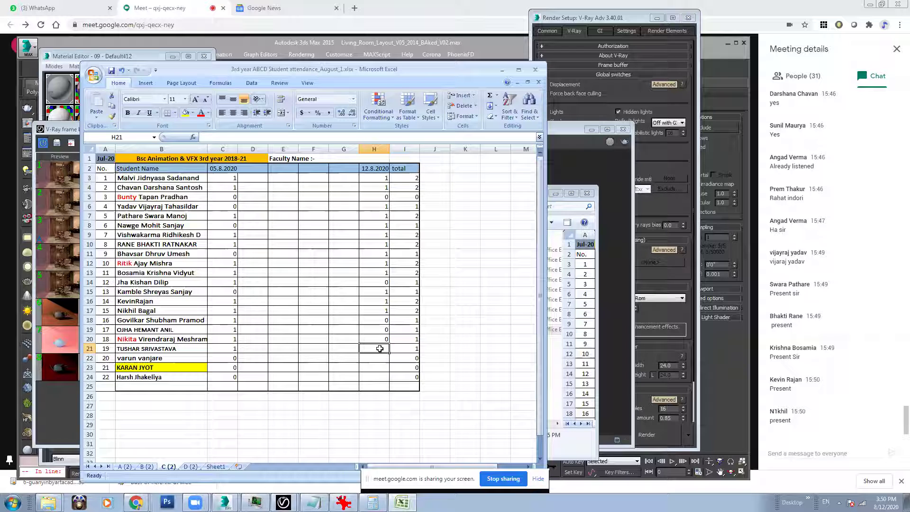
text(0)
key(Return)
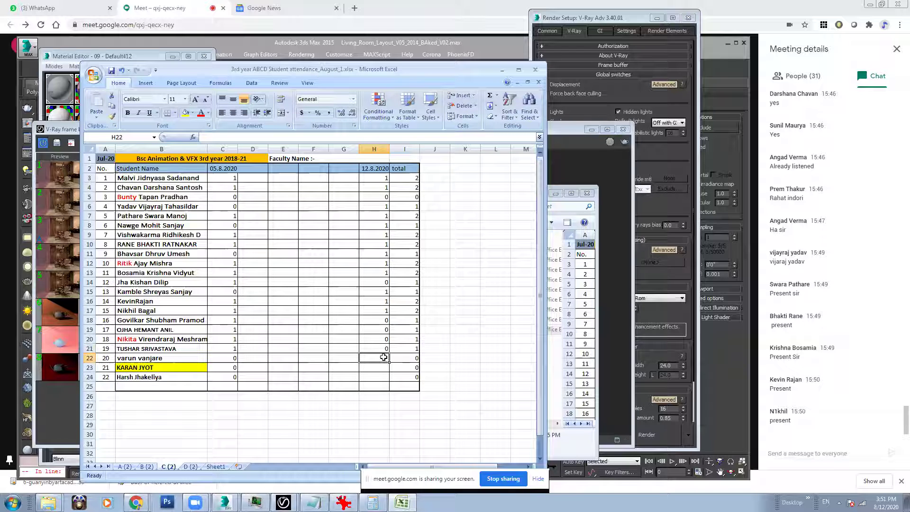
text(0)
key(Return)
text(0)
key(Return)
text(0)
key(Return)
Step: Correct the 12.8.2020 attendance of student 20 on sheet C (2) to 1 in H22
click(192, 467)
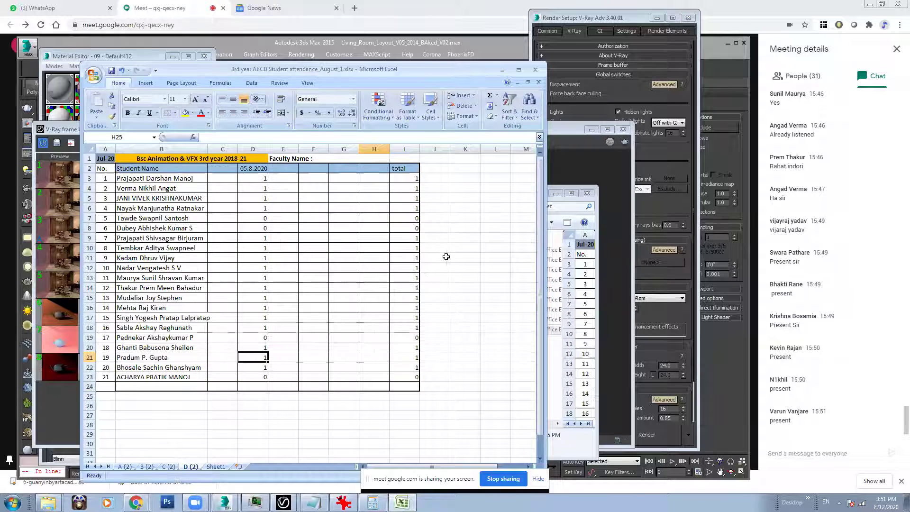
click(168, 467)
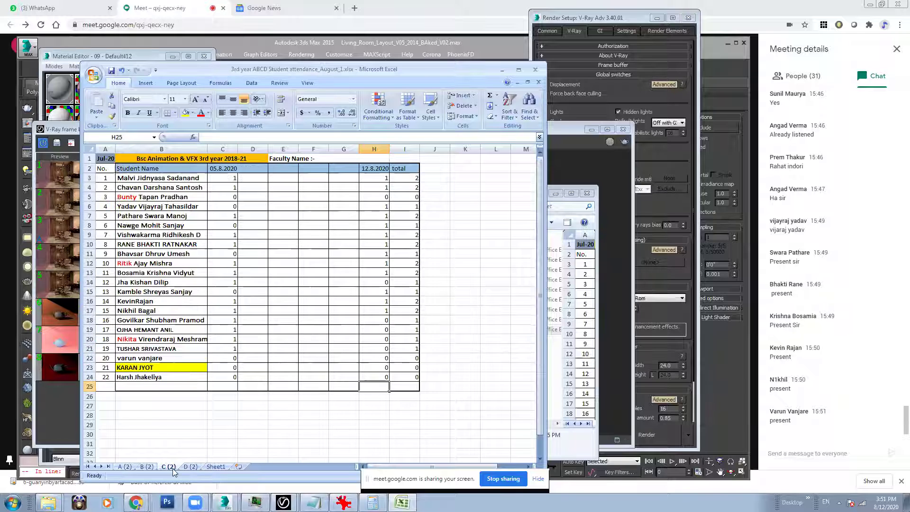
click(376, 358)
text(1)
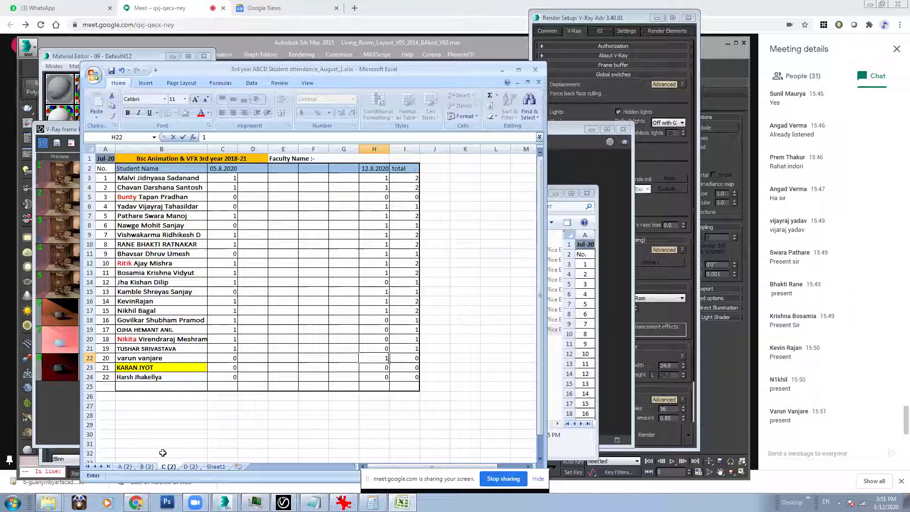
Step: Switch to sheet D (2) and enter the date header 12.8.2020 in H2
click(191, 467)
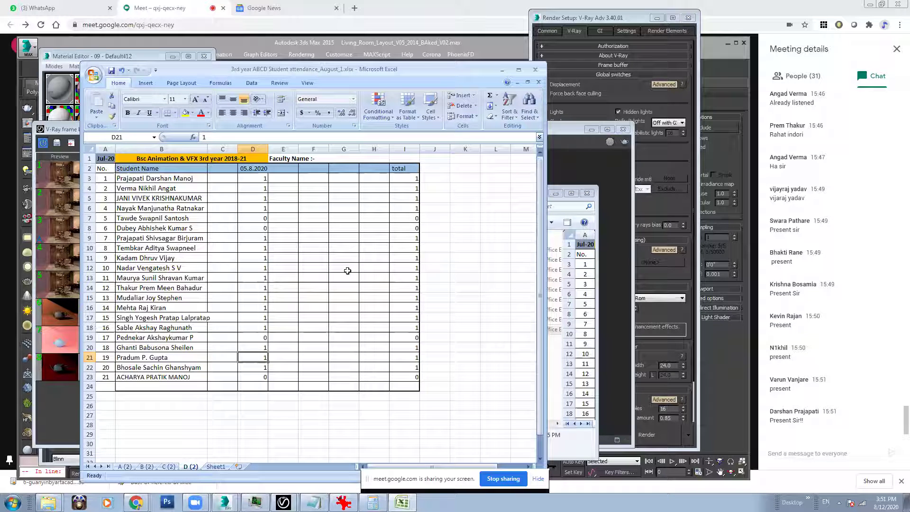
click(369, 170)
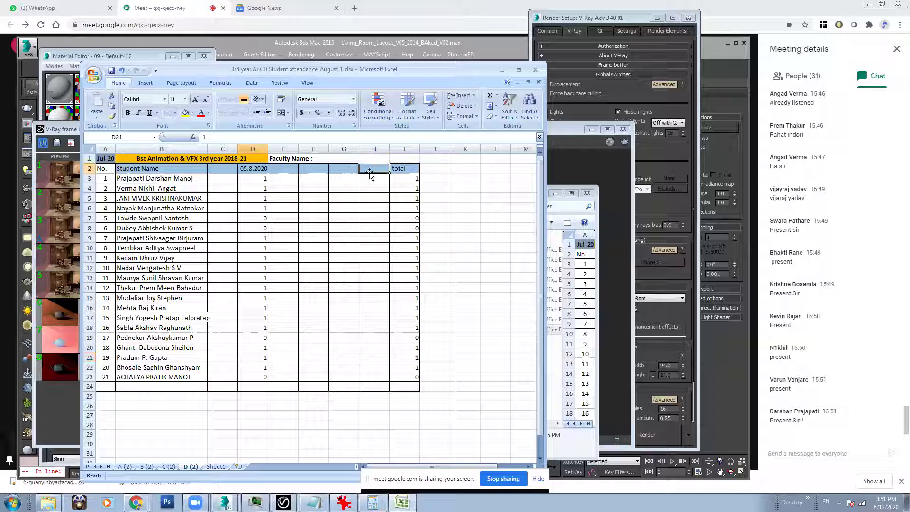
text(12.8.2020)
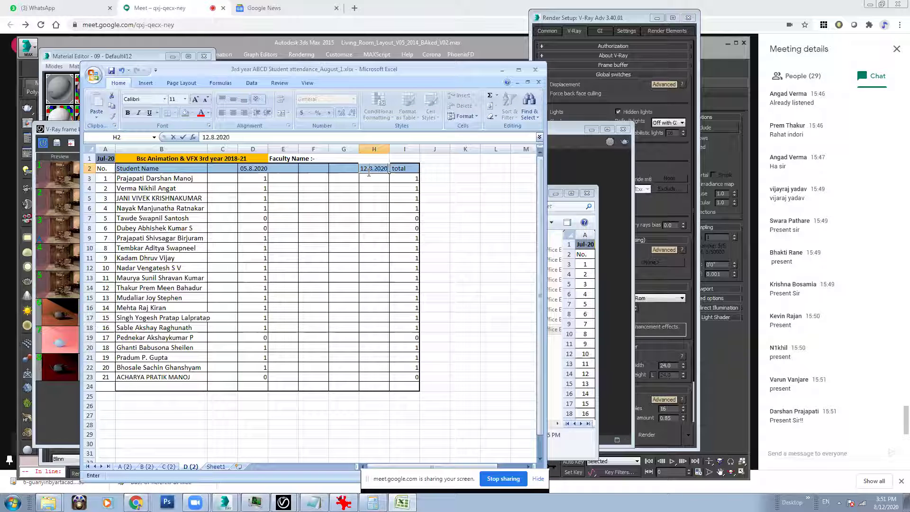
key(Return)
Step: Mark students 1 to 4 on sheet D (2) present for 12.8.2020 with 1 in H3 to H6
text(1)
key(Return)
text(1)
key(Return)
text(1)
key(Return)
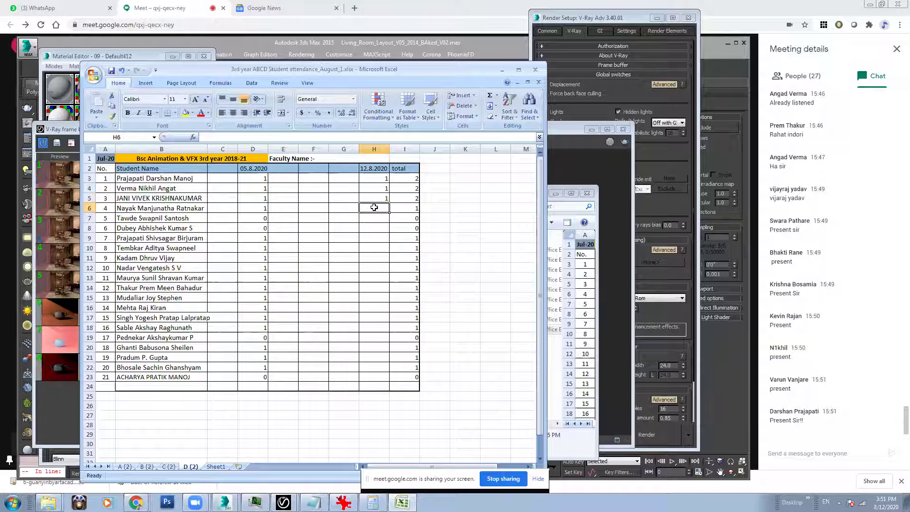
text(1)
key(Return)
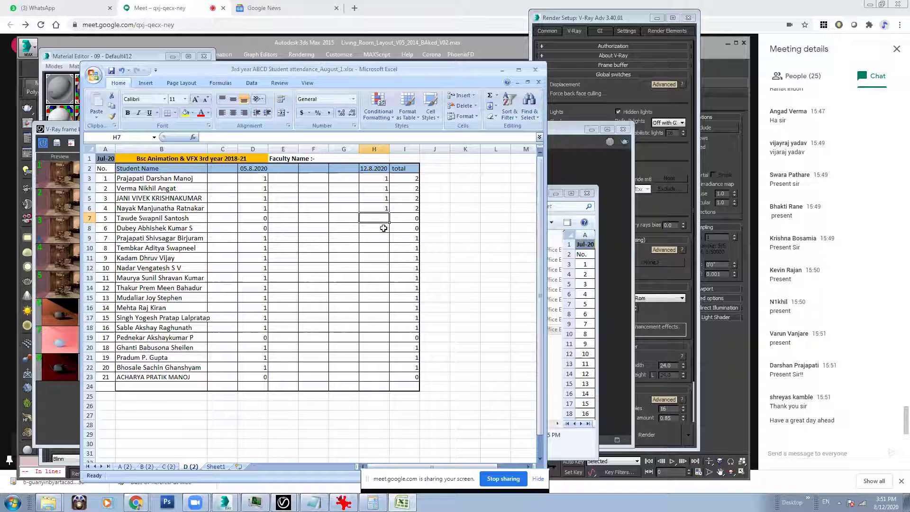
Step: Mark students 5 and 6 on sheet D (2) absent for 12.8.2020 with 0 in H7 and H8
text(0)
key(Return)
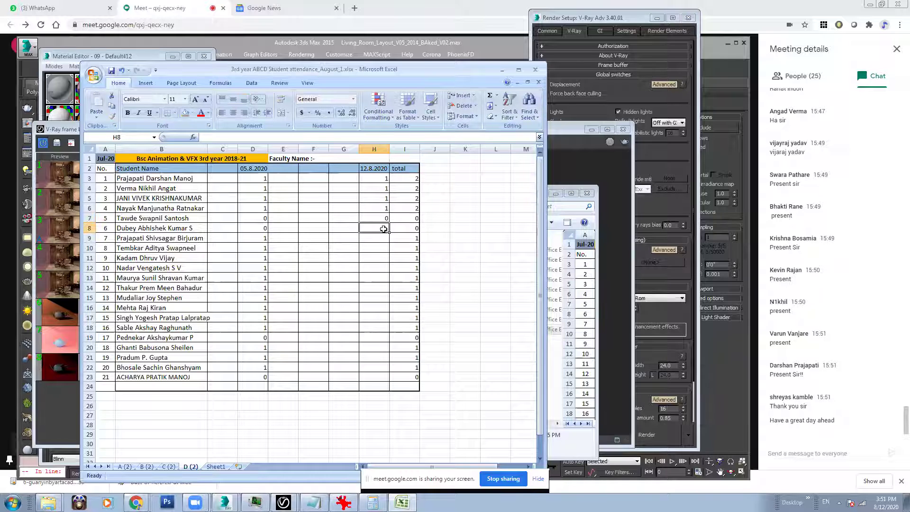
text(0)
key(Return)
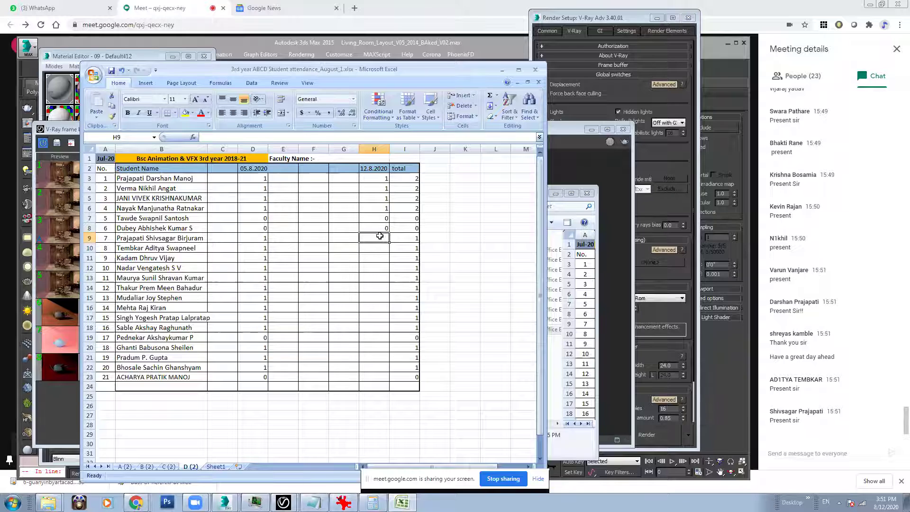
Step: Enter attendance 1 for students 7 to 10 on sheet D (2) in cells H9 to H12
text(1)
key(Return)
text(1)
key(Return)
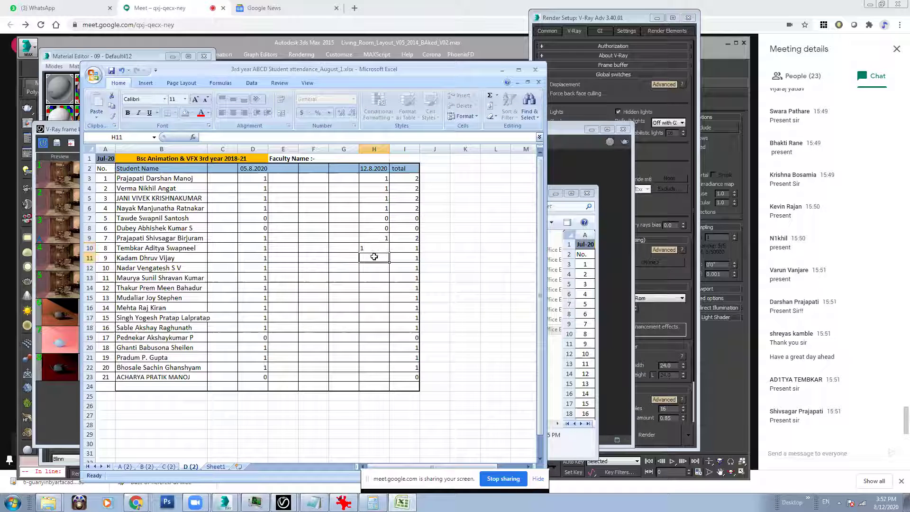
text(1)
key(Return)
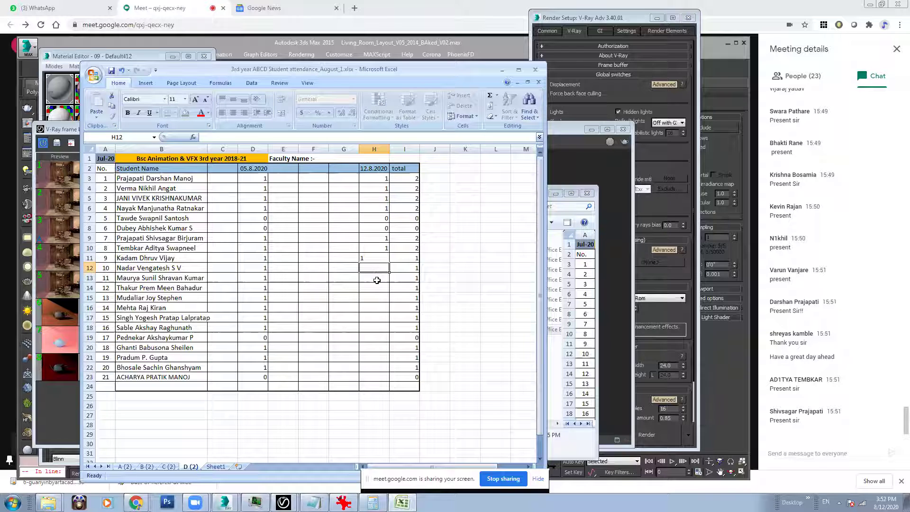
text(1)
key(Return)
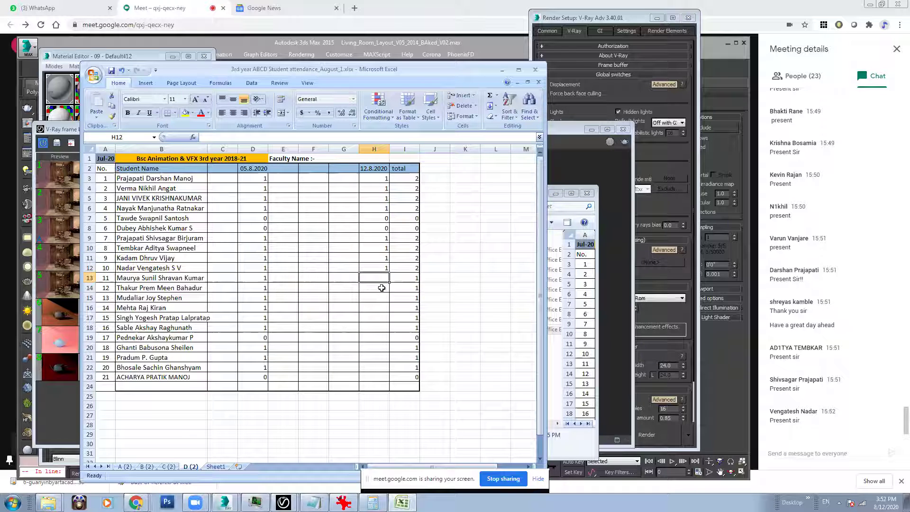
Step: Enter attendance 1 for students 11 to 15 on sheet D (2) in cells H13 to H17
text(1)
key(Return)
text(1)
key(Return)
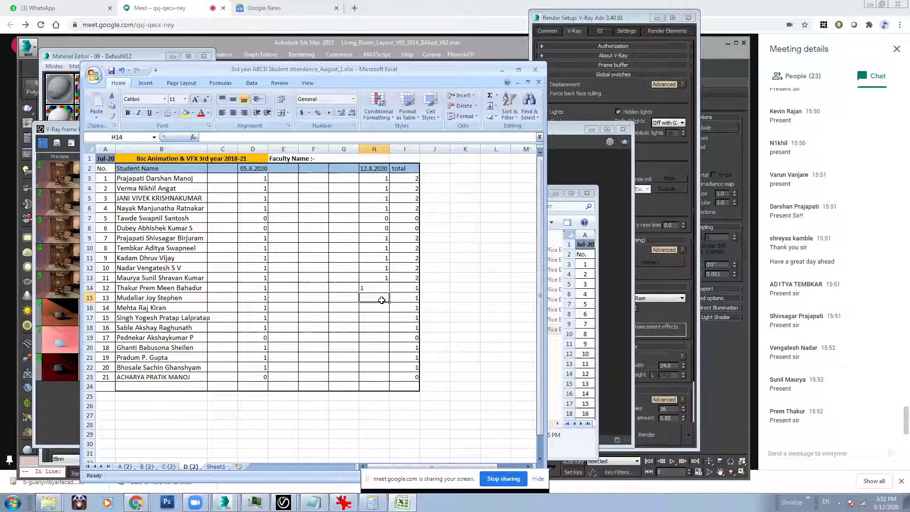
text(1)
key(Return)
text(1)
key(Return)
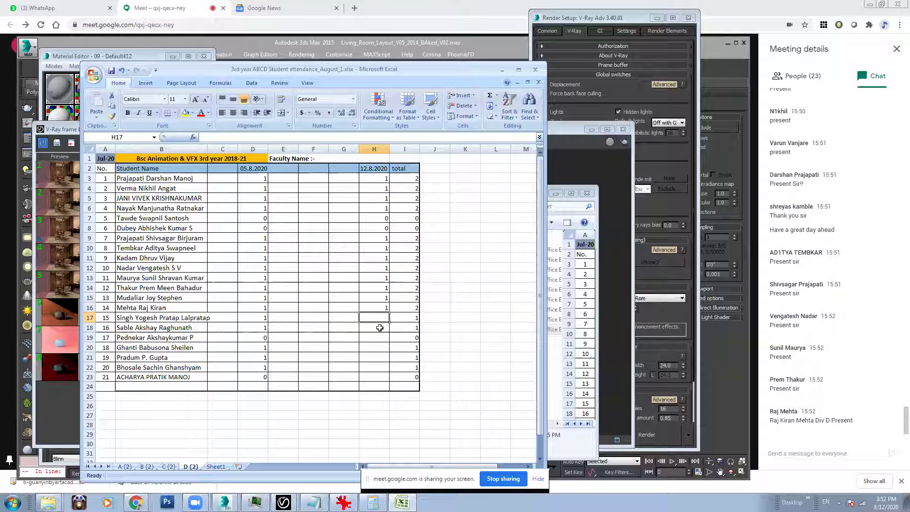
text(1)
key(Return)
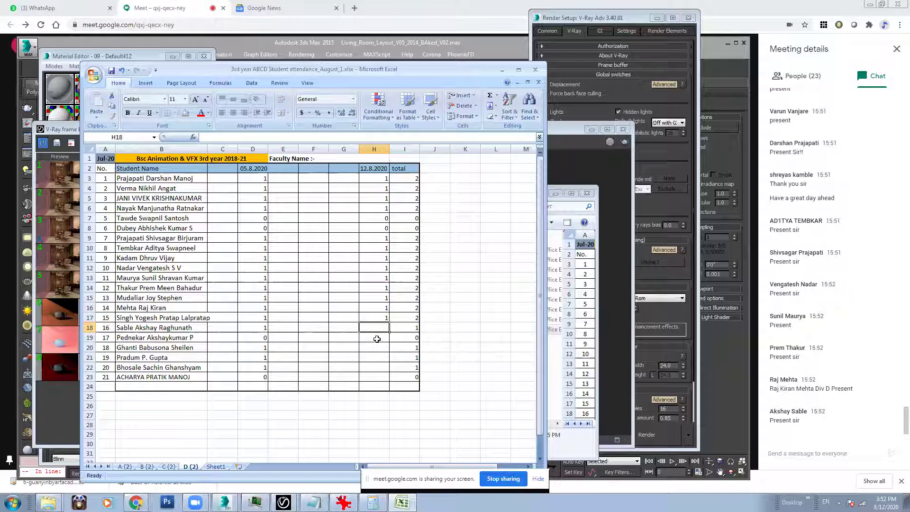
Step: Enter attendance for students 16 to 19 on sheet D (2) as 1, 0, 1 and 1 in cells H18 to H21
text(1)
key(Return)
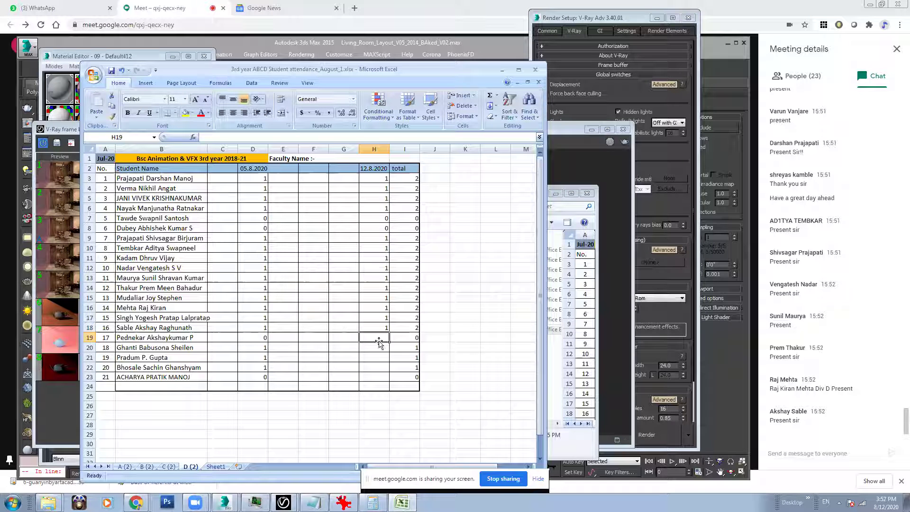
text(0)
key(Return)
text(1)
key(Return)
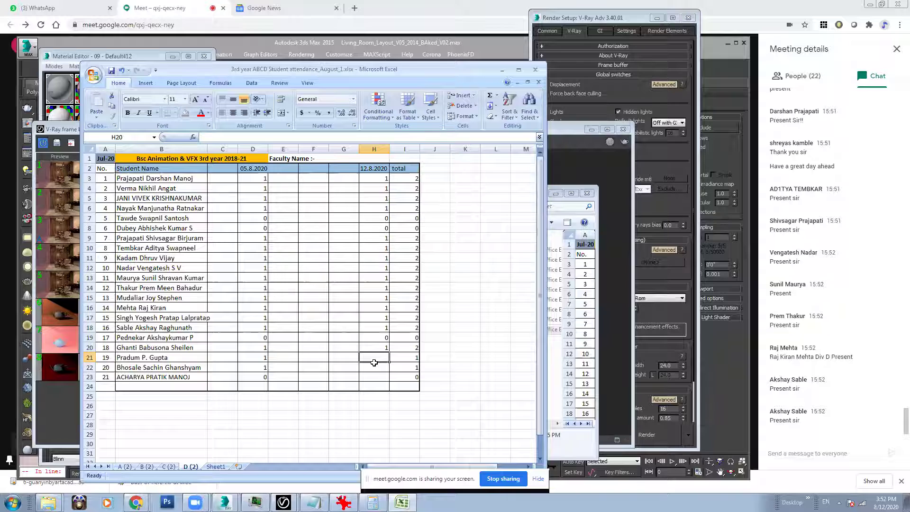
text(1)
key(Return)
Step: Correct student 17's attendance for 12.8.2020 to 1 in cell H19 on sheet D (2)
click(379, 348)
click(380, 337)
text(1)
Step: Mark student 20 present with 1 in H22 and student 21 absent with 0 in H23 on sheet D (2)
click(382, 367)
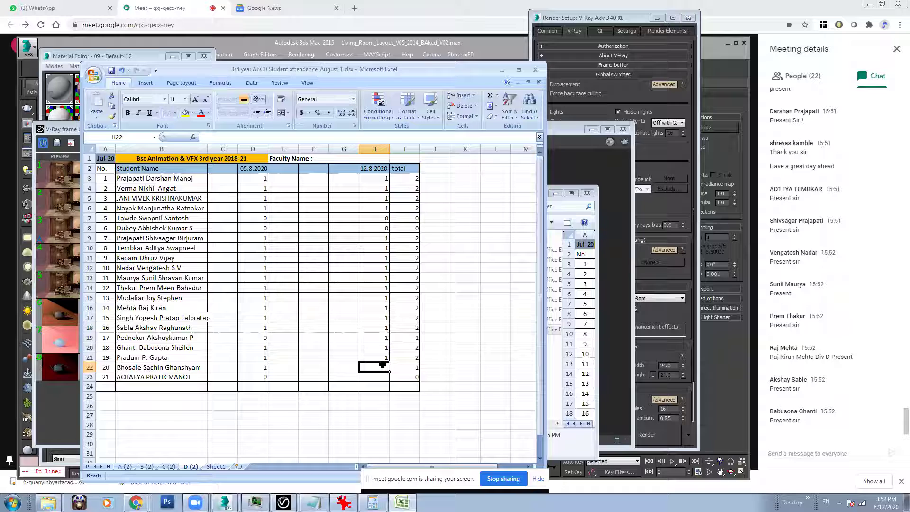
text(1)
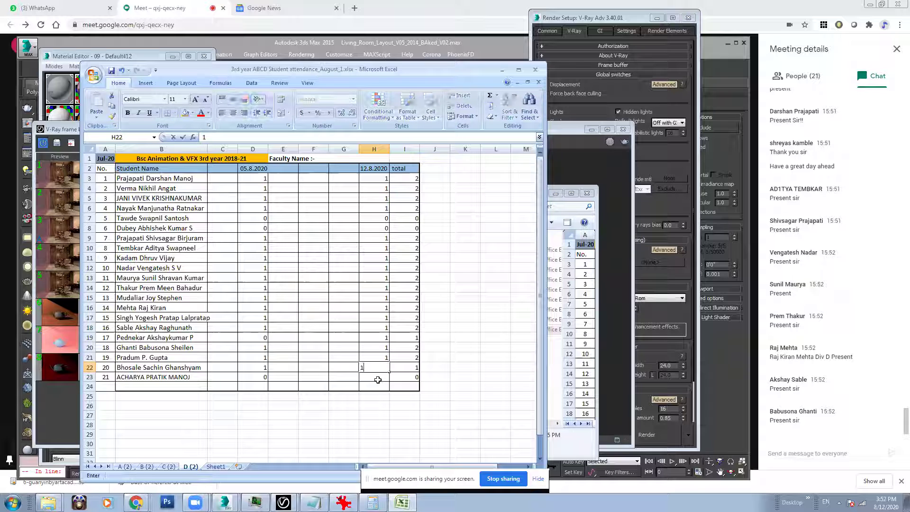
click(379, 377)
text(1)
key(BackSpace)
text(0)
key(Return)
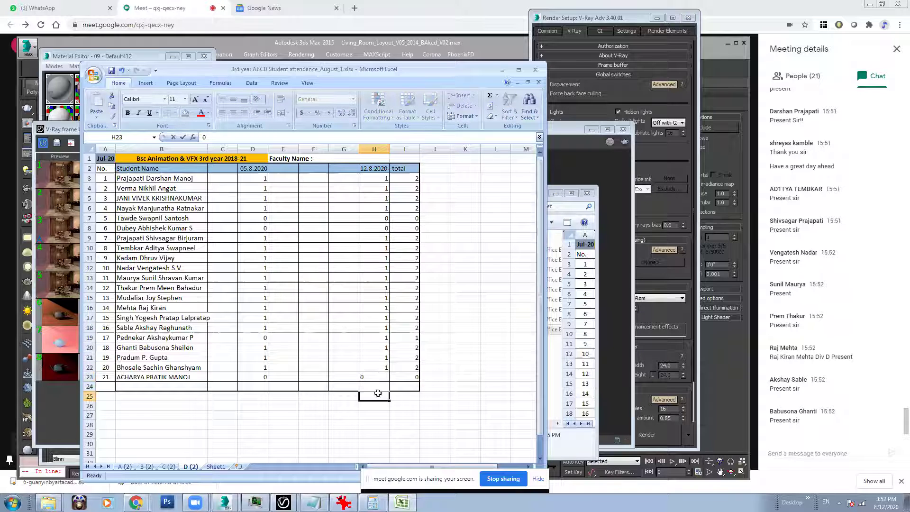
click(380, 376)
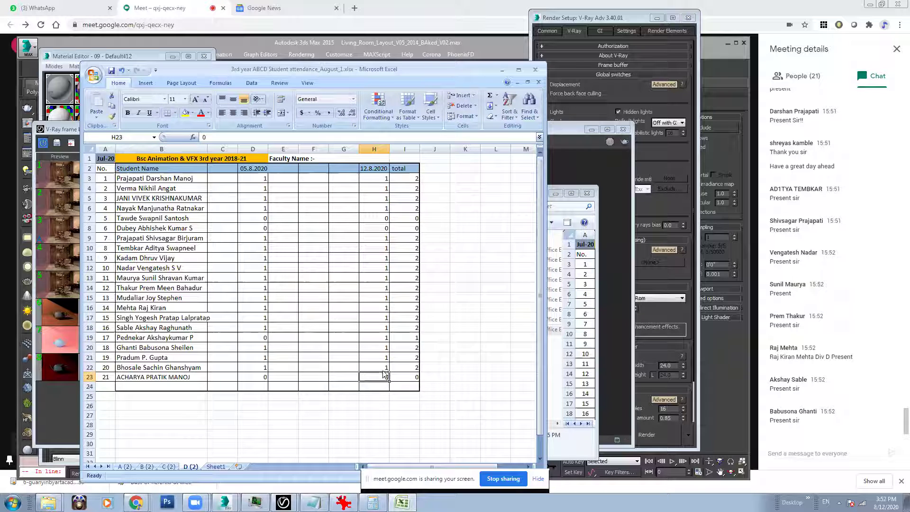